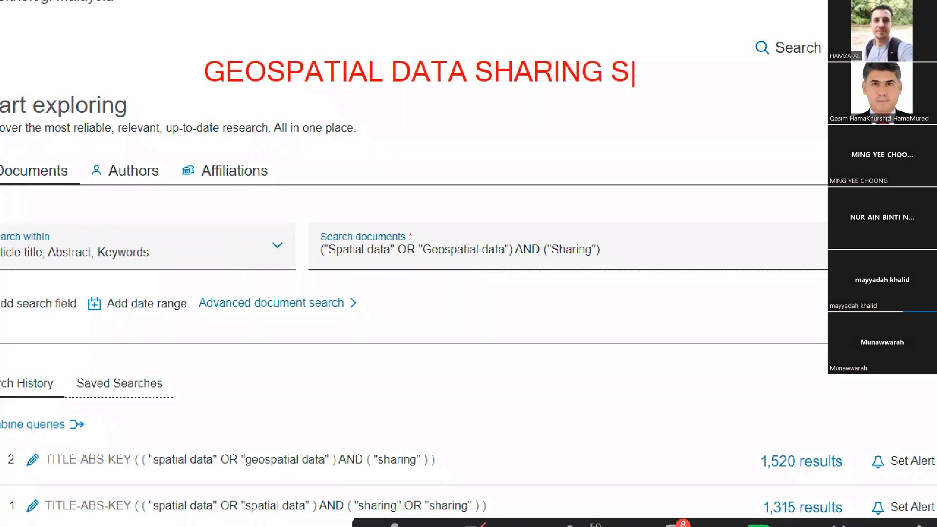
Complete the red on-screen heading as "GEOSPATIAL DATA SHARING SYSTEMIC REVIEW" and underline its opening and closing words
text(MIC REVIEW)
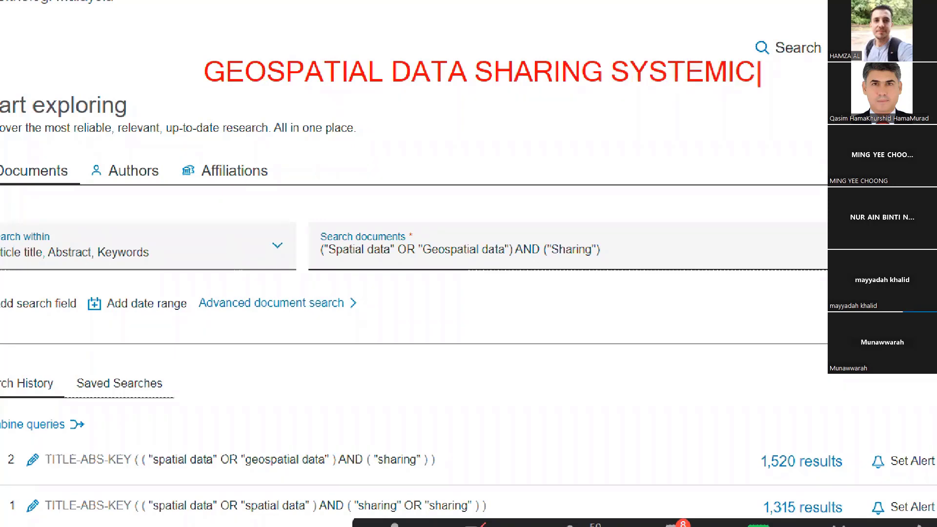
key(Return)
key(Escape)
mouse_move(207, 90)
mouse_down()
mouse_move(286, 111)
mouse_move(374, 92)
mouse_move(448, 92)
mouse_up()
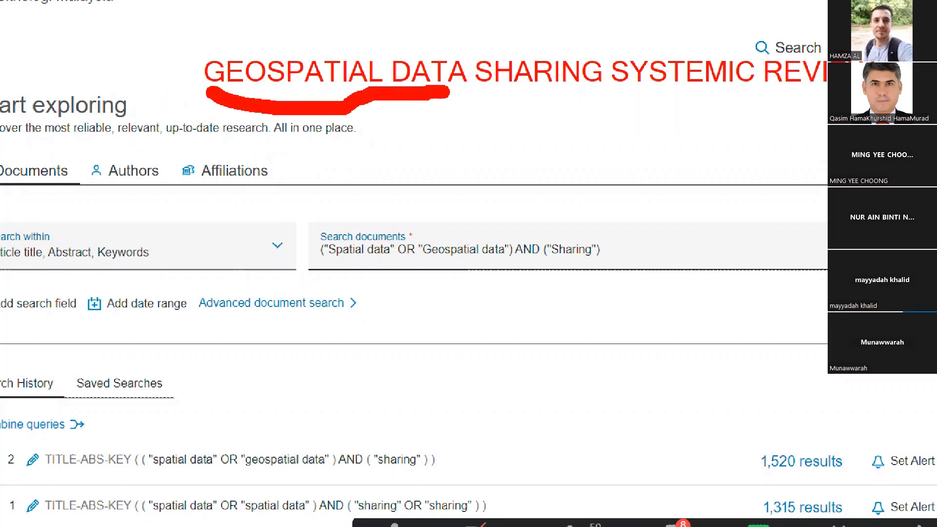
drag(688, 93, 828, 95)
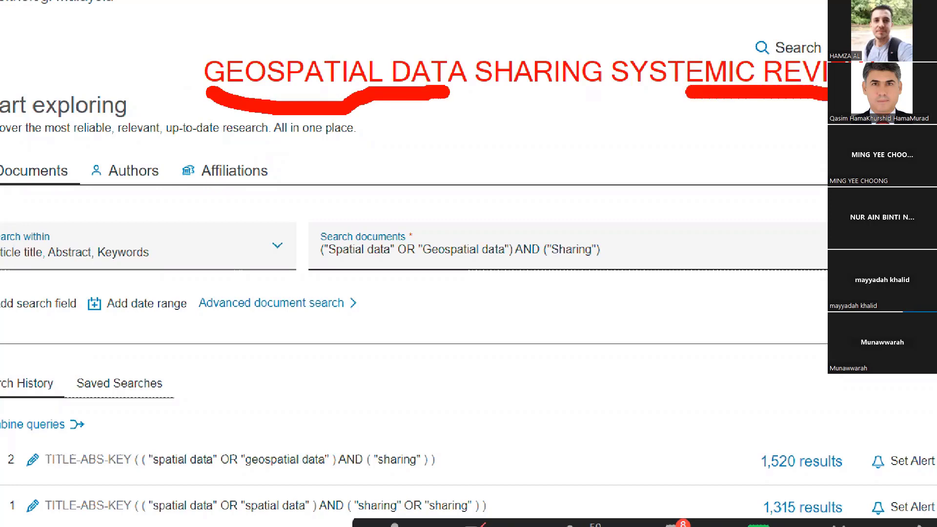
Mark a colon between "SHARING" and "SYSTEMIC" in the heading and draw an arrow pointing up at "SHARING"
click(613, 66)
click(611, 92)
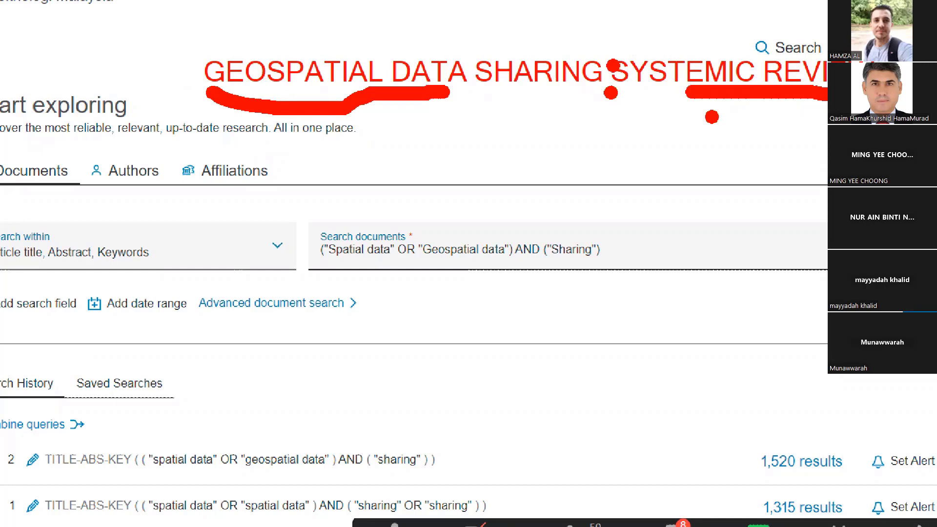
drag(538, 101, 538, 175)
mouse_move(536, 89)
mouse_down()
mouse_move(504, 115)
mouse_move(595, 140)
mouse_up()
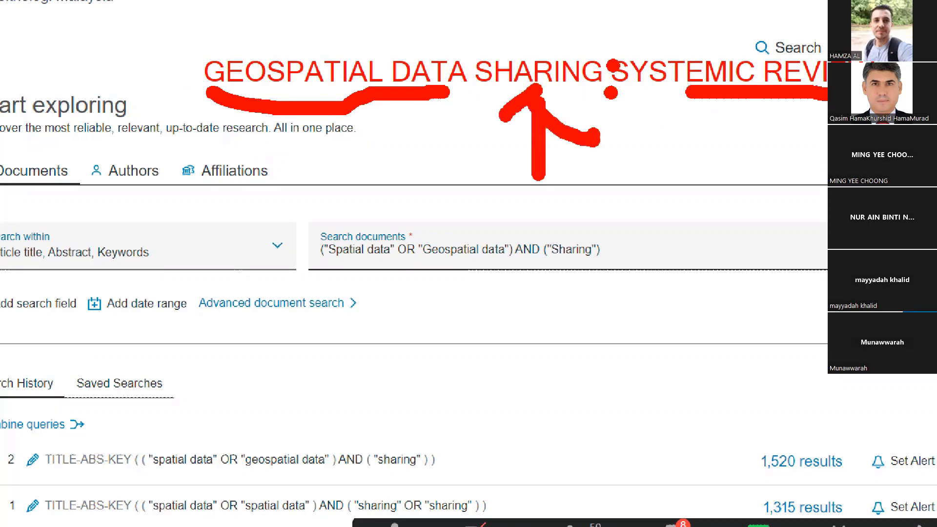
Circle the search query in red and mark "Spatial data", "Geospatial data" and "Sharing" with dots
mouse_move(633, 243)
mouse_down()
mouse_move(603, 227)
mouse_move(273, 322)
mouse_move(644, 261)
mouse_up()
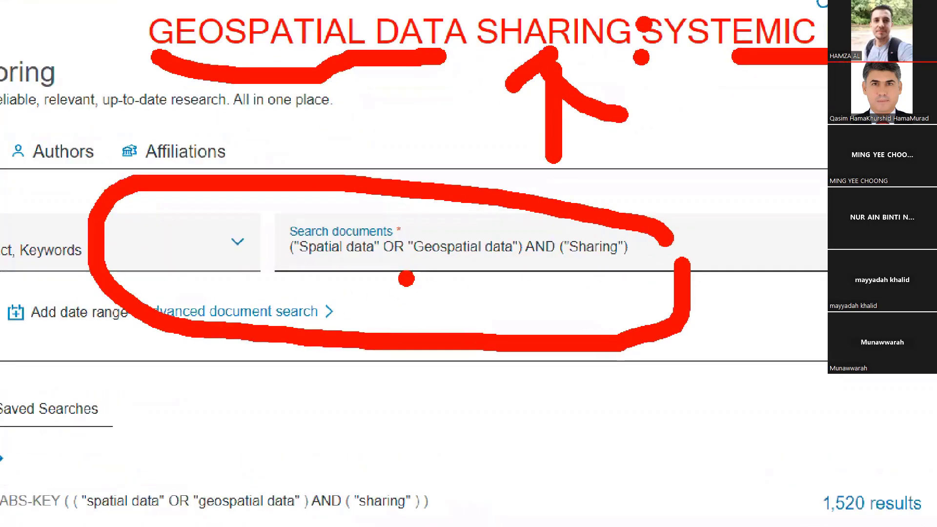
click(472, 270)
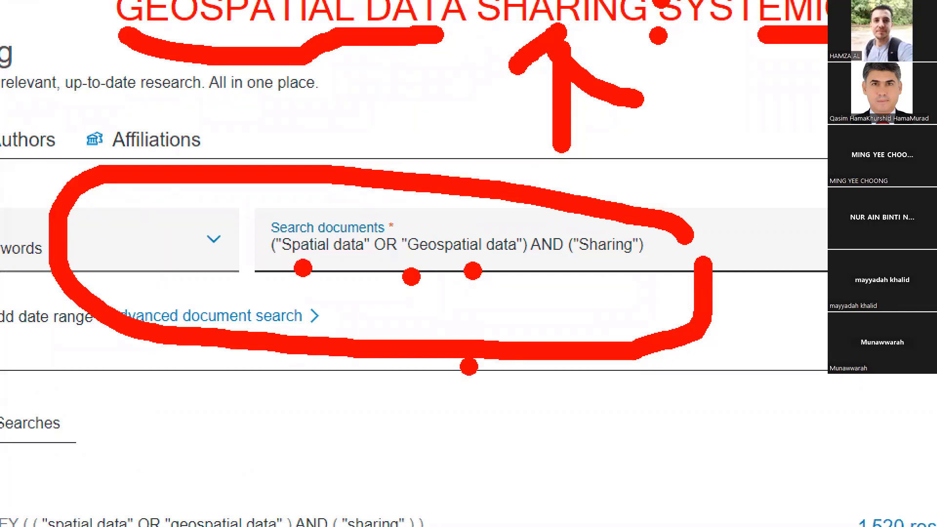
drag(609, 255, 607, 275)
drag(415, 221, 396, 302)
key(ctrl+z)
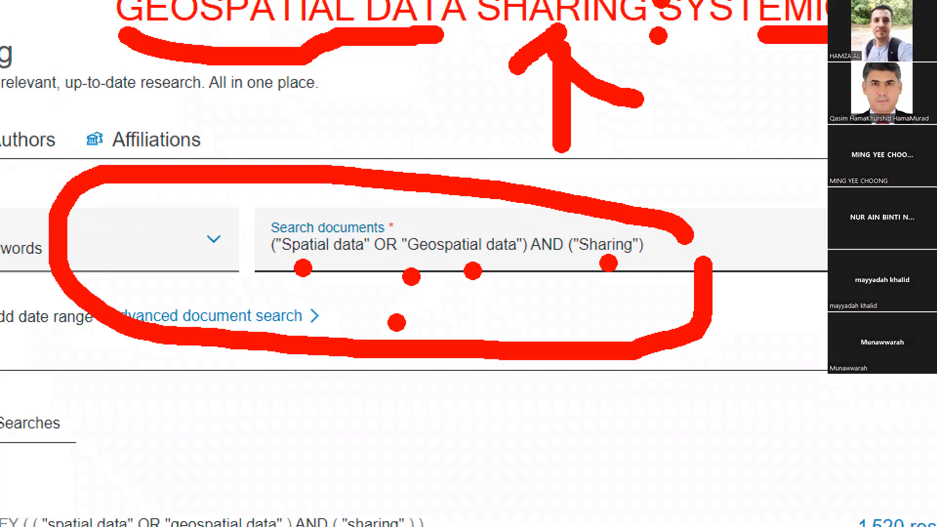
click(331, 274)
click(456, 264)
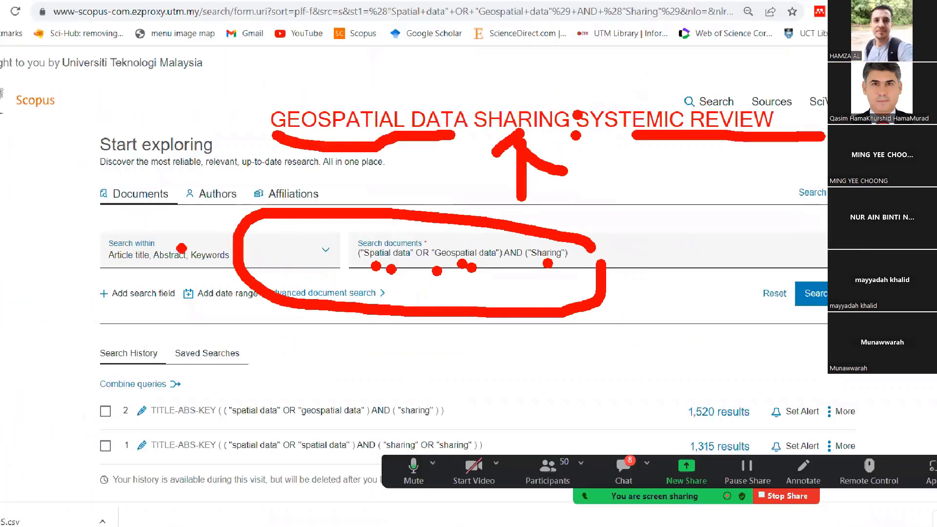
Scribble from the search fields down to the search history, dot the terms of the saved queries, and clear the annotations
mouse_move(23, 204)
mouse_down()
mouse_move(250, 361)
mouse_move(81, 354)
mouse_move(391, 433)
mouse_up()
mouse_move(320, 383)
mouse_down()
mouse_move(305, 435)
mouse_move(341, 429)
mouse_up()
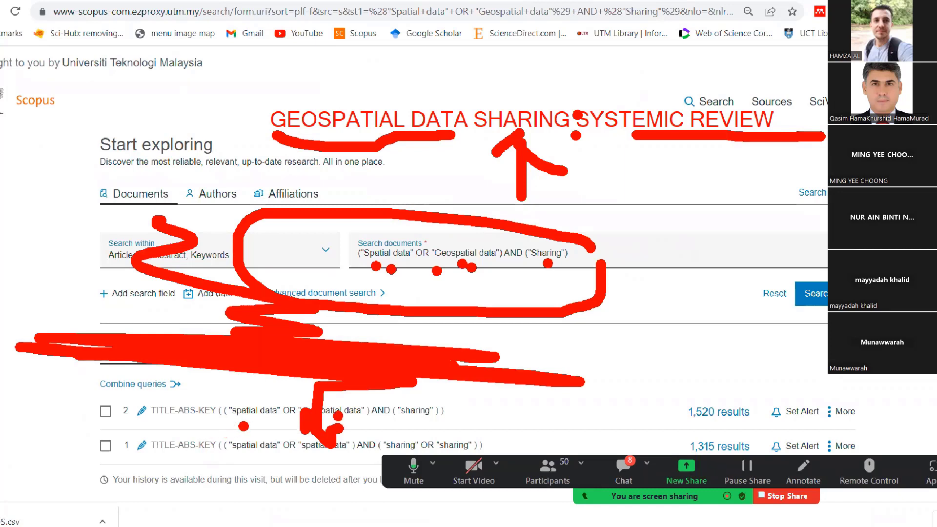
drag(338, 424, 340, 411)
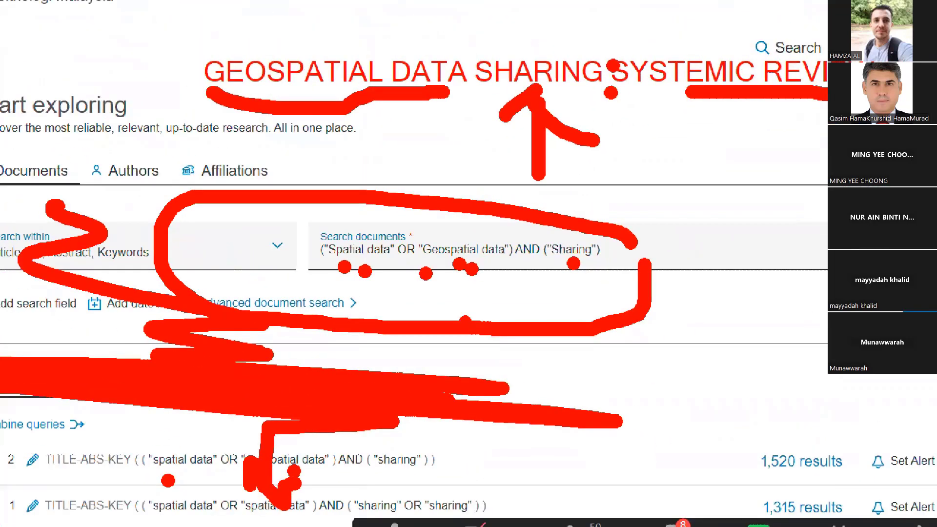
click(408, 471)
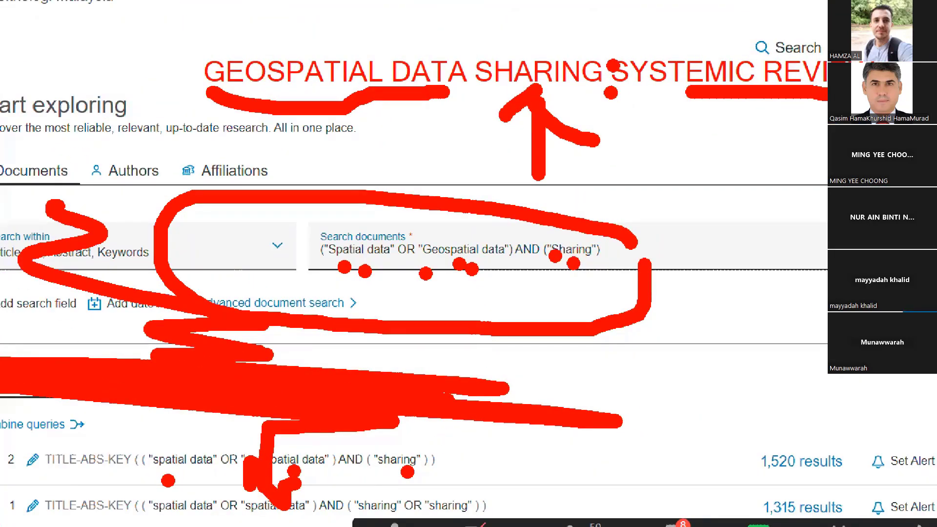
key(Escape)
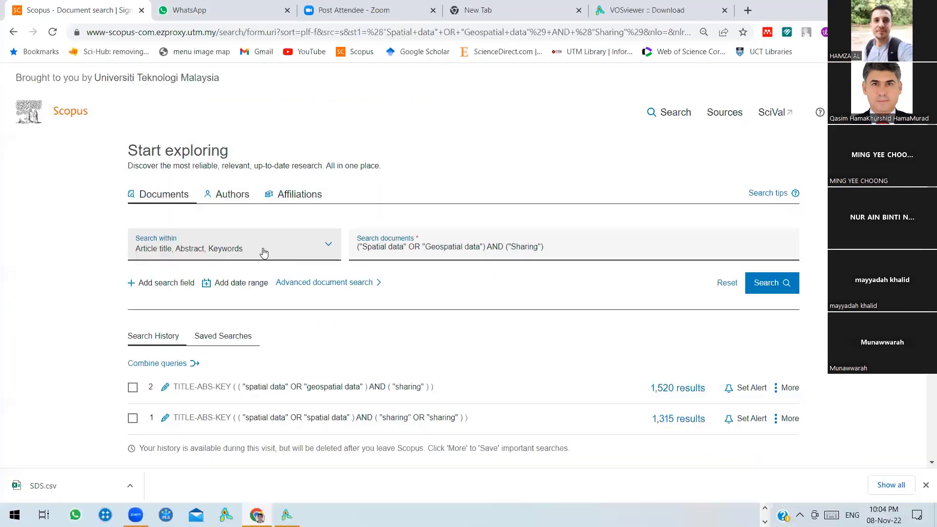
Zoom in on the Search within field, dot Article title, Abstract and Keywords in red, and circle the field
key(ctrl+1)
click(396, 268)
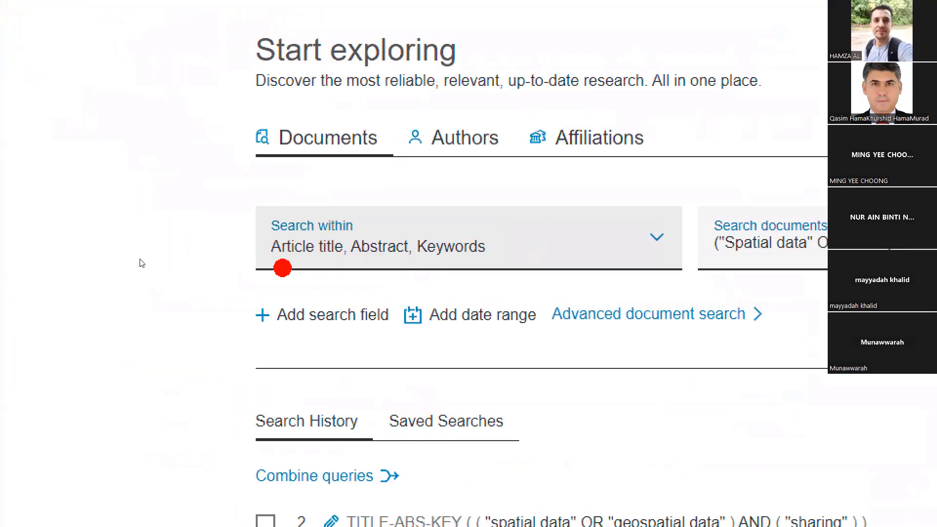
click(290, 263)
click(374, 261)
click(435, 265)
mouse_move(531, 229)
mouse_down()
mouse_move(166, 185)
mouse_move(634, 221)
mouse_up()
key(Escape)
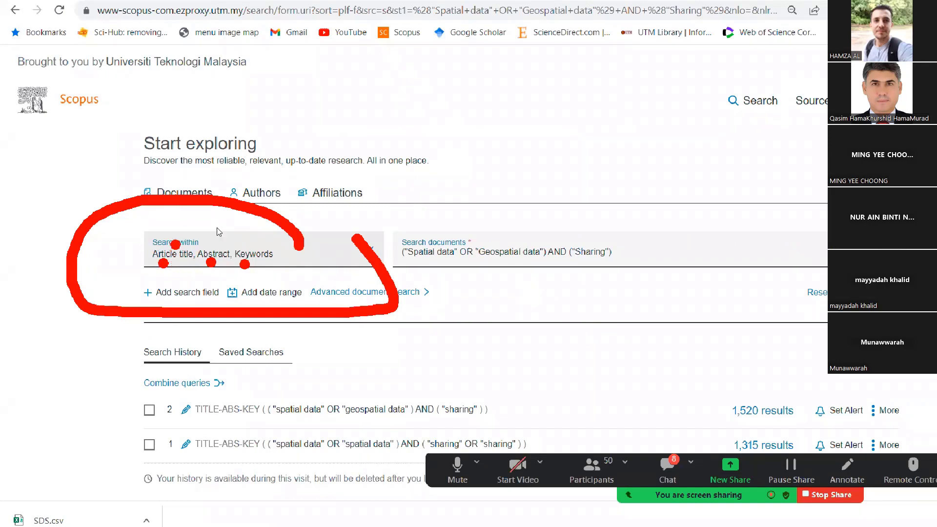
Circle the search query, mark its terms with a curved arrow to "Sharing", and clear all annotations
mouse_move(375, 226)
mouse_down()
mouse_move(566, 260)
mouse_move(487, 293)
mouse_move(348, 272)
mouse_move(338, 247)
mouse_up()
click(428, 263)
click(494, 262)
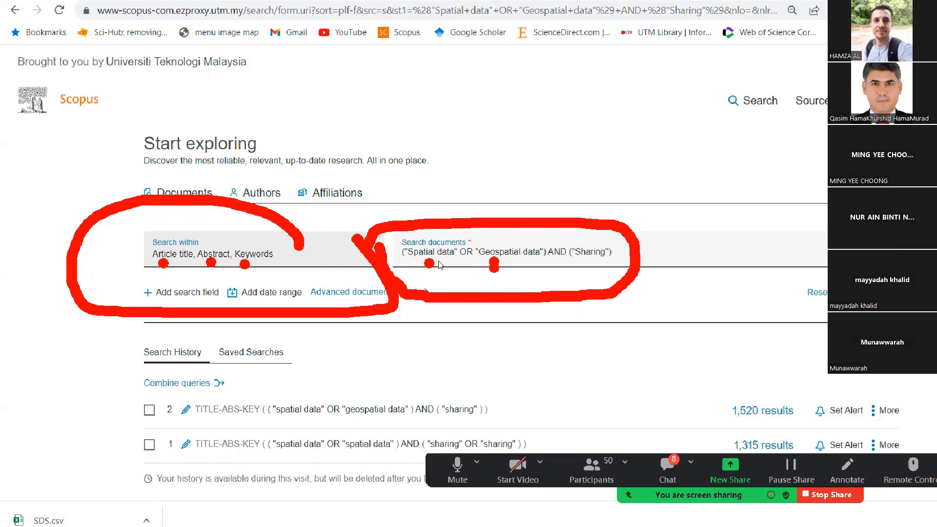
mouse_move(494, 266)
mouse_down()
mouse_move(497, 286)
mouse_move(536, 317)
mouse_move(566, 286)
mouse_move(555, 278)
mouse_move(563, 260)
mouse_up()
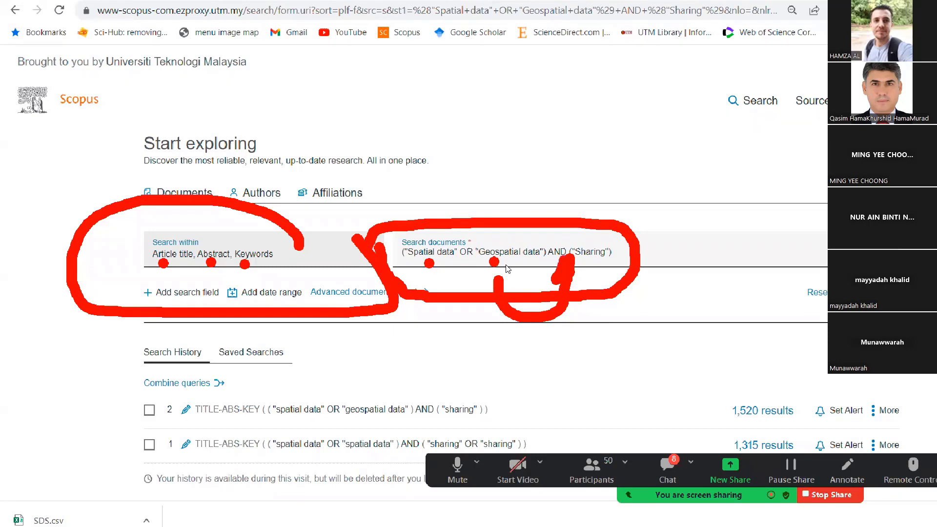
key(Escape)
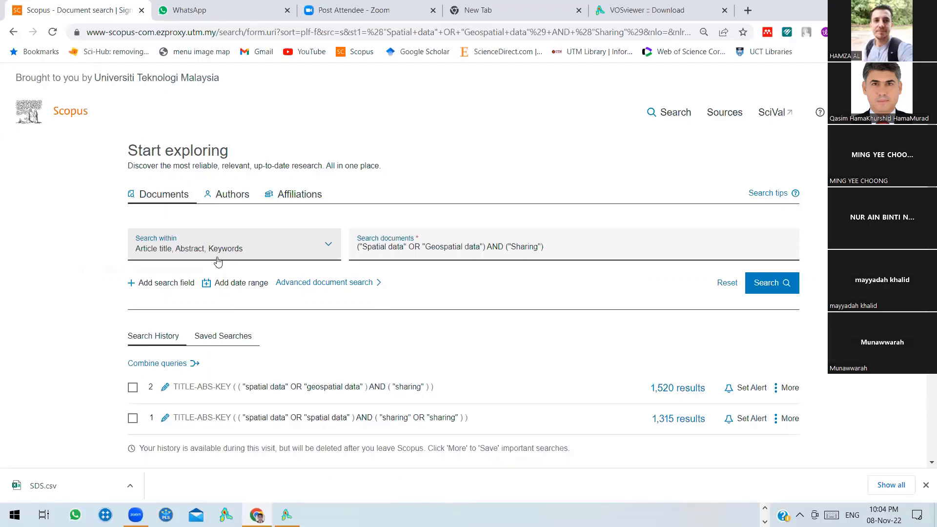
Run the ("Spatial data" OR "Geospatial data") AND ("Sharing") search and limit the results to English-language documents
click(750, 286)
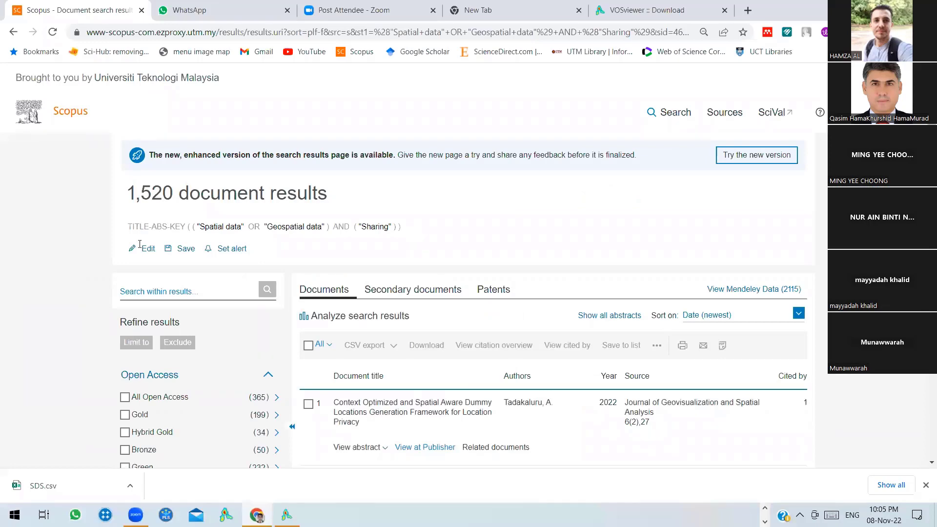
scroll(193, 307, down, 4)
scroll(193, 306, down, 3)
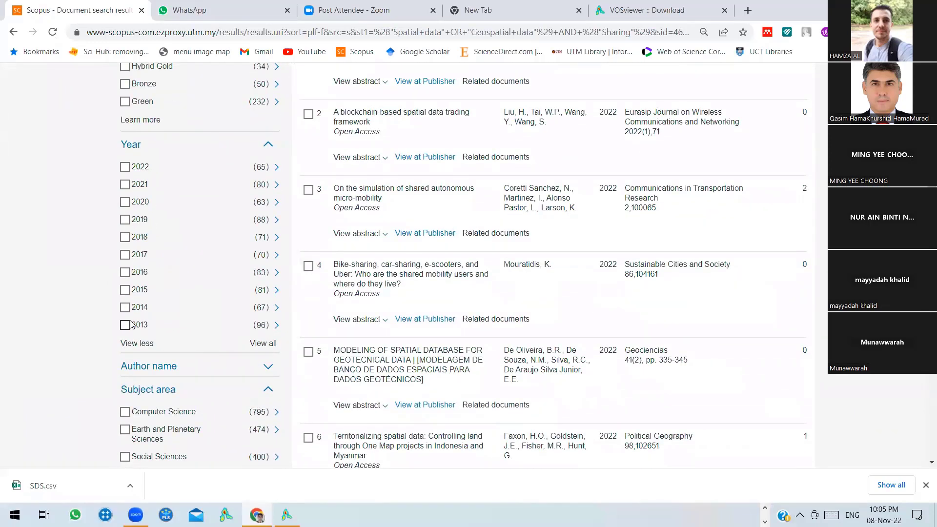
scroll(131, 324, down, 6)
scroll(155, 218, down, 4)
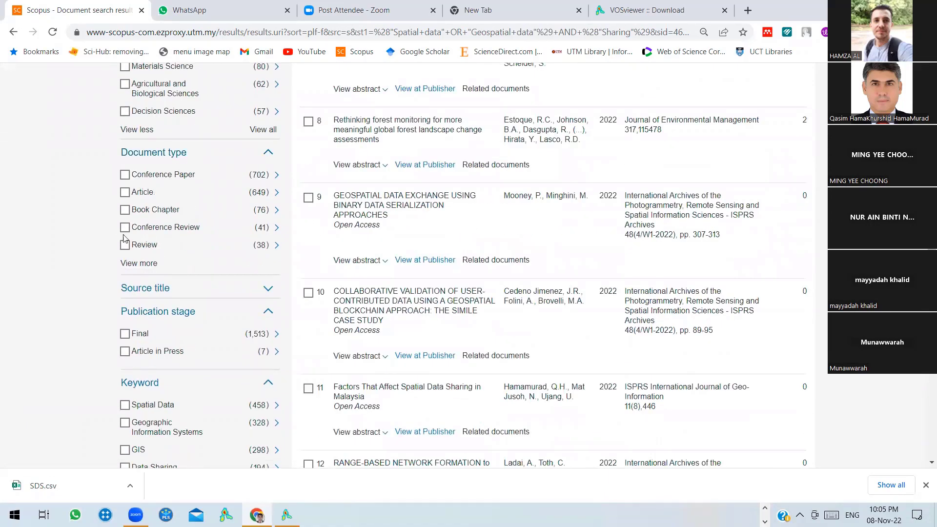
scroll(125, 237, down, 2)
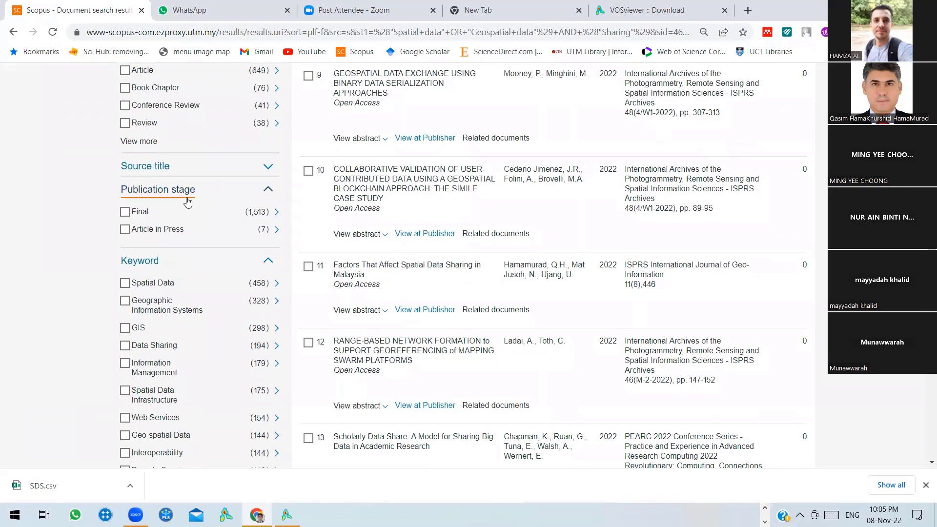
scroll(188, 202, down, 9)
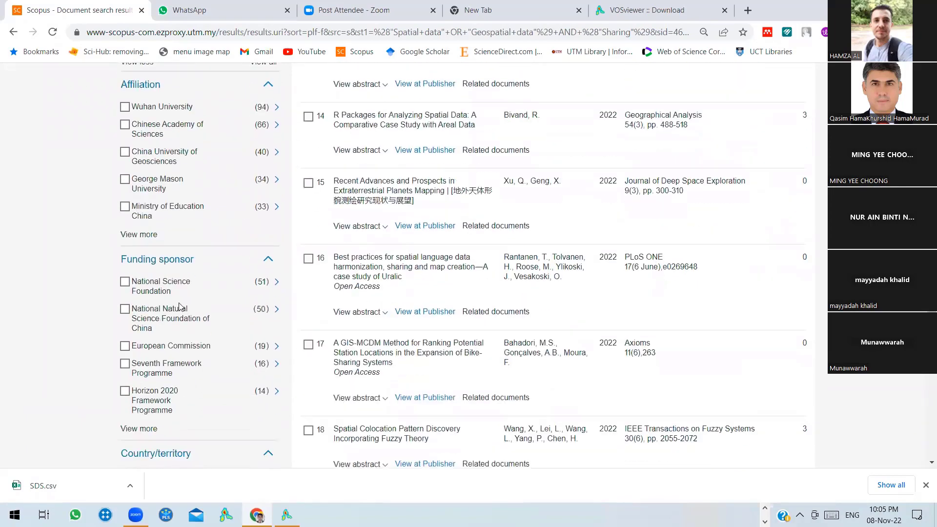
scroll(183, 302, down, 6)
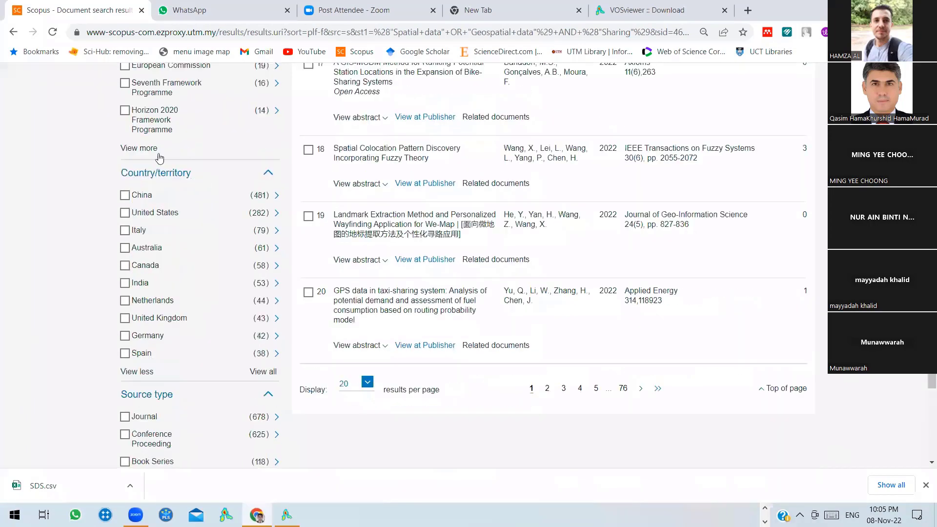
scroll(156, 147, down, 3)
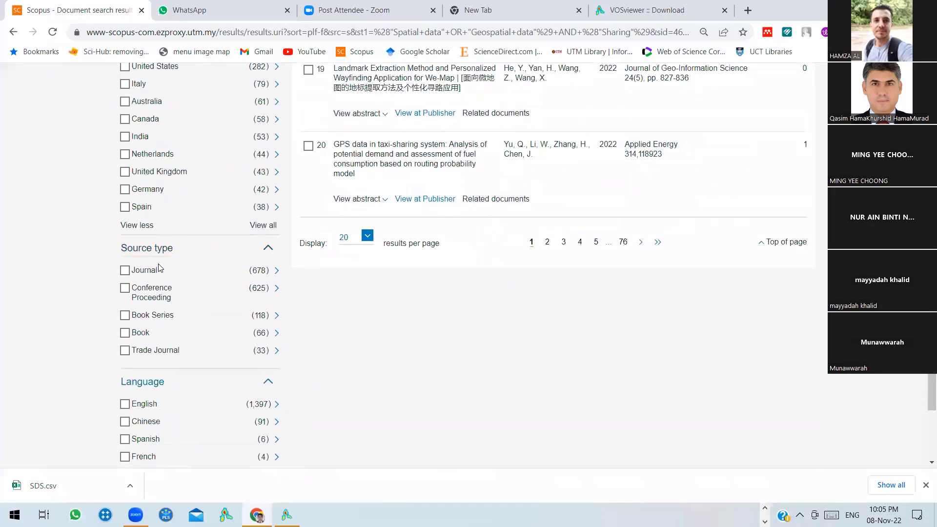
scroll(158, 268, down, 5)
click(124, 160)
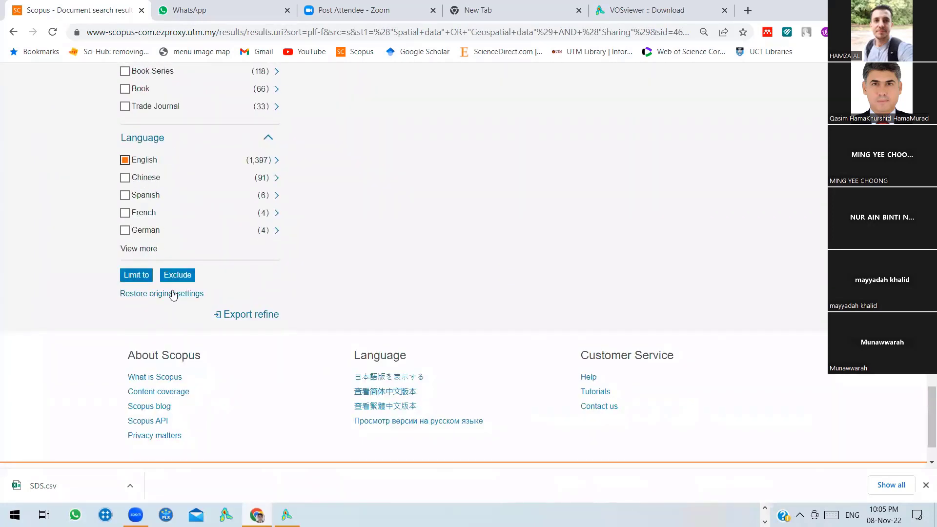
click(137, 275)
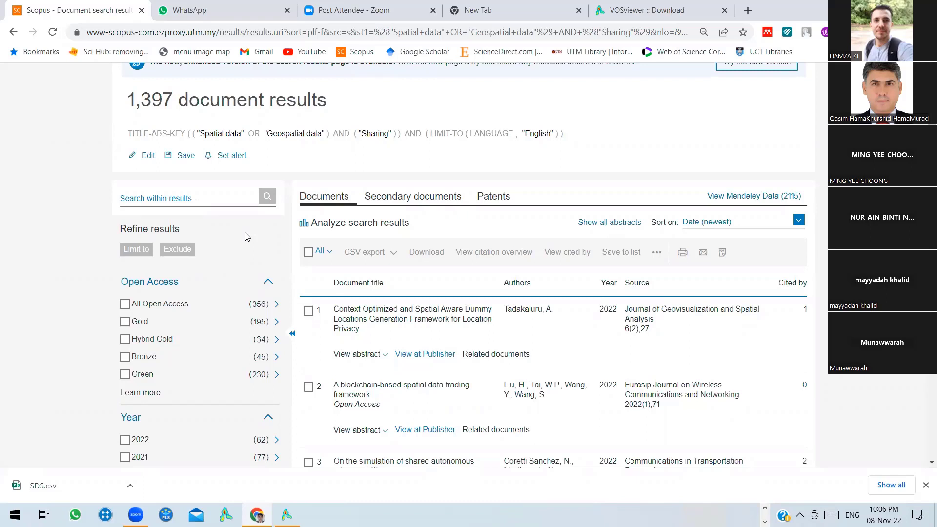
Select all listed documents and open the analysis of the search results
click(308, 252)
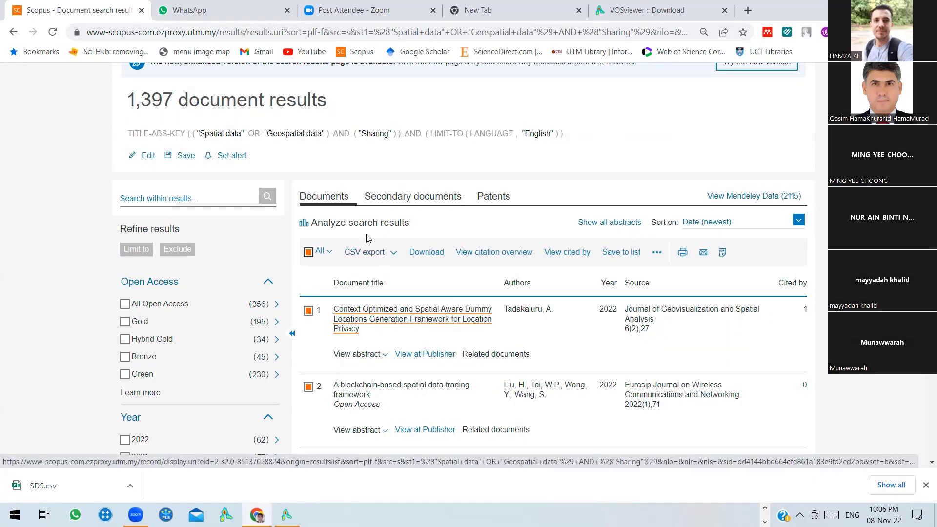
click(340, 228)
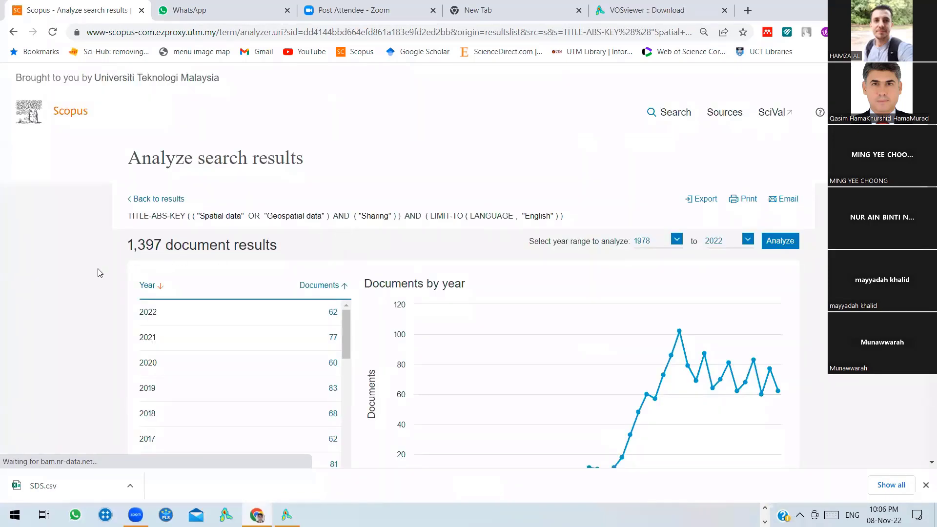
Examine the documents-by-year chart and the breakdowns by source, author, affiliation, country, document type, subject area and funding sponsor
scroll(98, 266, down, 2)
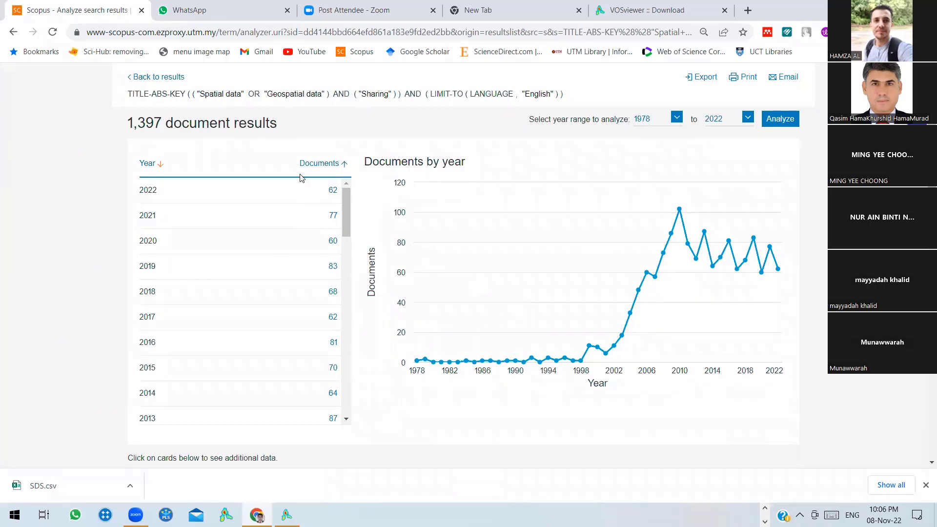
scroll(540, 362, down, 1)
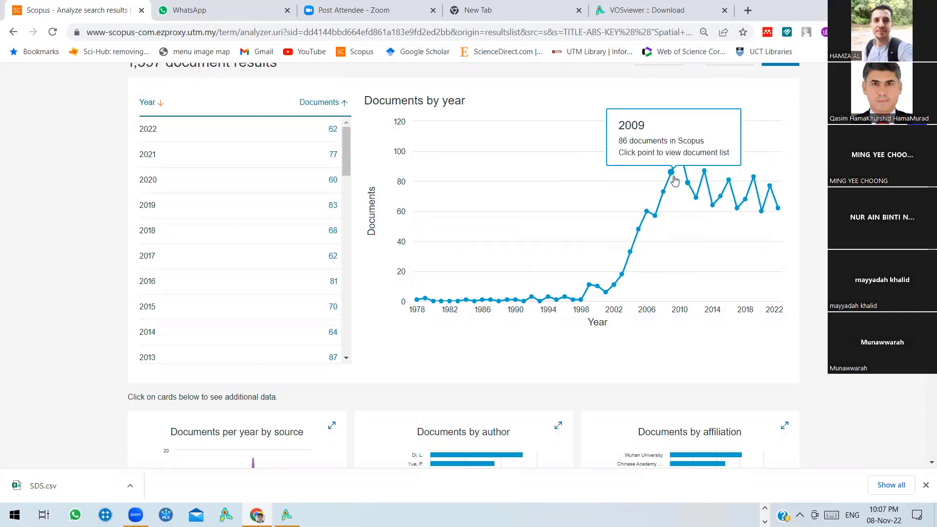
scroll(600, 336, down, 4)
scroll(600, 336, down, 2)
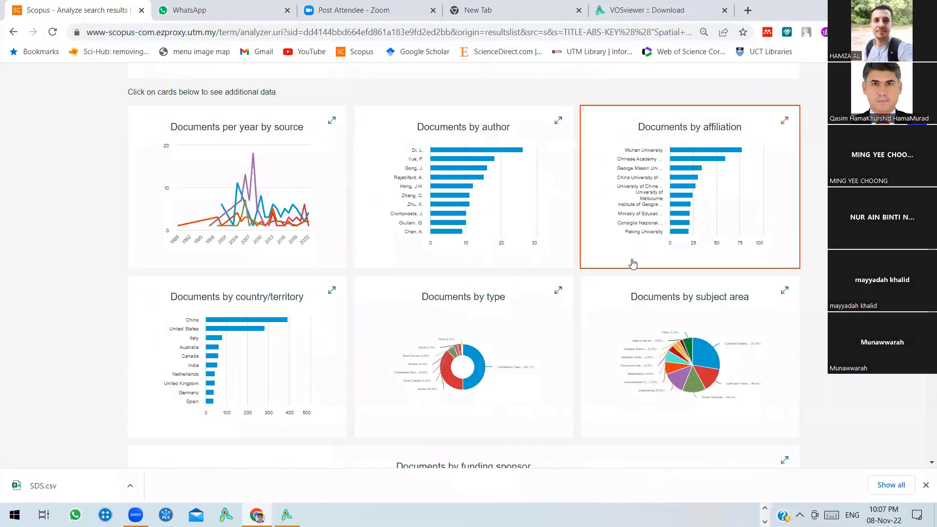
scroll(635, 263, down, 1)
scroll(732, 213, down, 1)
scroll(292, 185, down, 1)
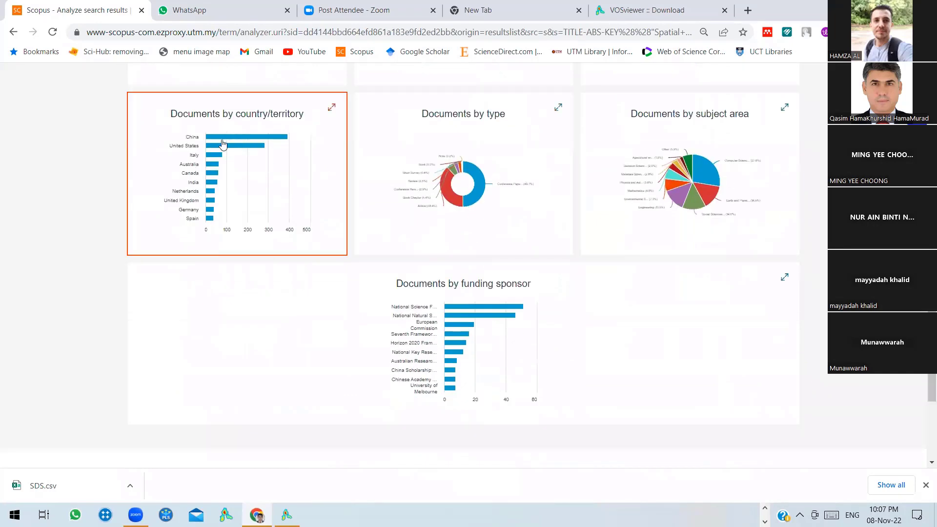
scroll(486, 234, down, 1)
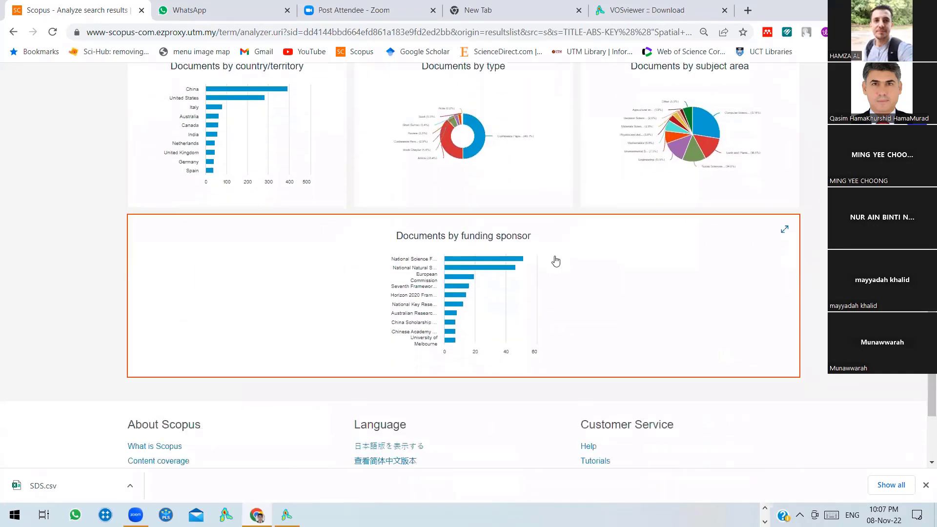
scroll(635, 262, up, 15)
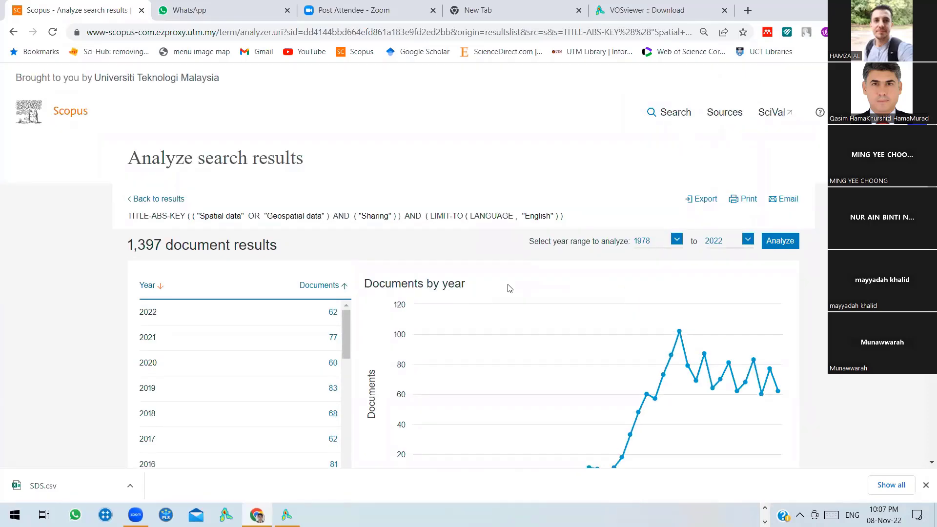
Return from the analysis to the Scopus search results and select all listed documents
click(149, 199)
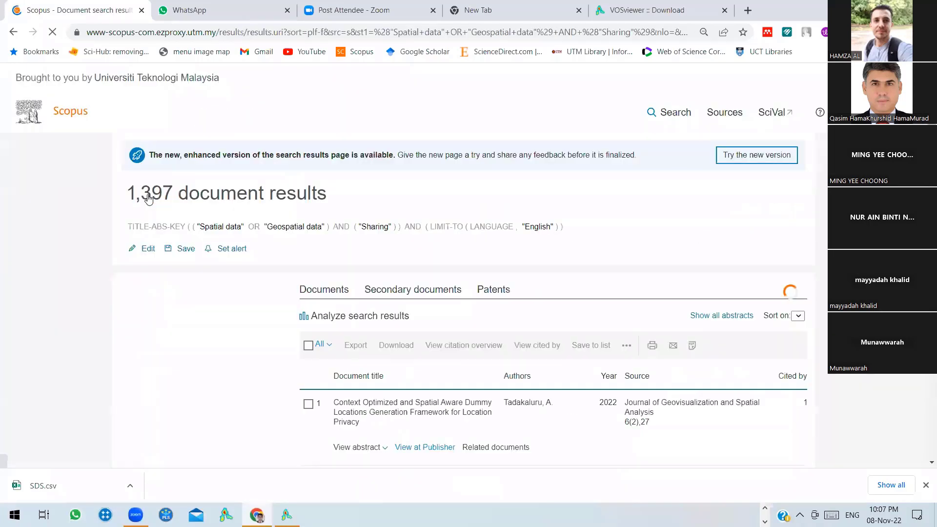
scroll(360, 299, down, 3)
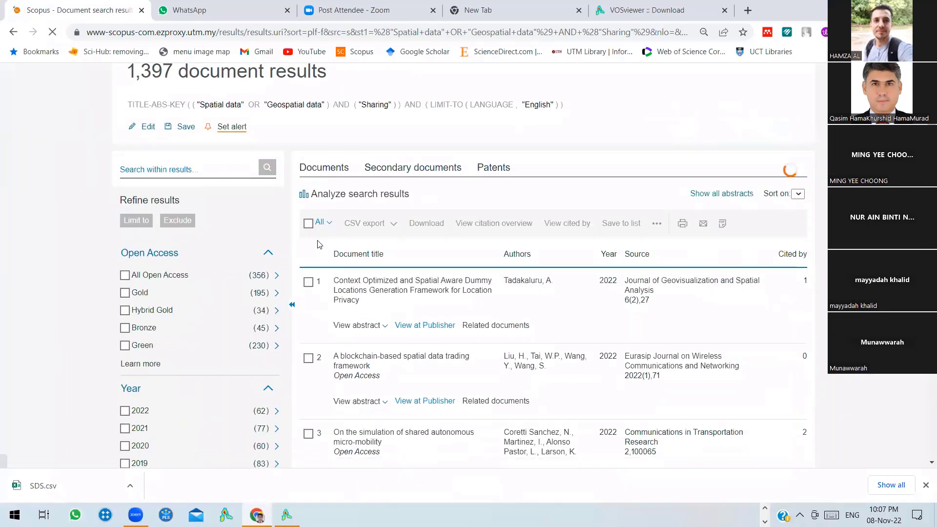
click(308, 225)
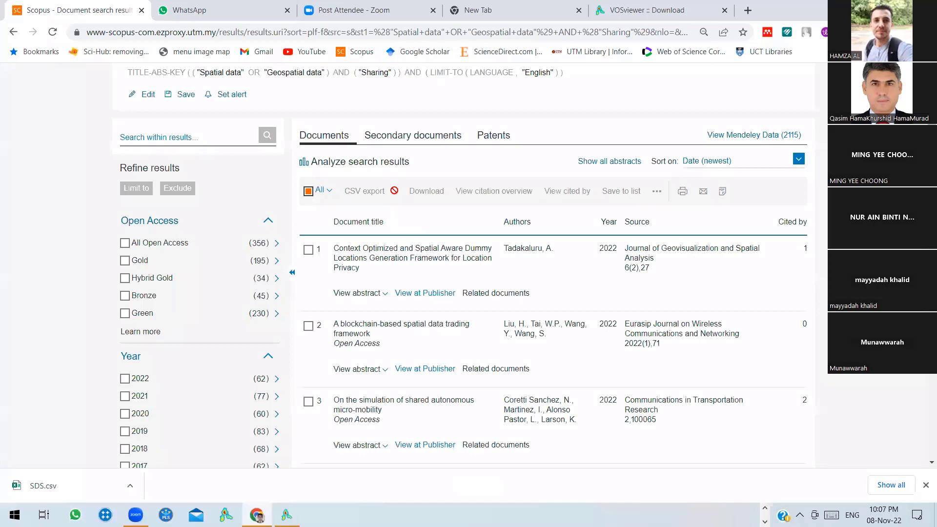
click(309, 191)
click(309, 192)
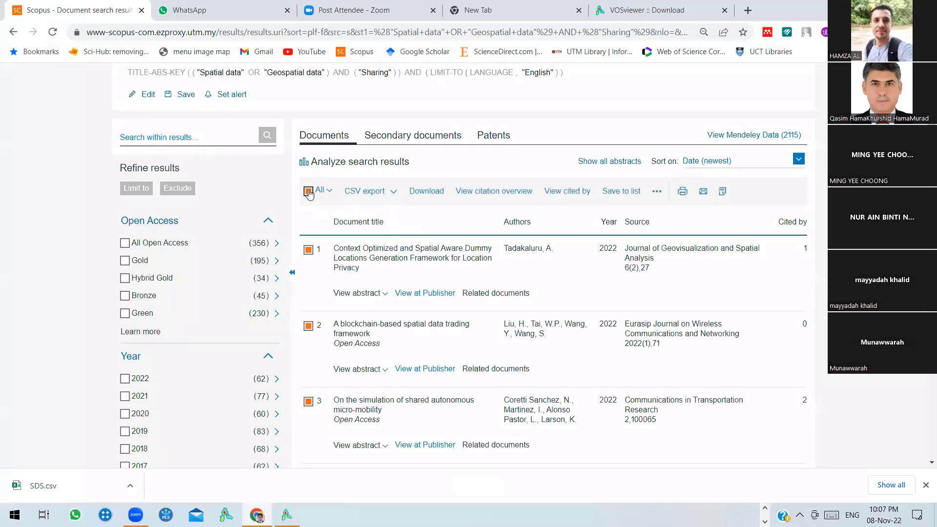
Export the selected documents as CSV with all citation, bibliographical, abstract and keyword, funding and other information, including references
click(394, 195)
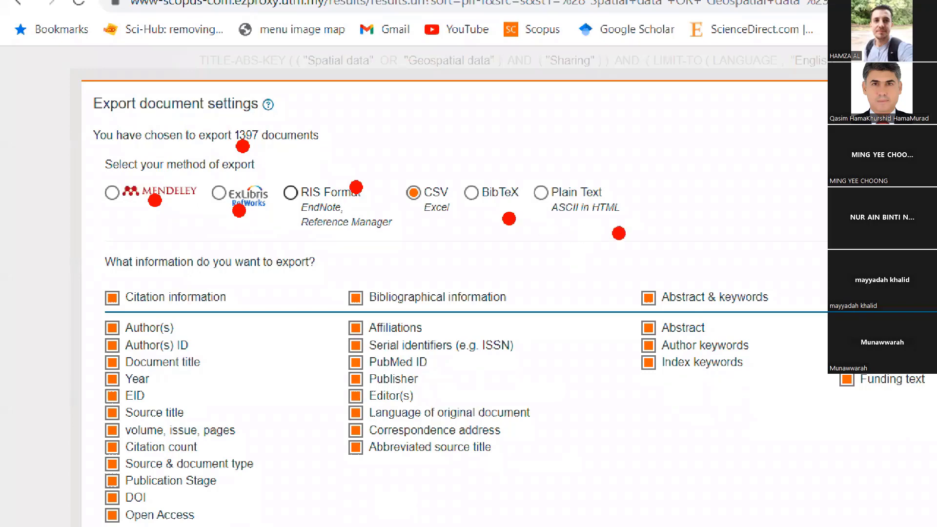
mouse_move(461, 163)
mouse_down()
mouse_move(373, 205)
mouse_move(374, 238)
mouse_move(466, 209)
mouse_move(467, 154)
mouse_up()
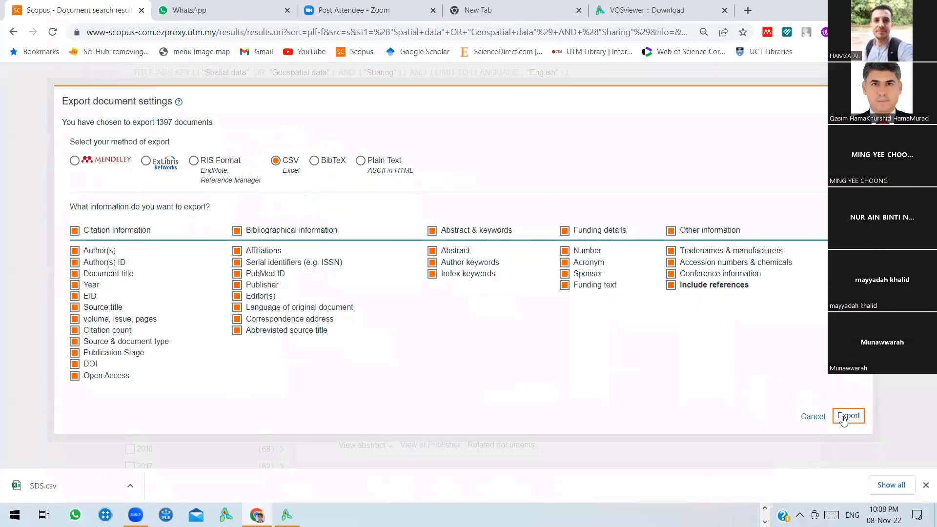
click(848, 416)
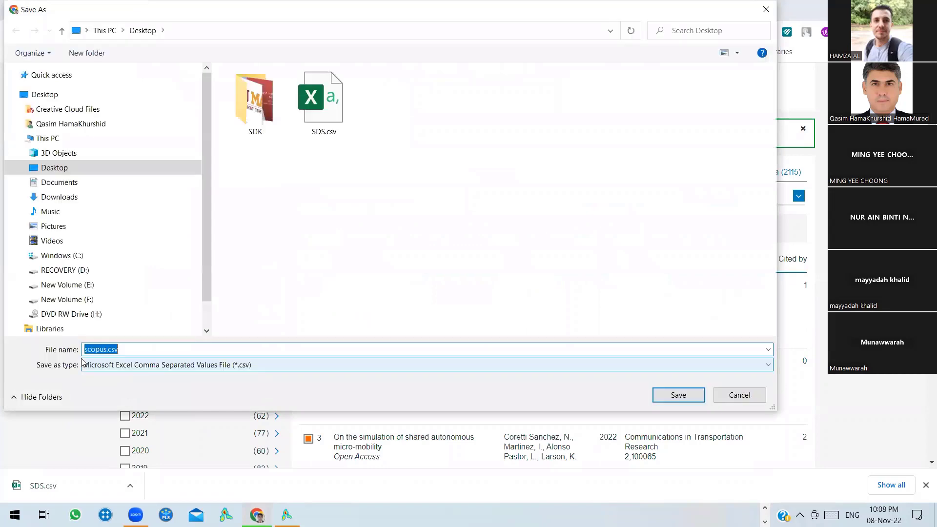
Save the exported CSV file to the Desktop as SDS-GSD-SHARING
click(119, 168)
drag(126, 351, 87, 352)
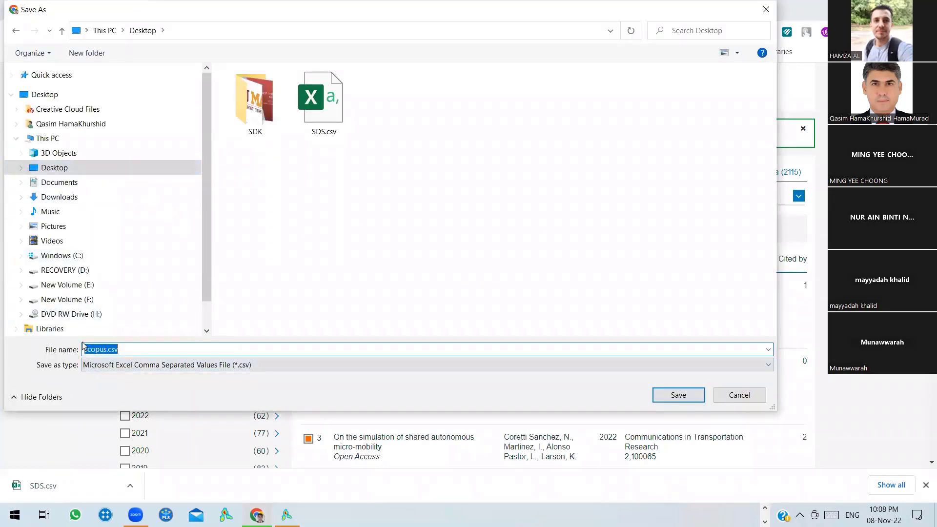
text(sd)
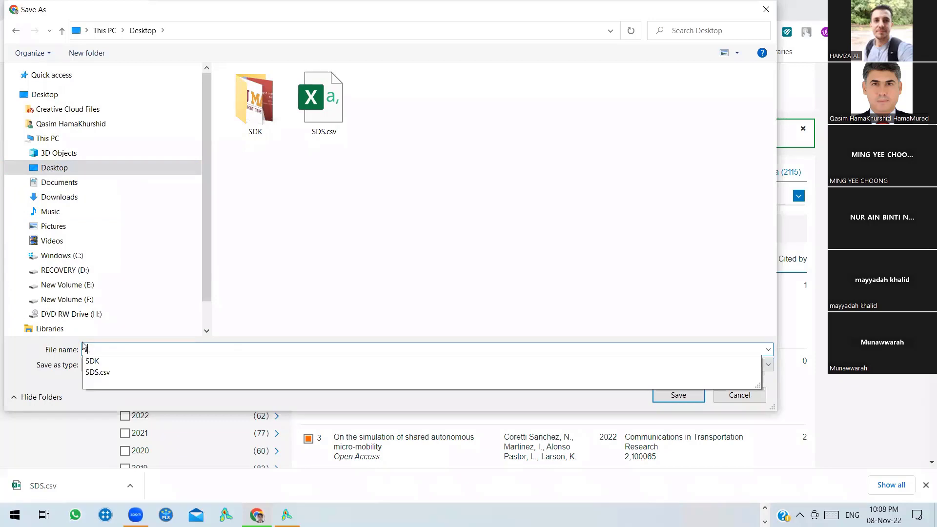
key(BackSpace)
key(BackSpace)
text(SDS-GSD)
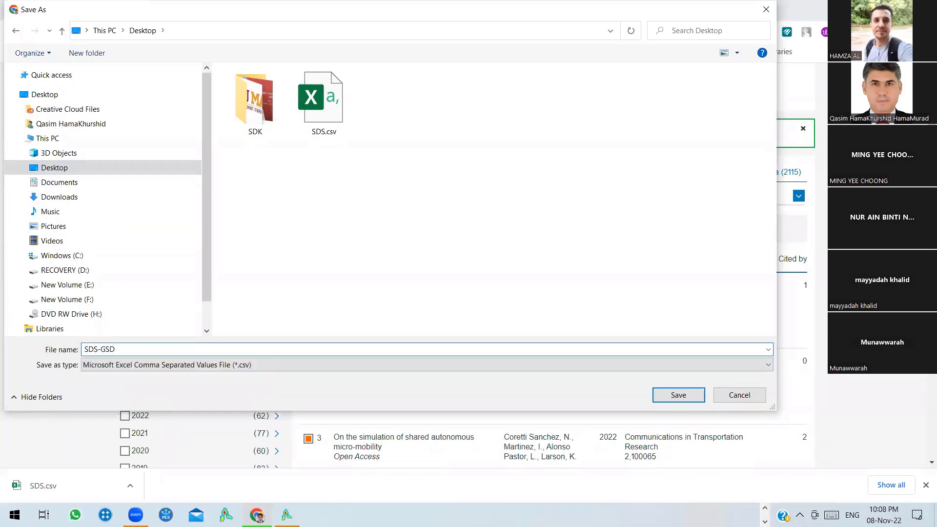
text(-SHARINGN)
key(BackSpace)
key(BackSpace)
text(G)
click(671, 396)
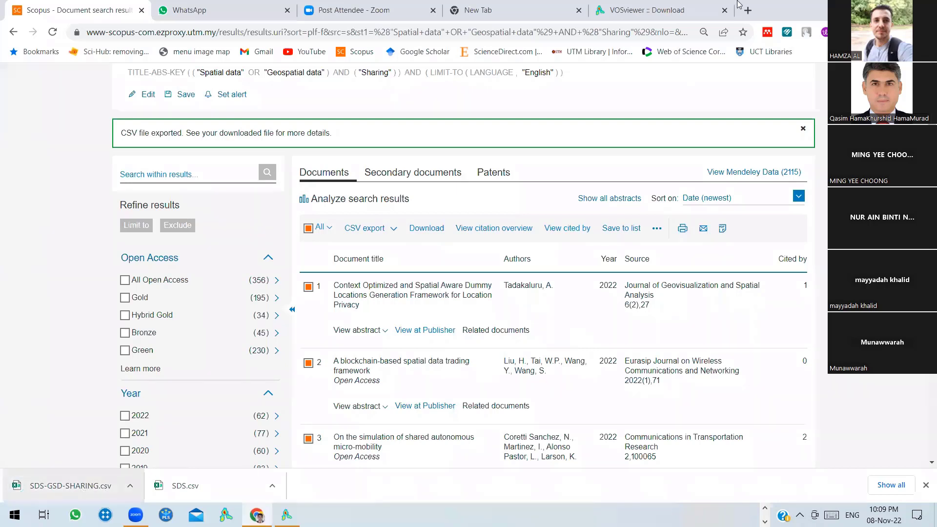
Switch to VOSviewer, mark the map creation area with a red stroke, and start creating a new map
click(866, 9)
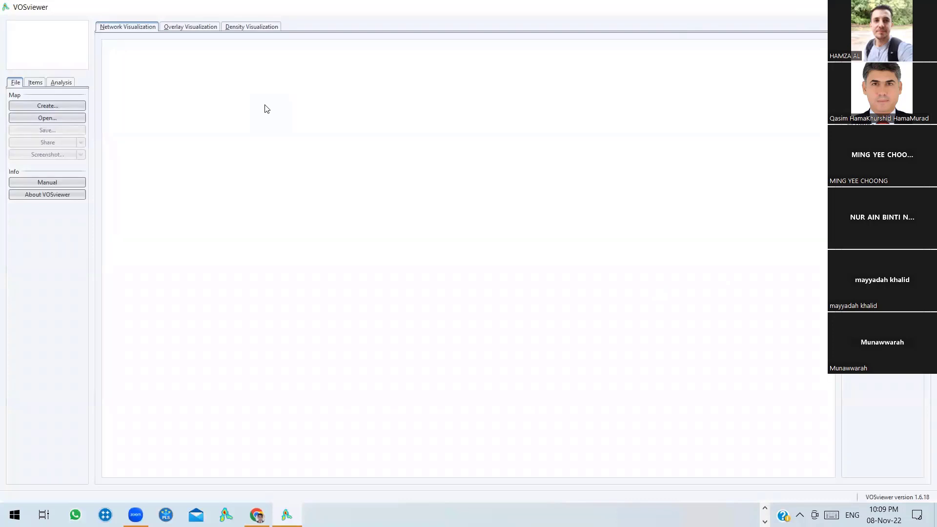
key(ctrl+1)
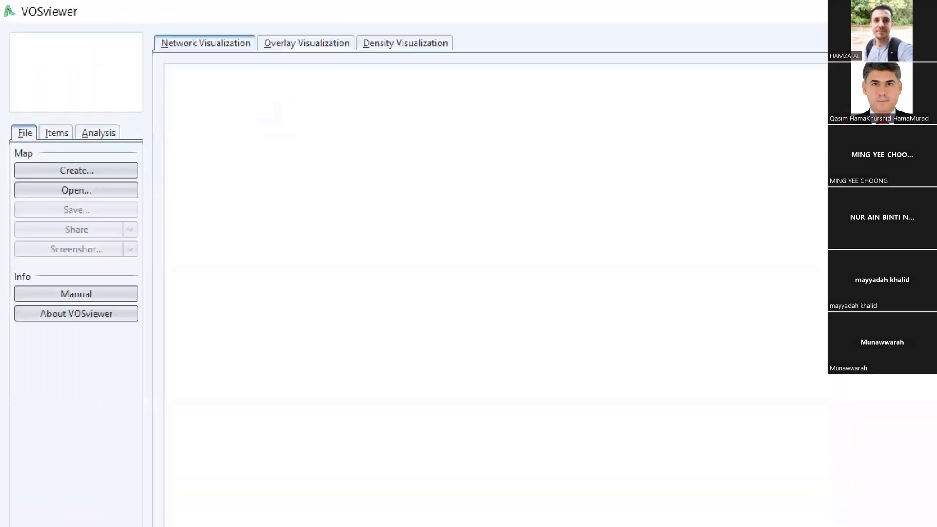
click(286, 263)
drag(235, 180, 97, 166)
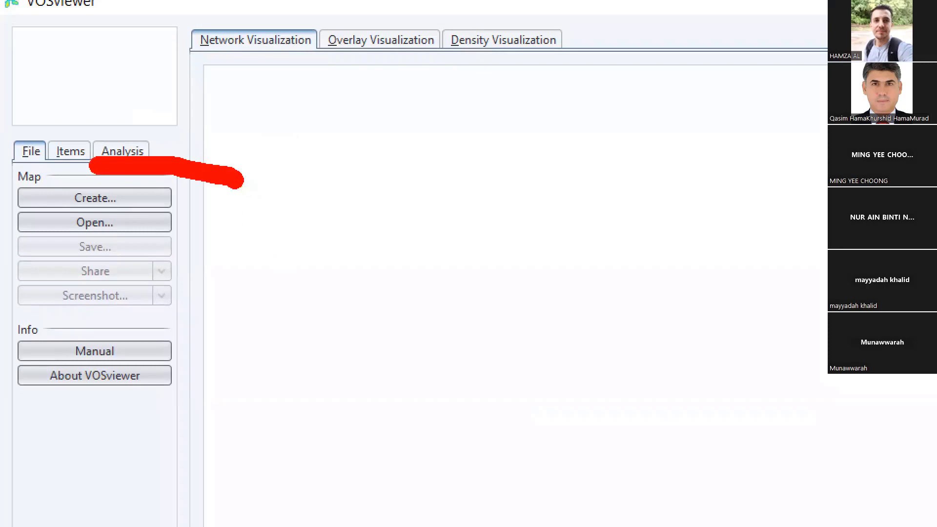
key(Escape)
click(68, 105)
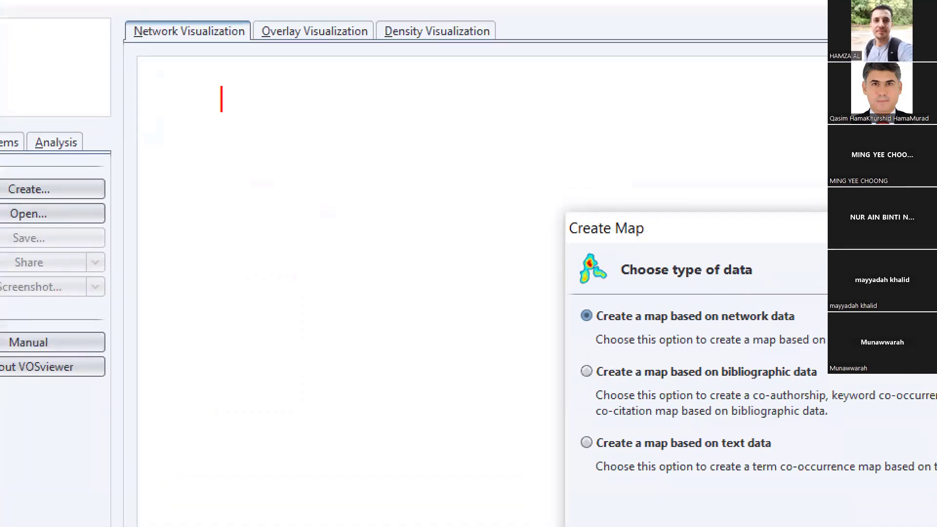
Write the red on-screen note "VOSVIEWER MAKE FROM TWO" with "NETWORK" and "MAP" on separate lines beneath it
text(VOS)
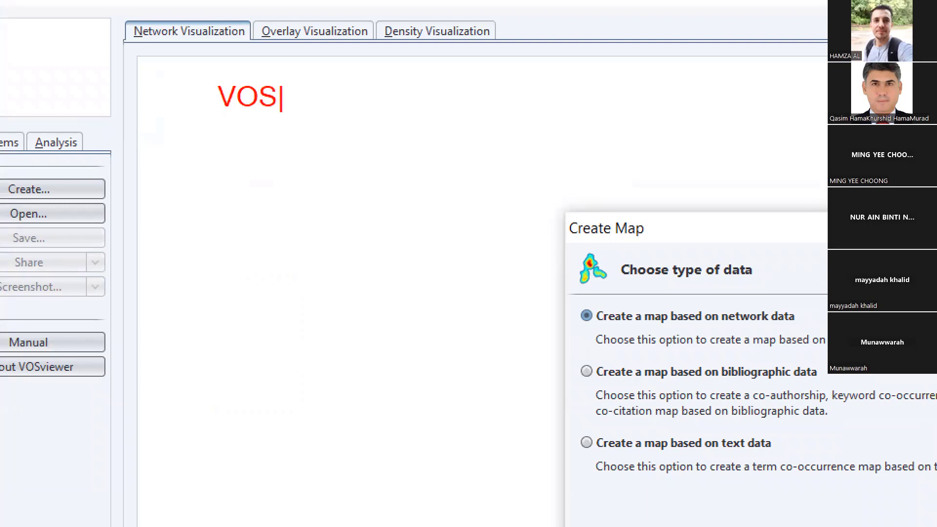
text(VIEWER )
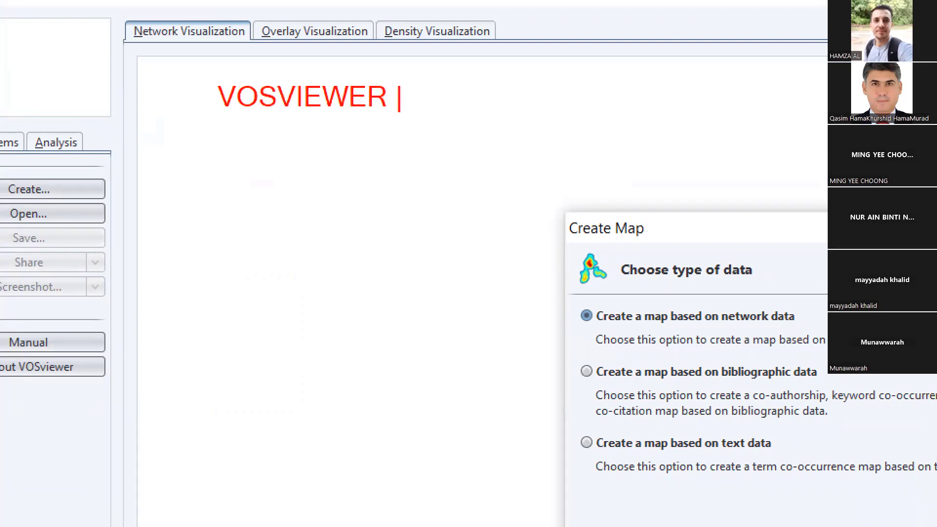
text(MAK)
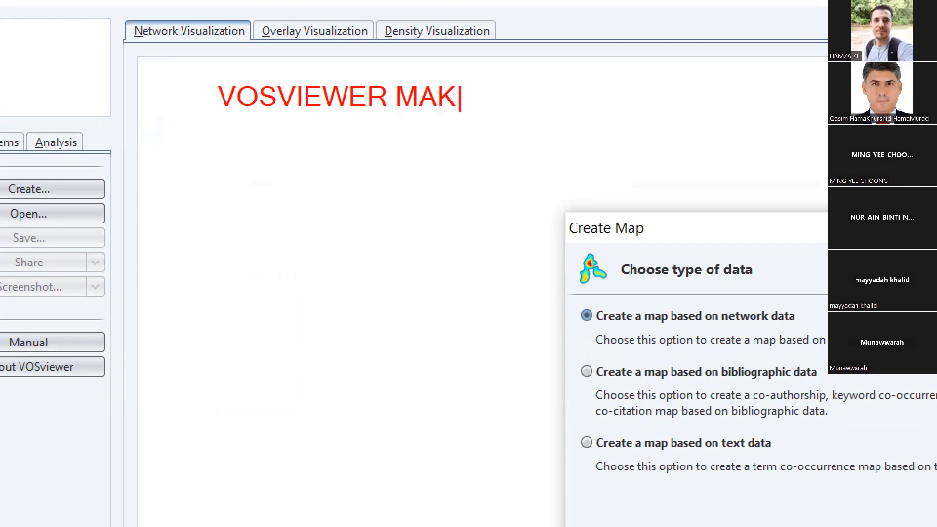
text(E FROM TWO )
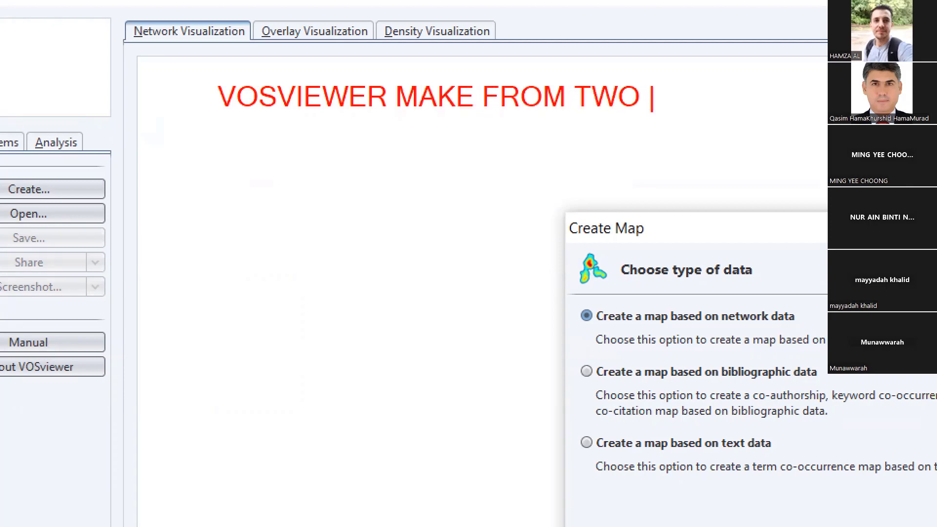
text(COM)
key(BackSpace)
key(BackSpace)
key(BackSpace)
key(Return)
text(NETW)
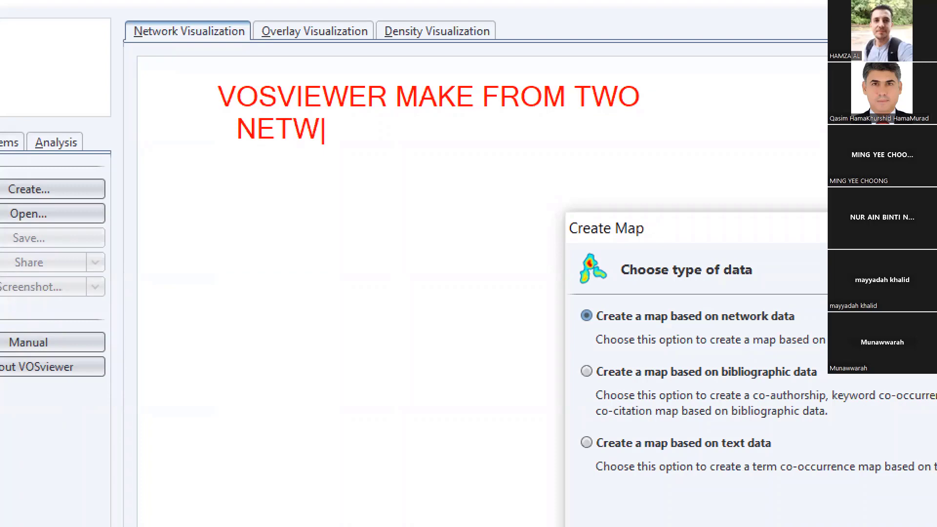
text(ORK)
key(Return)
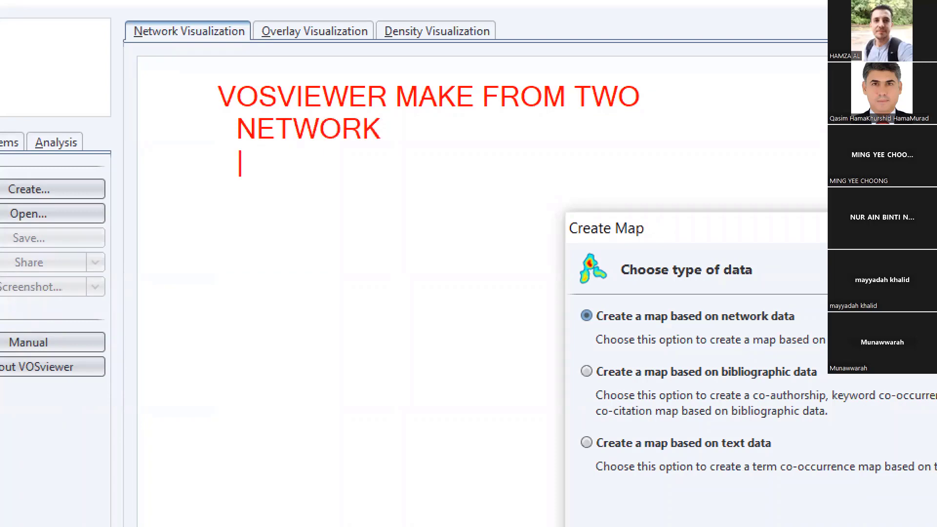
text(MAP)
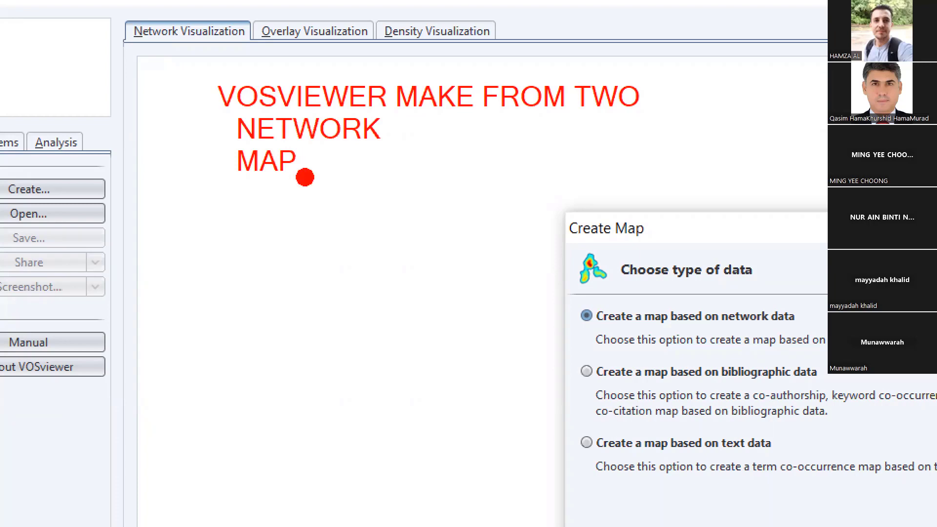
Circle the "Choose type of data" heading, draw arrows to the words NETWORK and MAP, and clear all annotations
mouse_move(768, 246)
mouse_down()
mouse_move(518, 218)
mouse_move(827, 292)
mouse_up()
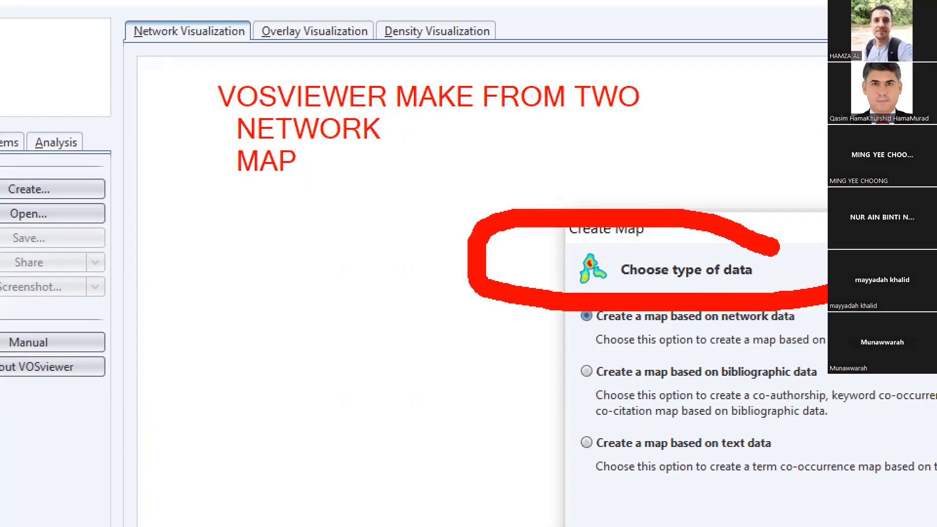
drag(230, 136, 109, 143)
drag(218, 126, 195, 161)
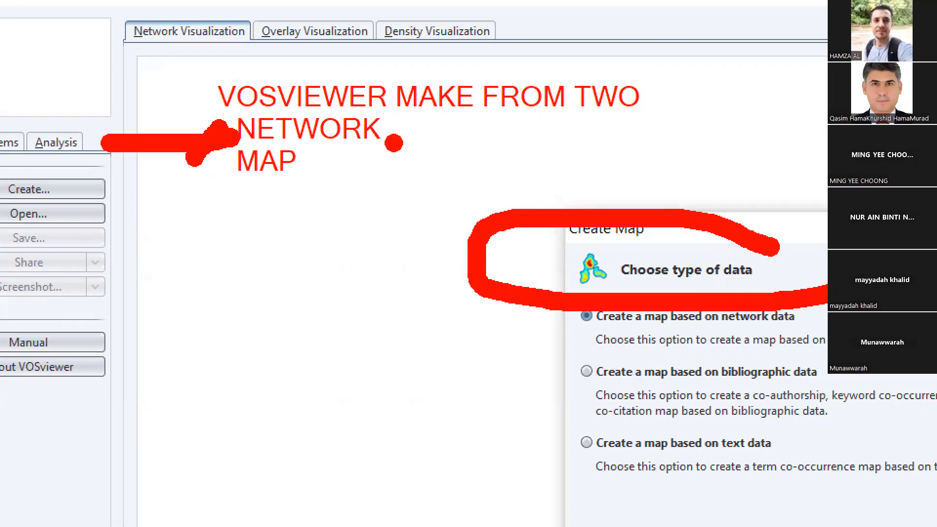
drag(390, 142, 551, 139)
mouse_move(409, 115)
mouse_down()
mouse_move(412, 124)
mouse_move(387, 148)
mouse_move(441, 156)
mouse_up()
drag(312, 188, 471, 201)
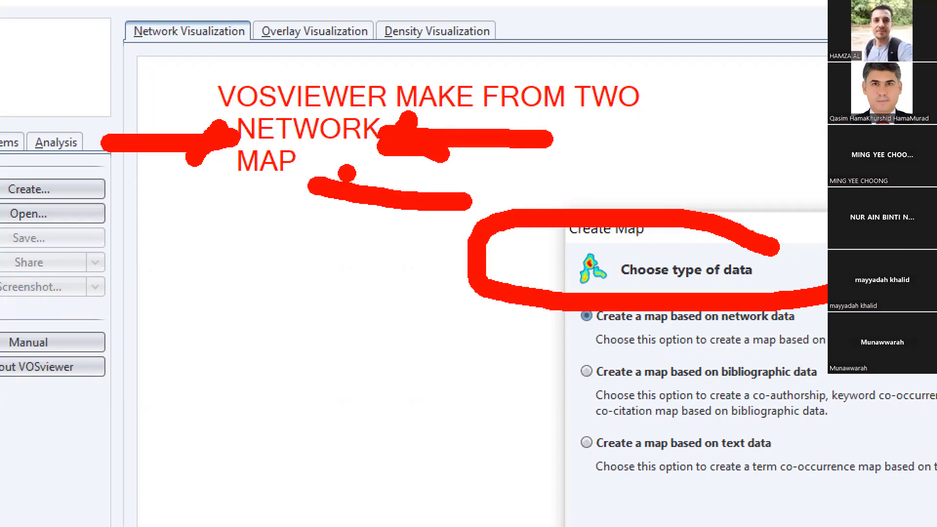
drag(341, 173, 345, 218)
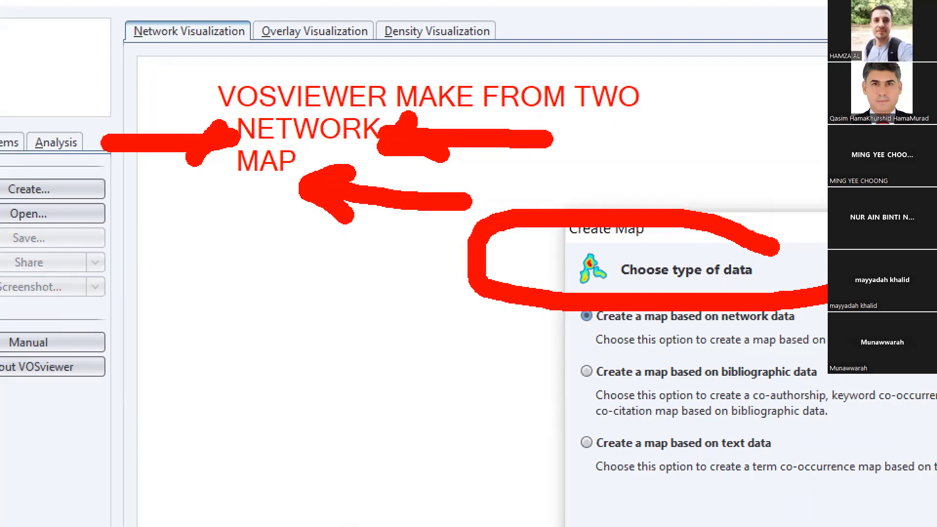
key(Escape)
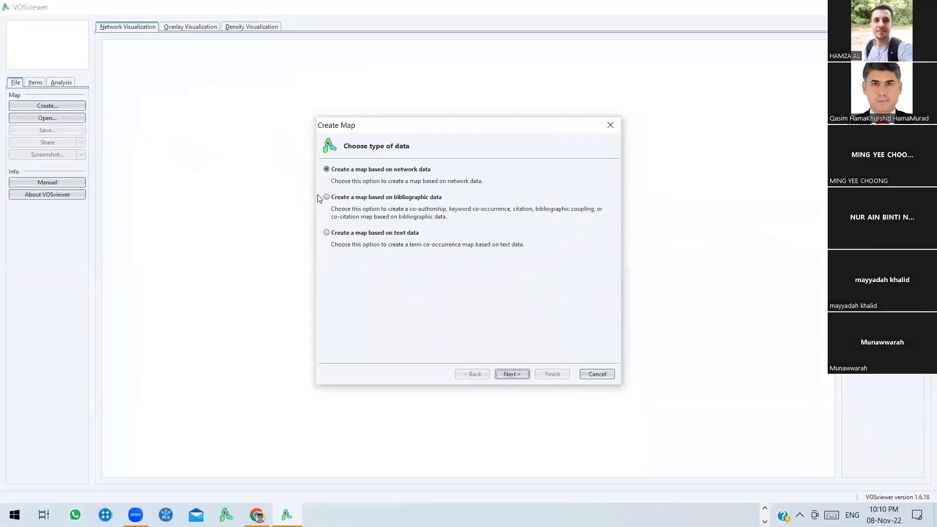
Highlight "Create a map based on bibliographic data" with an arrow and a box, and choose it as the map's data type
key(ctrl+1)
click(466, 212)
drag(477, 169, 568, 196)
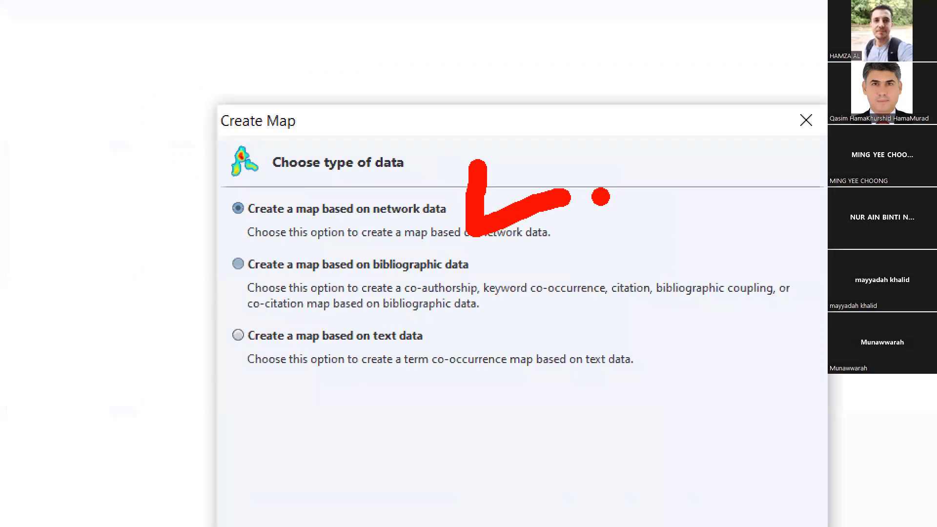
mouse_move(254, 244)
mouse_down()
mouse_move(336, 308)
mouse_move(510, 263)
mouse_move(182, 239)
mouse_move(173, 280)
mouse_up()
key(Escape)
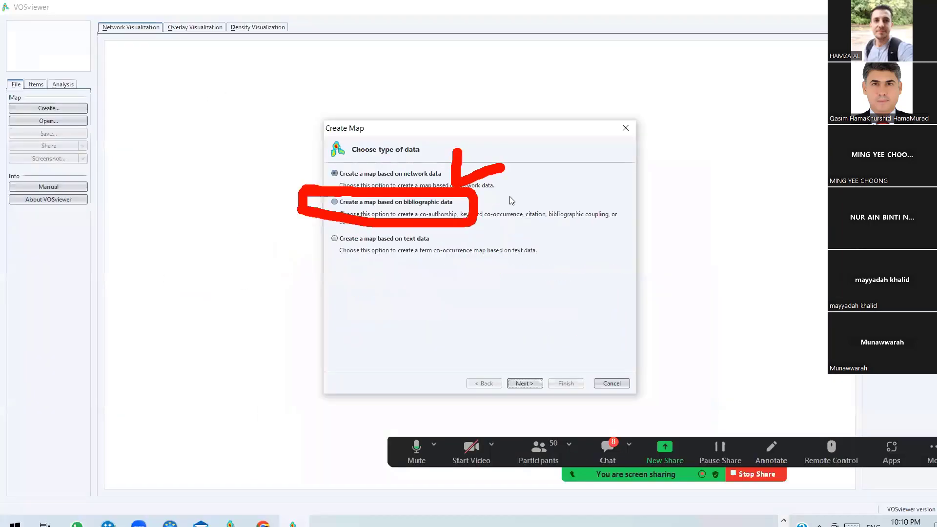
click(335, 202)
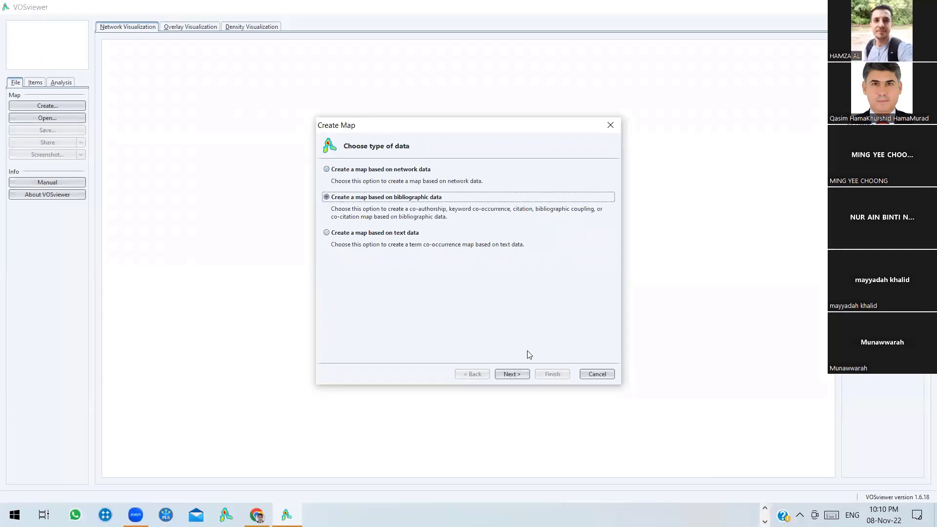
click(516, 373)
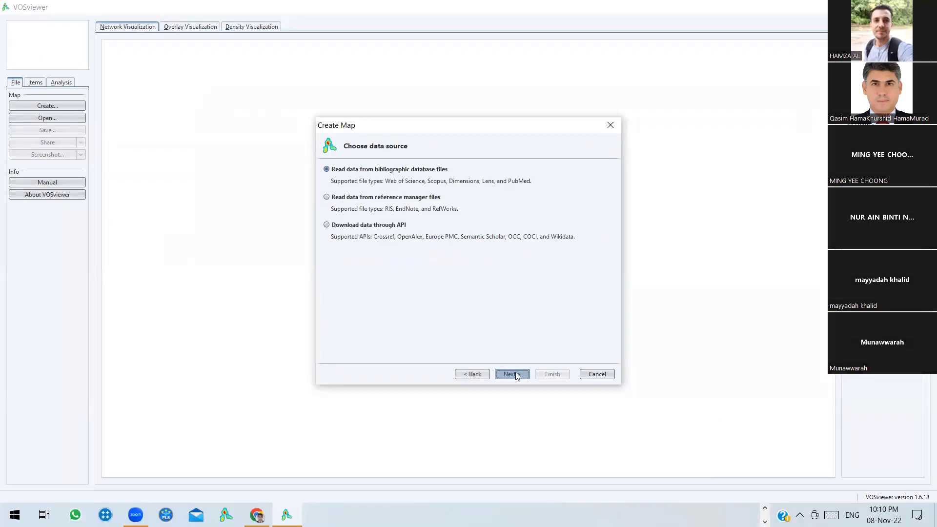
Mark the supported bibliographic file types with red dots and continue with reading data from bibliographic database files
key(ctrl+1)
click(469, 264)
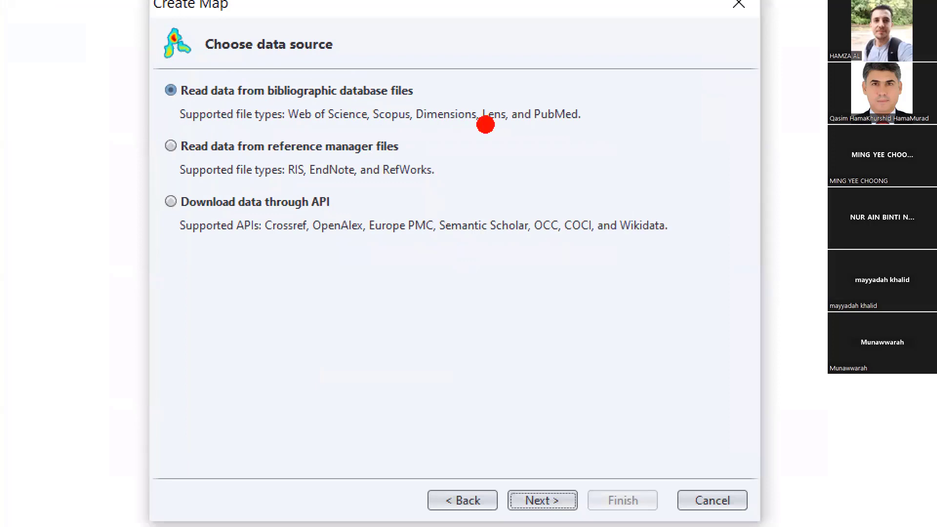
click(365, 104)
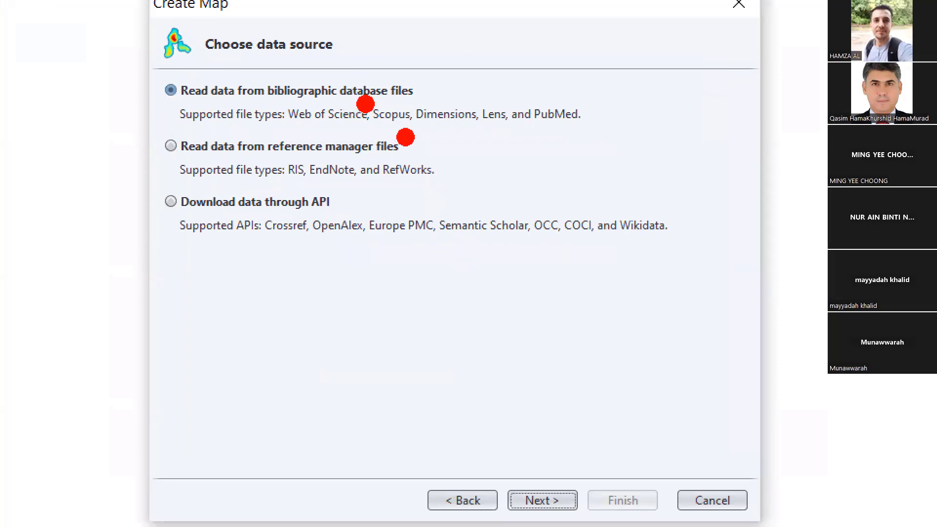
click(402, 124)
mouse_move(517, 53)
mouse_down()
mouse_move(522, 80)
mouse_move(725, 36)
mouse_up()
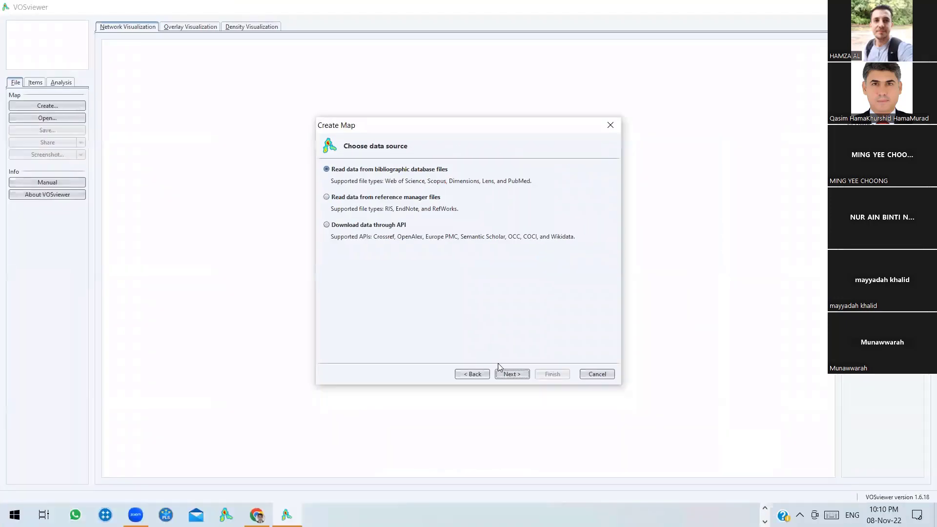
click(506, 384)
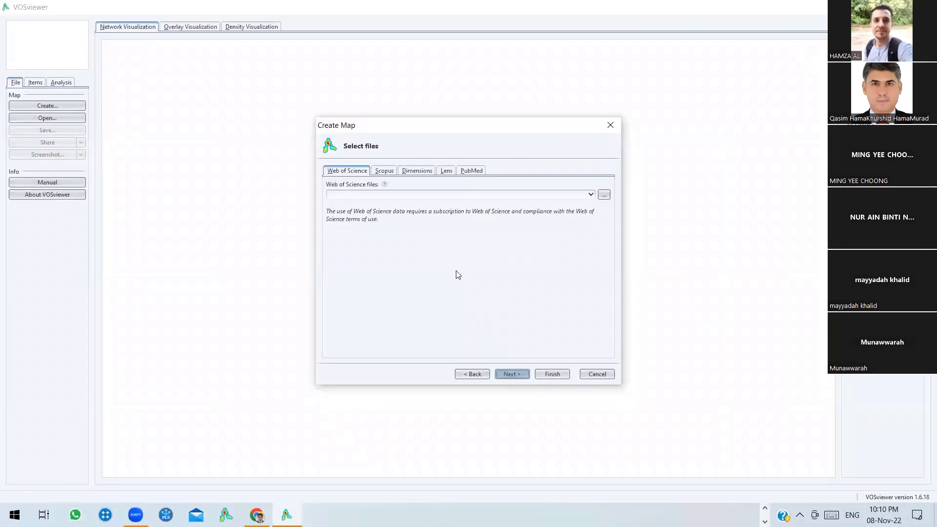
Choose Scopus as the bibliographic file source, highlight it with an on-screen mark, and clear the annotation
click(385, 172)
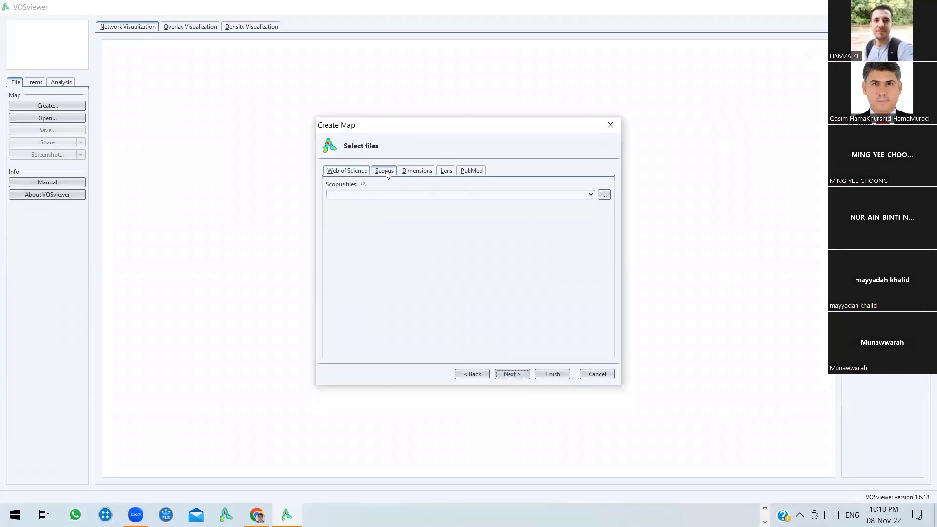
key(ctrl+1)
click(469, 264)
drag(487, 227, 562, 232)
key(Escape)
Load SDS-GSD-SHARING.csv from the Desktop as the Scopus file and continue to the analysis type page
click(604, 195)
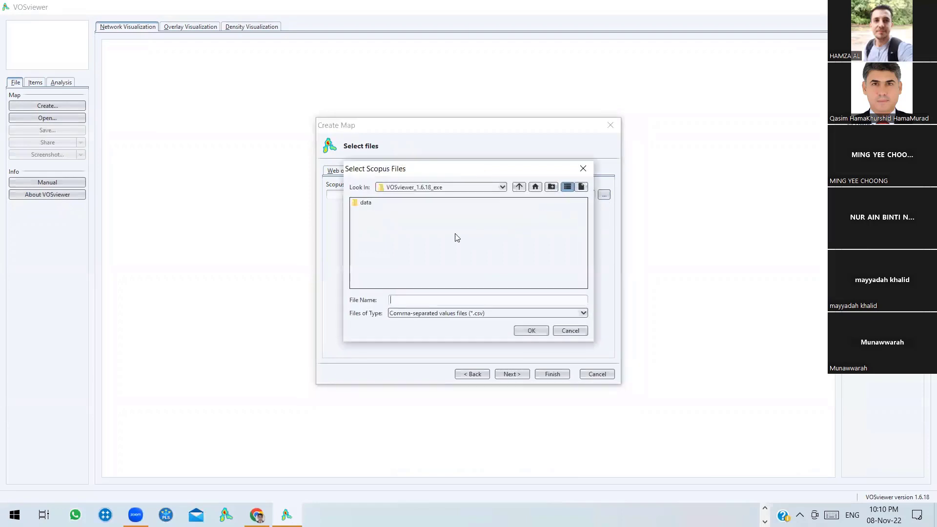
click(414, 187)
scroll(413, 210, up, 5)
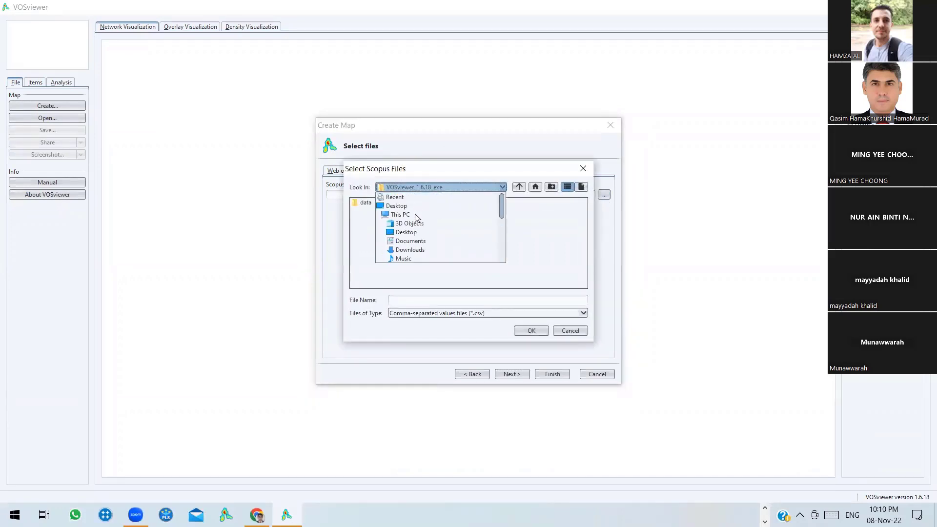
click(414, 232)
click(382, 220)
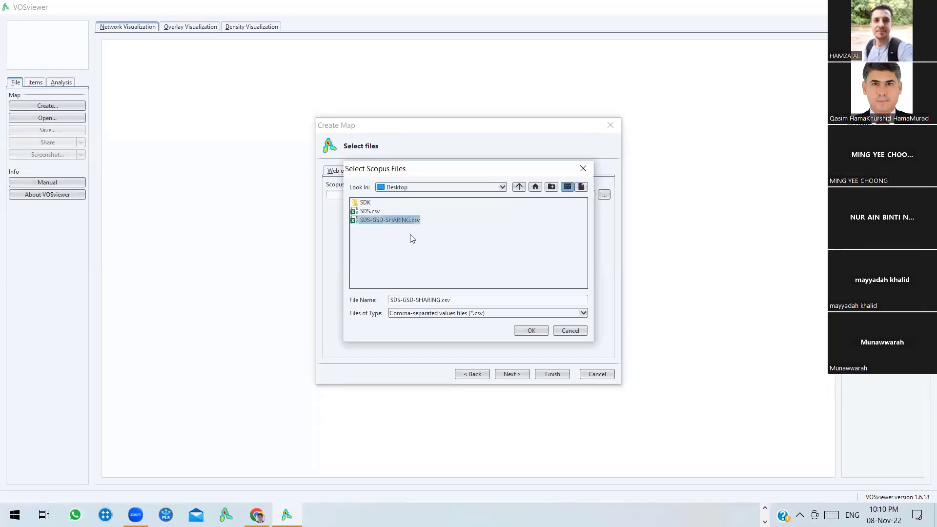
click(540, 332)
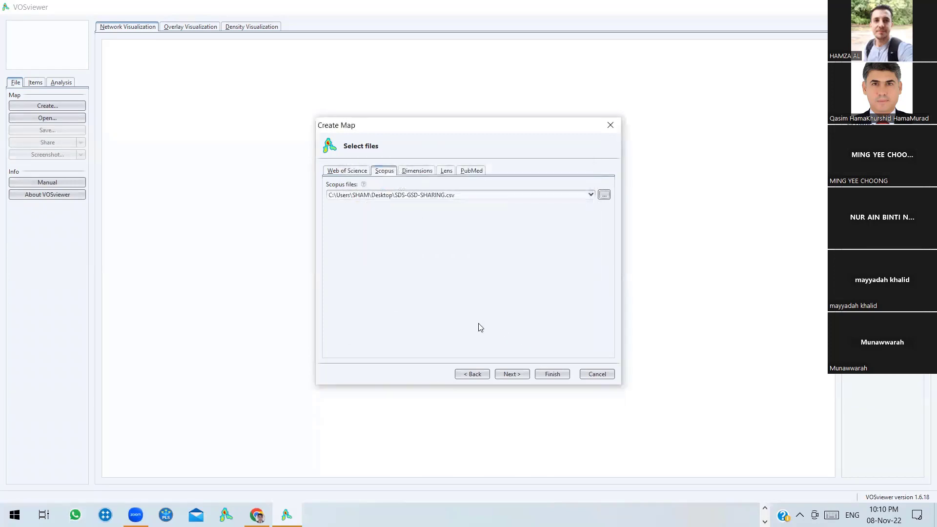
click(510, 374)
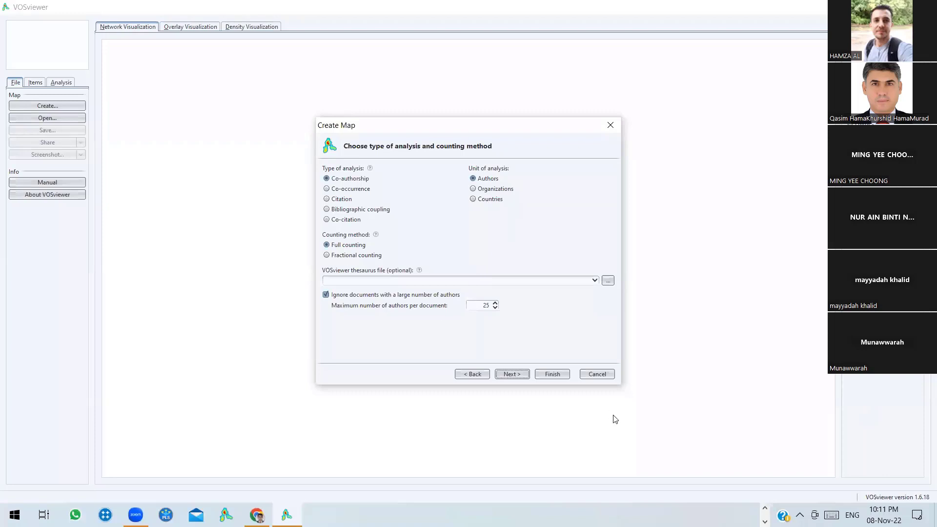
Zoom in on the Create Map dialog and put red dots under the words of "Choose type of analysis and counting method"
click(598, 421)
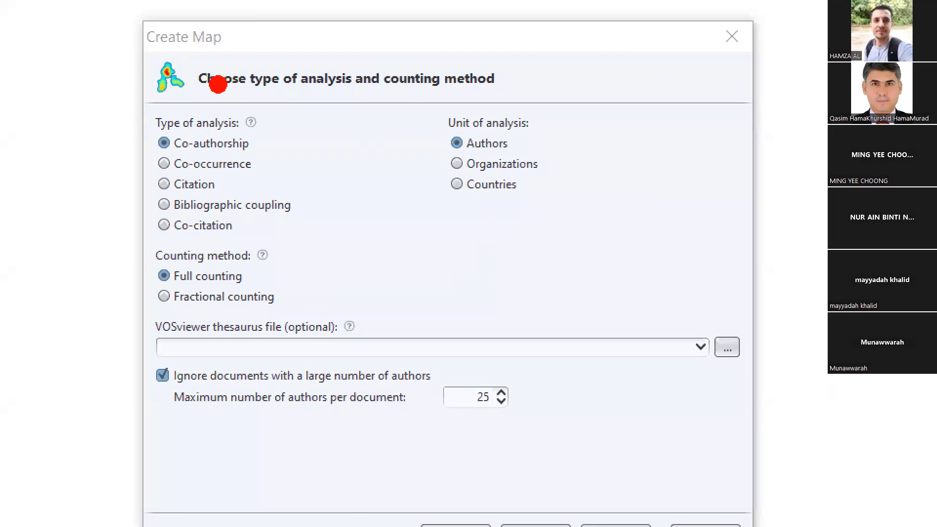
click(218, 96)
click(251, 96)
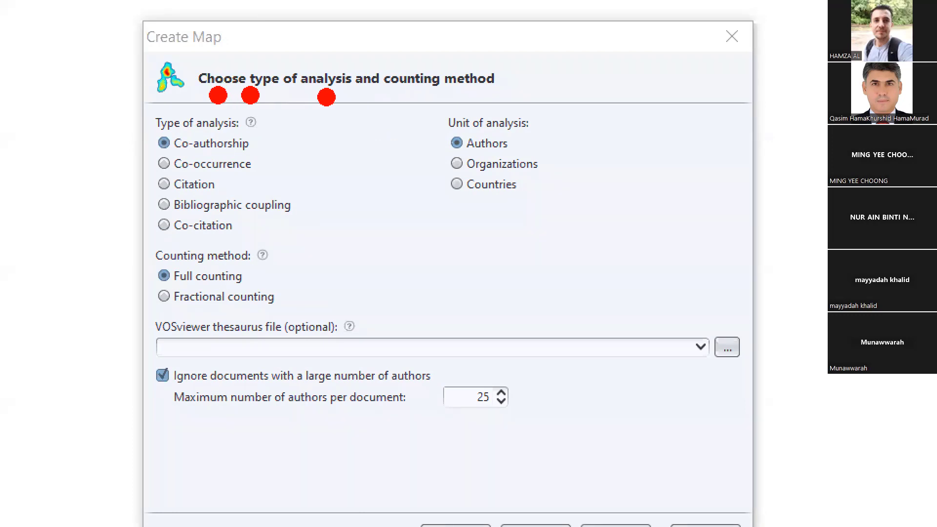
click(327, 97)
click(420, 93)
click(483, 93)
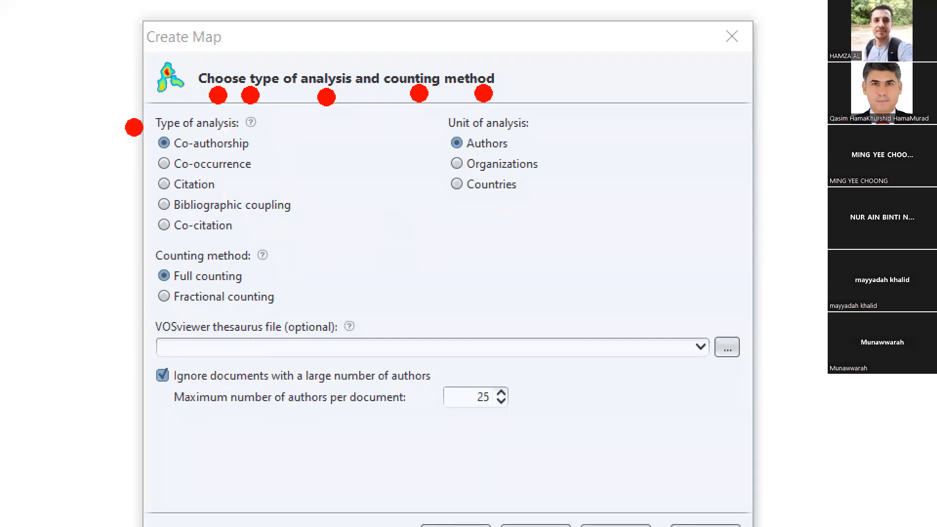
Draw a red arrow to "Type of analysis" and mark its five options, from Co-authorship to Co-citation, with dots
drag(134, 127, 18, 126)
mouse_move(84, 110)
mouse_down()
mouse_move(137, 121)
mouse_move(100, 163)
mouse_up()
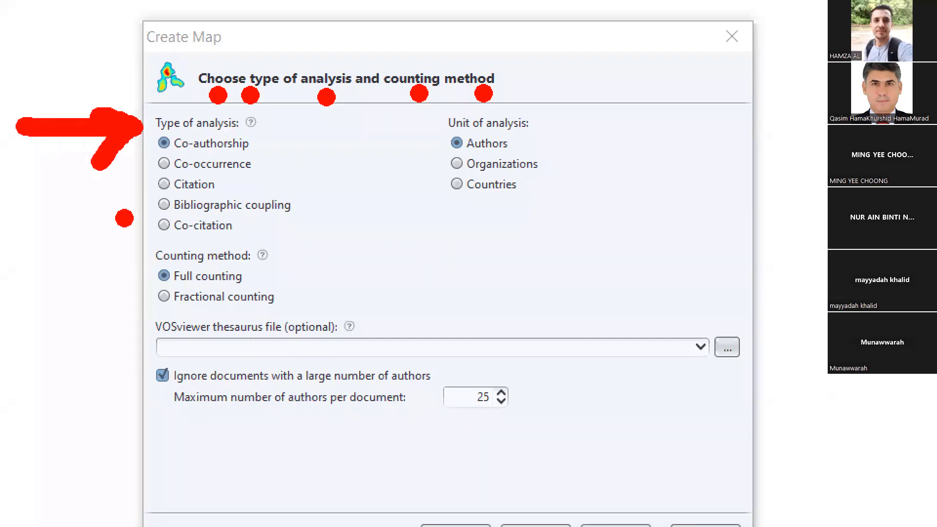
click(281, 137)
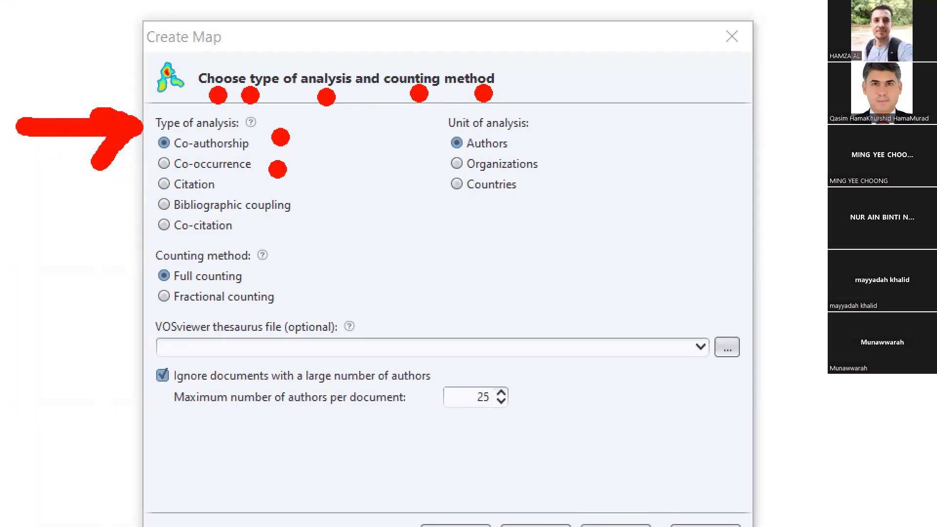
click(277, 169)
click(232, 184)
click(297, 206)
click(248, 231)
Draw an arrow to "Counting method", dot its two options, and underline the maximum number of authors per document setting
drag(107, 257, 48, 270)
drag(120, 235, 125, 273)
click(255, 278)
click(304, 298)
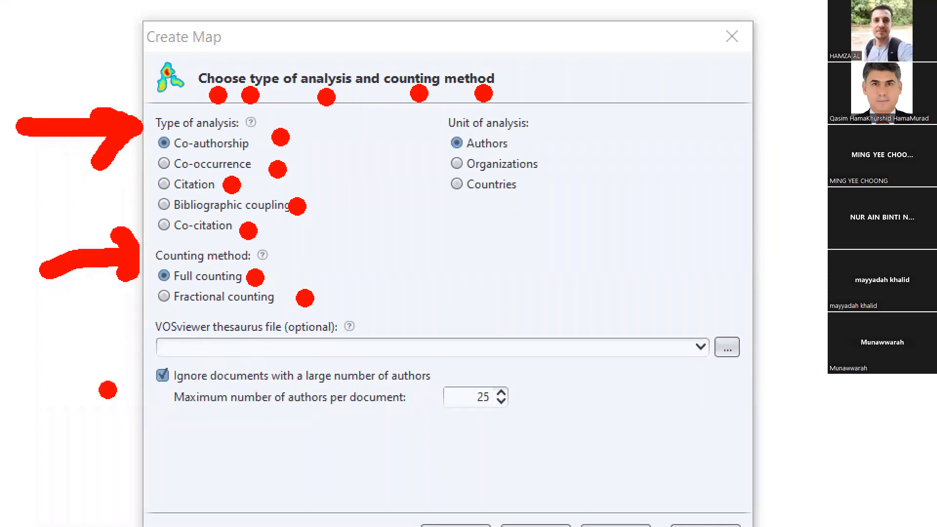
drag(190, 438, 414, 418)
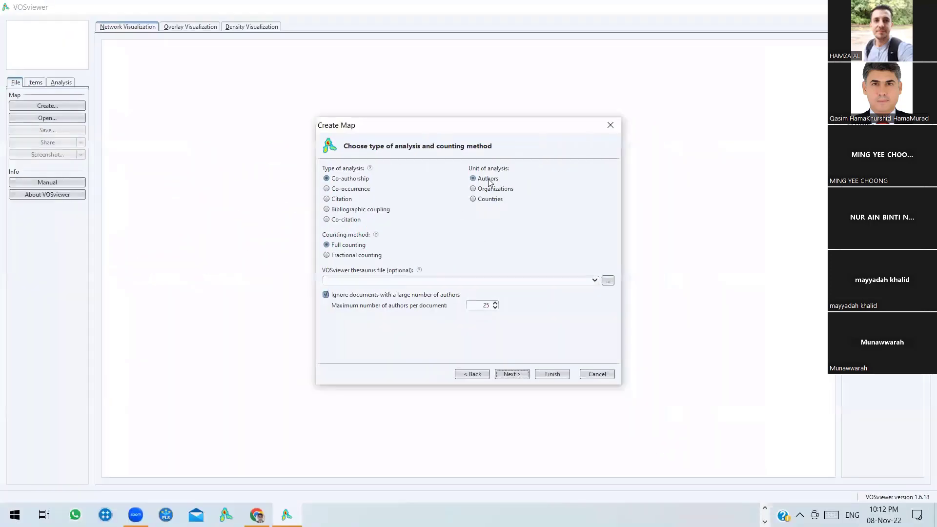
Show the Authors, Organizations and Countries units of analysis, return to Authors, and point it out with a temporary red arrow
click(490, 180)
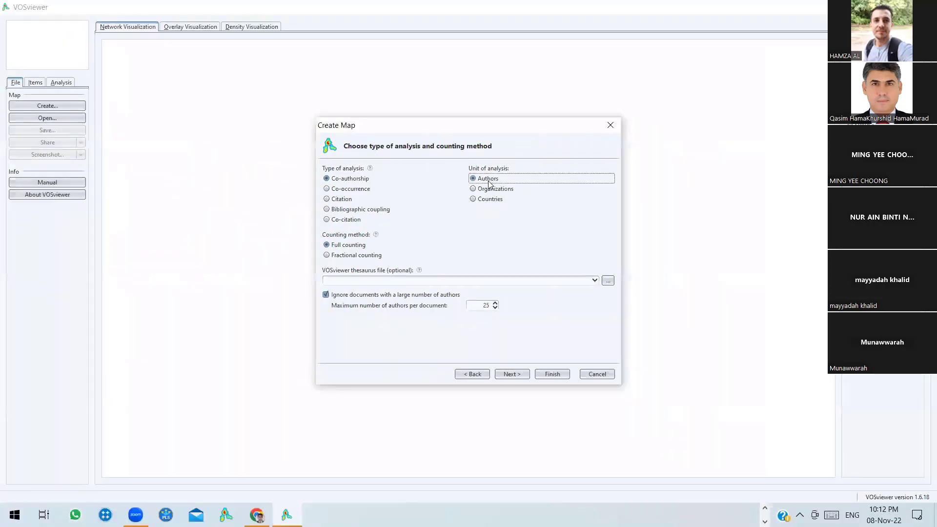
click(490, 189)
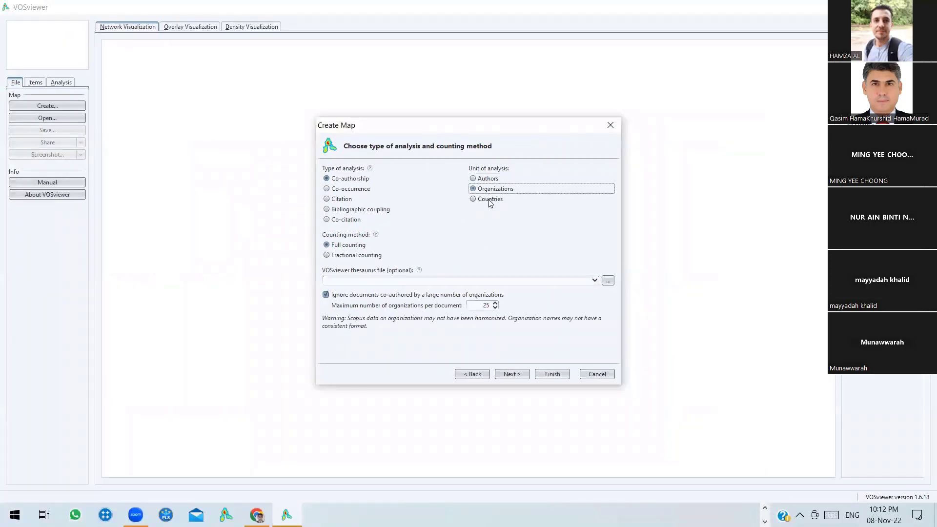
click(490, 200)
click(489, 179)
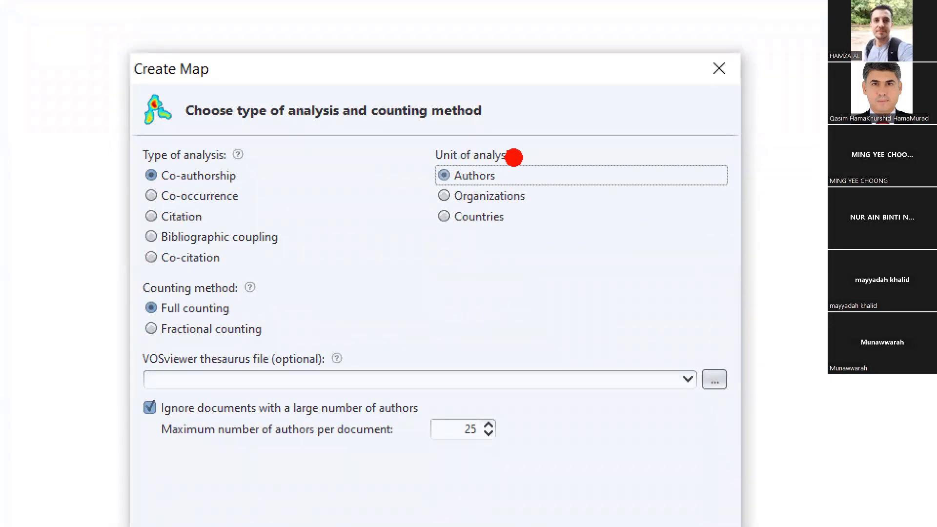
drag(508, 176, 579, 152)
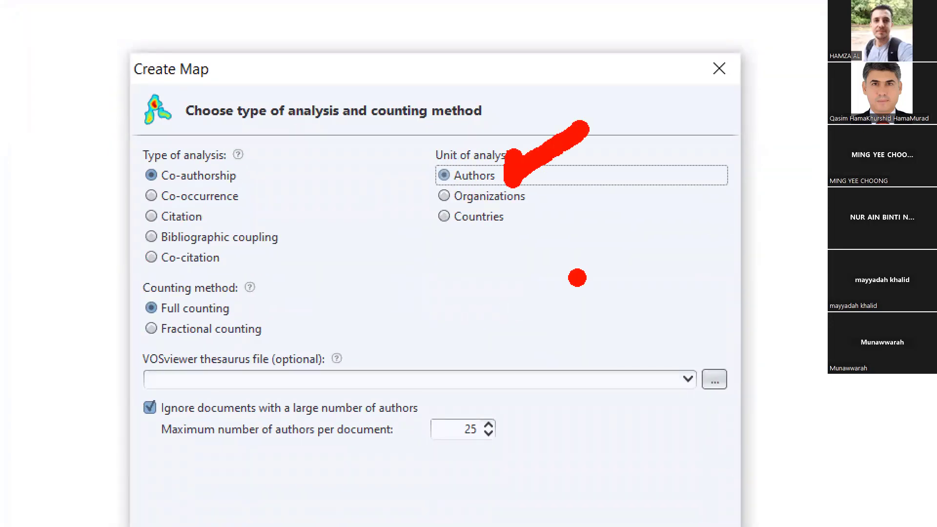
key(Escape)
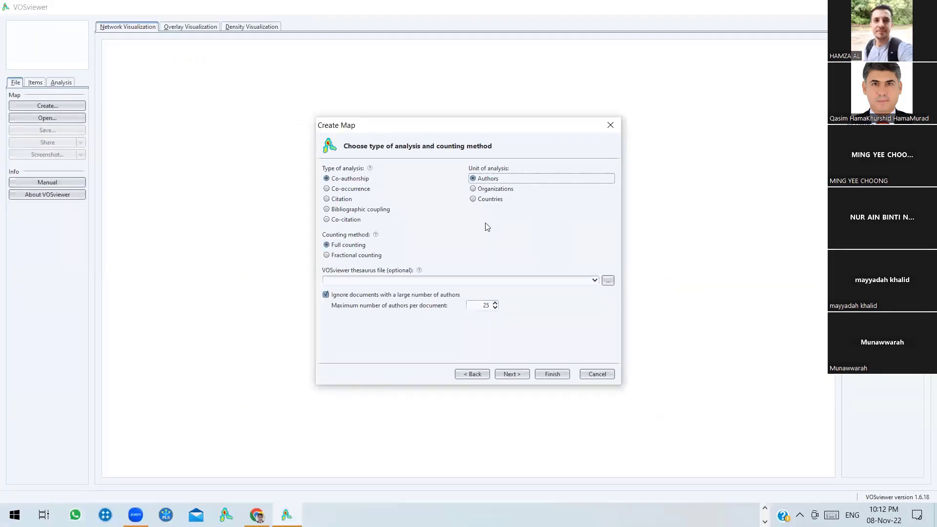
Show and dismiss the break timer, and switch the unit of analysis through Organizations and Countries back to Authors
key(ctrl+3)
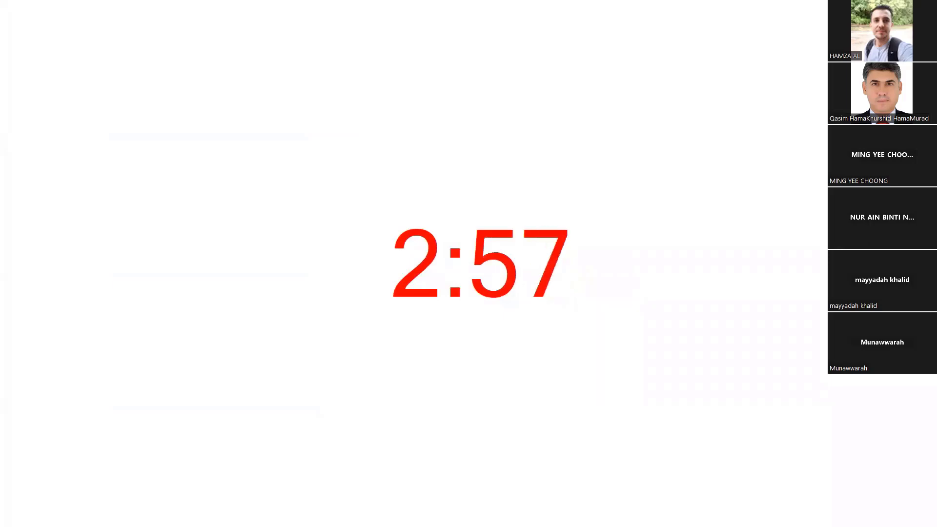
key(Escape)
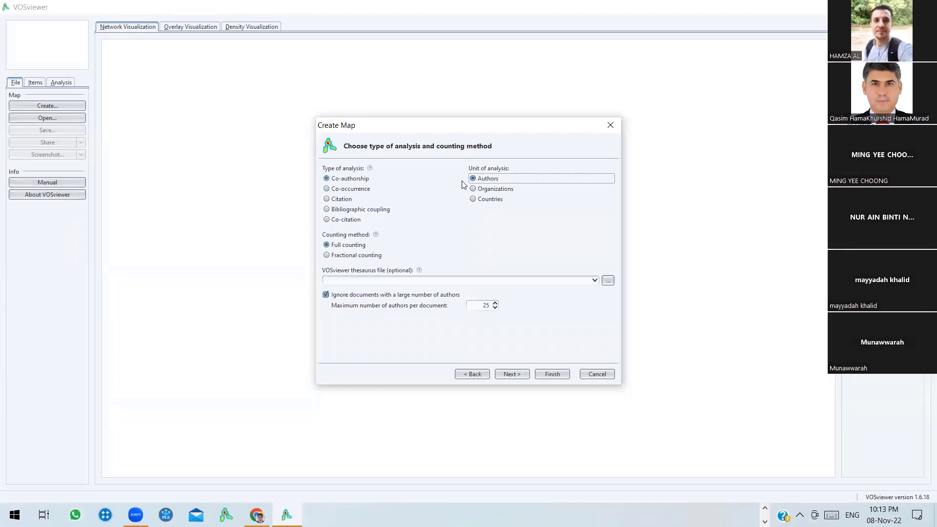
click(511, 190)
click(493, 200)
click(492, 179)
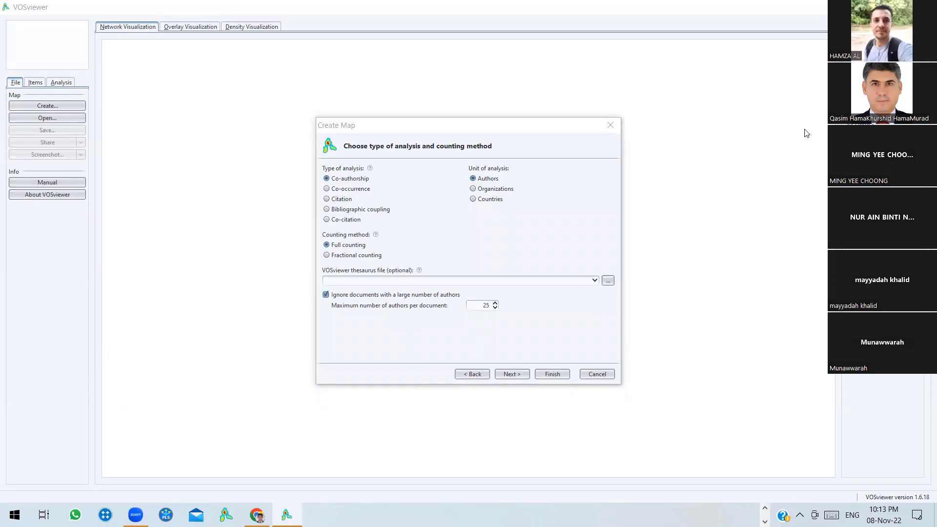
Display the break timer, lengthen its duration, and close it
key(ctrl+3)
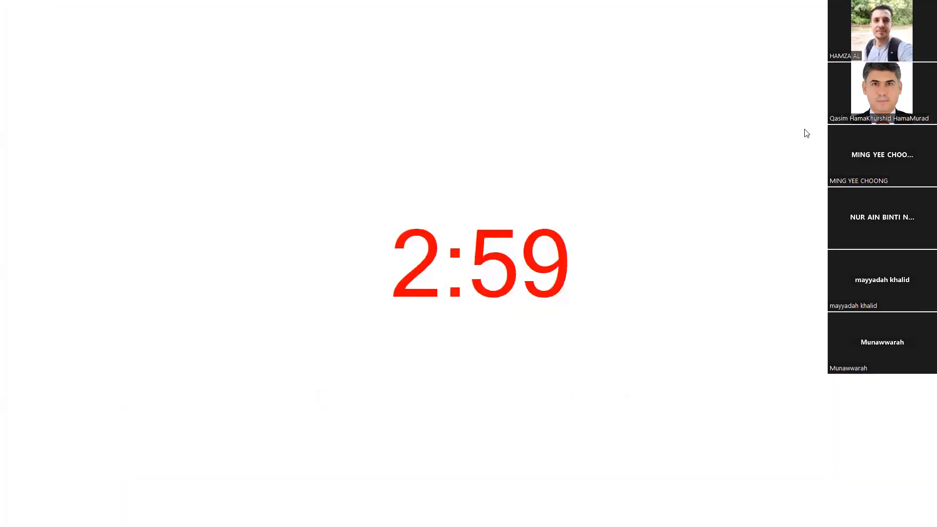
key(Up)
key(Escape)
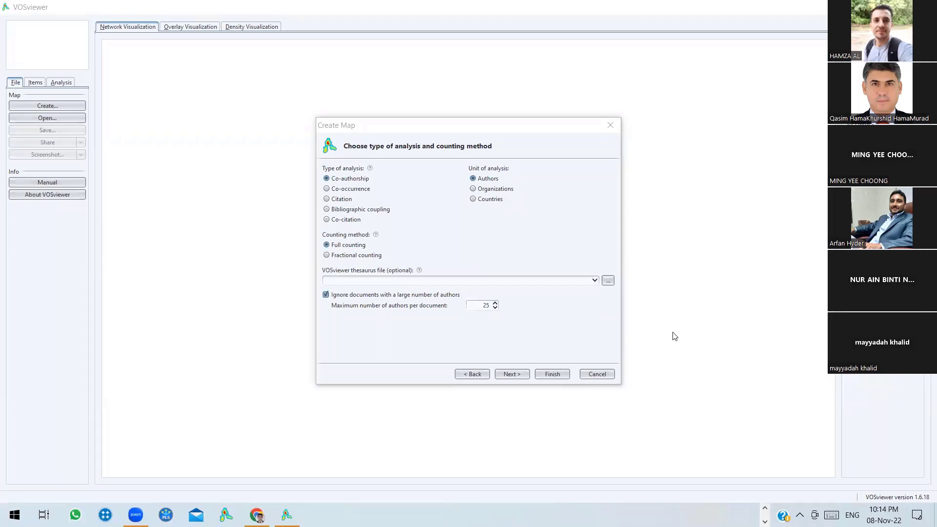
Pick SDS-GSD-SHARING.csv from the Desktop in Zoom and share it with the meeting participants
click(610, 227)
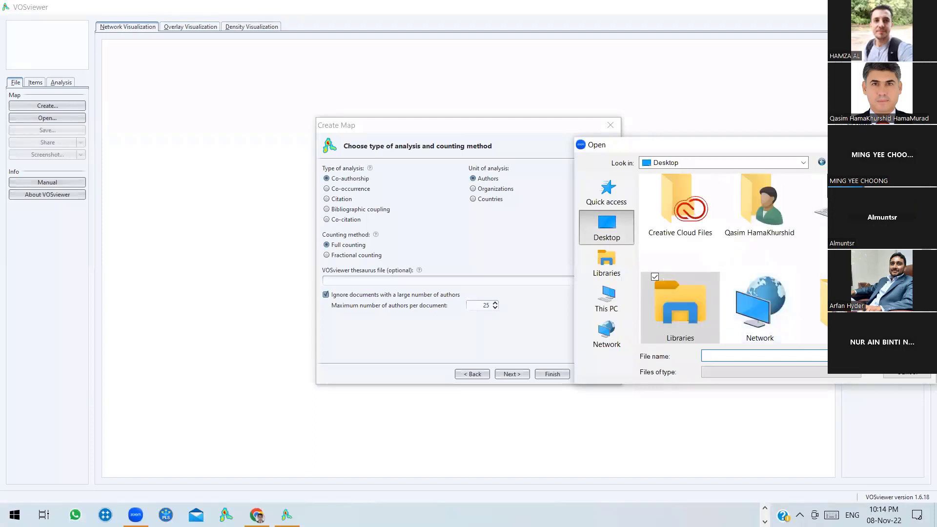
scroll(714, 315, down, 3)
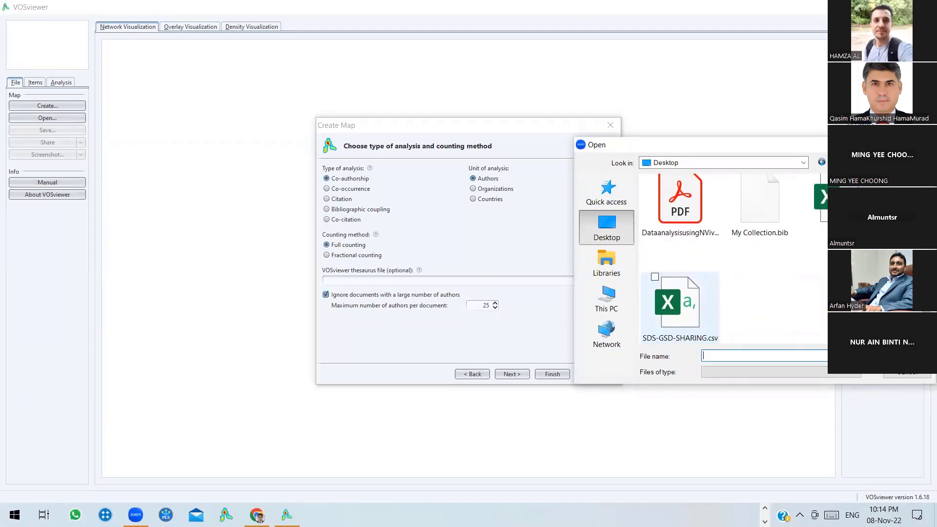
click(680, 307)
click(906, 356)
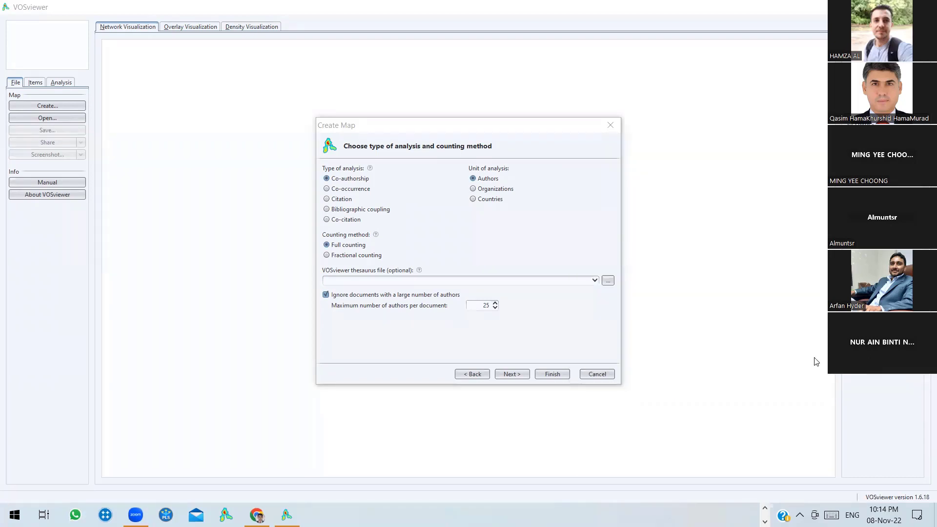
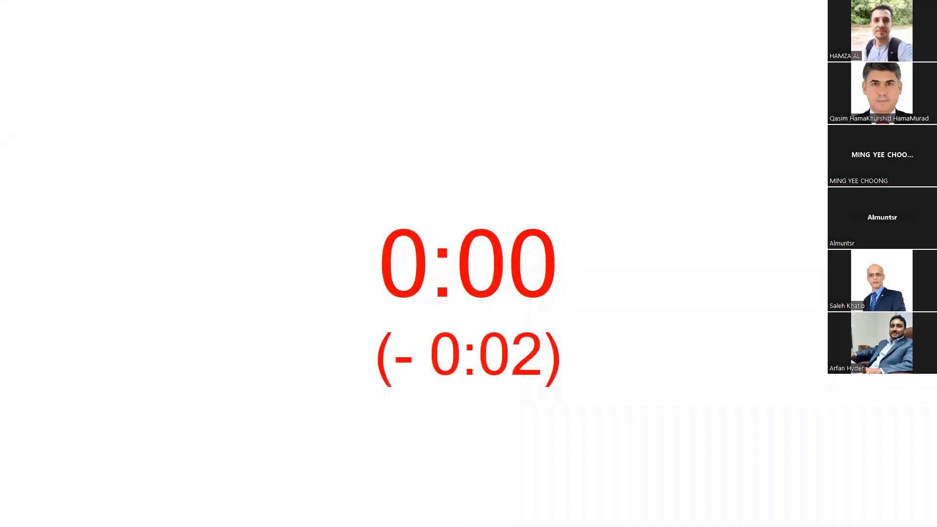
Close the expired break timer and switch the unit of analysis to Organizations and back to Authors
key(Escape)
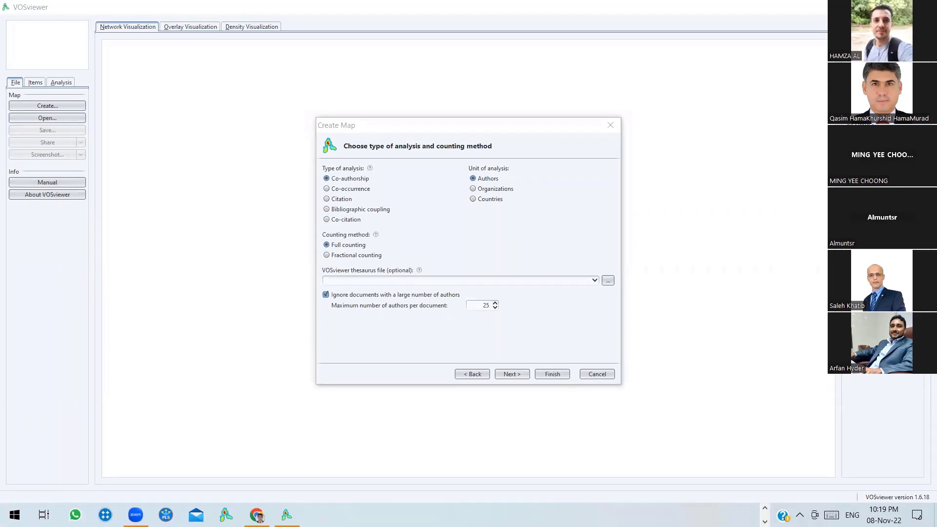
click(488, 190)
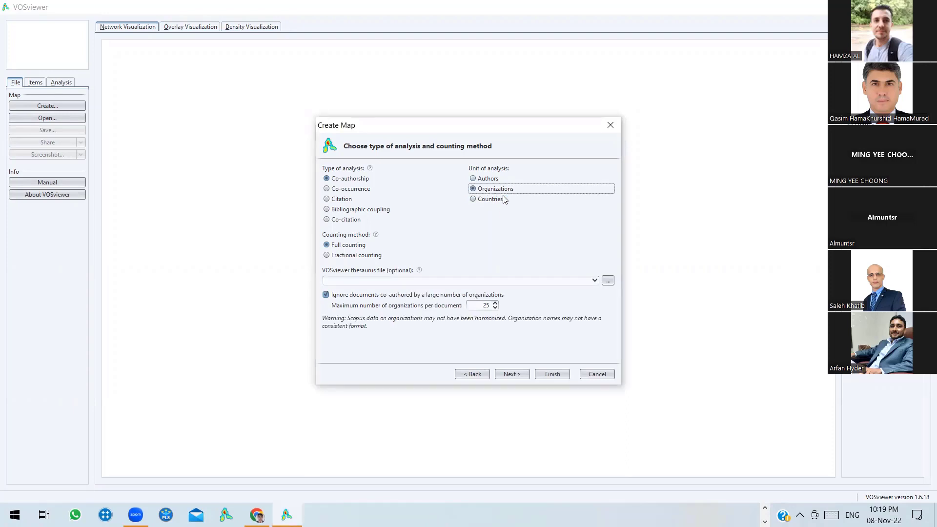
click(497, 180)
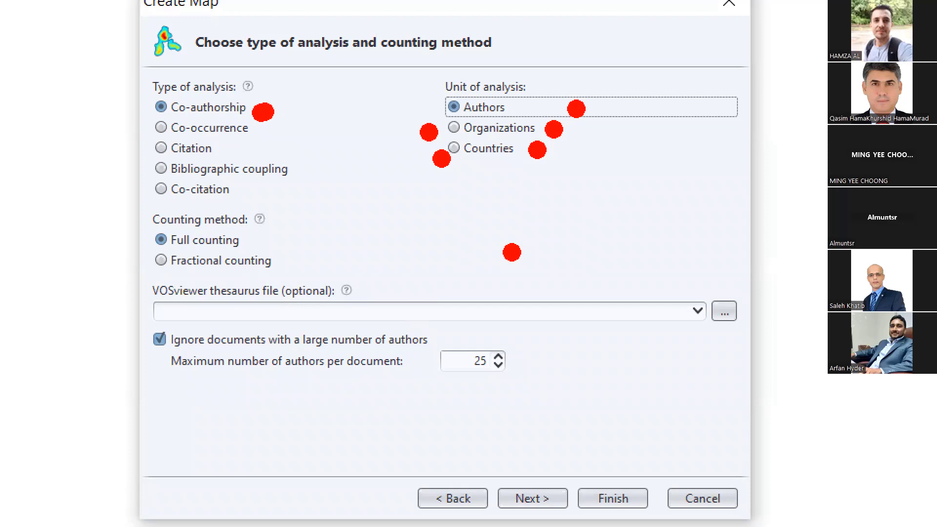
Draw an arrow to the Authors unit, and circle and mark the maximum of 25 authors per document
mouse_move(522, 91)
mouse_down()
mouse_move(523, 118)
mouse_move(644, 84)
mouse_up()
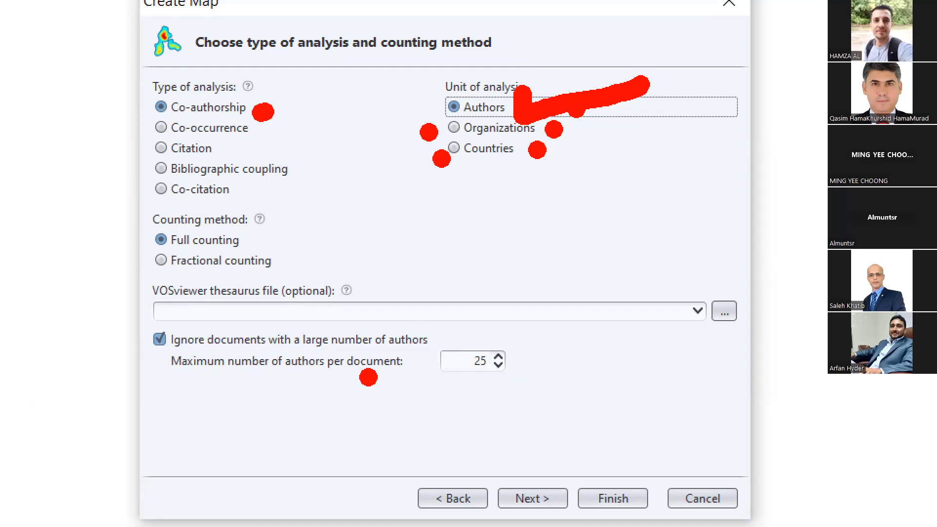
mouse_move(527, 348)
mouse_down()
mouse_move(429, 304)
mouse_move(464, 441)
mouse_move(526, 353)
mouse_up()
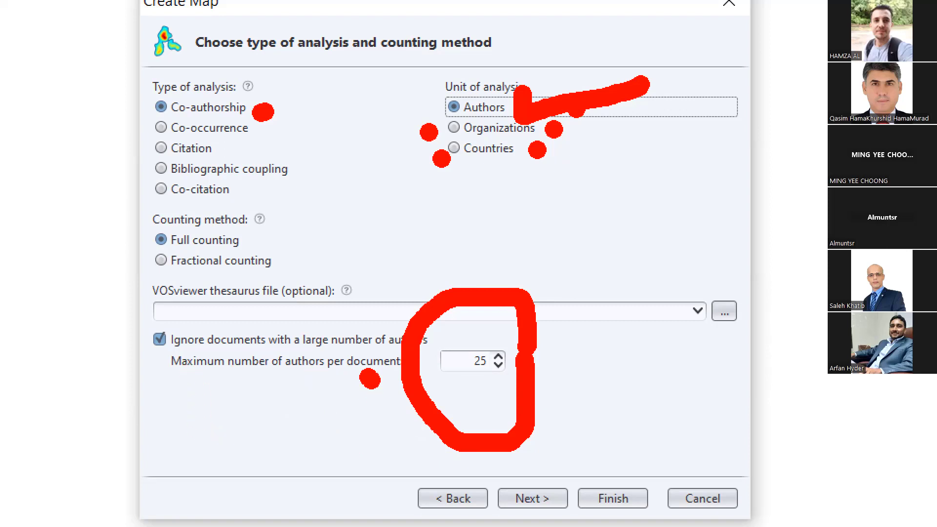
mouse_move(368, 381)
mouse_down()
mouse_move(366, 427)
mouse_move(310, 396)
mouse_move(310, 376)
mouse_move(297, 423)
mouse_move(324, 393)
mouse_move(331, 403)
mouse_up()
drag(144, 391, 269, 390)
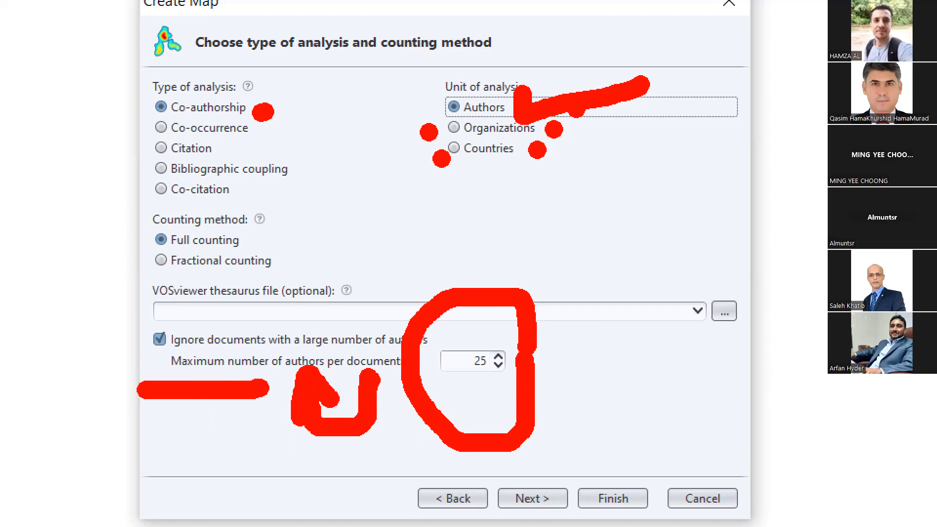
mouse_move(197, 401)
mouse_down()
mouse_move(322, 466)
mouse_move(383, 390)
mouse_move(390, 437)
mouse_move(393, 429)
mouse_up()
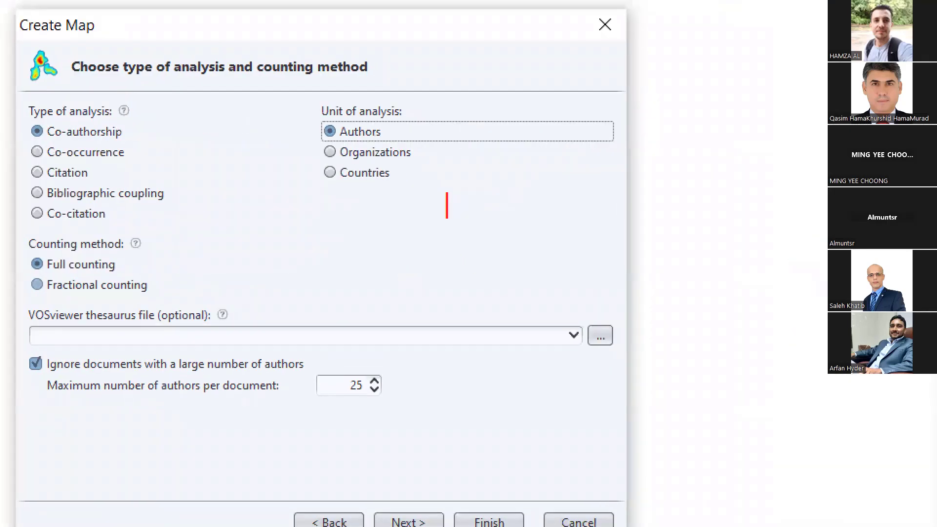
Write the red label DOC1 below the unit of analysis options and draw a line rising from it past the dialog's edge
text(d)
key(BackSpace)
text(DOC1)
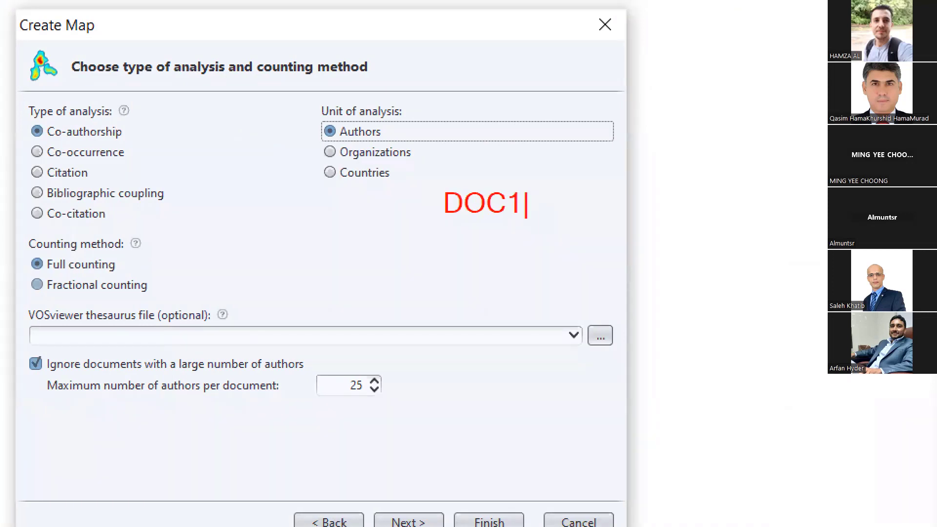
key(Escape)
drag(533, 185, 628, 103)
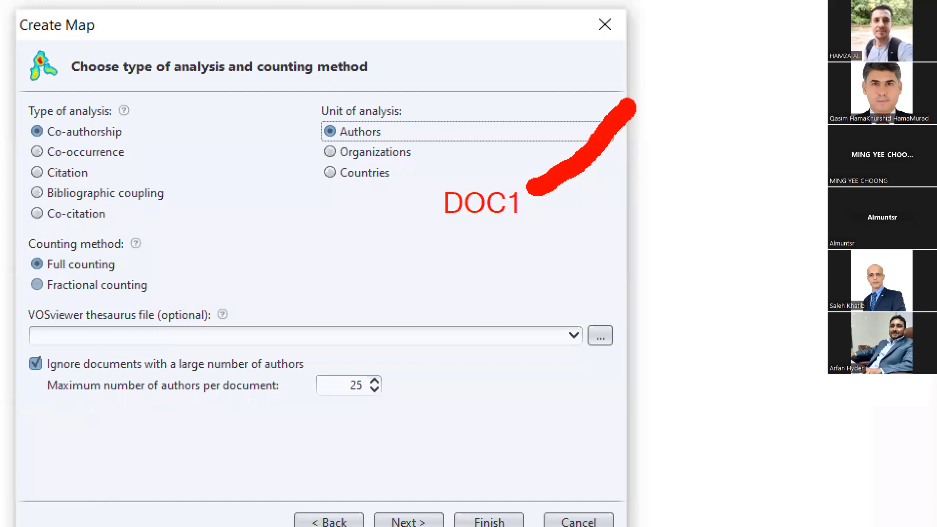
List the example authors A1, A2, A3, A4 and A6 in red at the end of the line from DOC1
text(t)
text(A1)
key(Return)
text(A2)
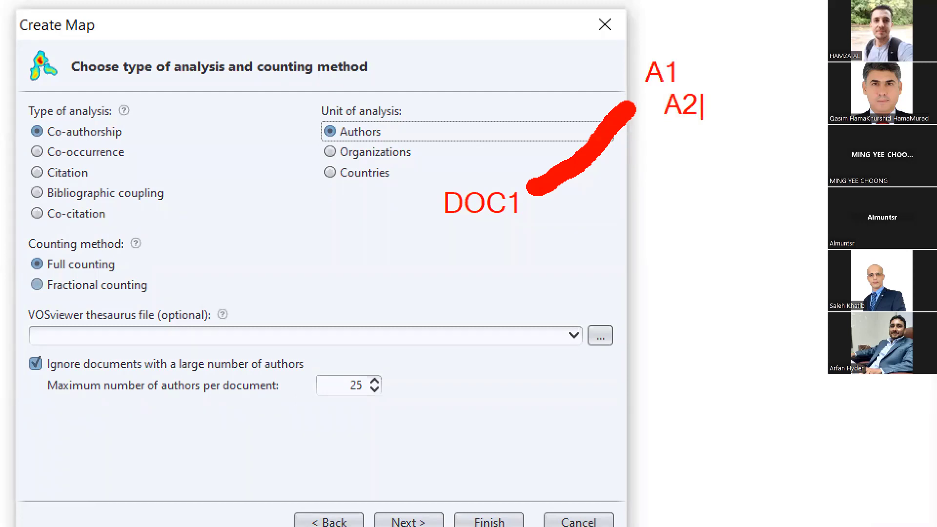
key(Return)
text(A3)
key(Return)
text(A4)
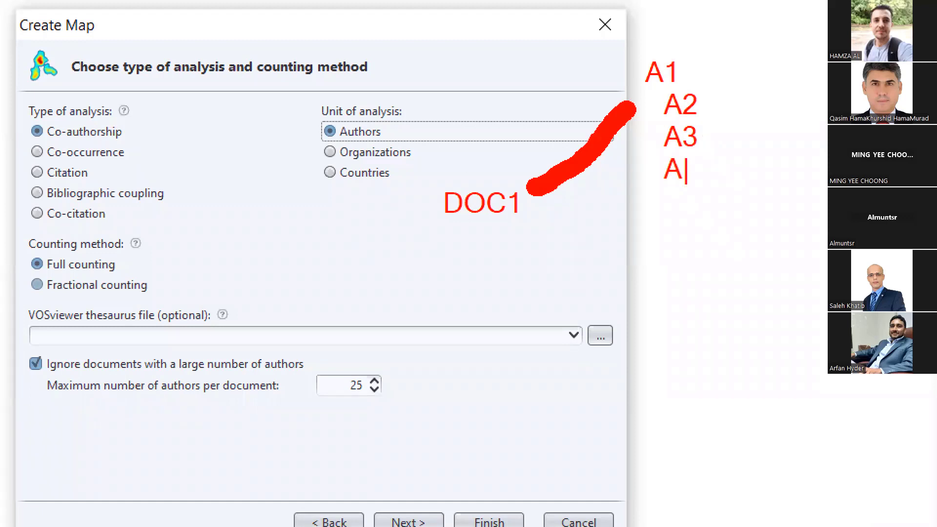
key(Return)
key(Return)
text(A)
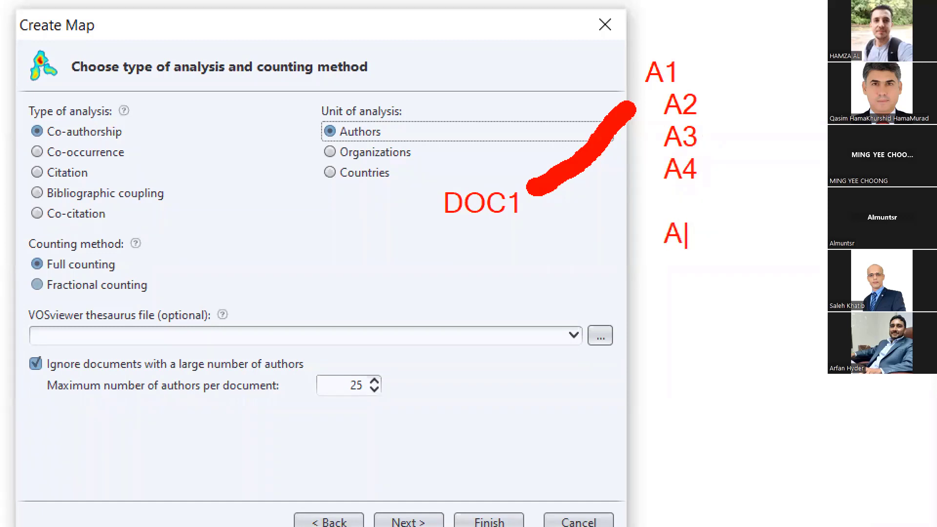
text(6)
Enclose the example author list in a red outline and underline the maximum number of authors per document setting
mouse_move(629, 54)
mouse_down()
mouse_move(632, 24)
mouse_move(734, 41)
mouse_move(637, 319)
mouse_move(629, 79)
mouse_move(619, 64)
mouse_up()
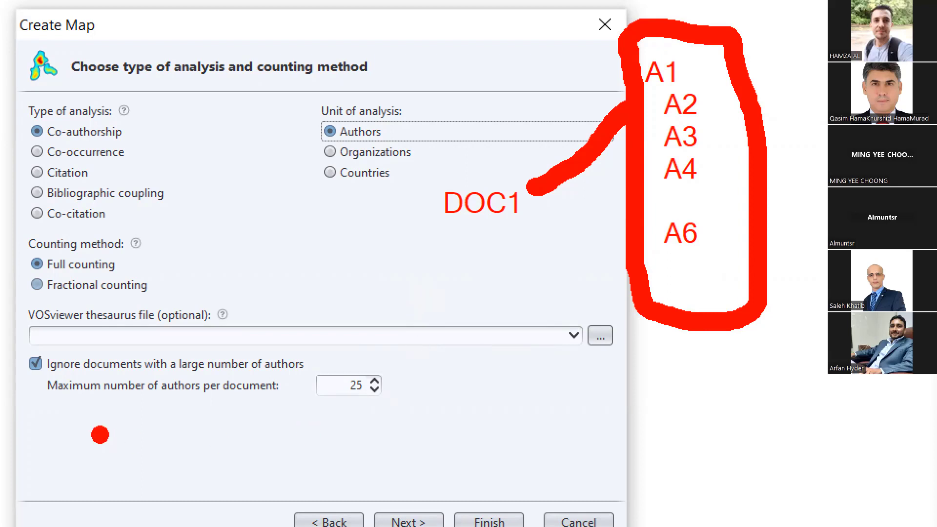
drag(40, 402, 239, 403)
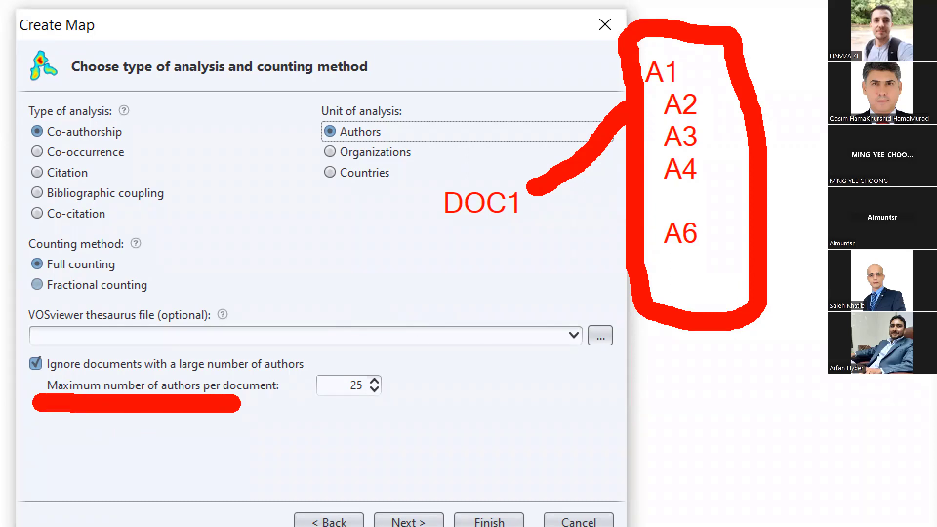
click(271, 404)
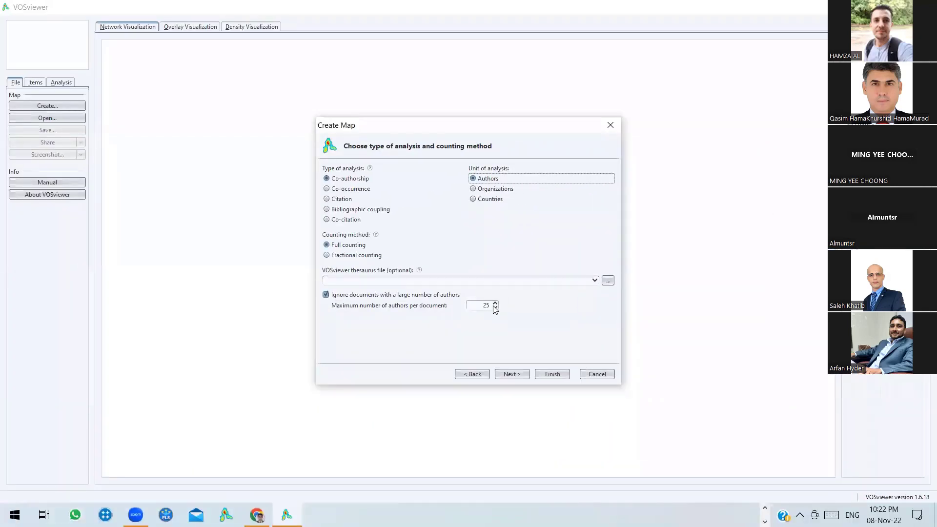
Lower the maximum number of authors per document to 10 and sketch a greater-than sign, the number 10 and pointing strokes in red
click(494, 308)
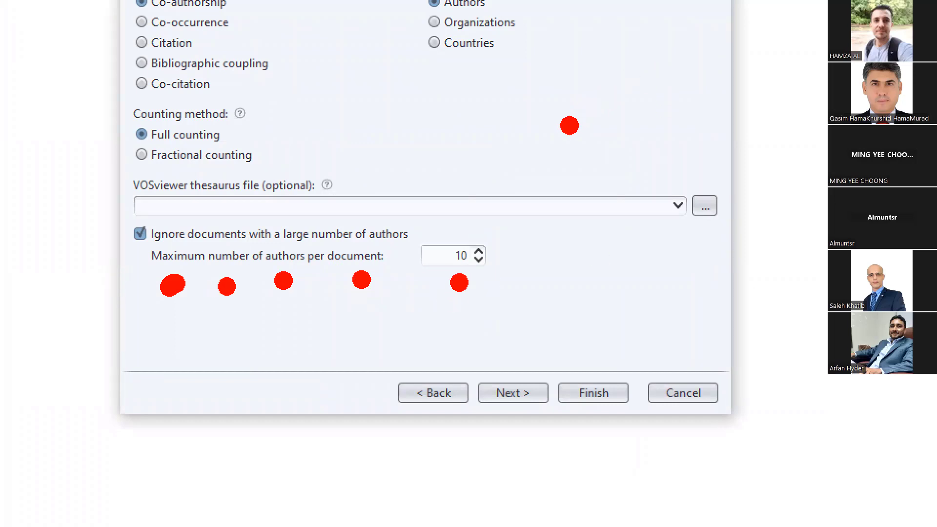
mouse_move(569, 125)
mouse_down()
mouse_move(637, 142)
mouse_move(563, 131)
mouse_up()
drag(454, 92, 561, 141)
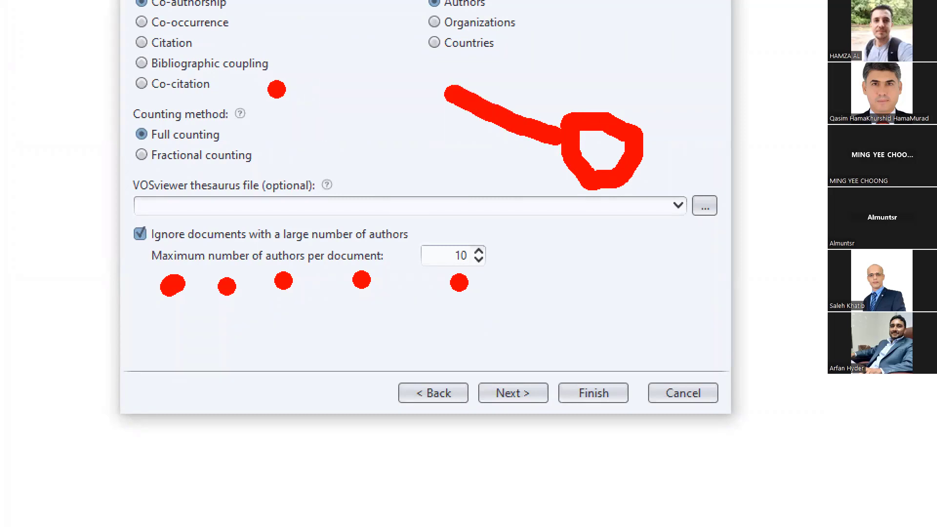
mouse_move(274, 88)
mouse_down()
mouse_move(297, 160)
mouse_move(273, 175)
mouse_up()
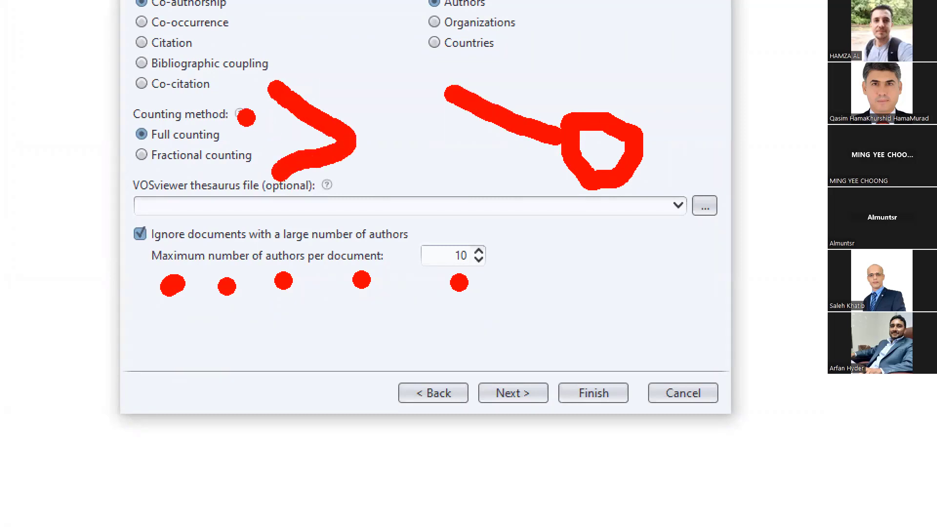
drag(716, 56, 731, 238)
mouse_move(754, 168)
mouse_down()
mouse_move(798, 103)
mouse_move(780, 114)
mouse_up()
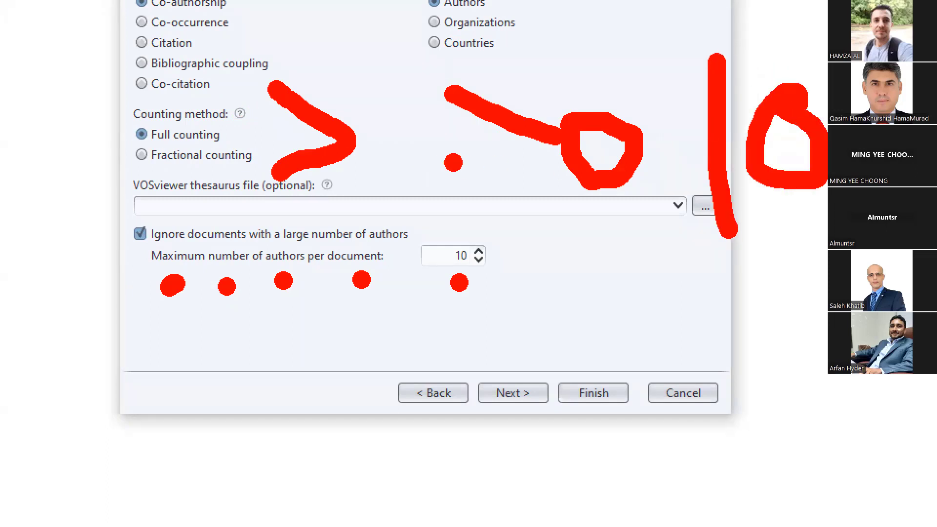
drag(453, 149, 567, 289)
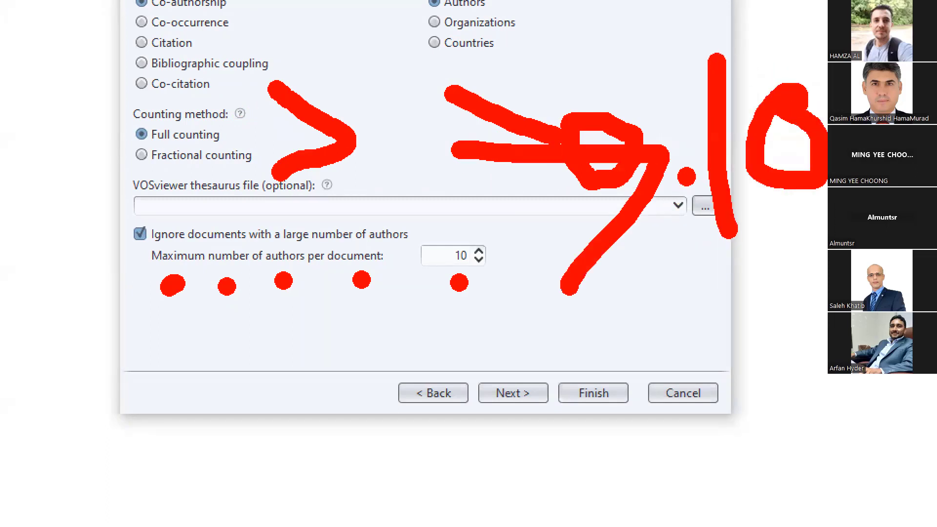
drag(687, 175, 607, 325)
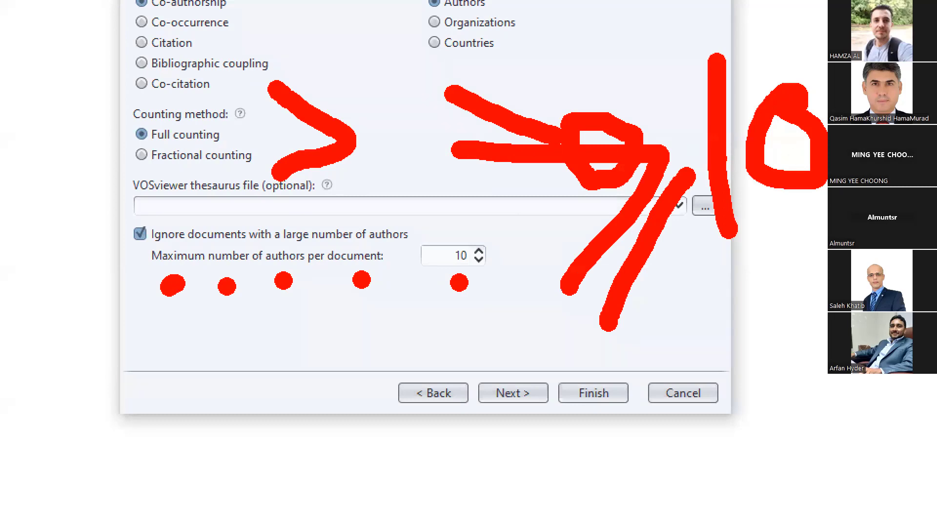
key(Escape)
Proceed to the thresholds page and mark the author counts and the minimum number of documents with red dots
click(510, 374)
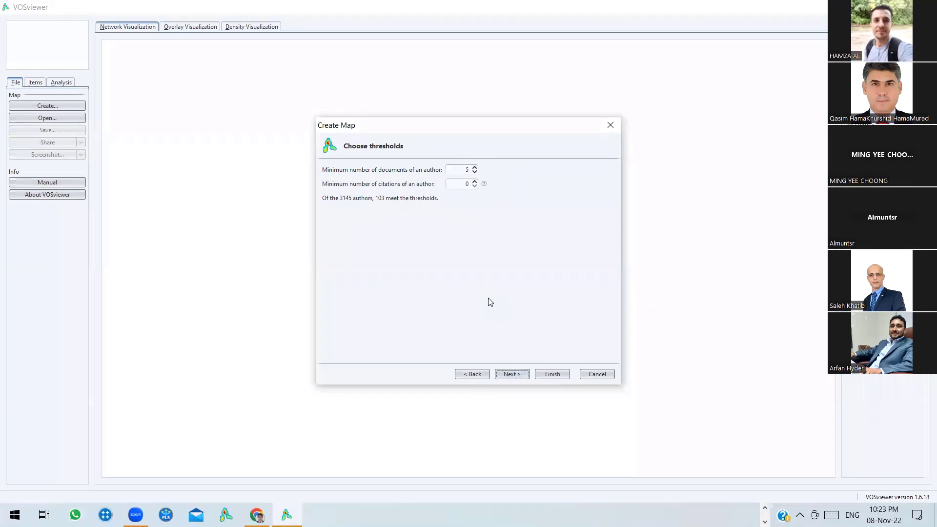
key(ctrl+1)
click(466, 266)
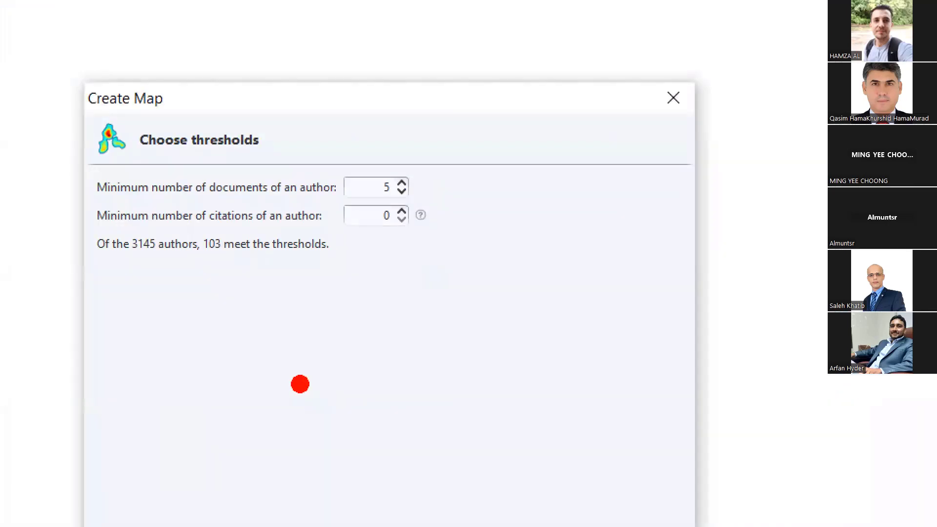
click(131, 257)
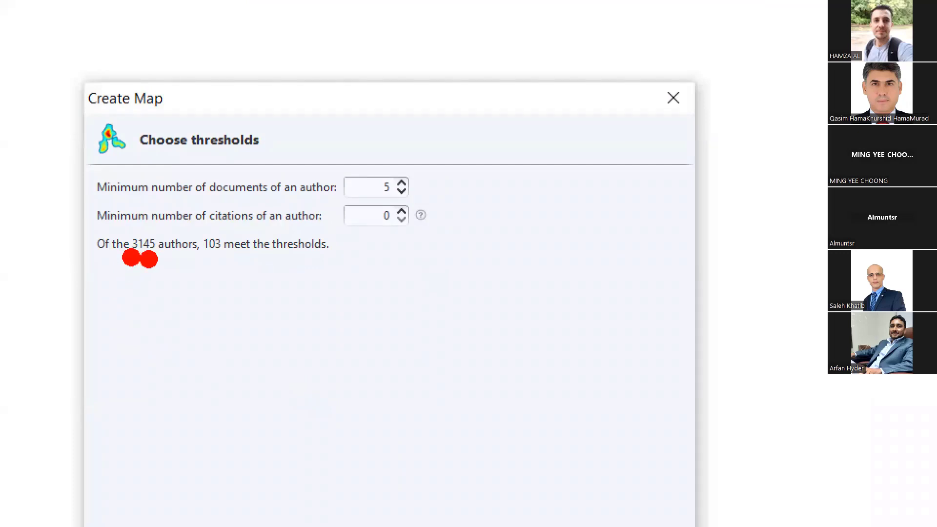
click(169, 259)
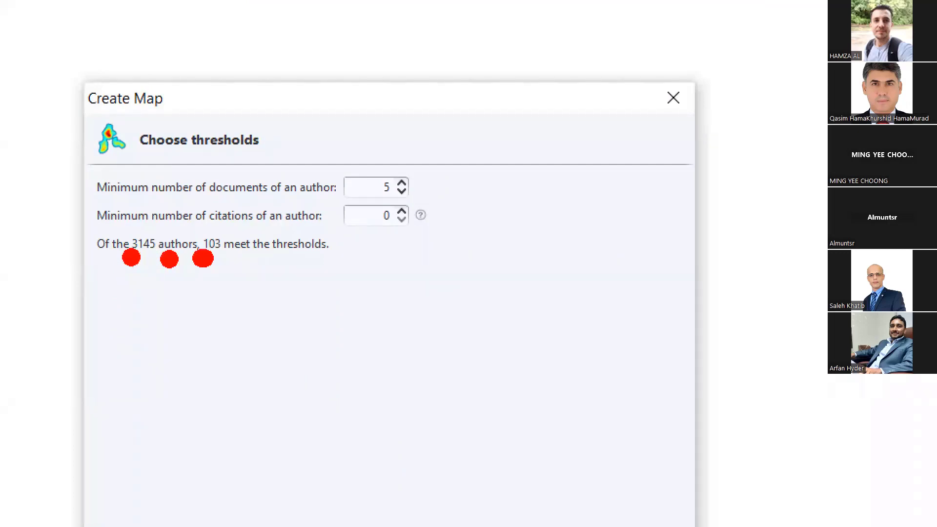
click(203, 258)
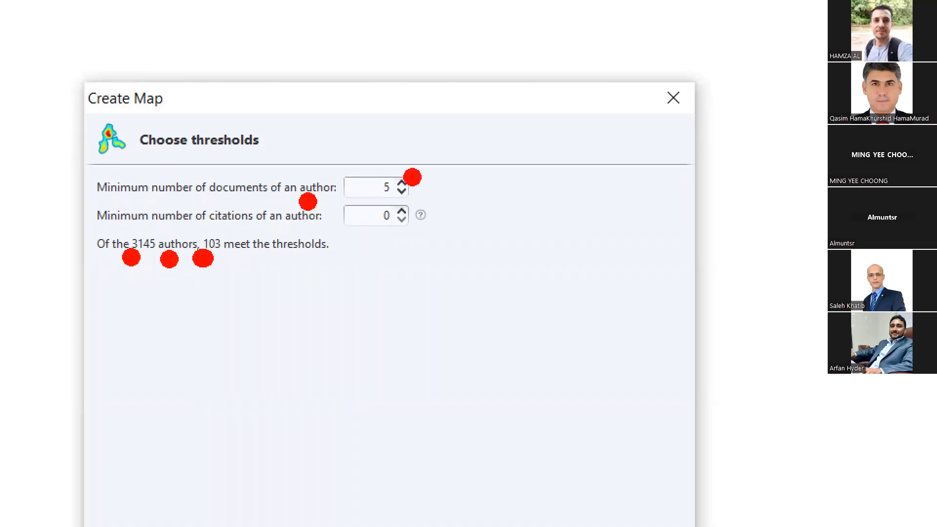
click(407, 175)
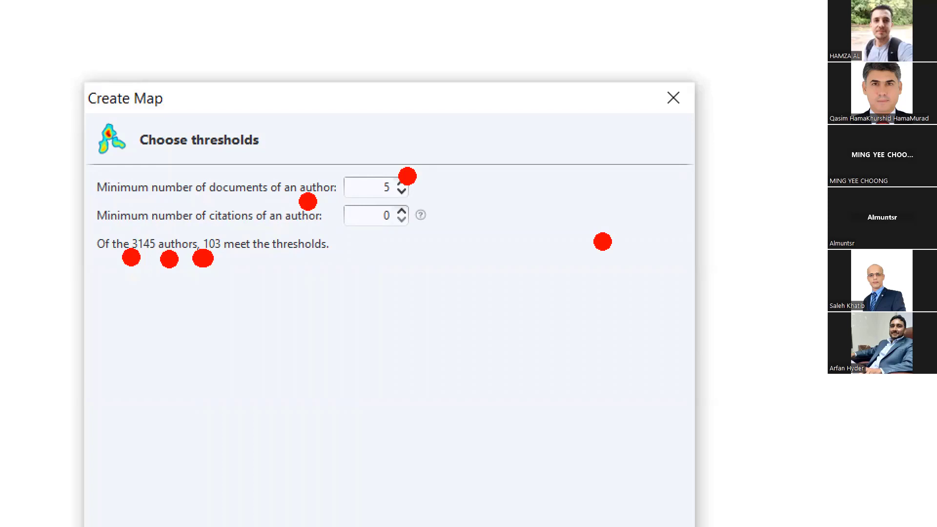
Write the example authors with their paper counts in red: A1 10 P, A2 4P and A5 24P
text(t)
text(A)
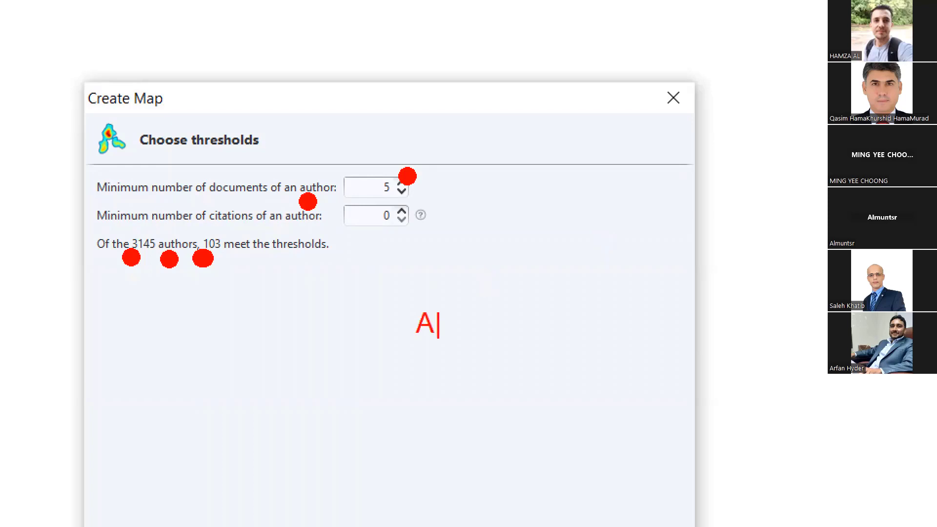
text(1    10)
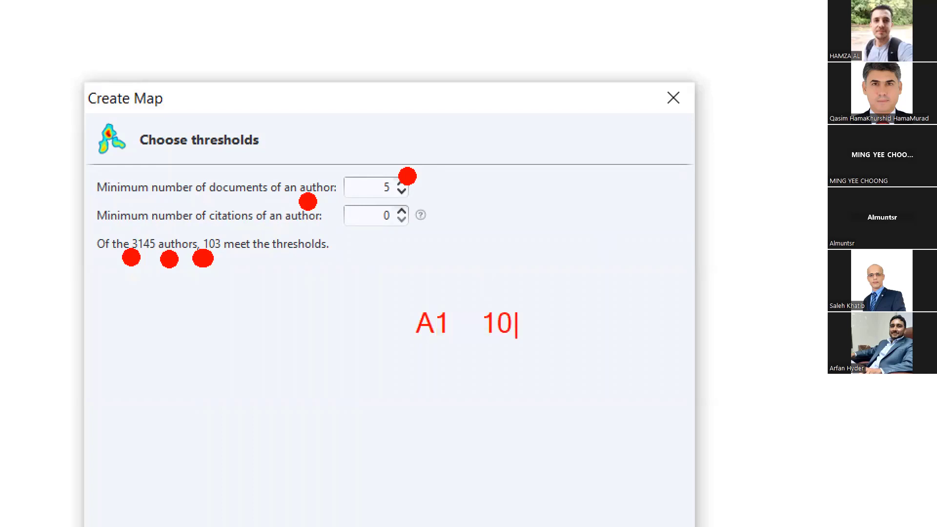
text( P)
key(Return)
text(A2   )
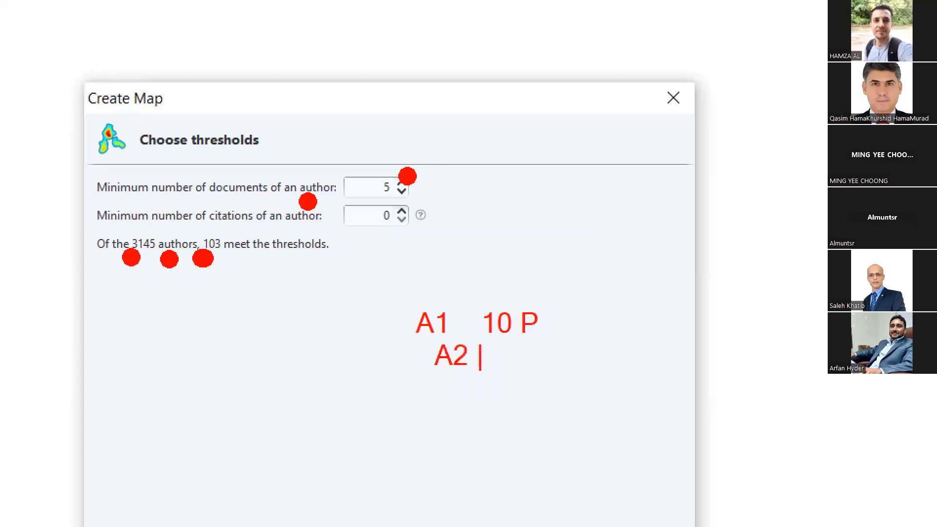
text(4P)
key(Return)
text(A)
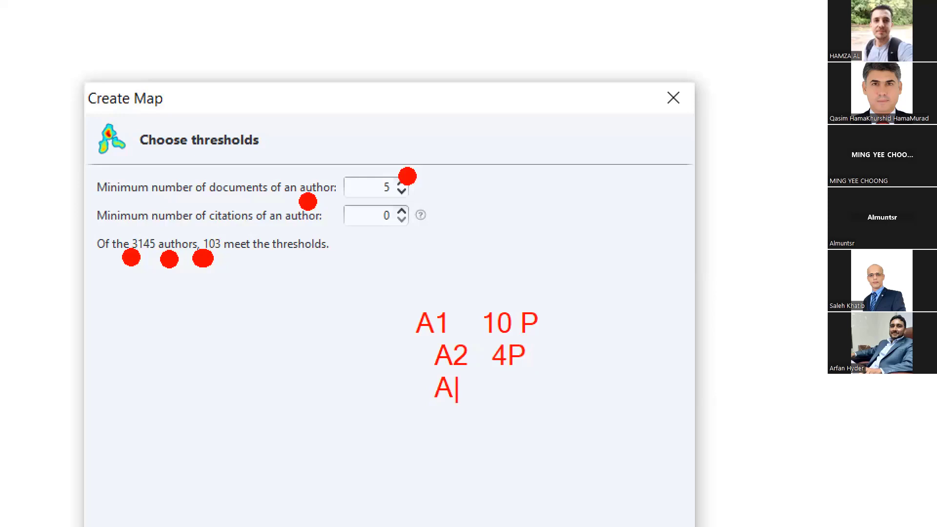
text(5 24)
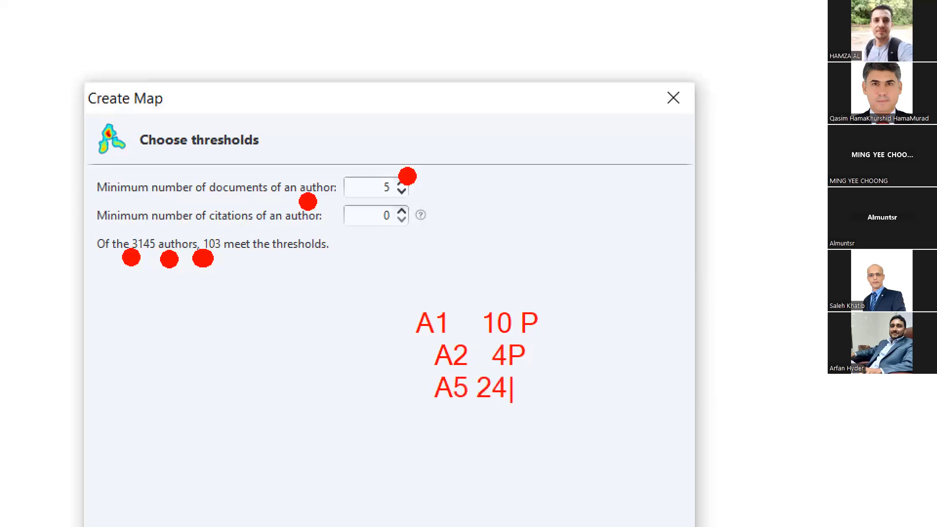
text(P)
Tick the A1 entry in red, draw a blue line beside A5 and a yellow line beside A2
drag(548, 312, 645, 277)
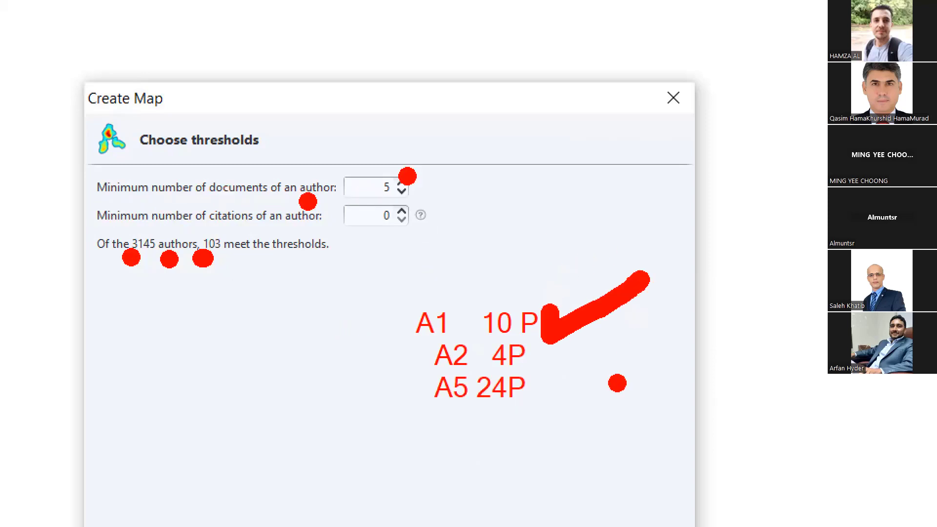
drag(540, 387, 645, 412)
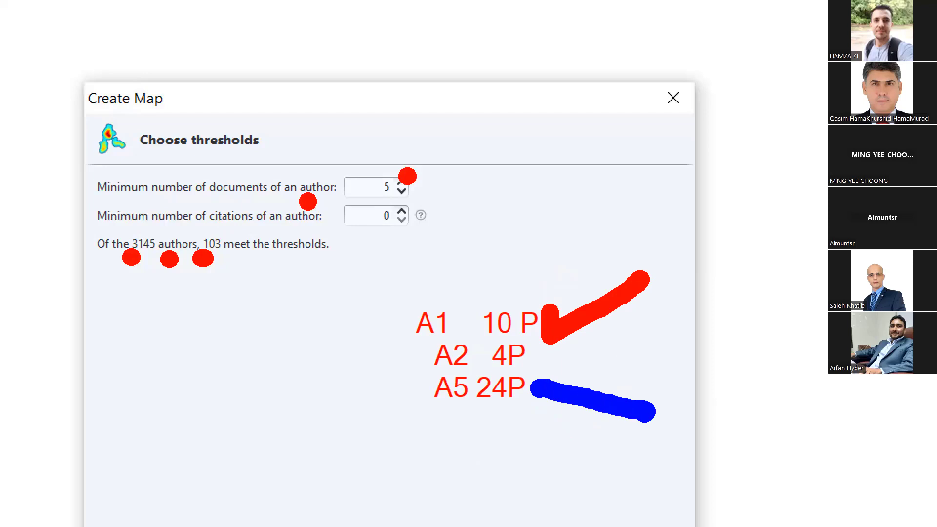
key(y)
drag(420, 355, 337, 355)
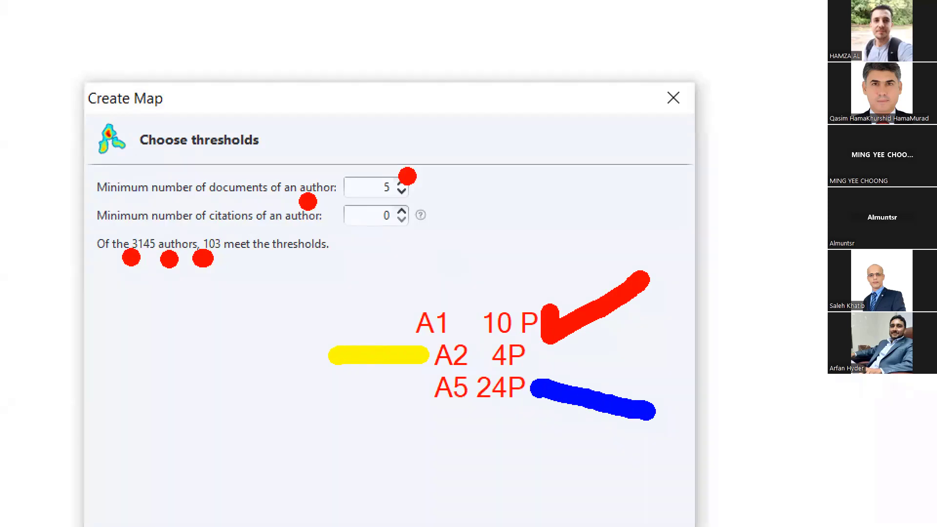
Mark the 4P entry with green dots, tick the minimum number of documents in green, and undo the tick
key(g)
click(531, 363)
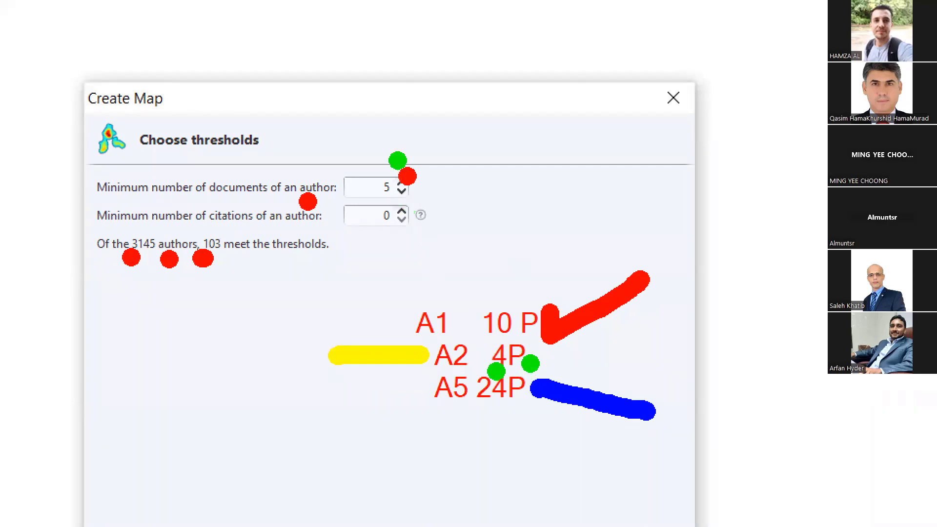
mouse_move(396, 148)
mouse_down()
mouse_move(397, 178)
mouse_move(473, 163)
mouse_up()
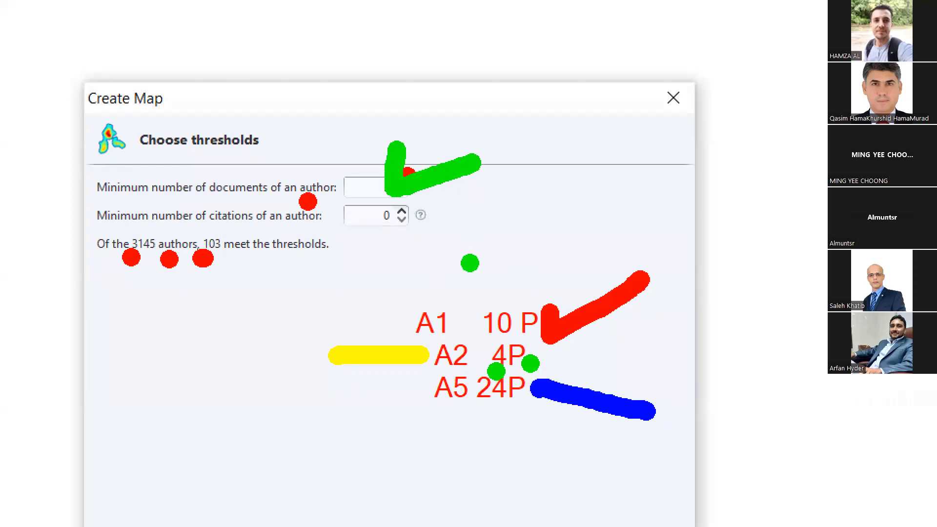
key(ctrl+z)
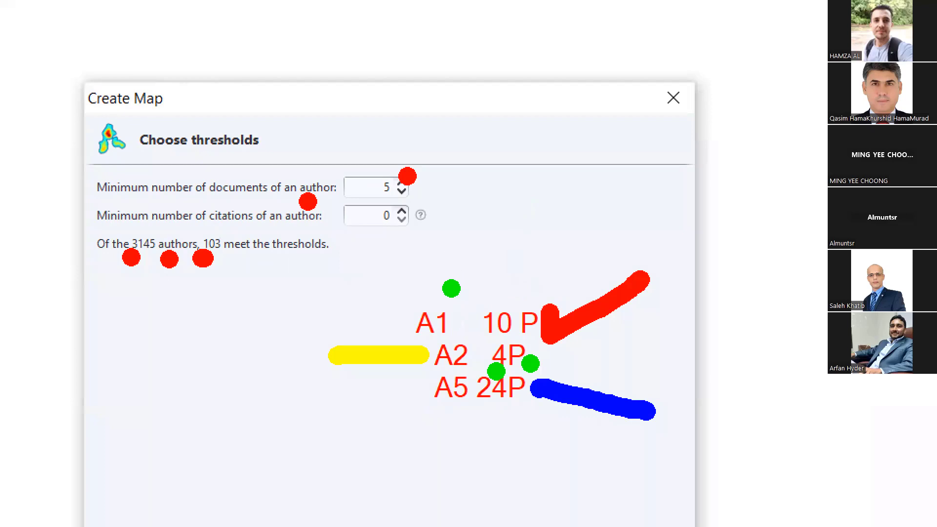
Write the red example numbers 10, 25 and 3 above the author list and draw strokes across the 25
key(t)
key(r)
text(10)
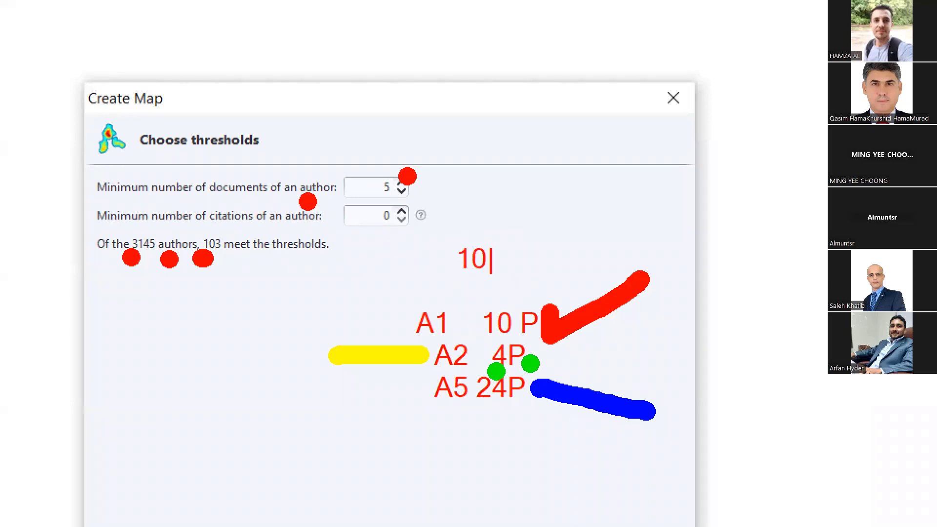
key(Return)
text(25)
key(Return)
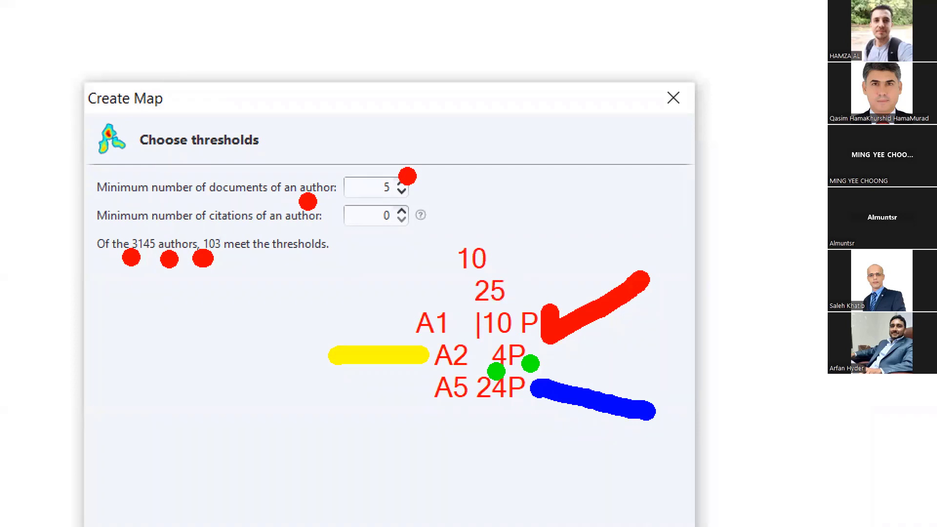
text(T)
click(522, 195)
text(3)
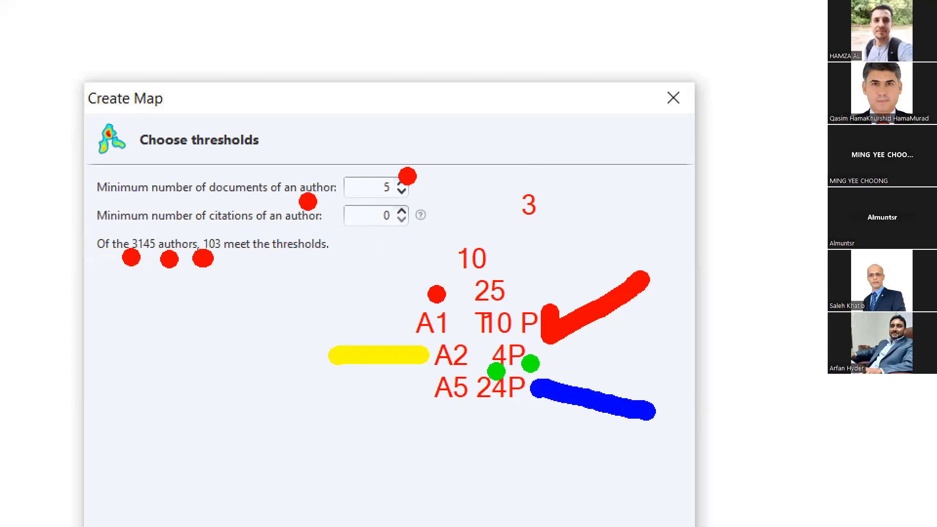
mouse_move(442, 292)
mouse_down()
mouse_move(500, 320)
mouse_move(511, 312)
mouse_up()
mouse_move(445, 293)
mouse_down()
mouse_move(478, 142)
mouse_move(561, 203)
mouse_move(529, 312)
mouse_move(520, 299)
mouse_up()
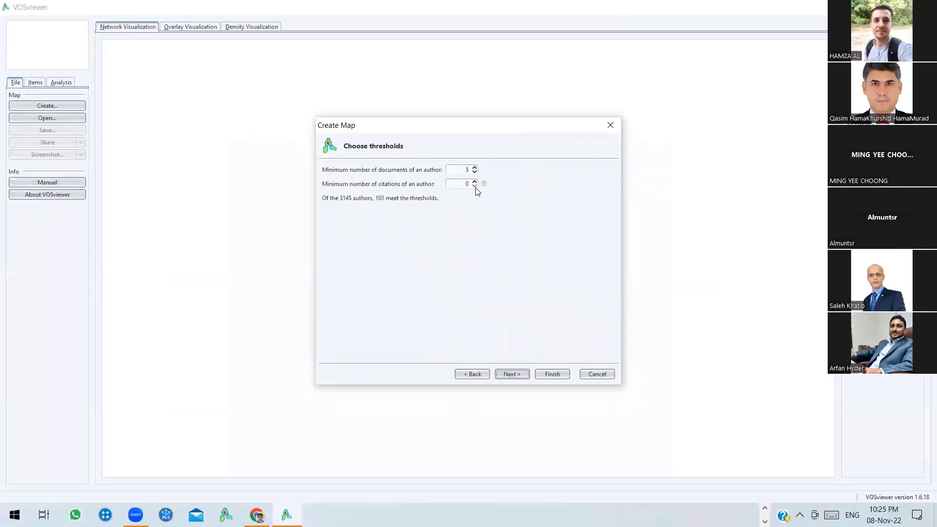
Set the minimum number of citations of an author to 5
click(474, 182)
click(476, 182)
click(474, 187)
click(474, 181)
Tick both threshold fields in red, draw a vertical line below the author total, and place red dots under the words about meeting the thresholds
key(ctrl+1)
click(468, 264)
mouse_move(499, 197)
mouse_down()
mouse_move(499, 213)
mouse_move(566, 201)
mouse_up()
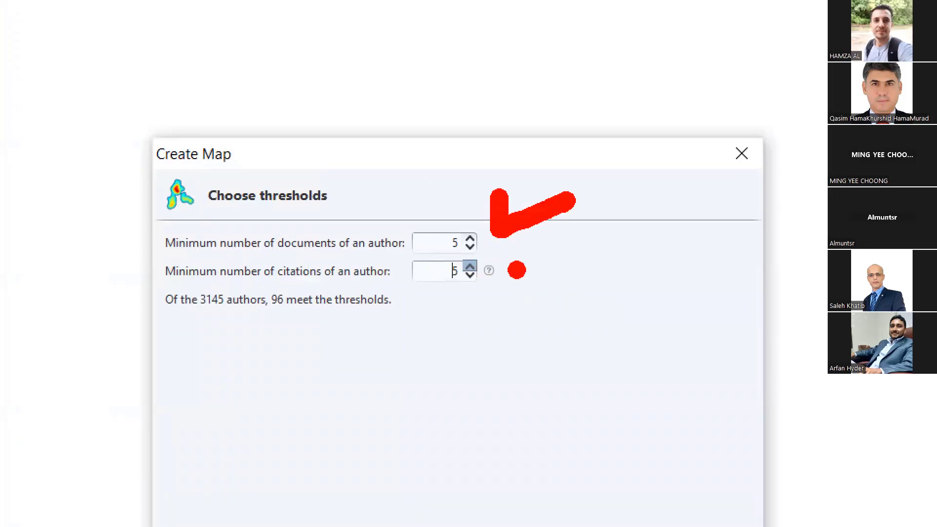
mouse_move(515, 270)
mouse_down()
mouse_move(525, 284)
mouse_move(607, 250)
mouse_up()
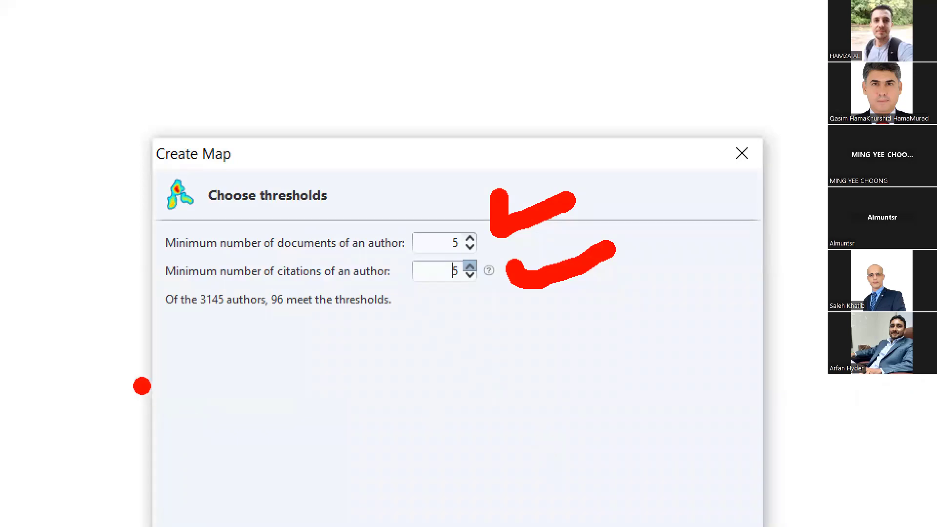
drag(207, 324, 200, 388)
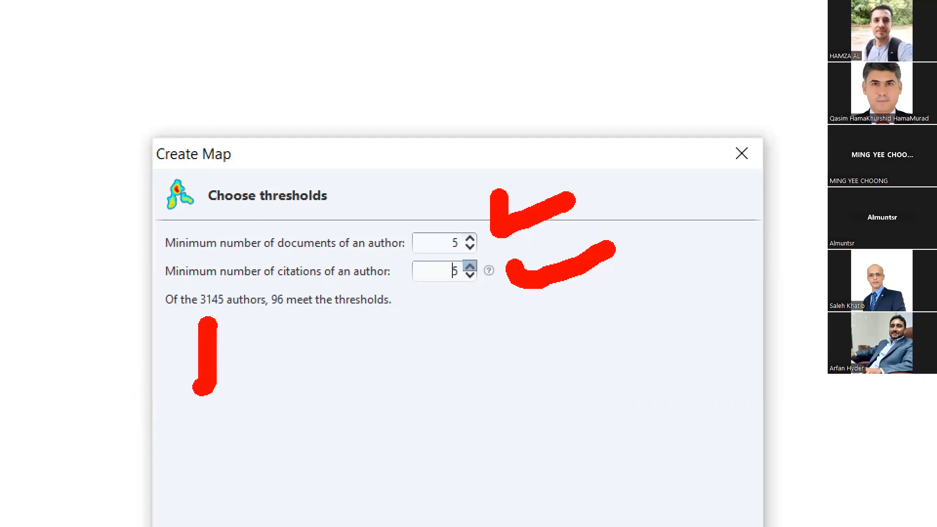
click(279, 318)
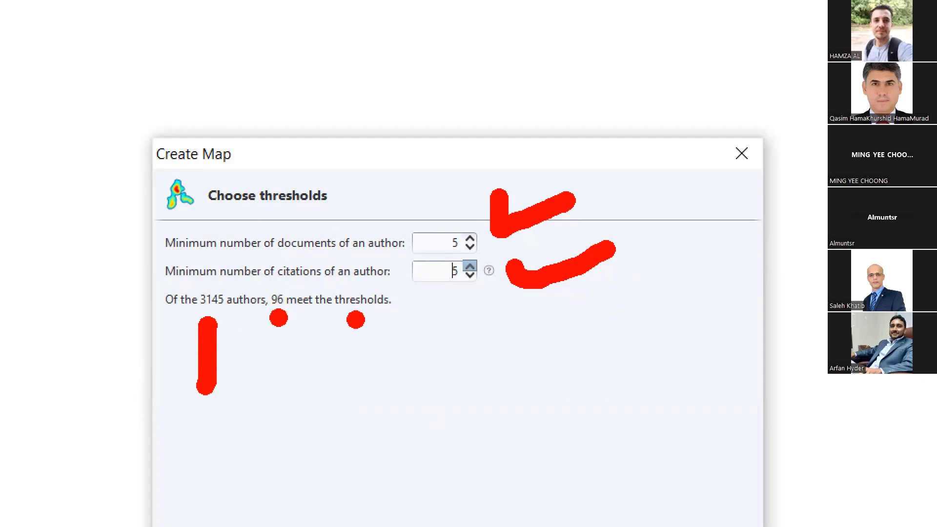
click(356, 319)
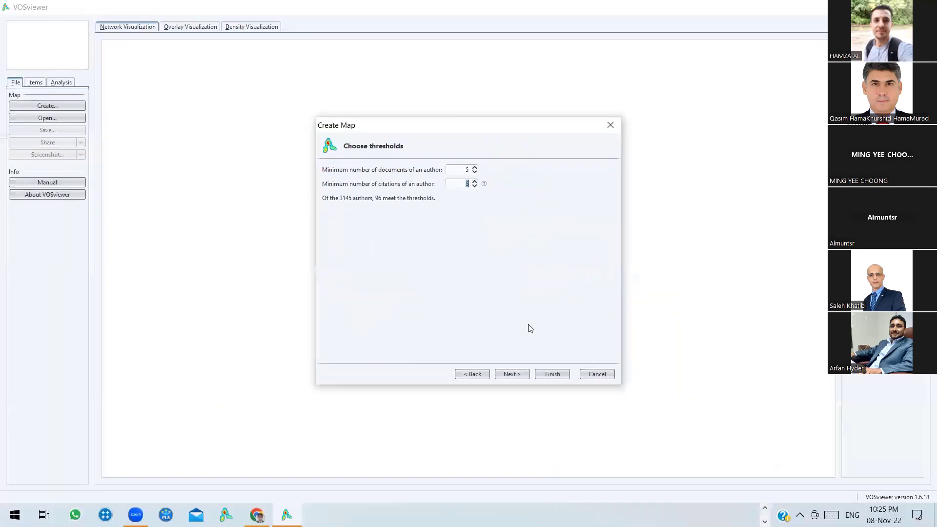
Accept the thresholds, keep 96 authors selected, and mark the first author's documents, citations and total link strength in red
click(511, 374)
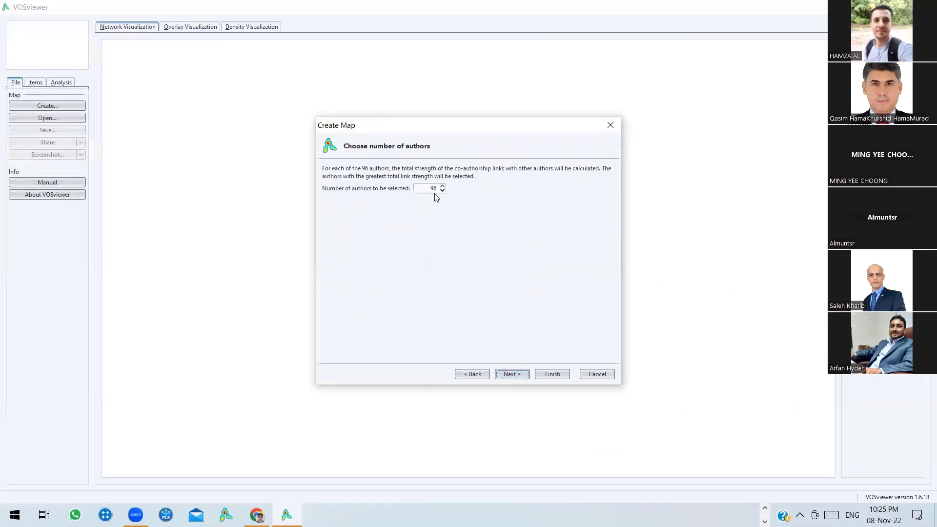
click(511, 373)
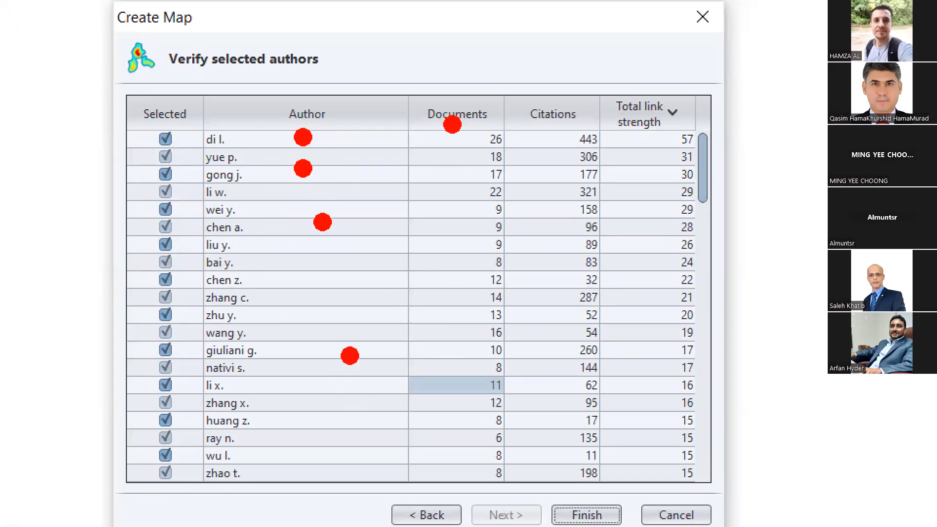
mouse_move(313, 133)
mouse_down()
mouse_move(438, 138)
mouse_move(424, 154)
mouse_up()
drag(556, 135, 556, 138)
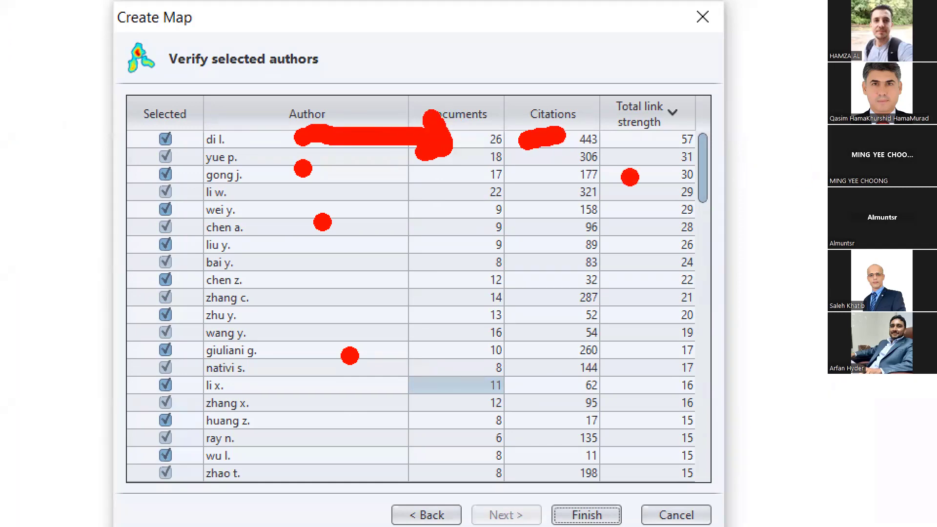
click(665, 142)
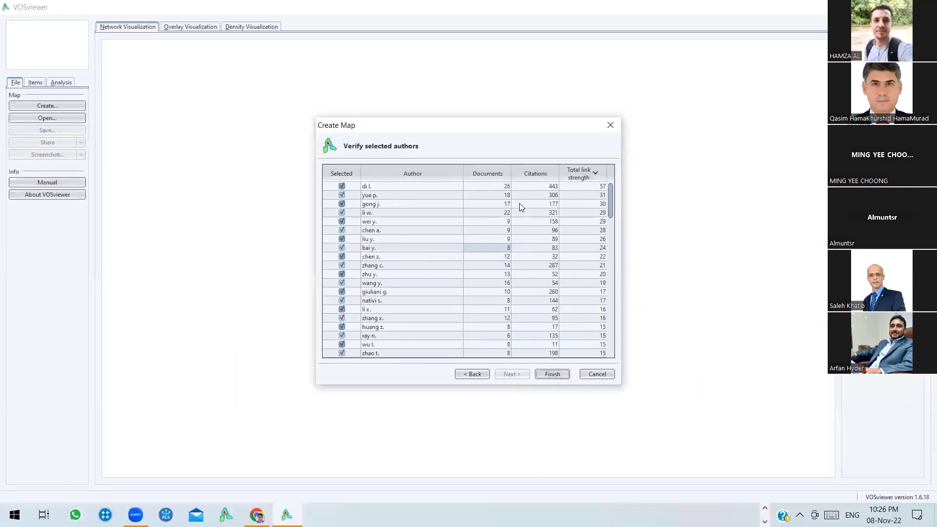
Sort the author list by documents, citations and total link strength in turn, ending with documents in descending order
click(496, 176)
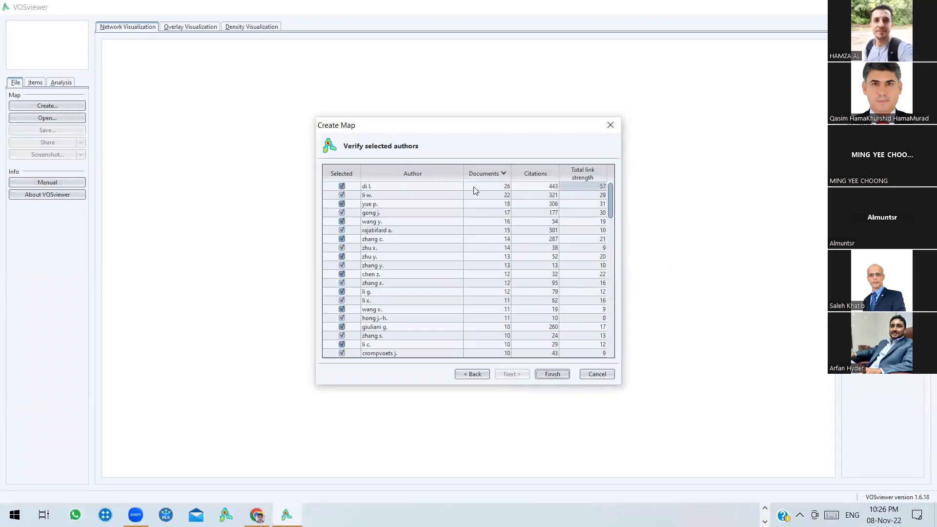
click(492, 174)
click(534, 174)
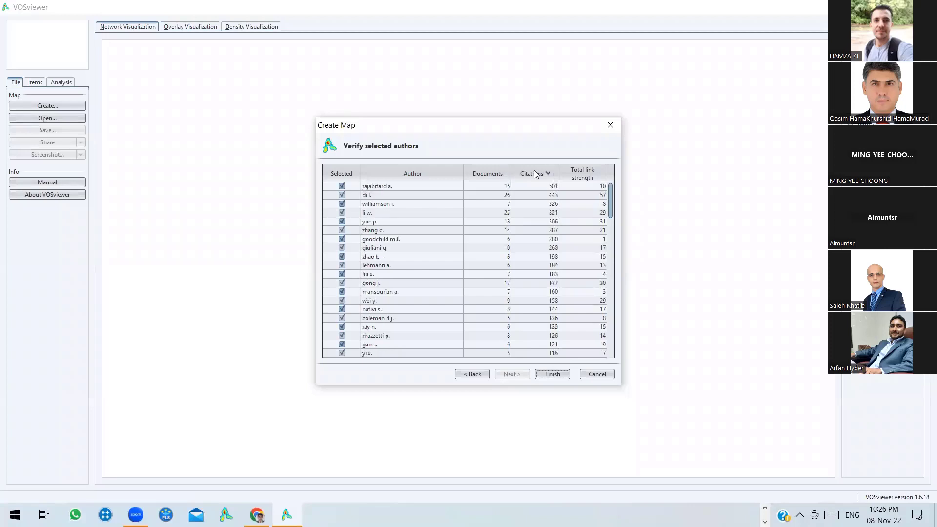
click(536, 174)
click(536, 174)
click(581, 174)
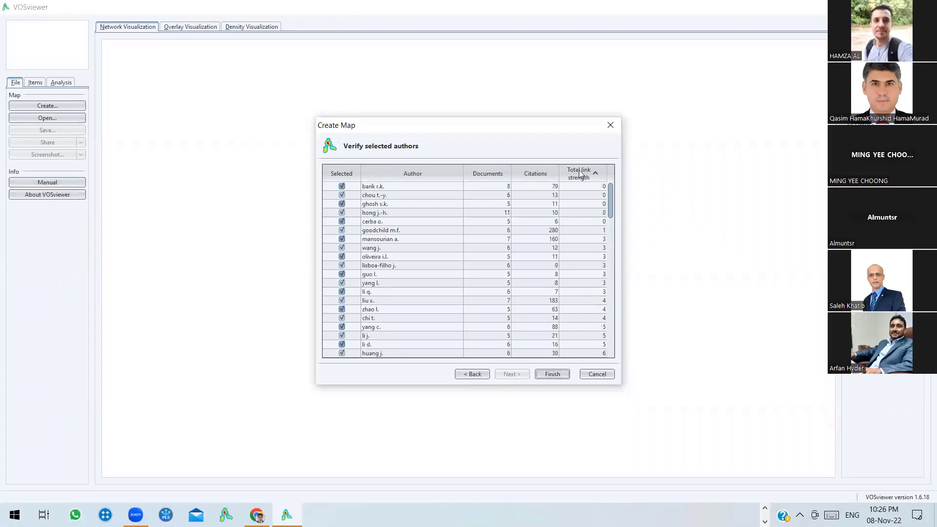
click(580, 175)
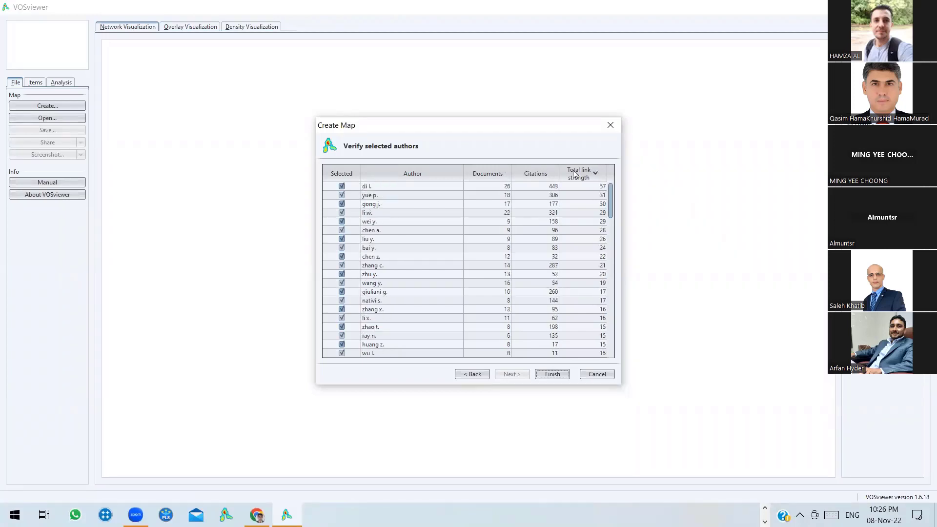
click(492, 175)
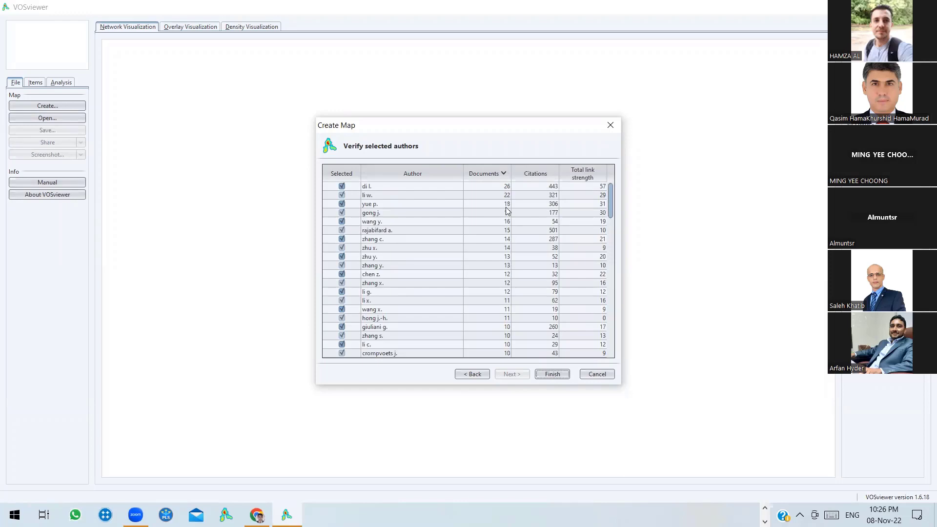
Draw a red stroke from the first author to the document count, and tick the Export selected authors option in red
click(445, 269)
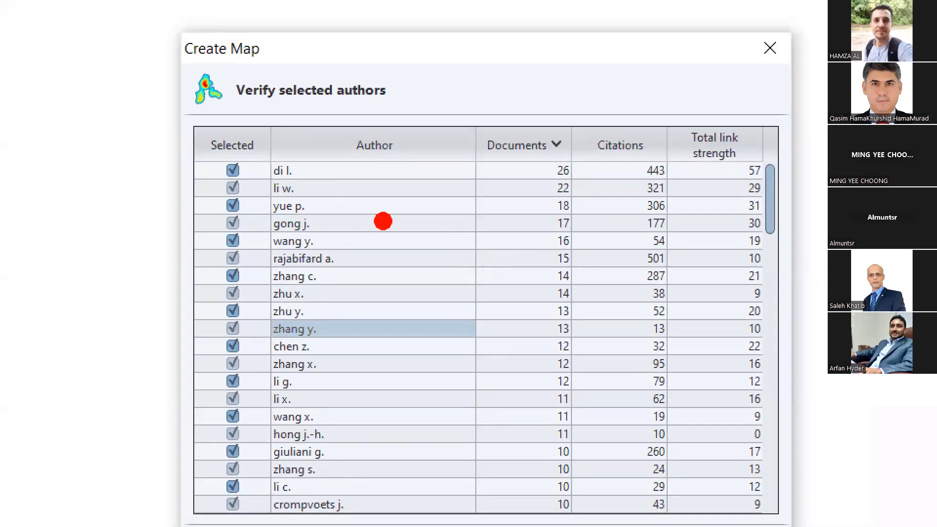
drag(323, 170, 553, 185)
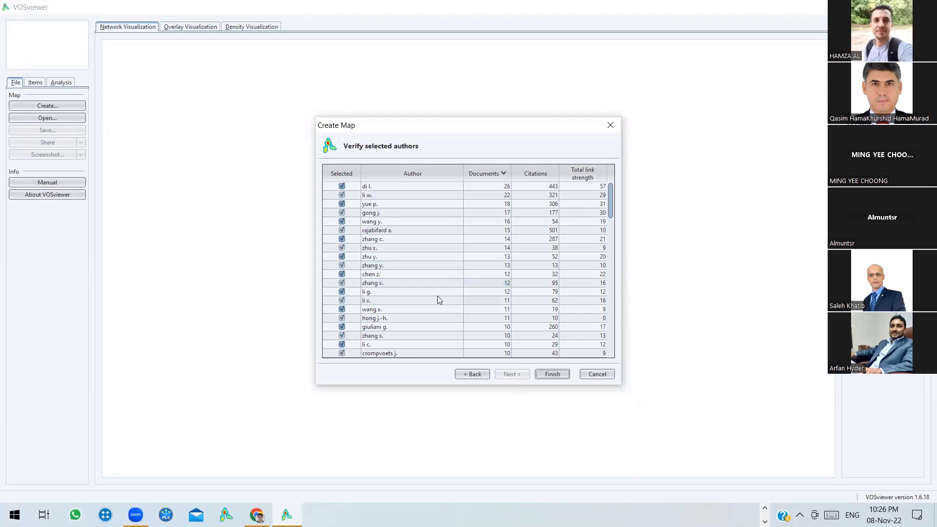
right_click(444, 242)
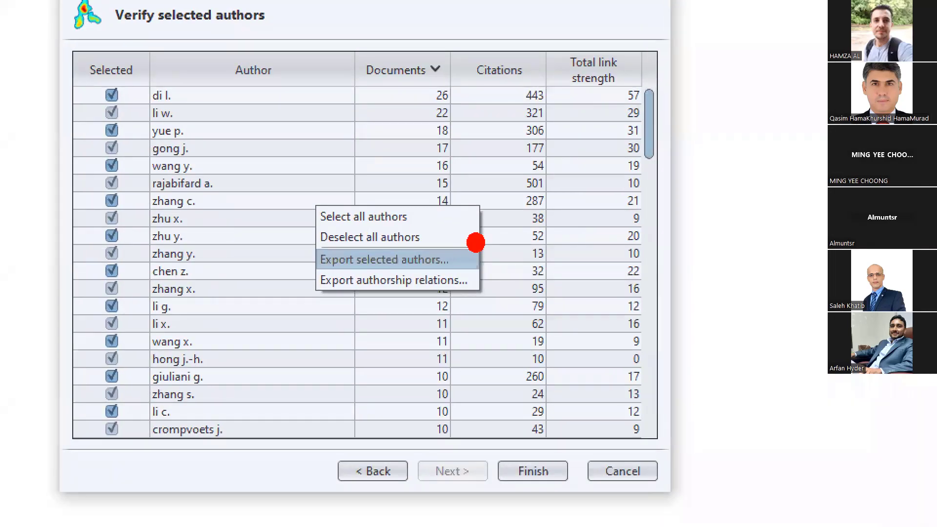
drag(476, 242, 513, 248)
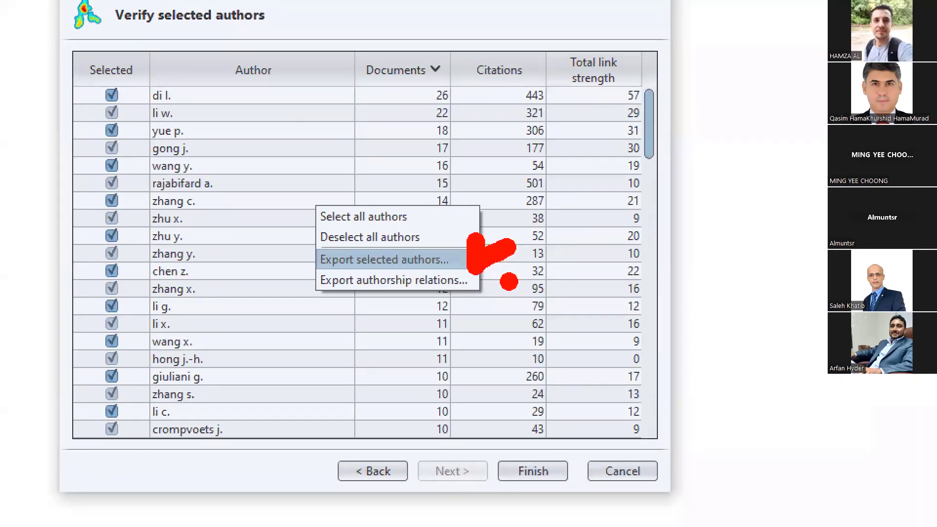
key(Escape)
Export the selected authors to the desktop as a text file named AUTHORS
right_click(478, 268)
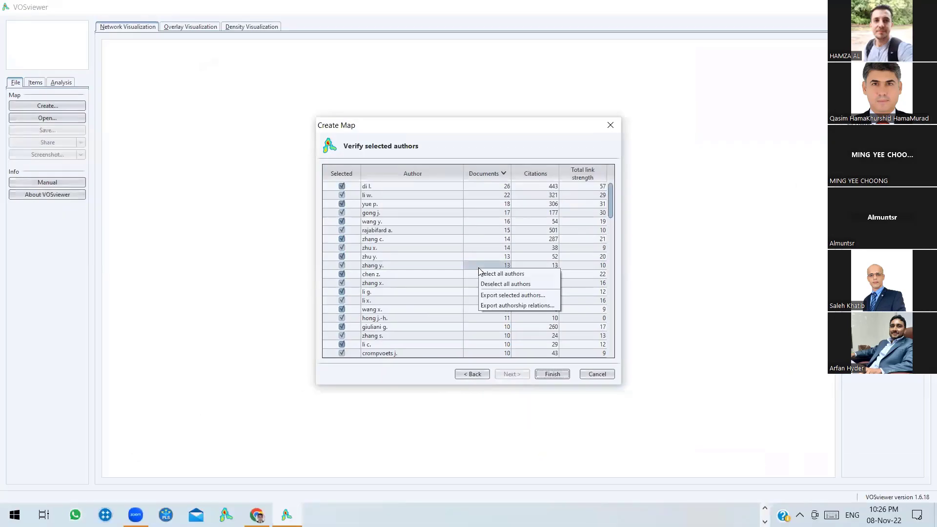
click(498, 295)
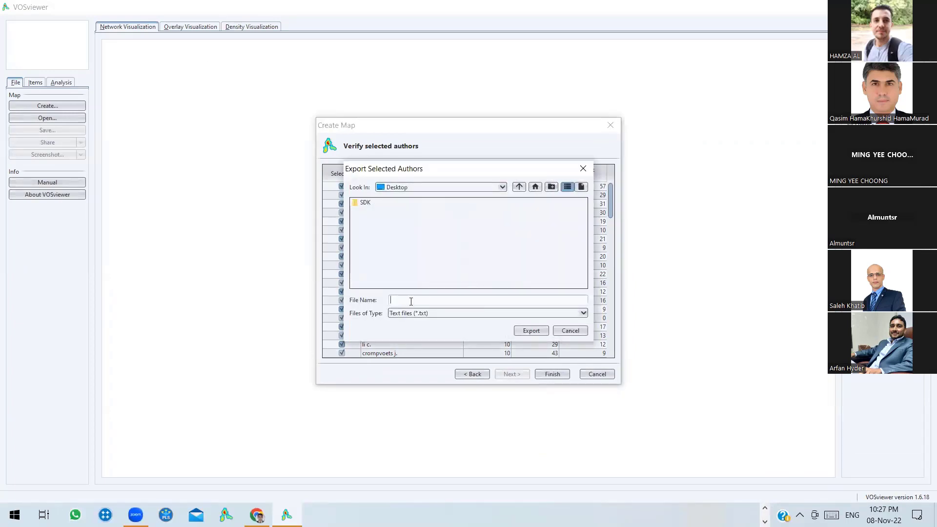
text(aUTHORS)
key(Delete)
text(A)
click(519, 332)
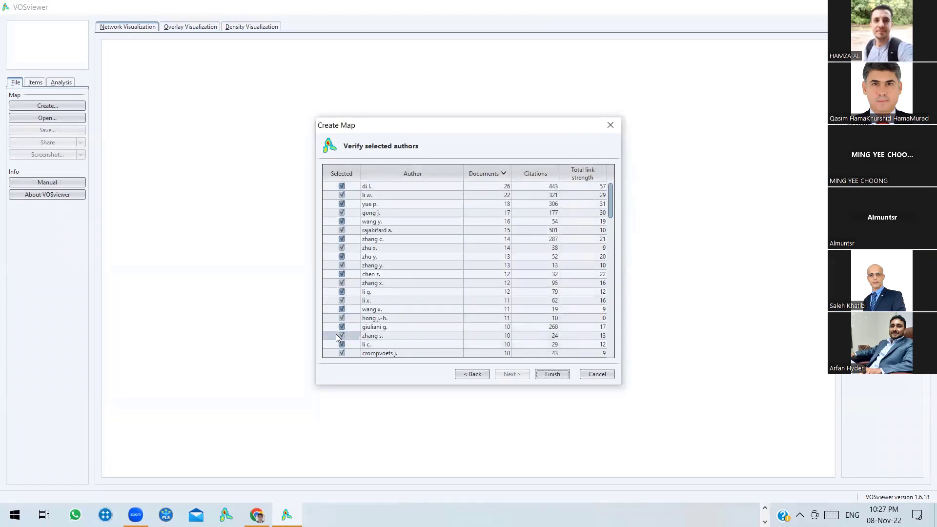
Open AUTHORS.txt from the desktop in a maximized Notepad window, highlight the header and first eleven rows, and switch back to VOSviewer
key(super+d)
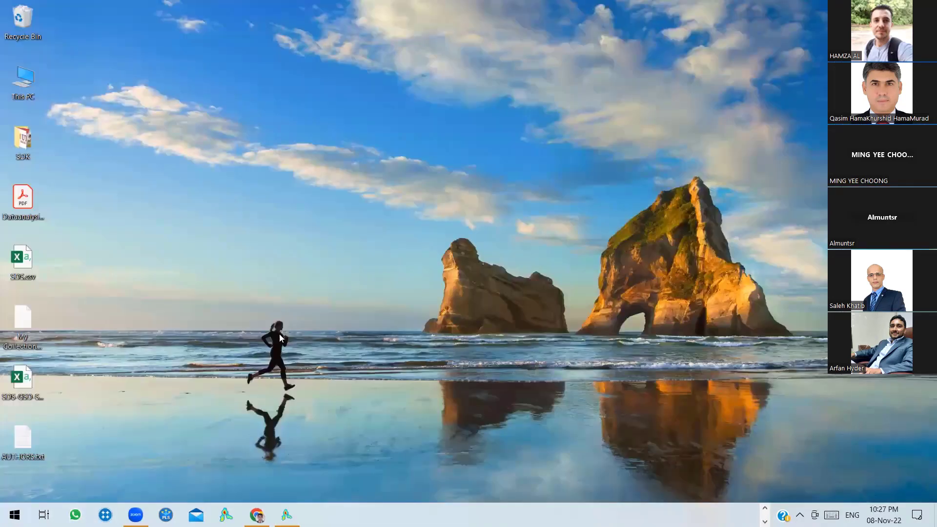
click(36, 439)
double_click(30, 441)
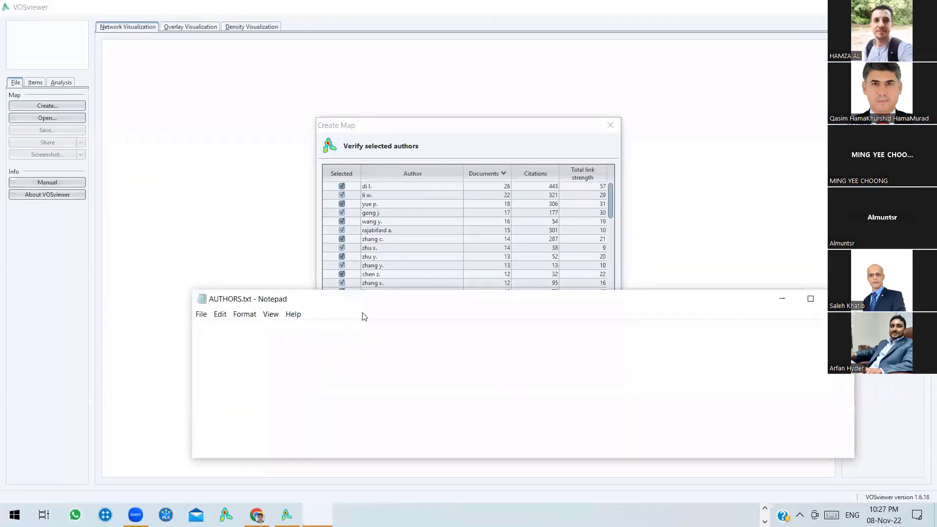
double_click(379, 305)
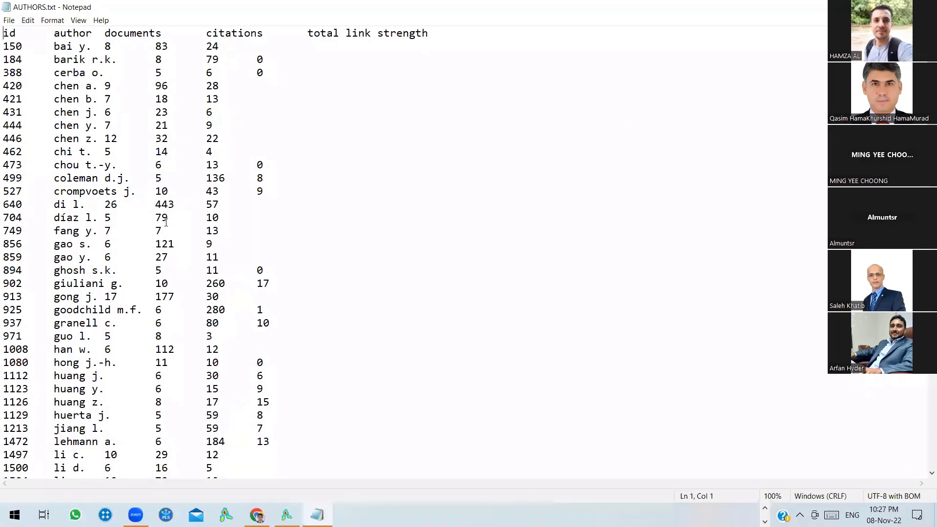
drag(258, 183, 4, 30)
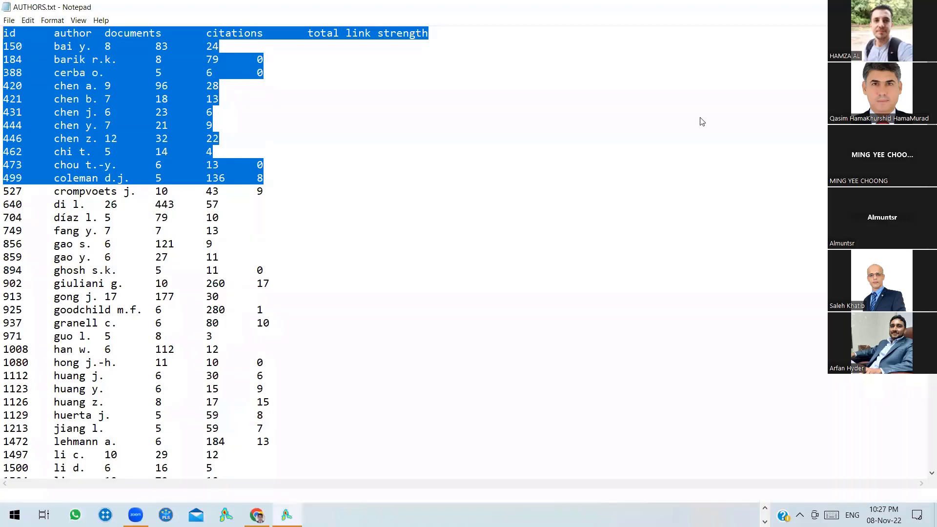
key(alt+Tab)
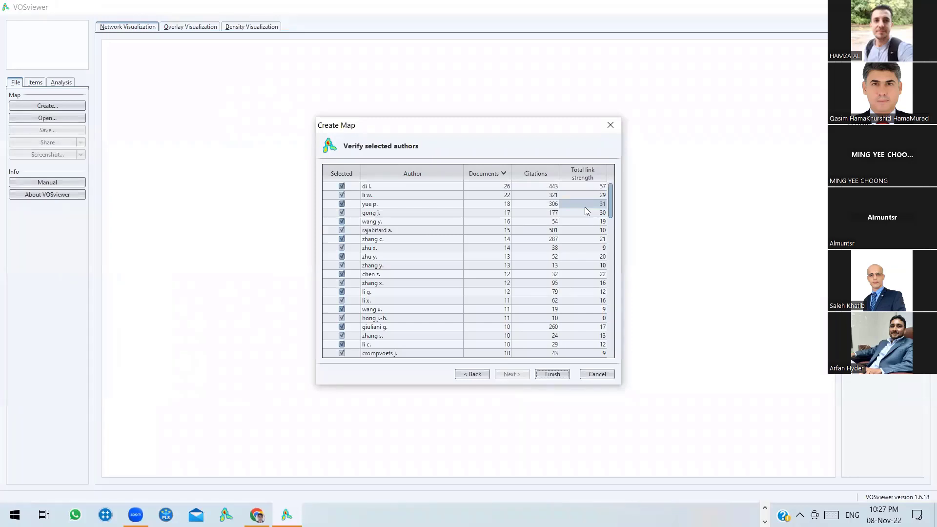
Generate the co-authorship map with only the connected set of authors, and adjust the visualization scale
click(555, 375)
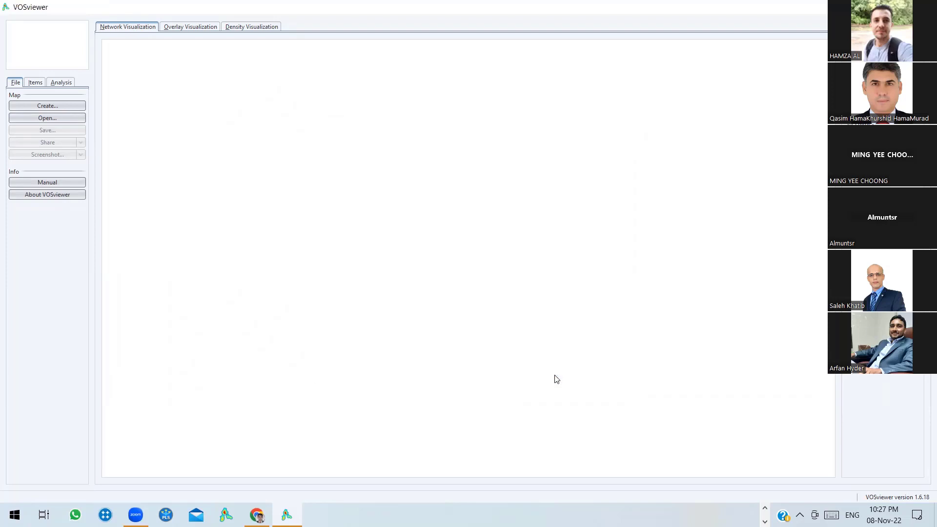
click(429, 284)
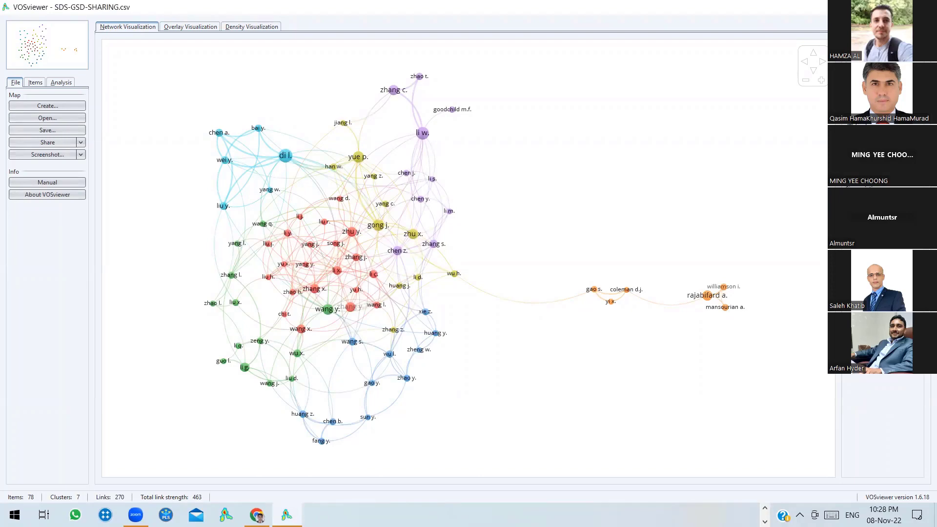
drag(887, 57, 909, 57)
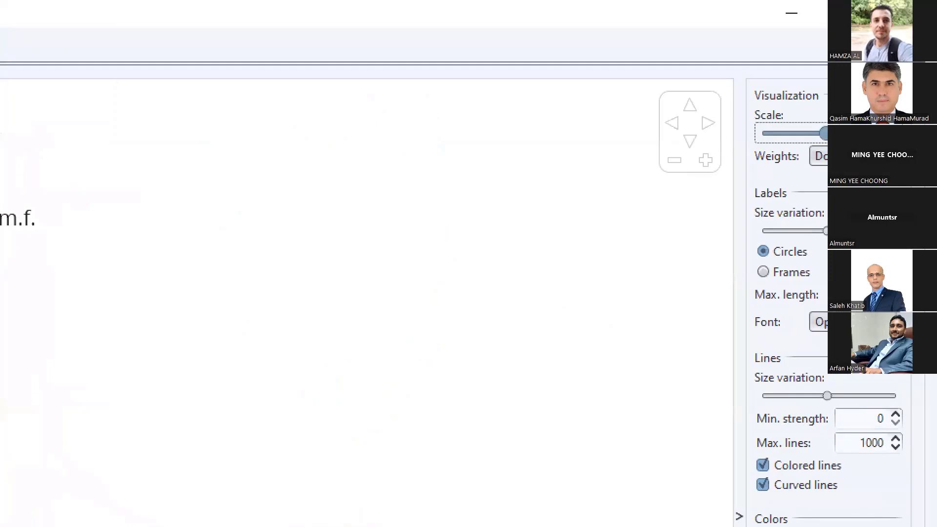
Mark the Scale and Weights settings with red strokes, and draw a red line and dot beside the label options
drag(751, 79, 828, 61)
mouse_move(722, 73)
mouse_down()
mouse_move(725, 146)
mouse_move(827, 168)
mouse_up()
drag(716, 187, 827, 172)
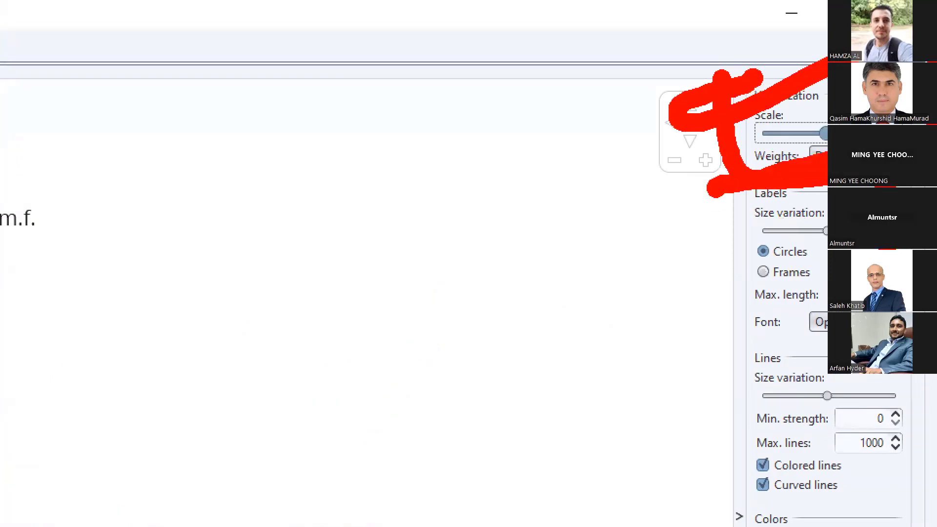
drag(741, 251, 688, 252)
click(693, 291)
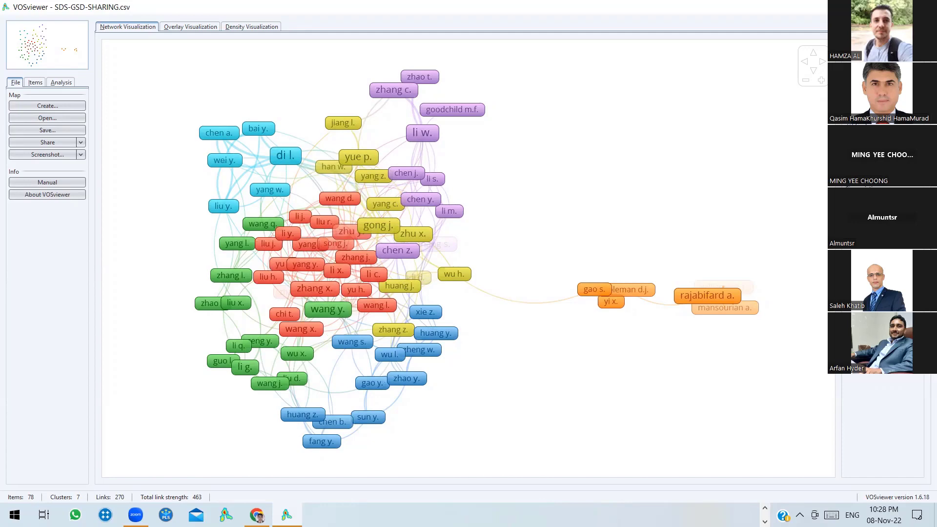
Switch the map to a black background and examine the author clusters and their links up close
click(849, 272)
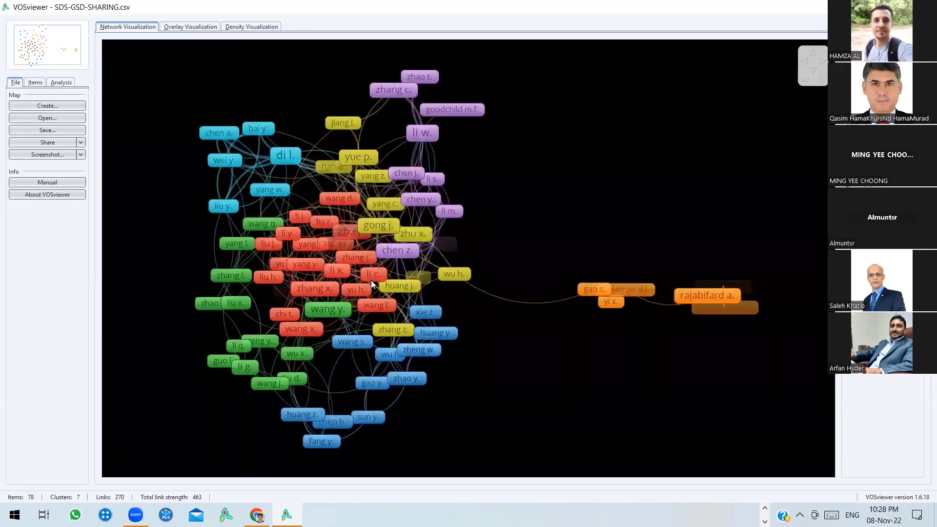
scroll(376, 280, up, 5)
scroll(260, 262, down, 3)
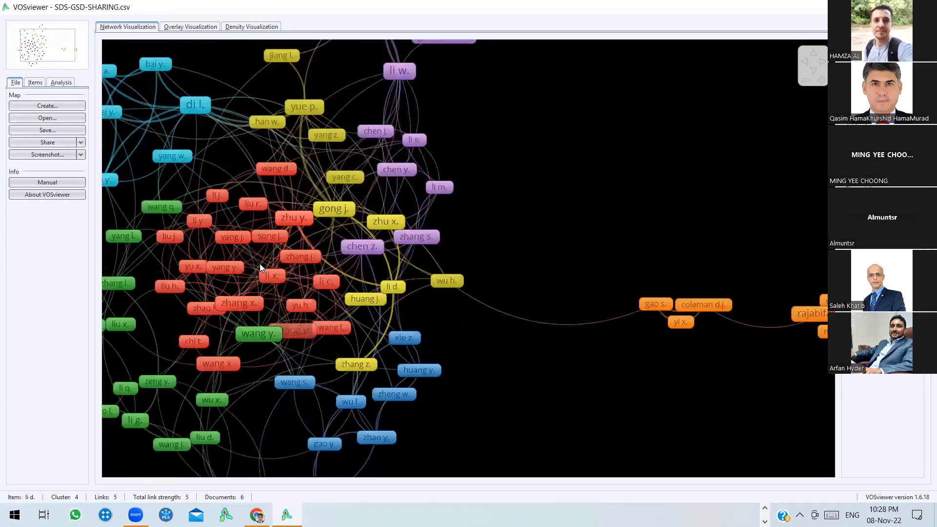
scroll(260, 262, up, 2)
scroll(209, 256, down, 2)
scroll(210, 256, up, 2)
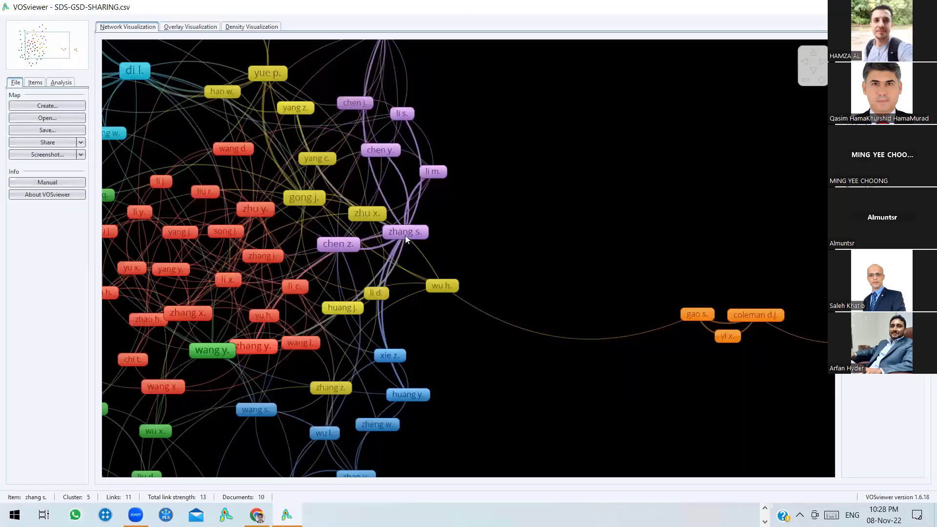
scroll(410, 242, down, 2)
scroll(697, 312, down, 1)
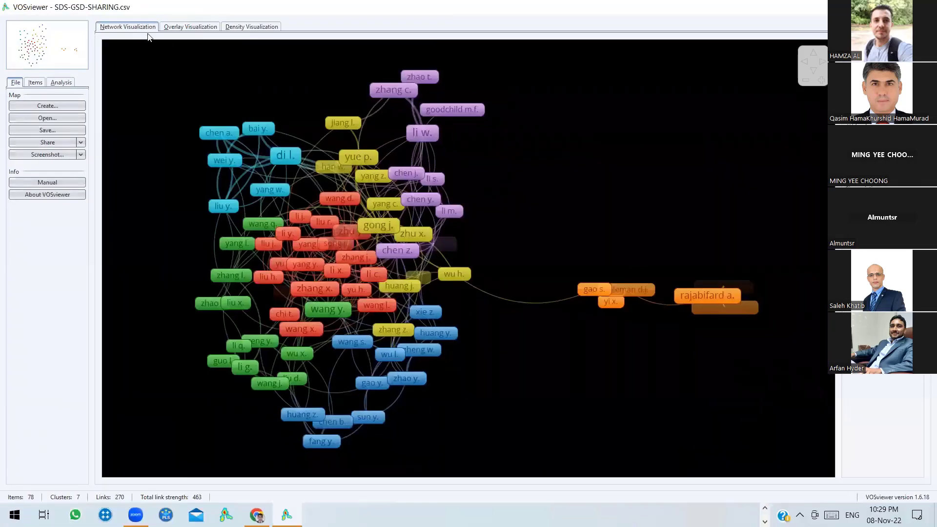
Compare the overlay and density visualizations of the black-background map, and return to the network visualization
click(178, 28)
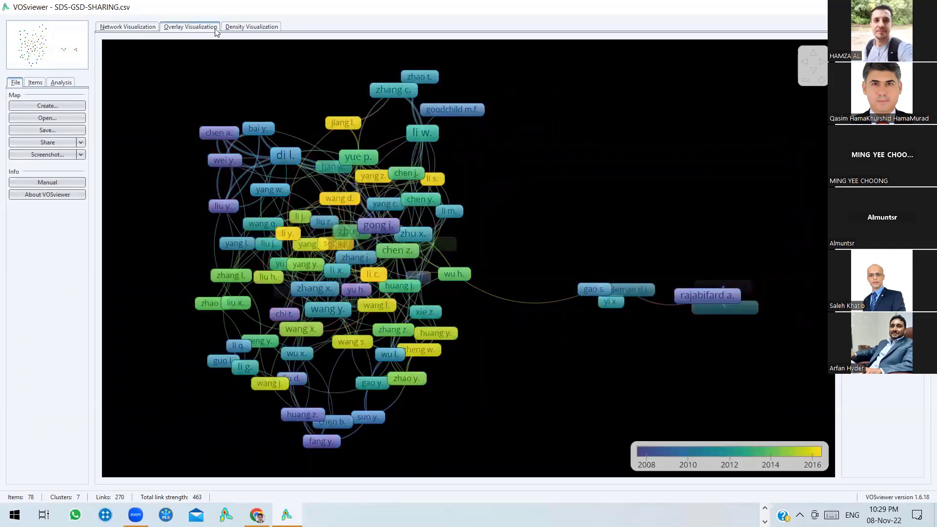
click(243, 28)
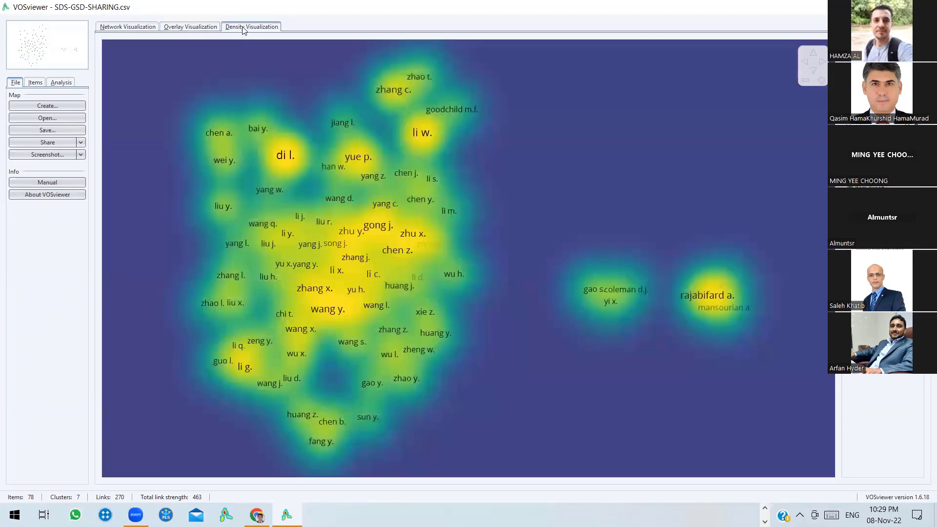
click(199, 27)
click(147, 25)
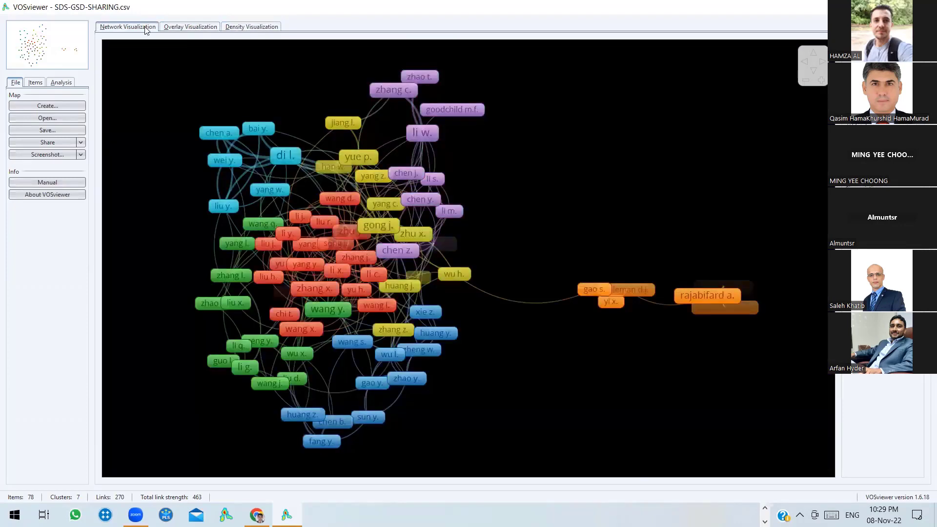
View the overlay and density visualizations with the map on a white background, ending on the network visualization
click(191, 28)
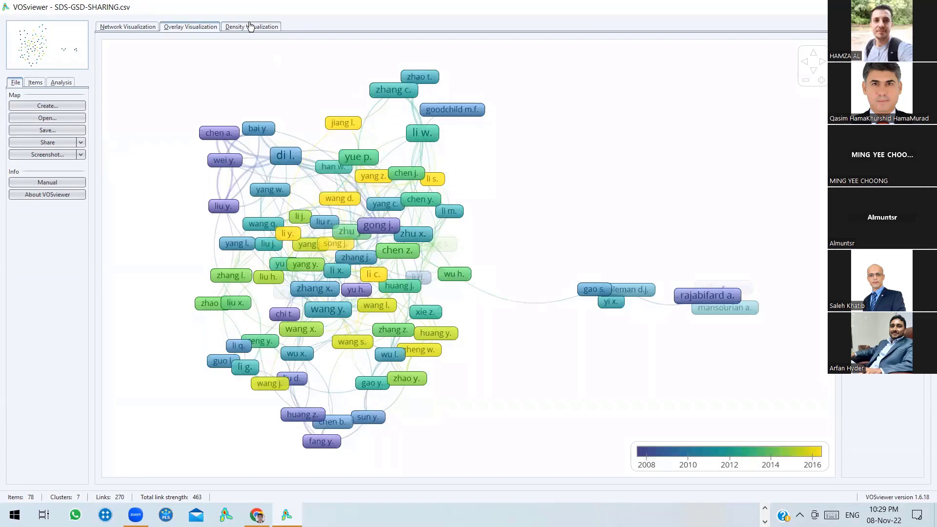
click(249, 26)
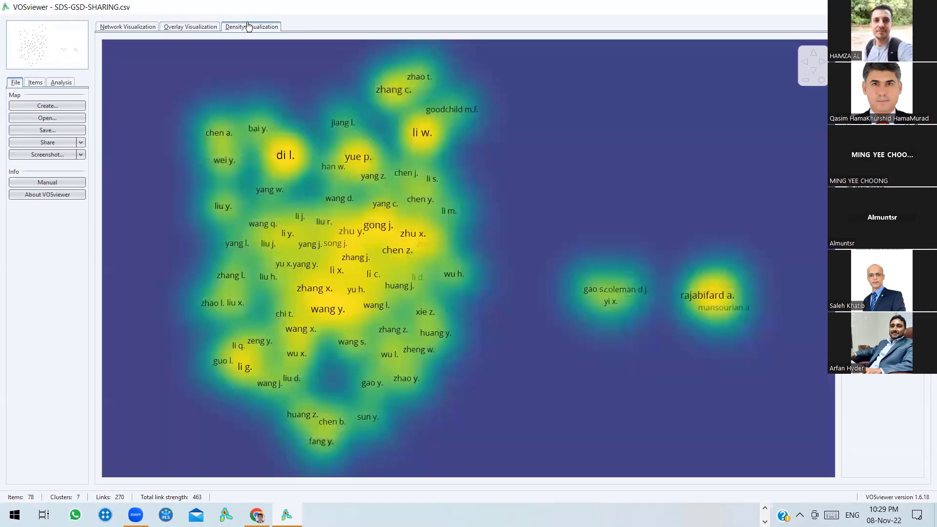
click(191, 27)
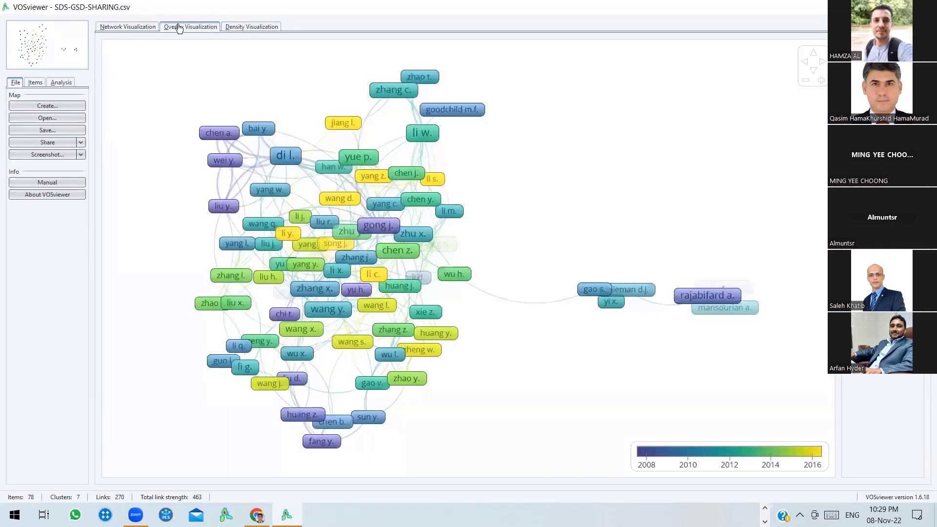
click(140, 27)
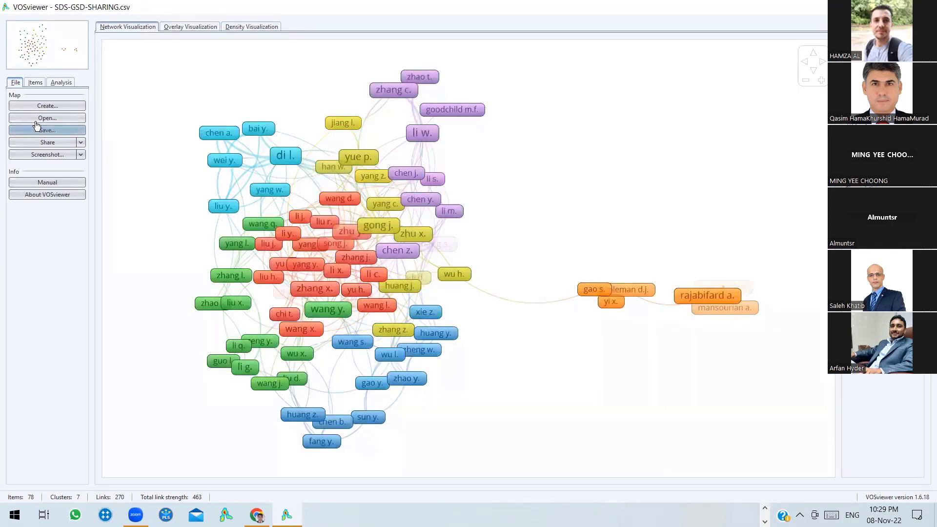
List the map items by cluster, mark the cluster count and the Cluster 1 authors with red strokes, and stop annotating
click(39, 84)
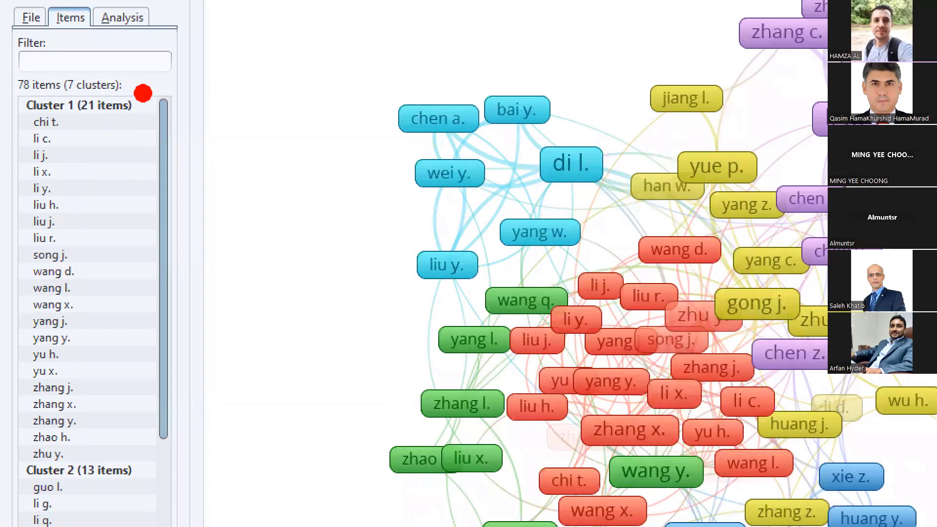
drag(143, 93, 208, 91)
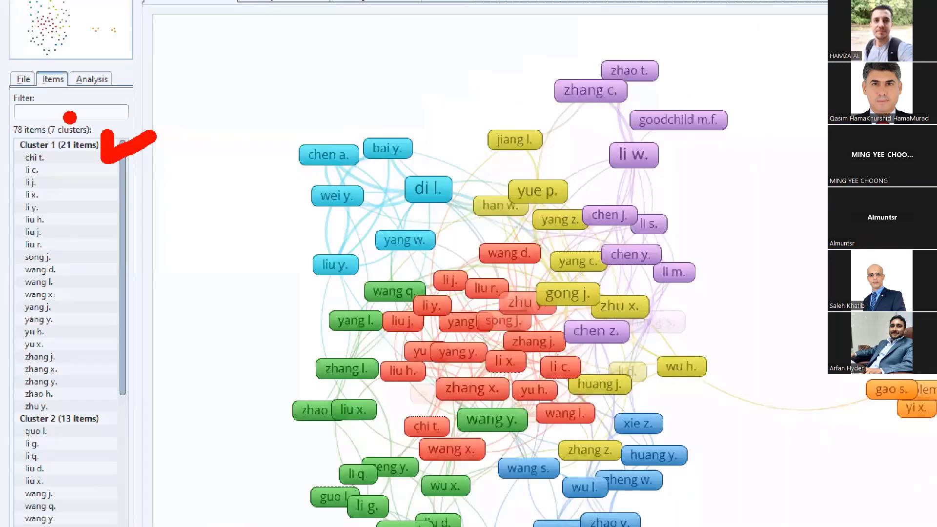
drag(69, 117, 99, 119)
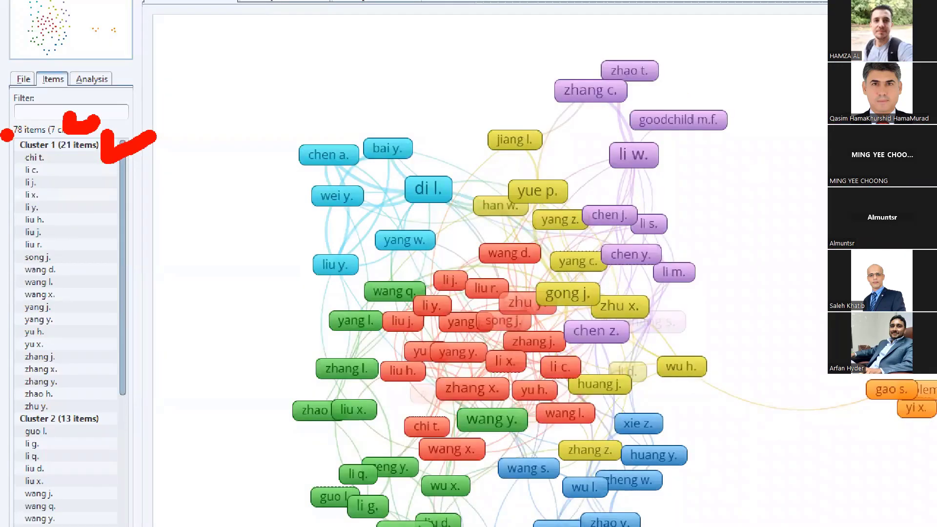
mouse_move(69, 157)
mouse_down()
mouse_move(94, 328)
mouse_move(81, 395)
mouse_move(48, 404)
mouse_move(1, 354)
mouse_move(2, 215)
mouse_move(44, 142)
mouse_move(74, 229)
mouse_up()
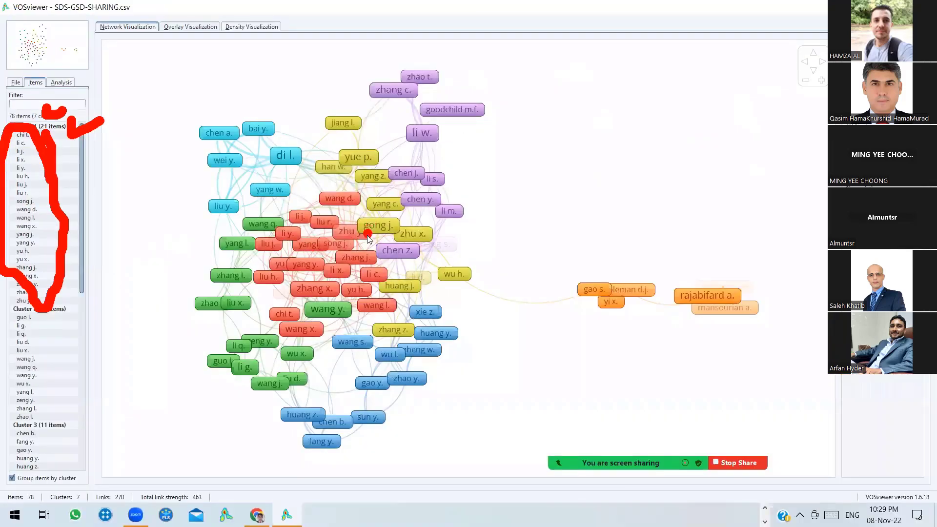
key(Escape)
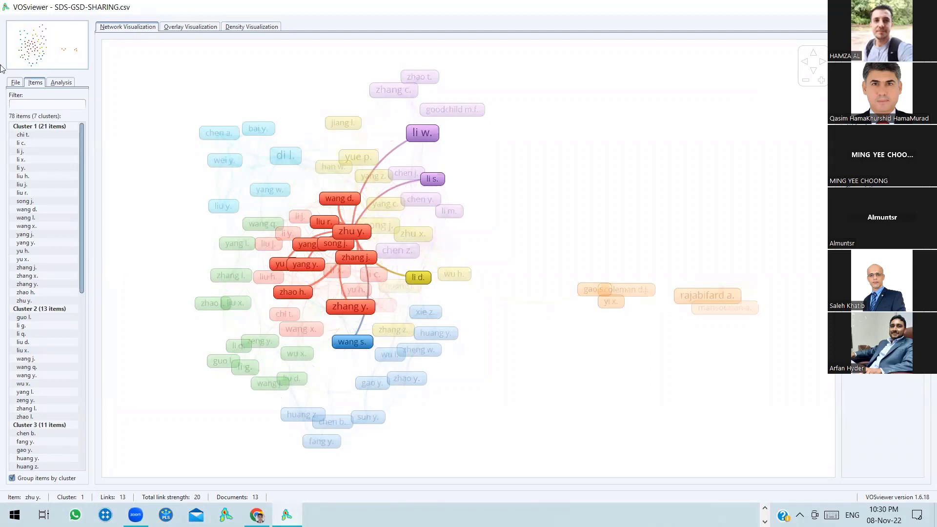
Open the Save Map dialog and mark the VOSviewer map file and network file fields with red dots
click(15, 83)
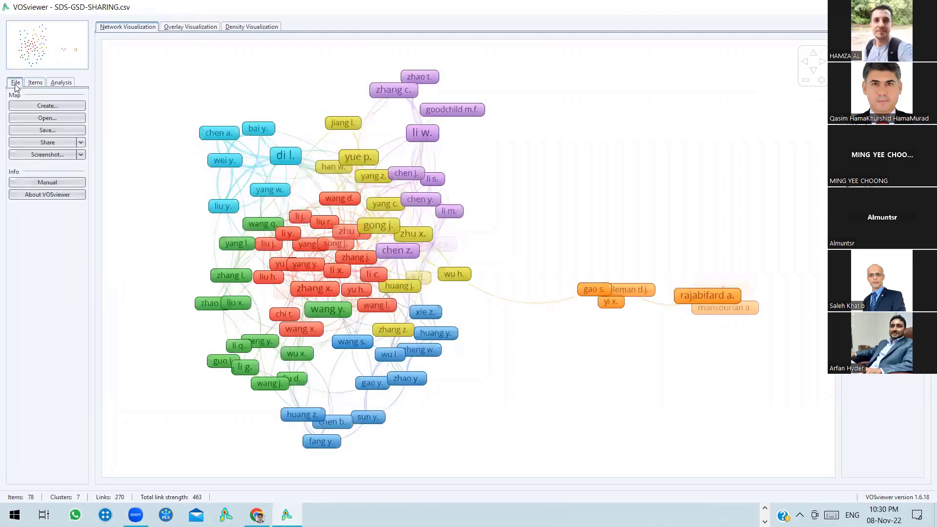
click(51, 129)
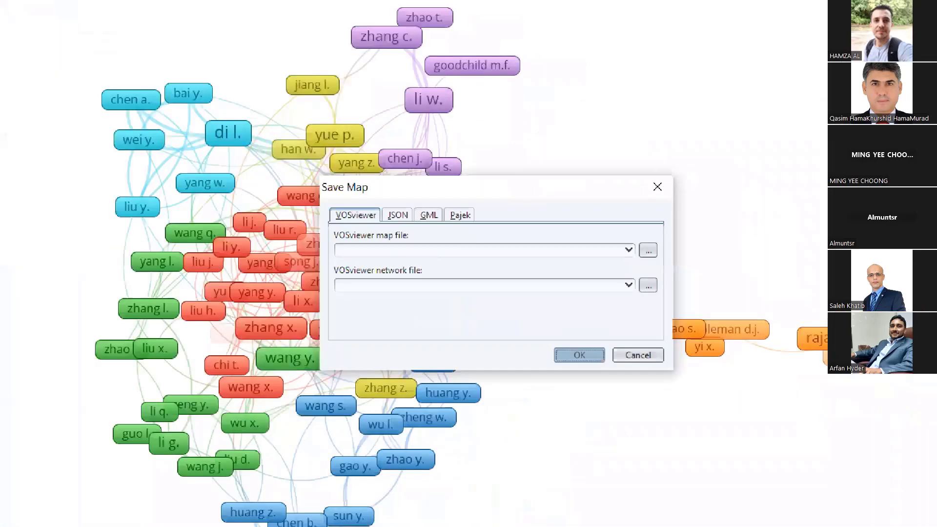
click(446, 240)
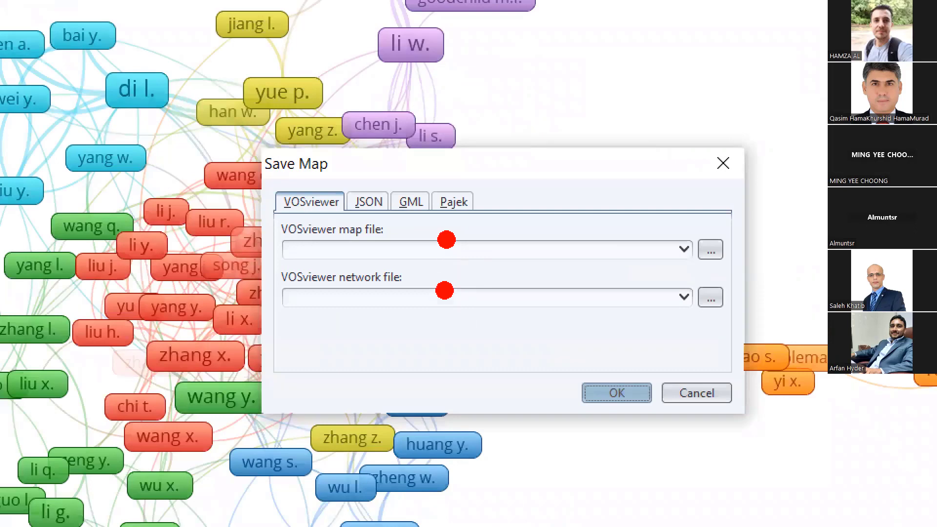
click(444, 290)
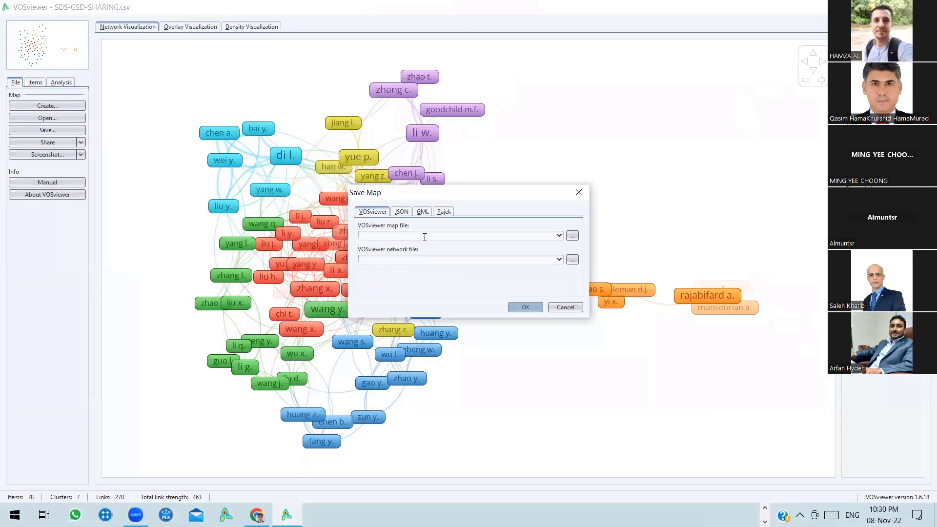
Save the VOSviewer map file as MA-GSDS and the network file as NET-GSDS
text(GSDS)
text(MA-)
text(NET-)
text(SD)
key(BackSpace)
key(BackSpace)
text(GSDS)
click(519, 307)
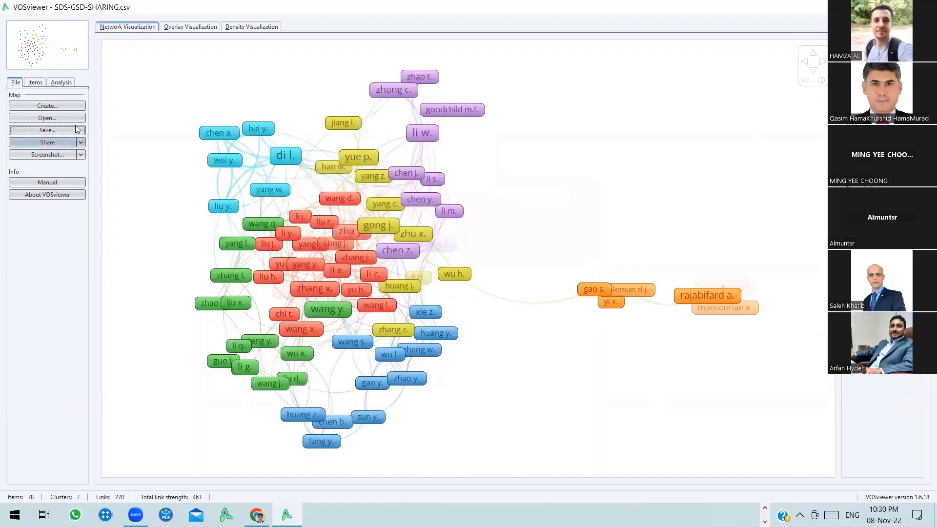
Reopen the Save Map dialog and browse the Desktop folder for the saved map and network files without selecting any
click(68, 132)
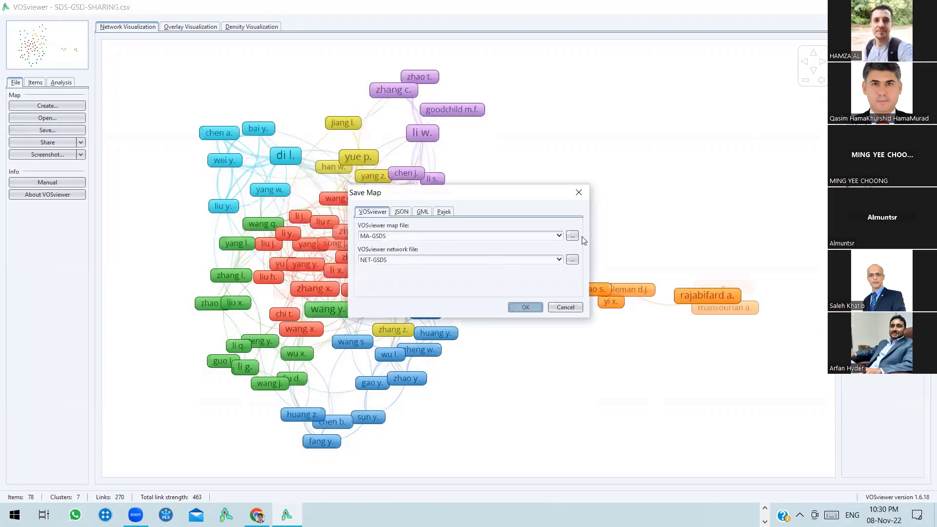
click(572, 237)
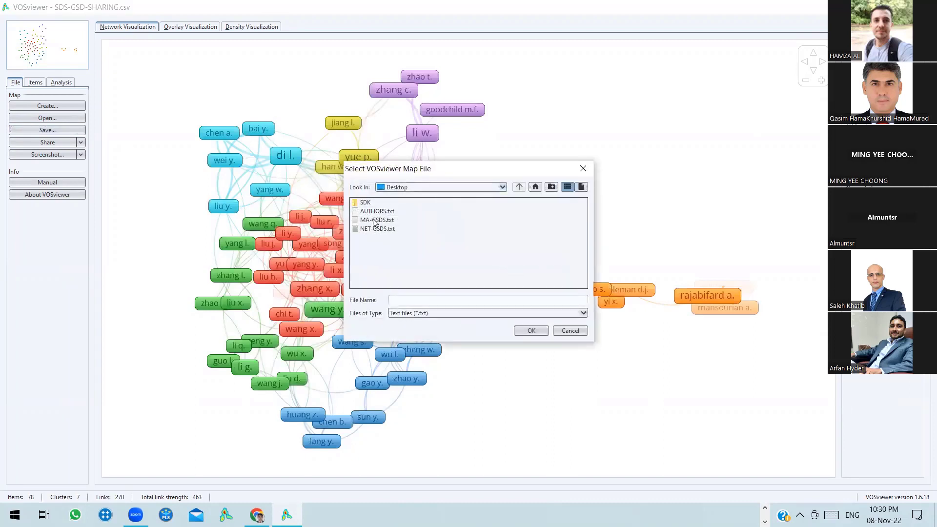
click(579, 331)
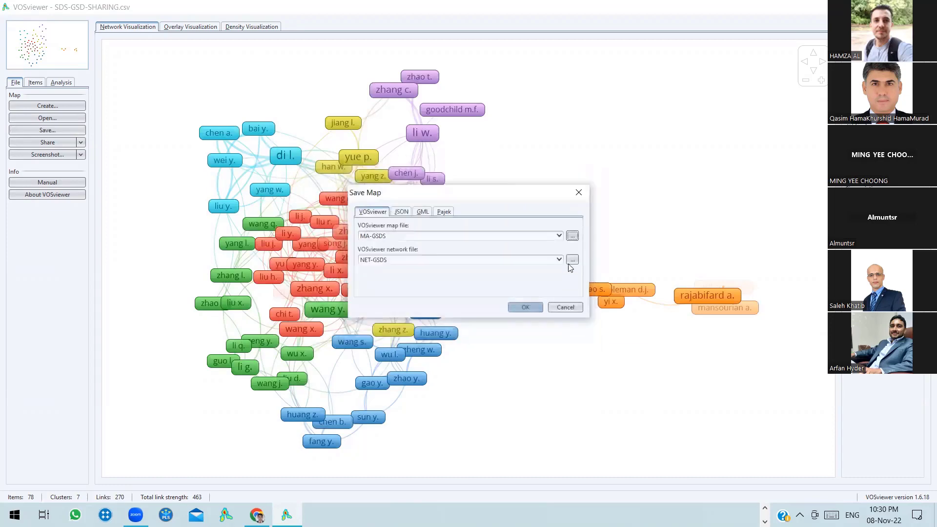
click(572, 259)
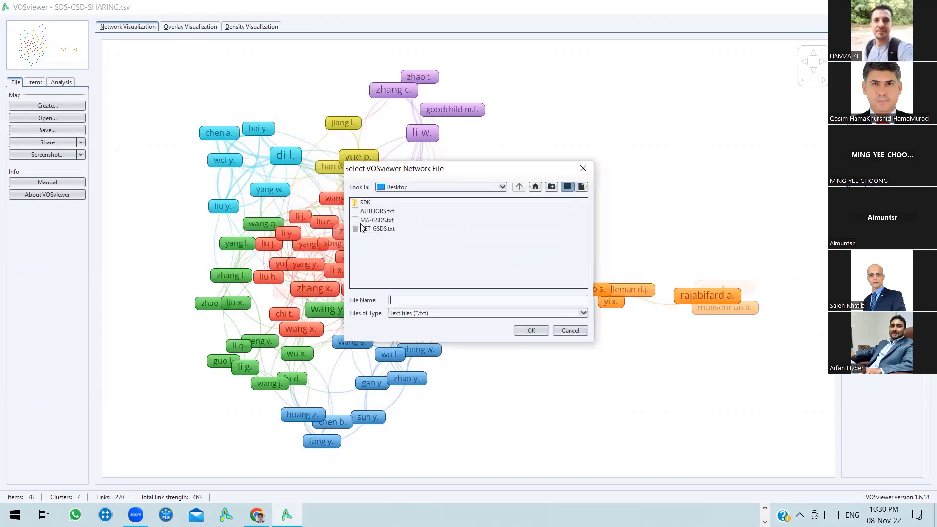
click(570, 330)
Point out MA-GSDS.txt and NET-GSDS.txt on the desktop with red marks, switch back to VOSviewer, and cancel the Save Map dialog
key(super+d)
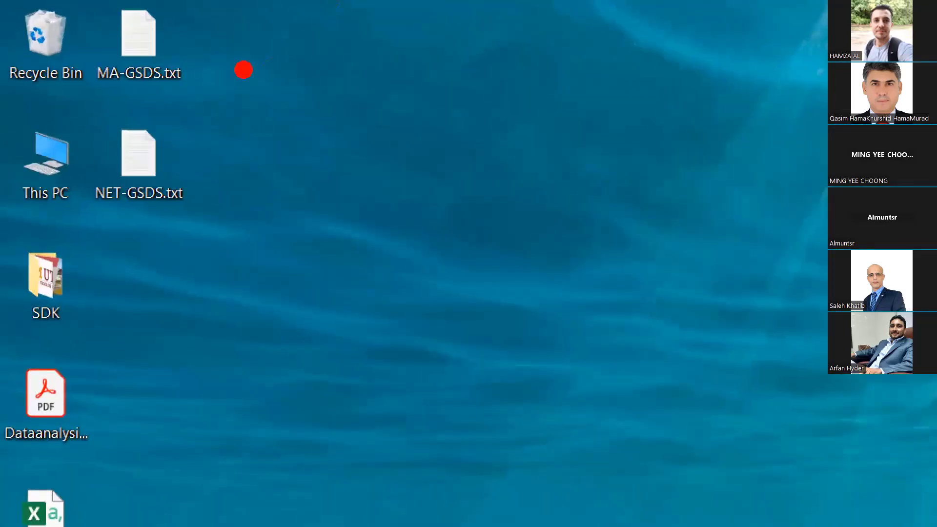
mouse_move(201, 11)
mouse_down()
mouse_move(157, 4)
mouse_move(34, 190)
mouse_move(242, 132)
mouse_move(205, 8)
mouse_up()
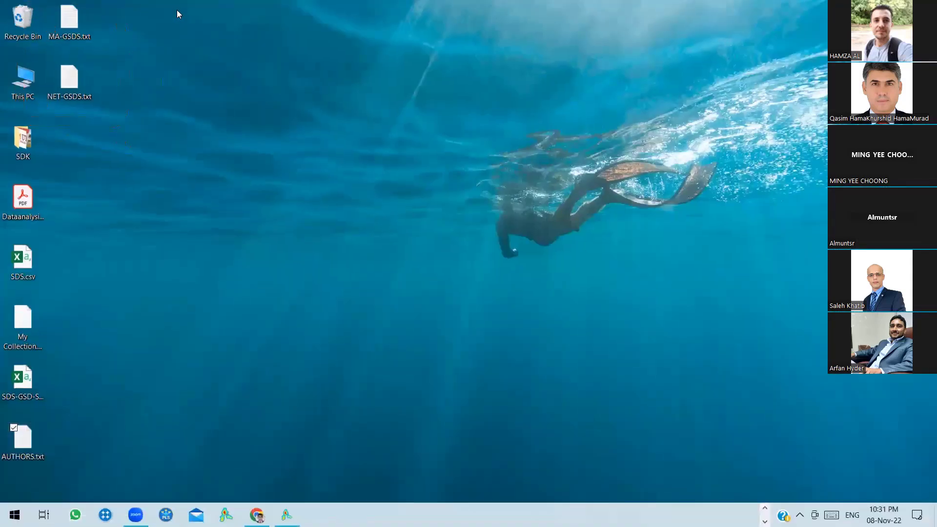
key(alt+Tab)
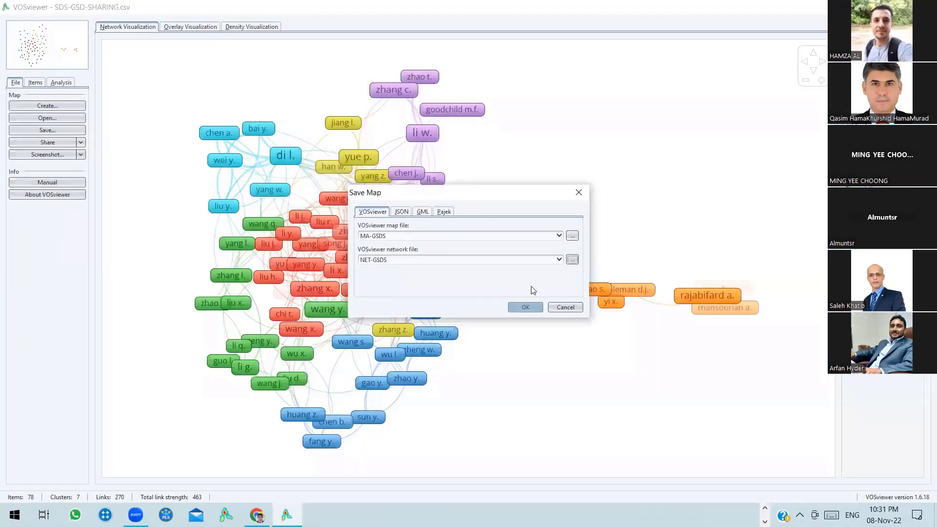
click(565, 307)
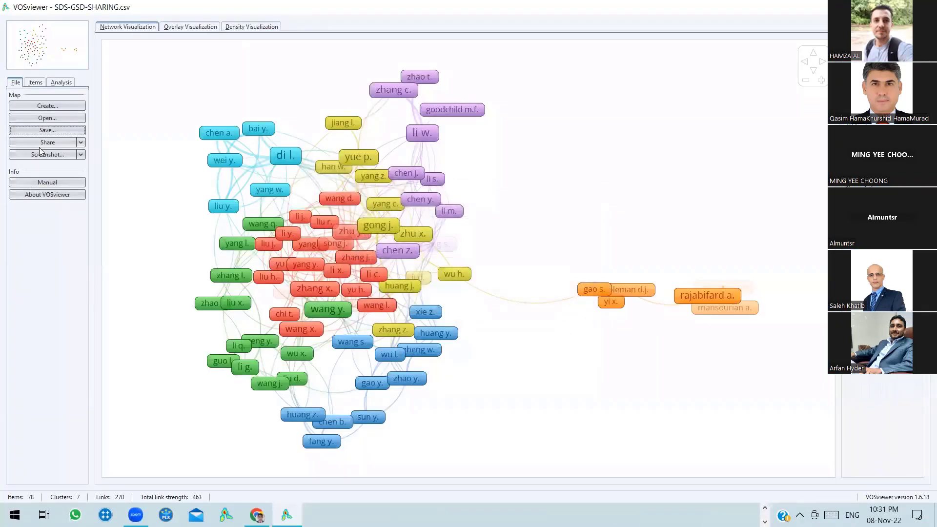
Open the saved map using MA-GSDS.txt as the map file and NET-GSDS.txt as the network file
click(42, 119)
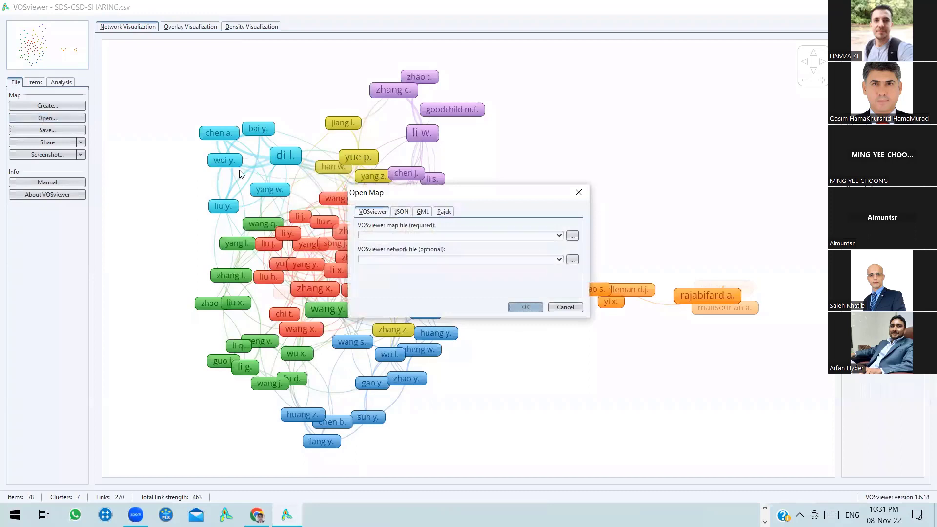
click(572, 236)
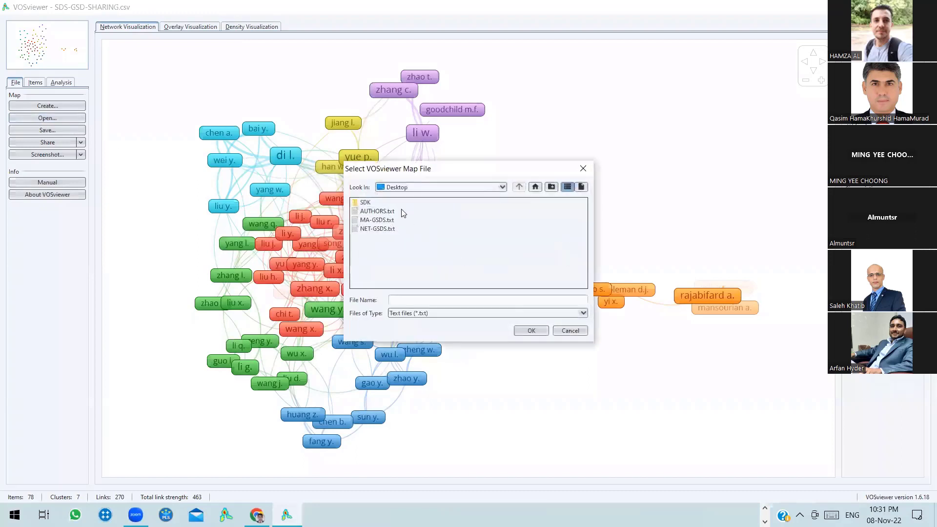
click(388, 223)
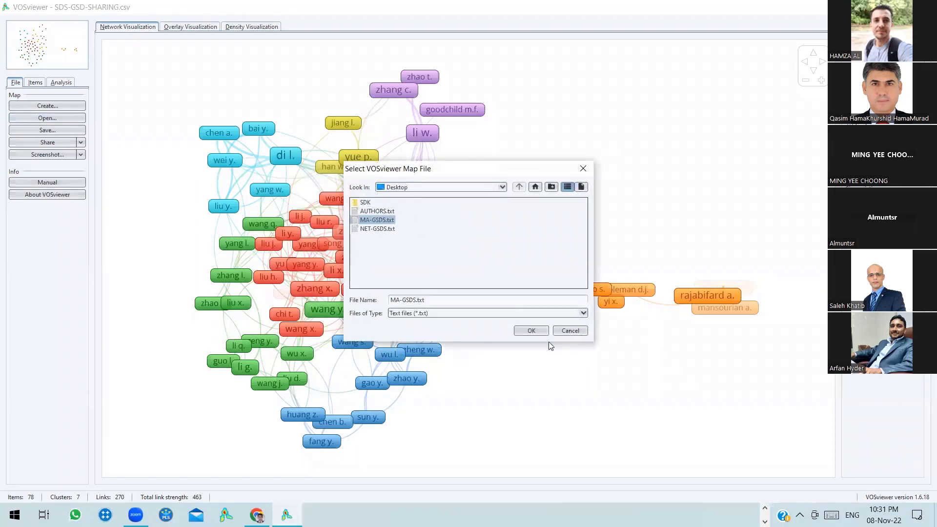
click(533, 330)
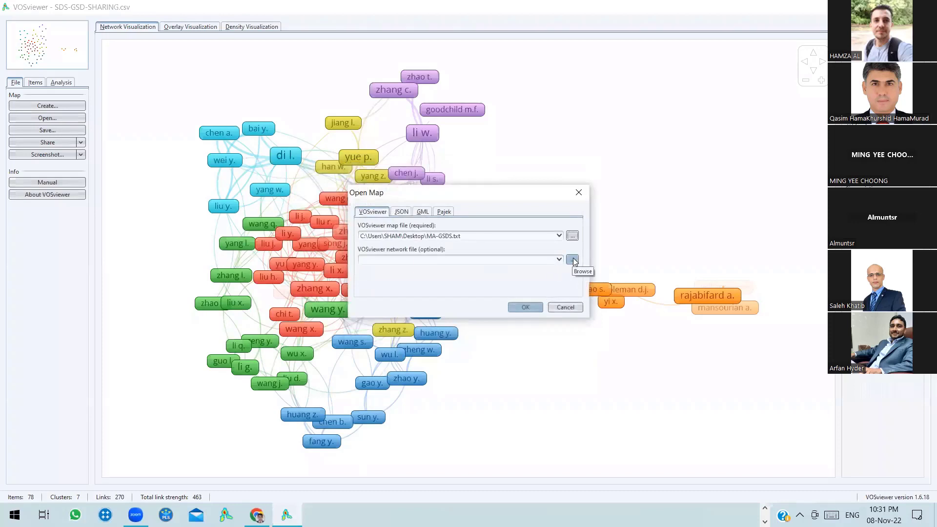
click(383, 229)
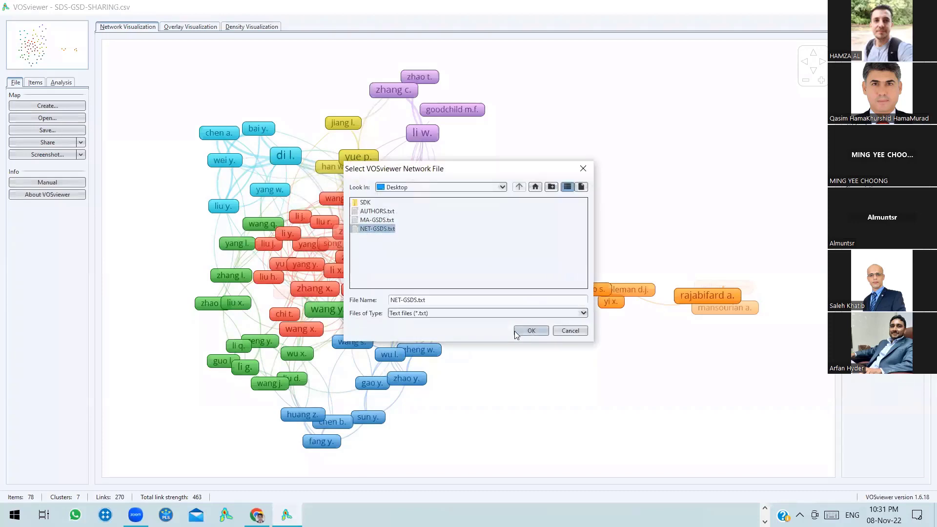
click(515, 331)
click(517, 310)
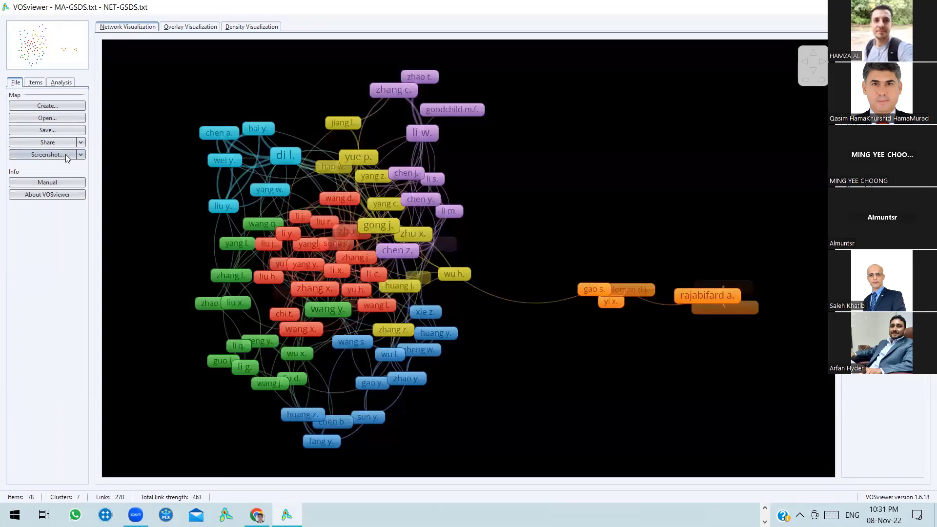
Show the Save, Print and Copy to clipboard options for map screenshots and point them out with red marks
click(81, 155)
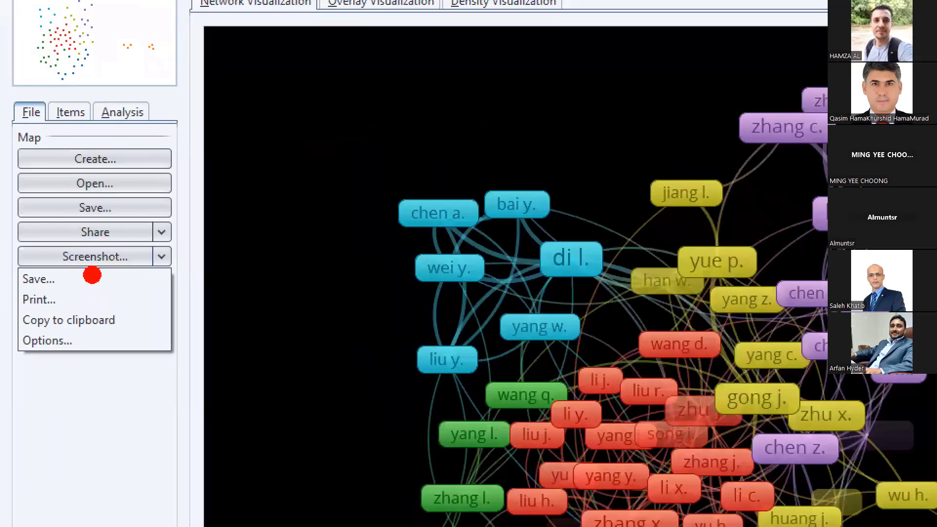
drag(92, 275, 215, 240)
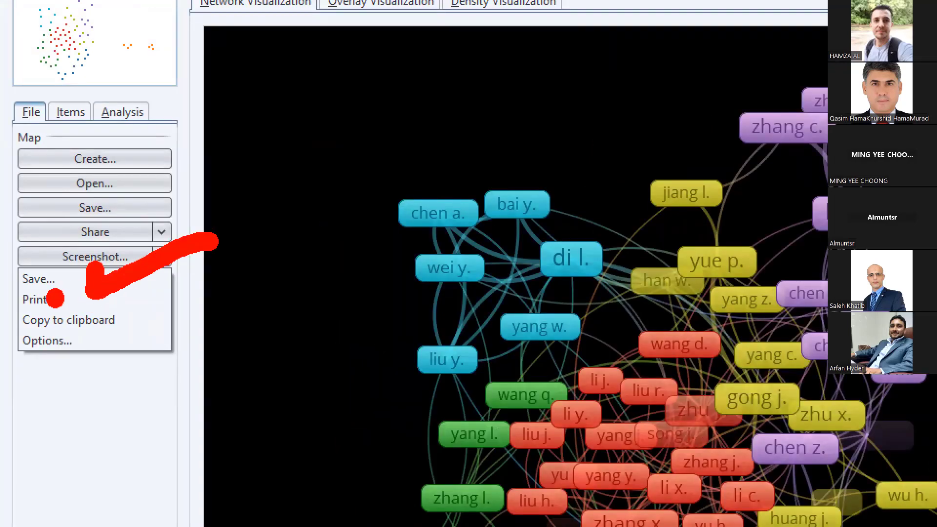
drag(54, 311, 128, 231)
mouse_move(136, 312)
mouse_down()
mouse_move(135, 337)
mouse_move(205, 282)
mouse_up()
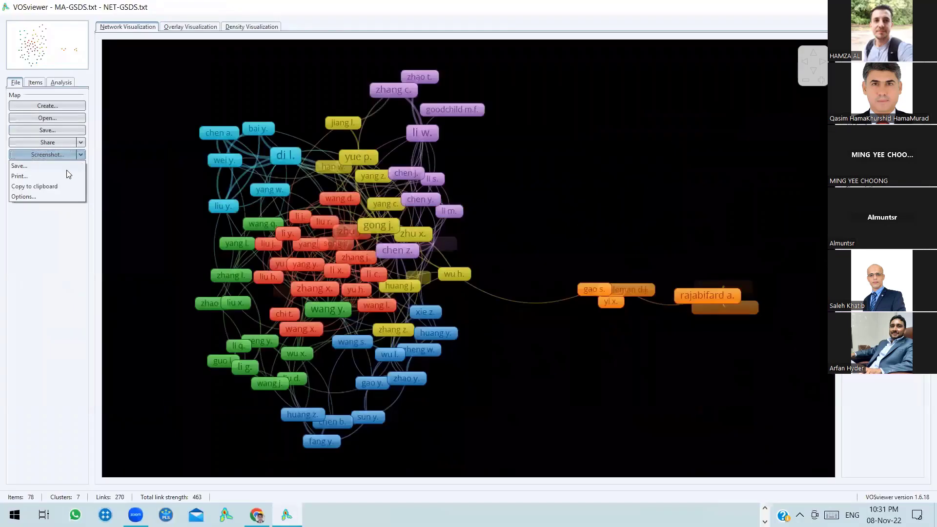
Save a screenshot of the map to the Desktop as a PNG file named GSDSMAP-NET
click(54, 166)
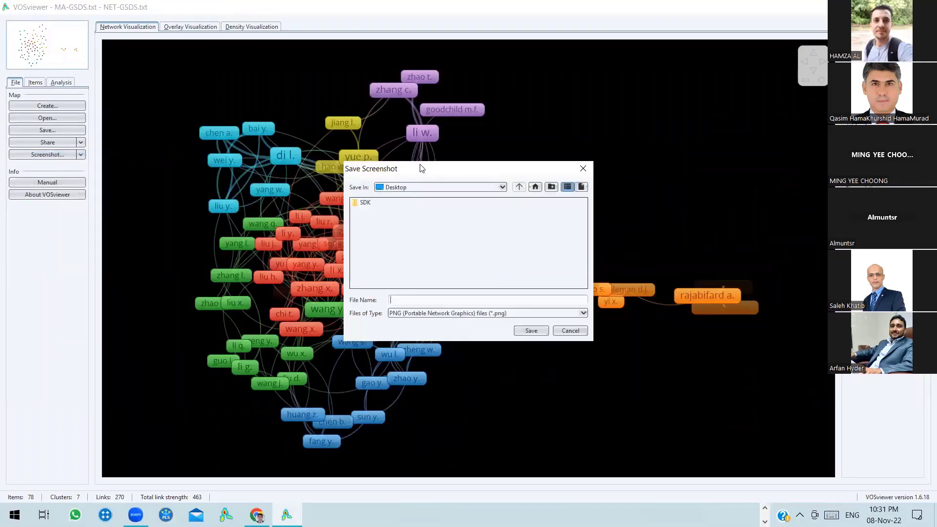
drag(422, 169, 521, 145)
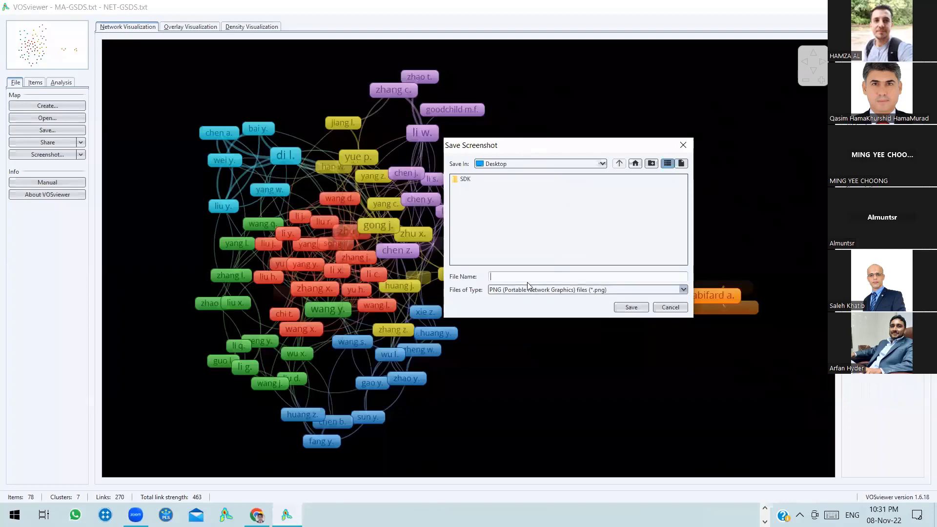
click(527, 290)
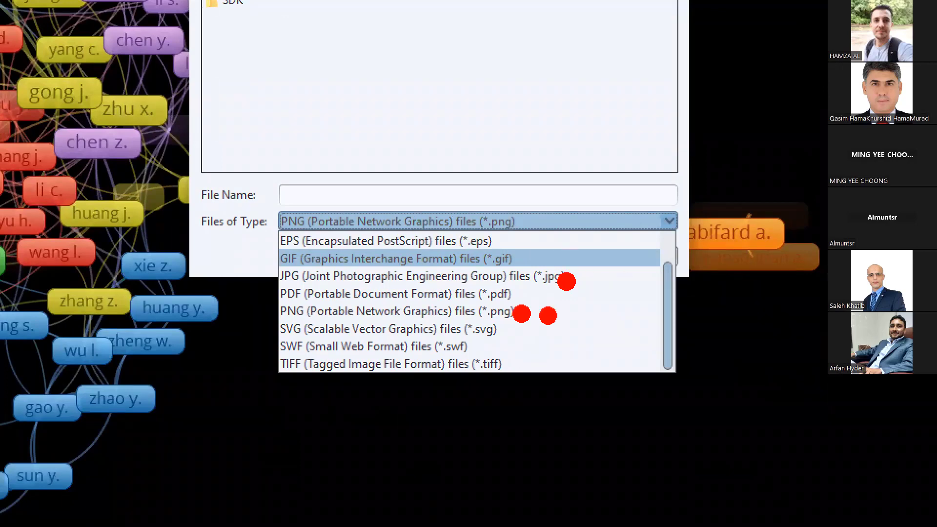
click(581, 312)
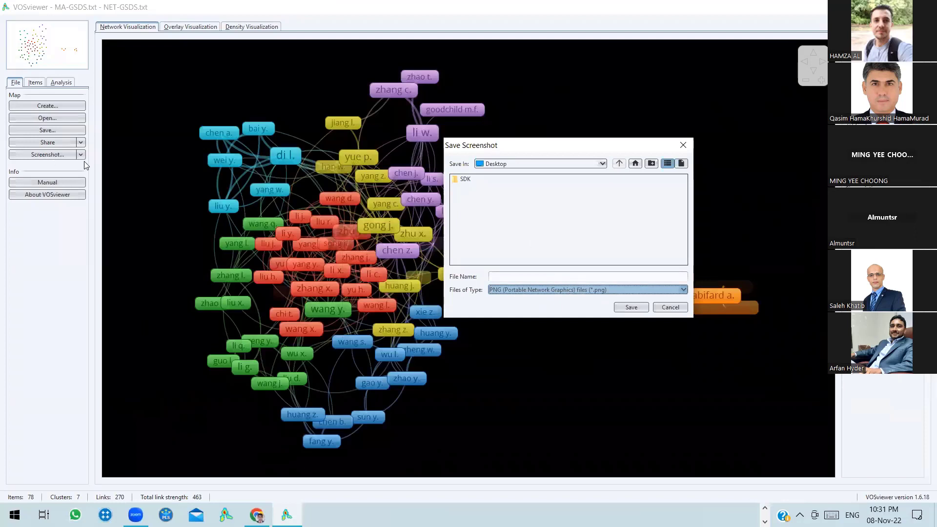
click(526, 274)
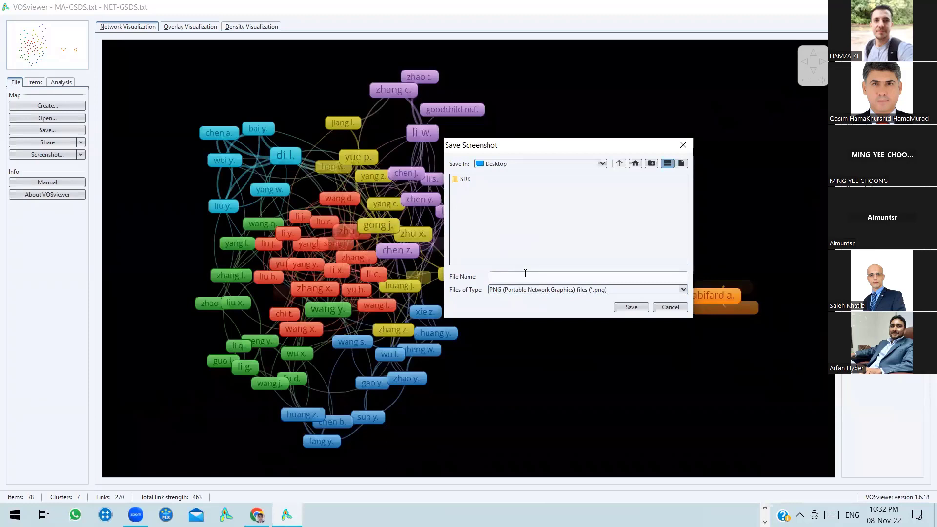
text(GSDSMAP-NET)
click(633, 305)
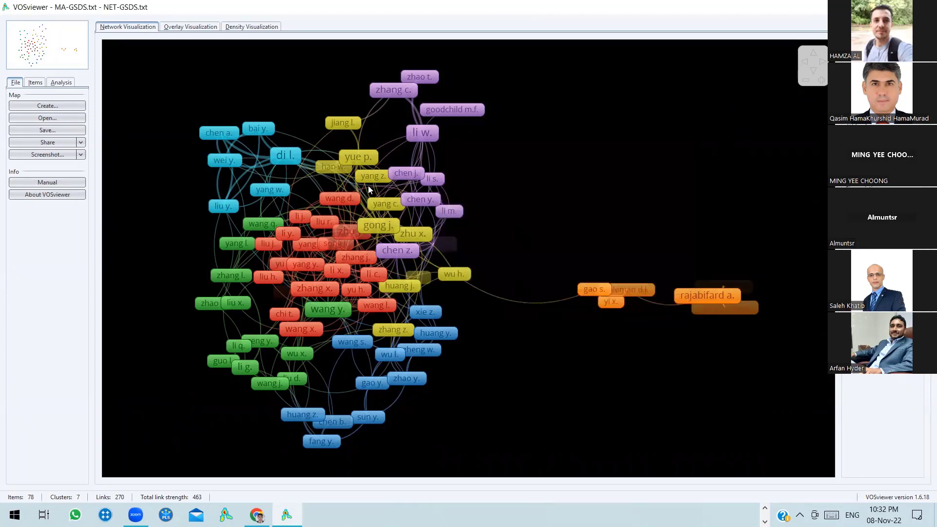
Point out GSDSMAP-NET.png on the desktop with a red mark and return to VOSviewer
key(super+d)
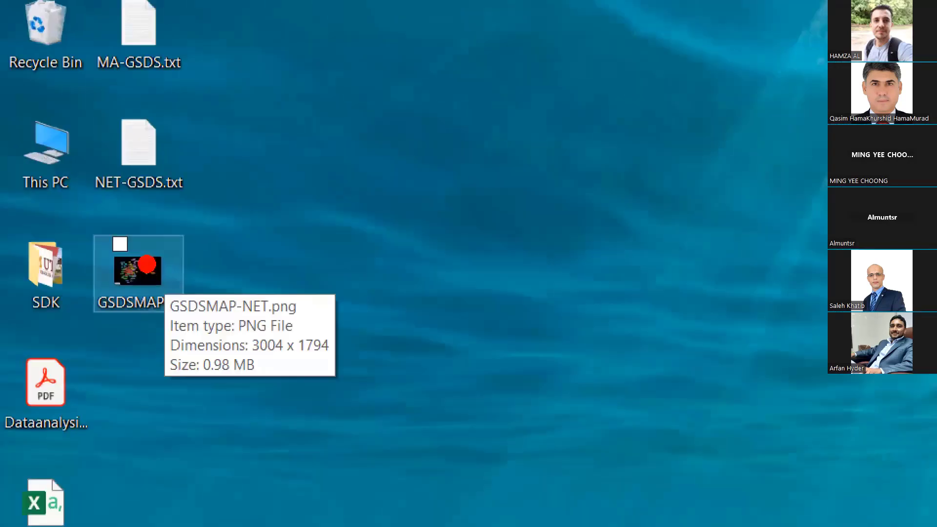
drag(111, 123, 221, 124)
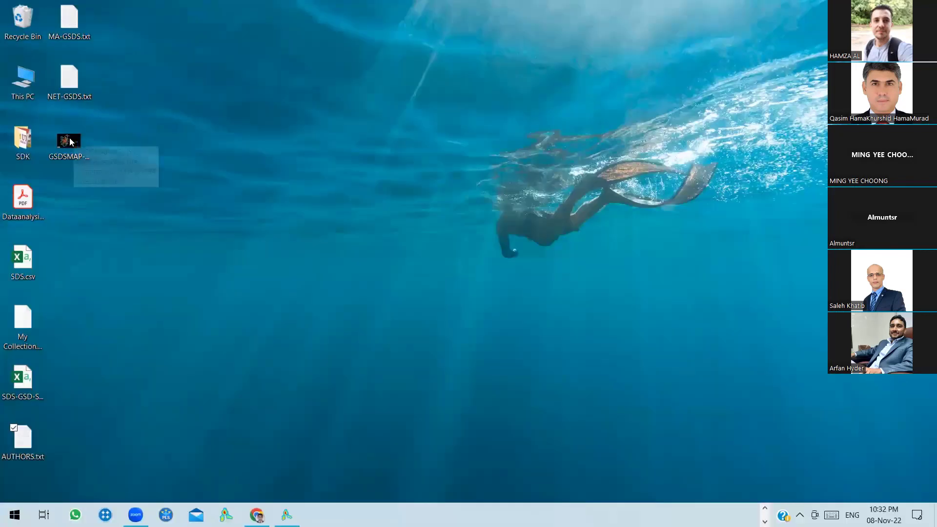
key(alt+Tab)
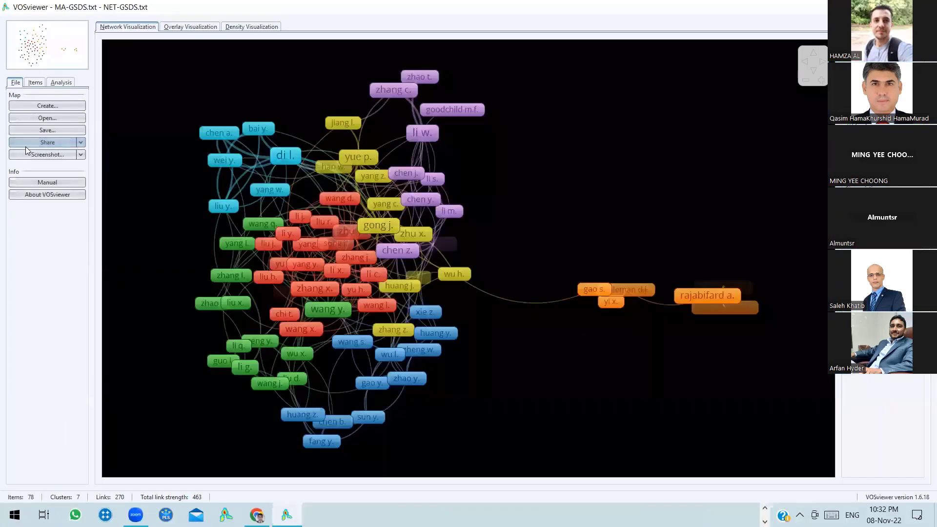
Launch Microsoft Word by running the command WINWORD
click(81, 154)
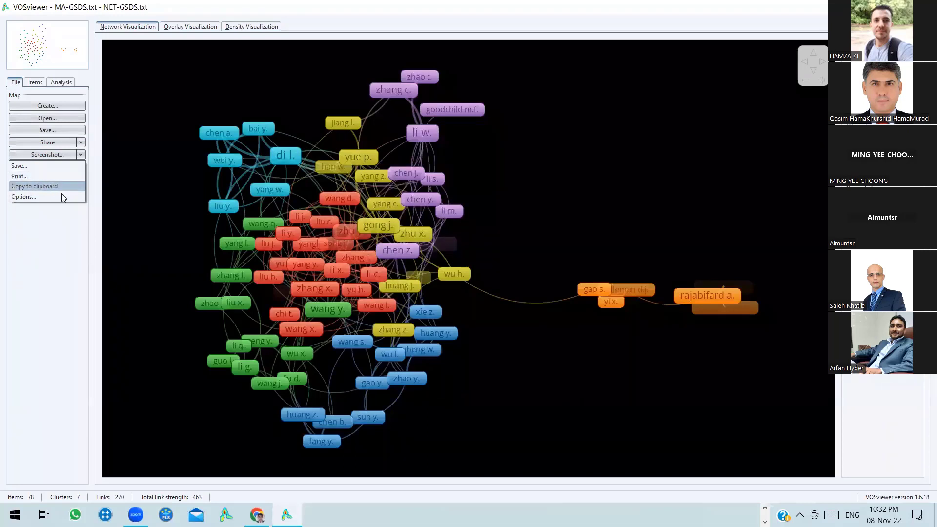
key(super+r)
text(INWO)
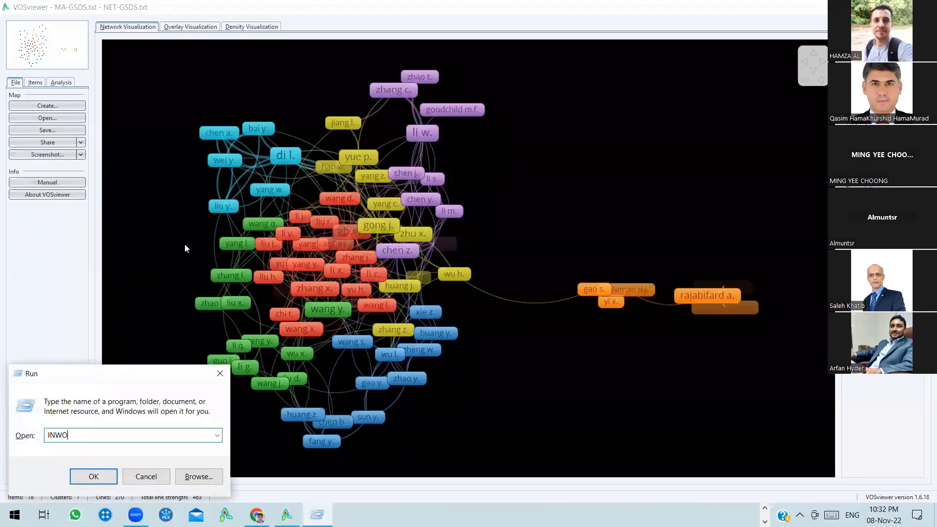
text(RD)
key(Home)
text(W)
key(Return)
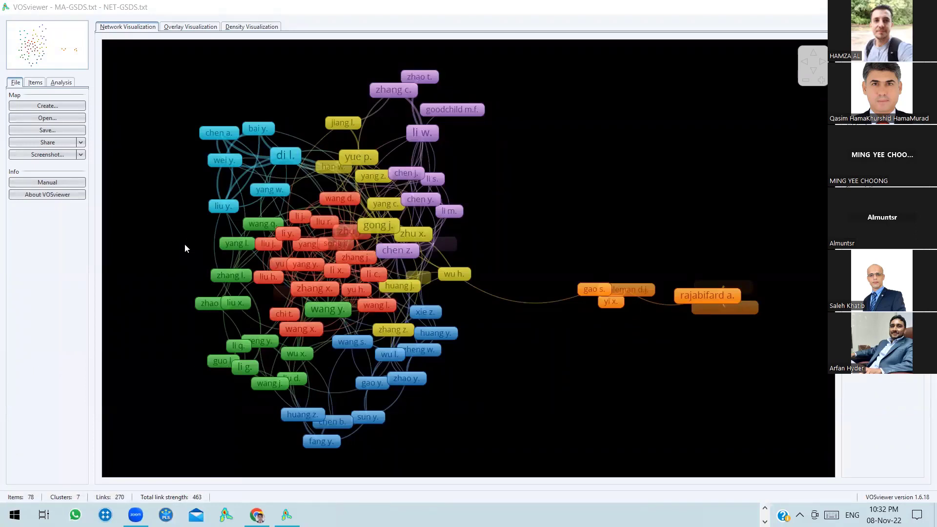
Copy the map screenshot to the clipboard and switch to the vosviewer.pptx presentation in PowerPoint
click(81, 155)
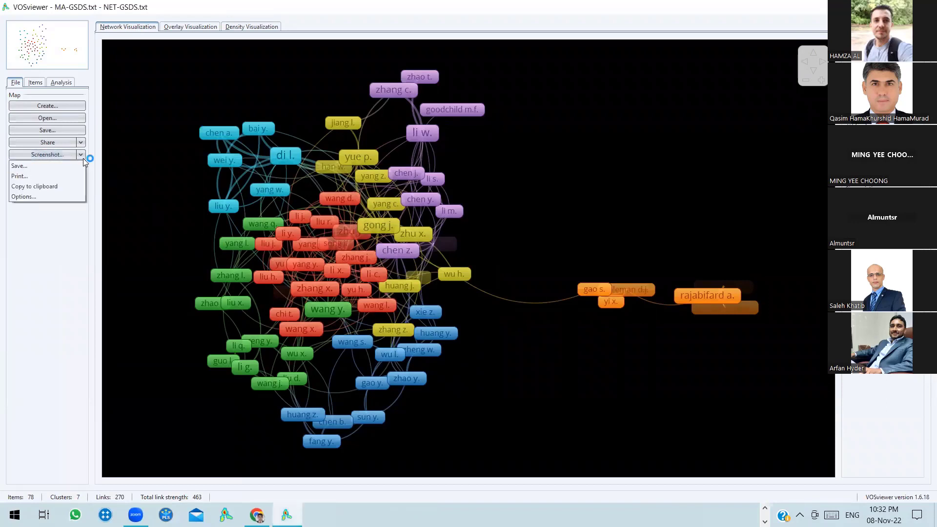
click(58, 186)
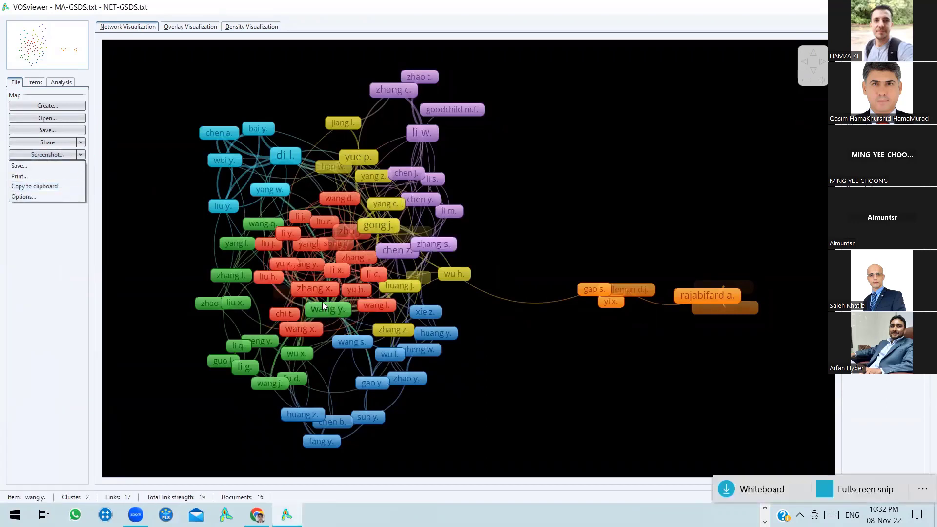
key(alt+Tab)
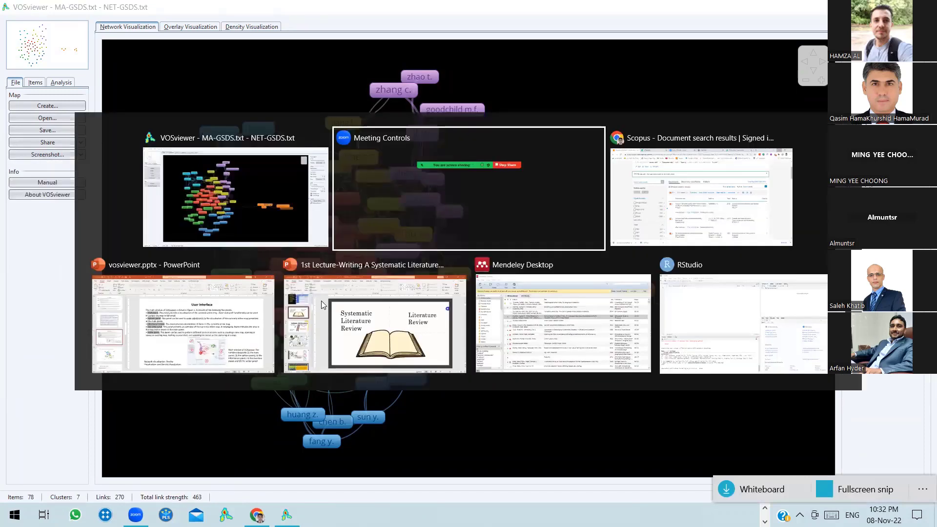
key(alt+Tab)
key(alt+Tab)
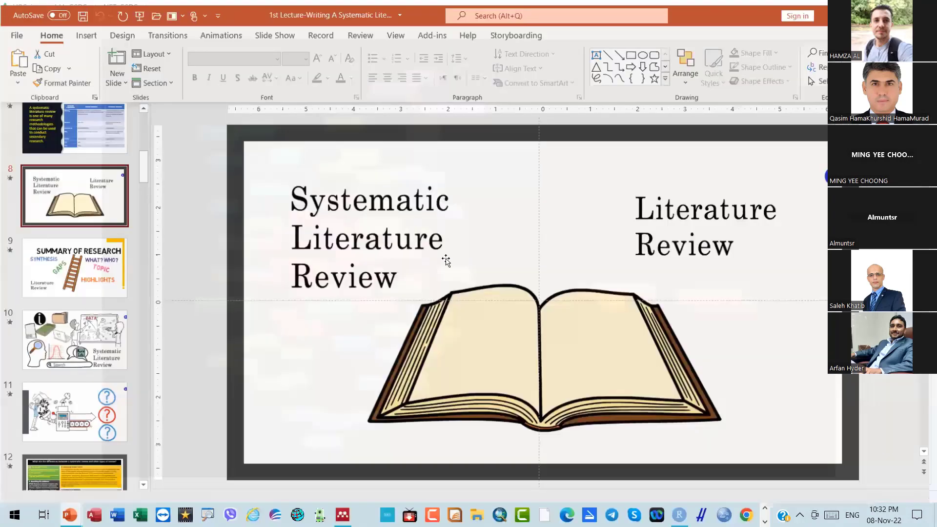
key(alt+Tab)
key(alt+Tab)
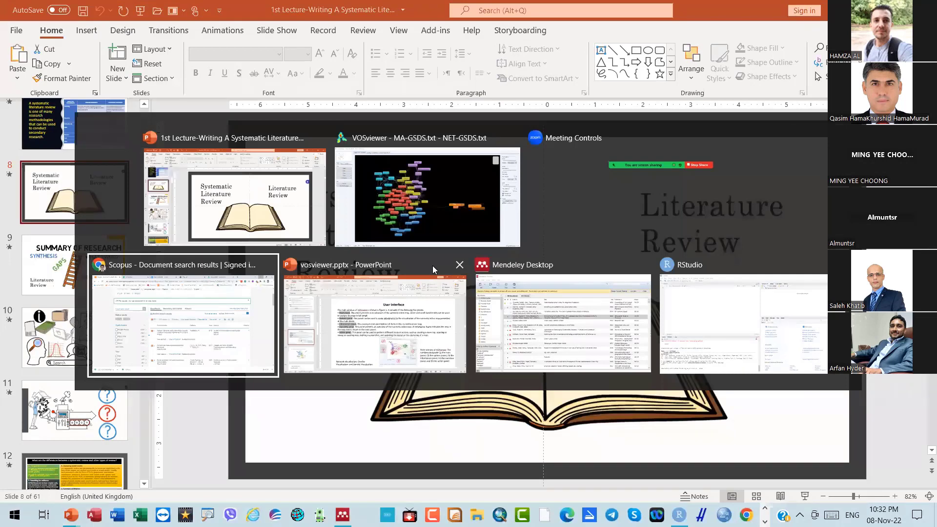
click(432, 265)
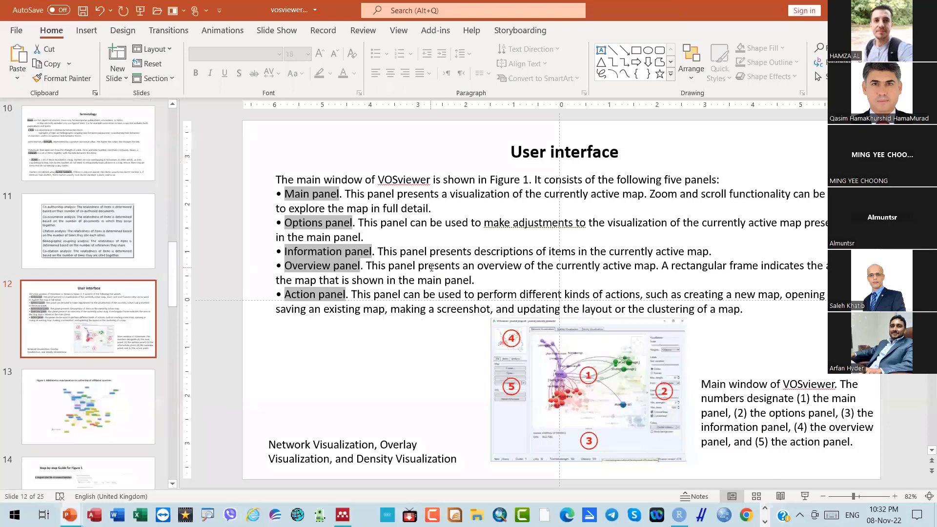
Try pasting the copied map onto the User interface slide, undo the paste, and switch back to VOSviewer
key(ctrl+v)
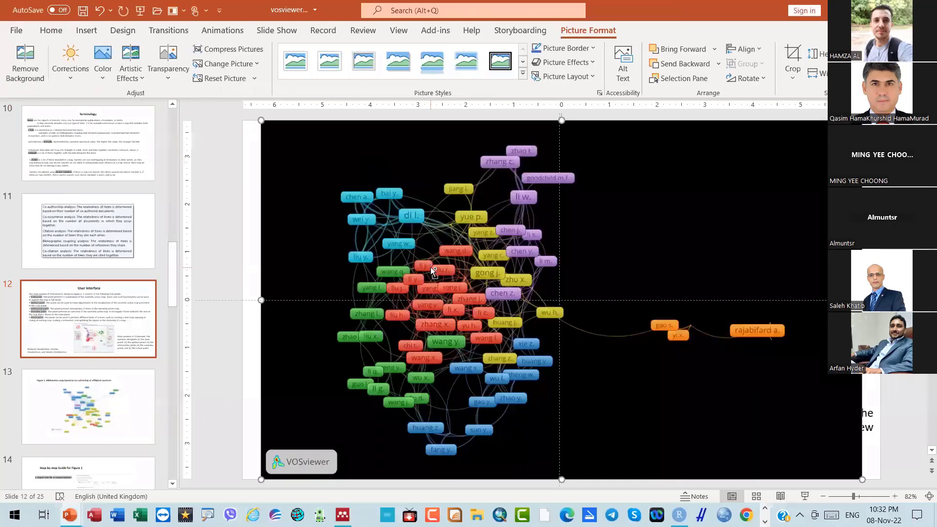
key(ctrl+z)
key(alt+Tab)
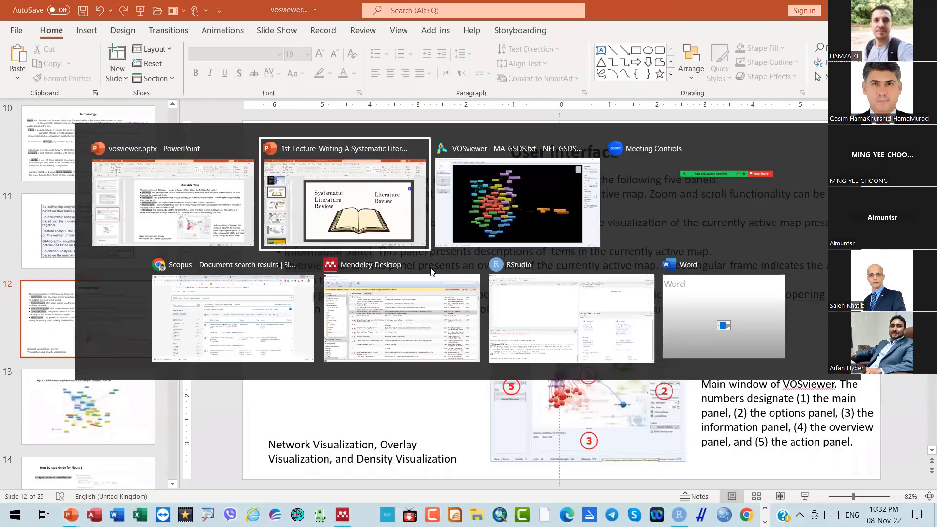
key(alt+Tab)
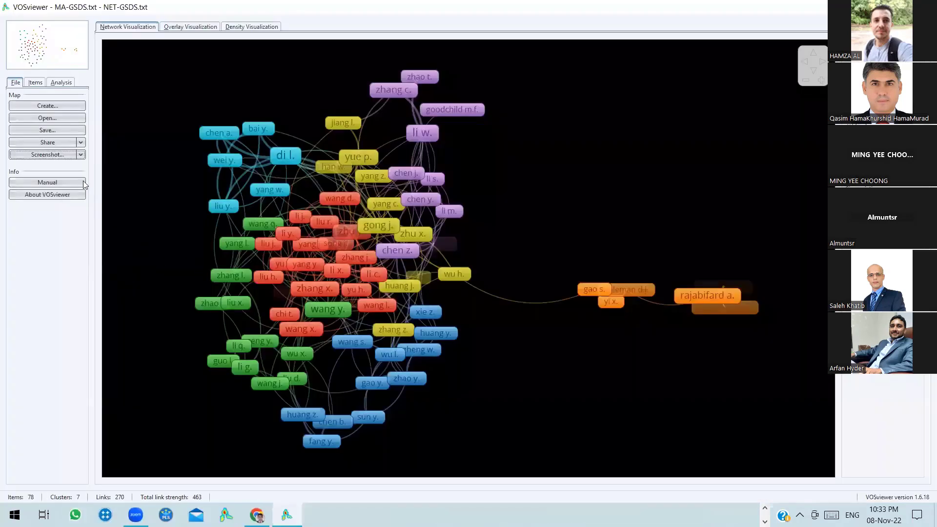
Review the scaling, labeling, border and background settings in Screenshot Options, and cancel without changing them
click(81, 155)
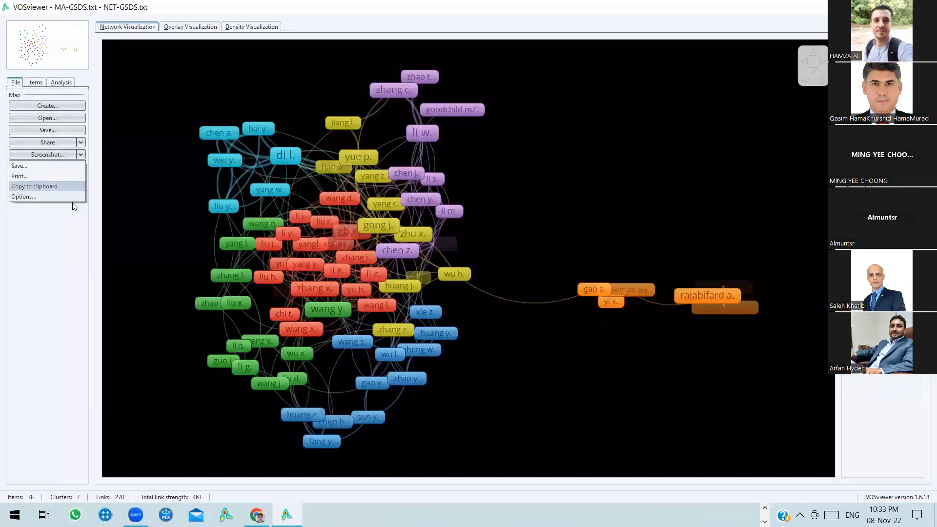
click(72, 198)
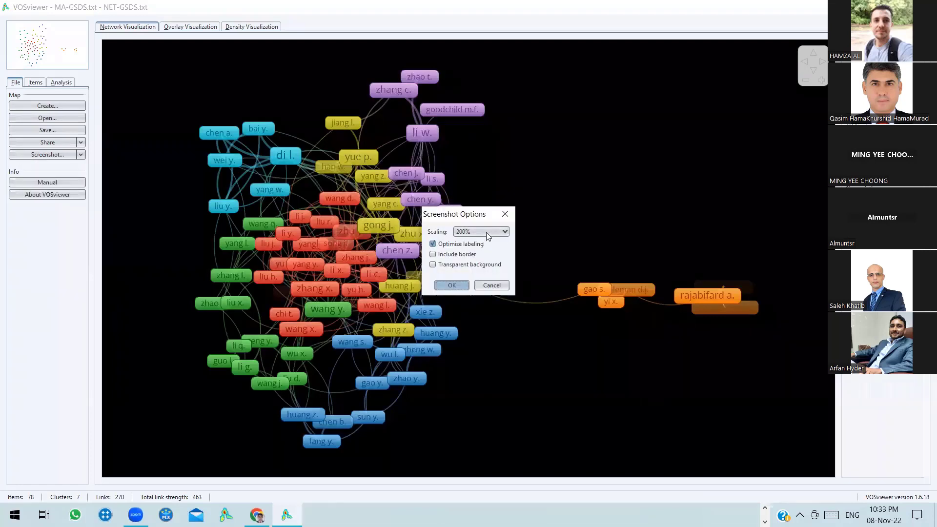
click(485, 287)
click(485, 288)
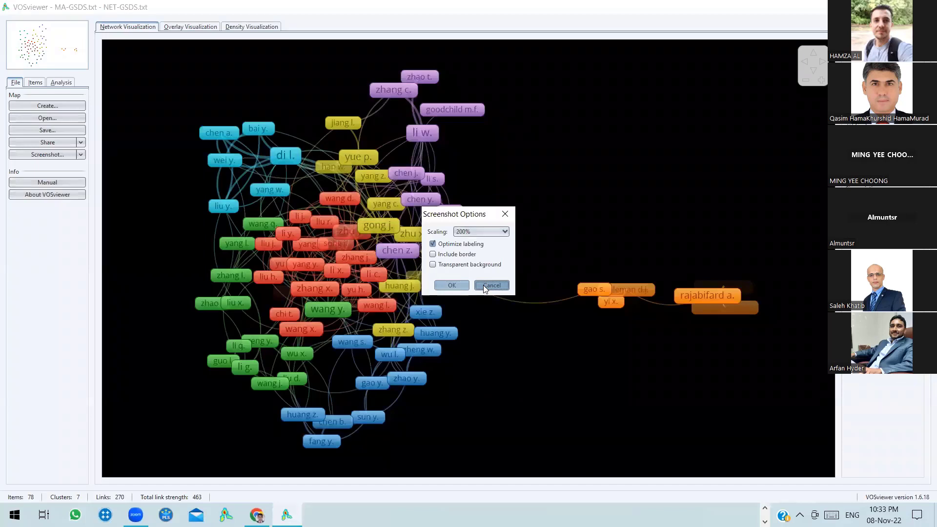
click(485, 288)
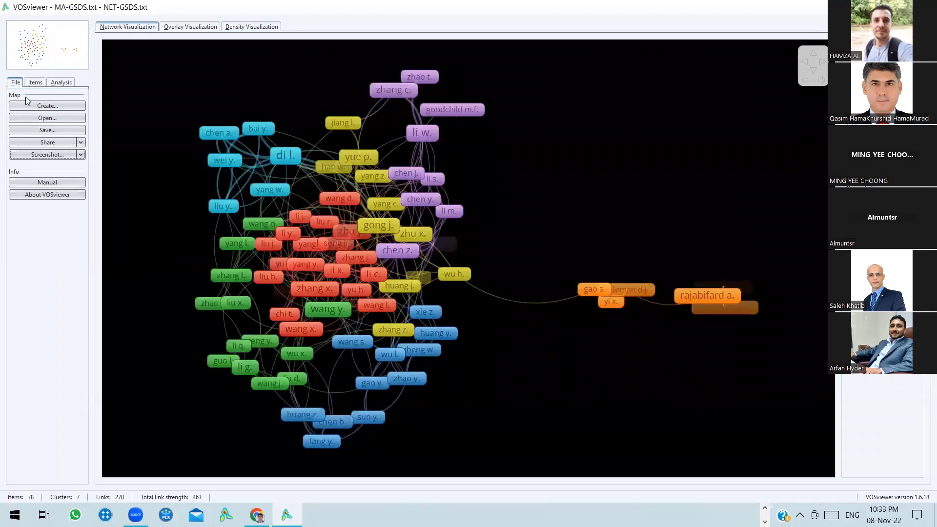
Start a new map based on bibliographic data, reading the Scopus database file SDS-GSD-SHARING.csv
click(48, 106)
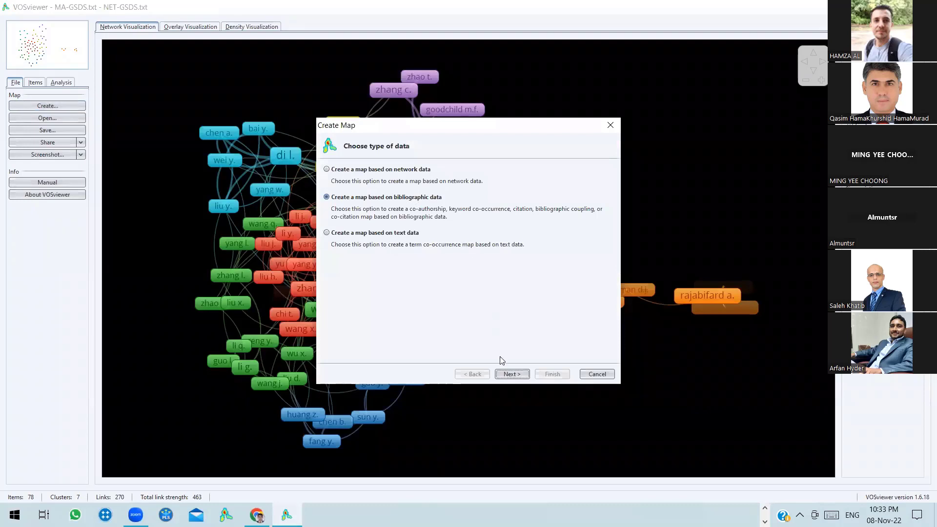
click(511, 374)
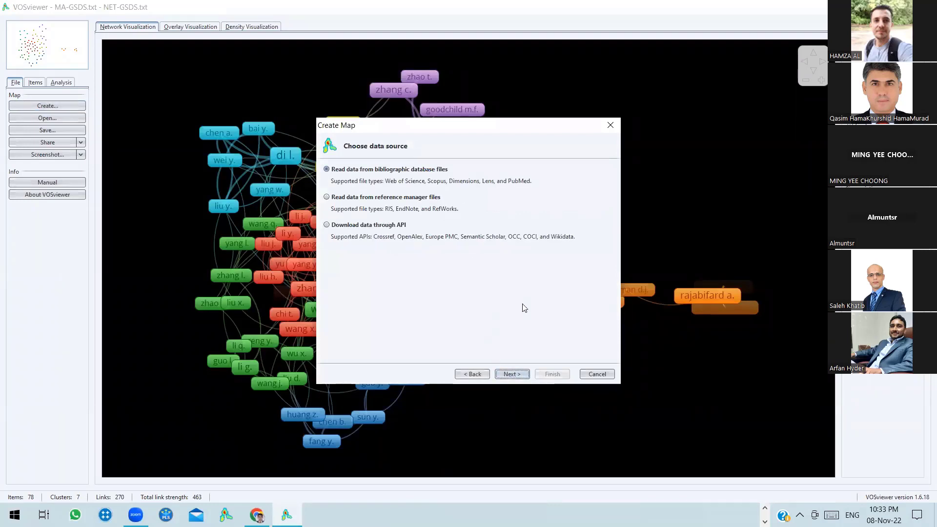
click(512, 374)
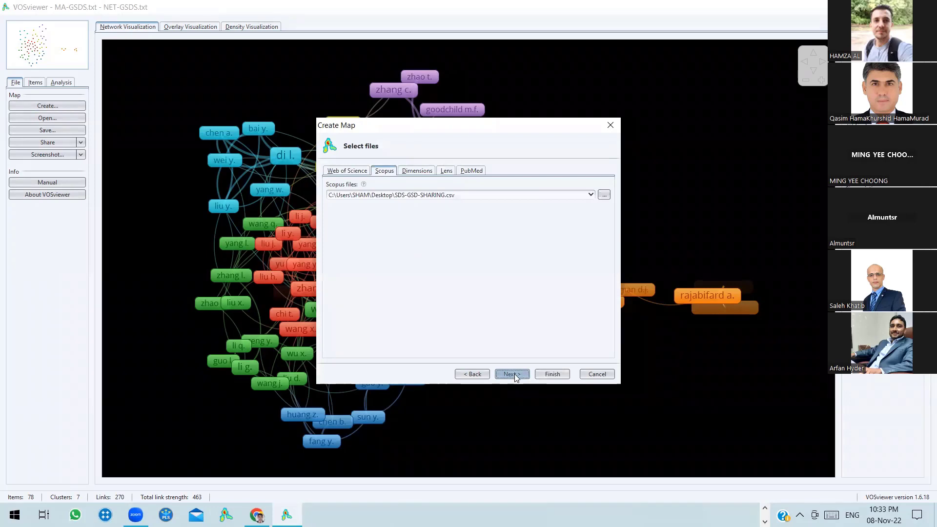
click(514, 374)
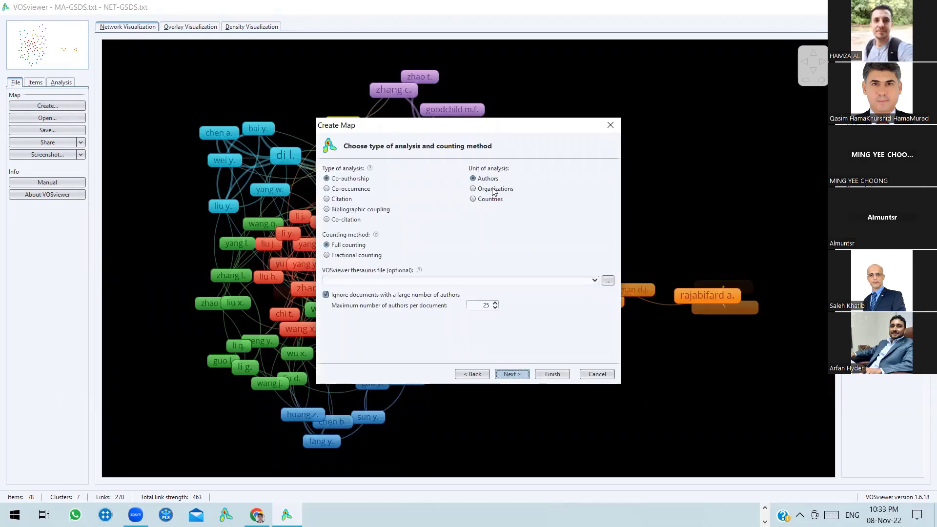
Set the co-authorship unit of analysis to Countries, lower the maximum number of countries per document, and continue to the thresholds
click(490, 200)
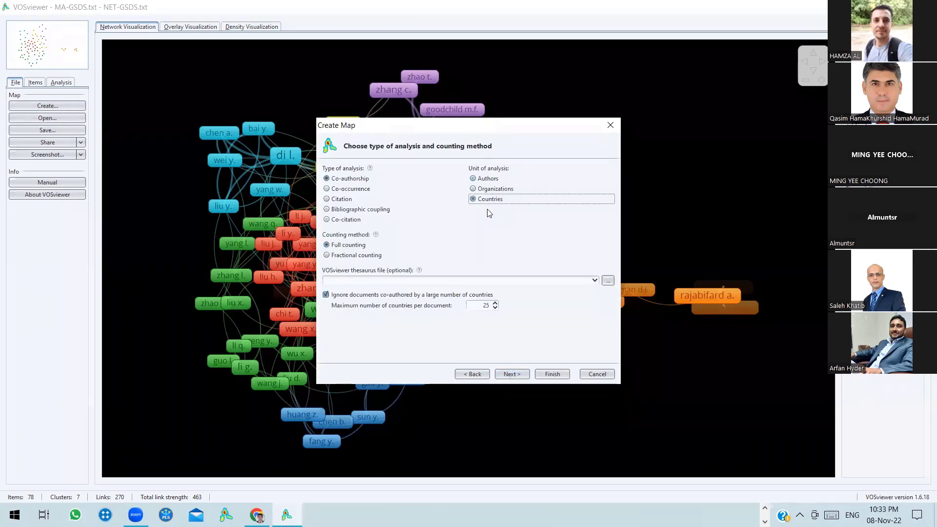
click(495, 308)
click(495, 308)
click(495, 308)
click(495, 308)
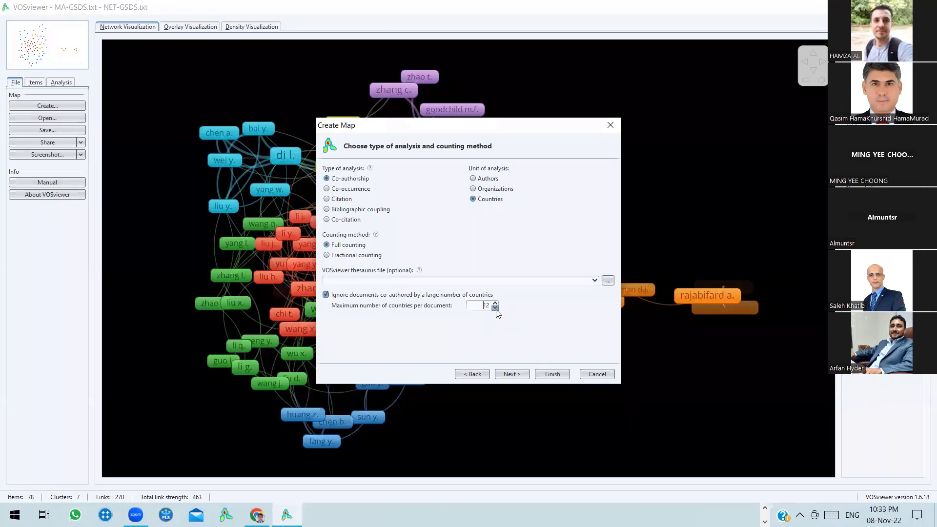
click(496, 308)
click(496, 308)
click(510, 376)
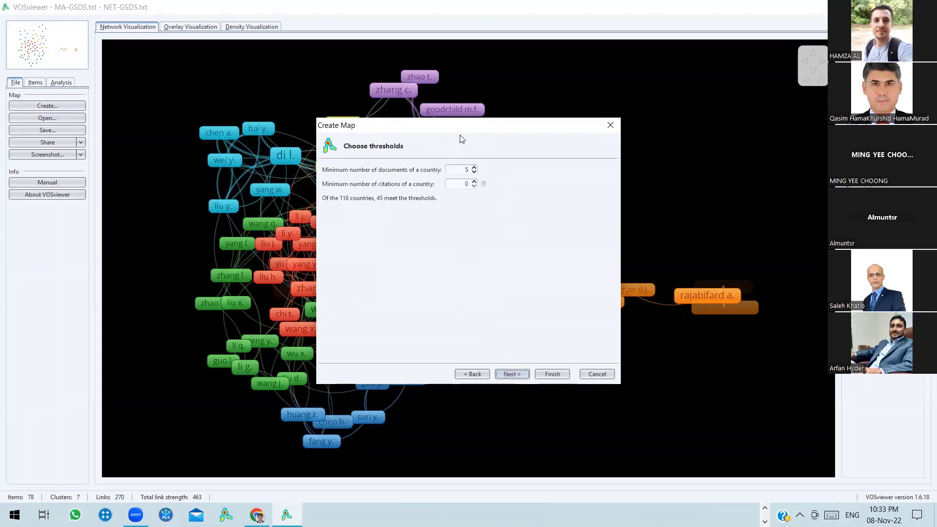
Accept the minimum document and citation thresholds for the countries and continue to the list of selected countries
click(474, 181)
click(514, 374)
click(514, 375)
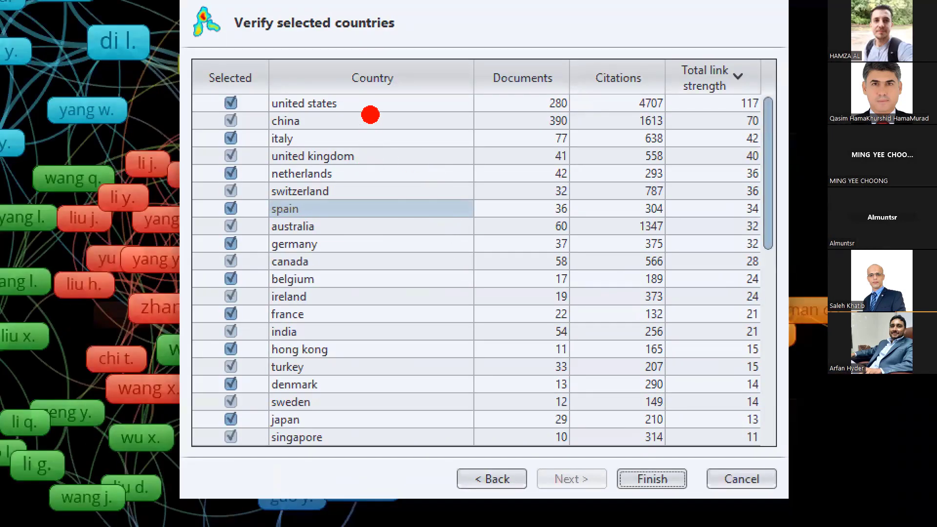
Review the leading countries in the verification list and sort it by number of documents in descending order
click(374, 106)
click(388, 142)
click(388, 240)
click(383, 324)
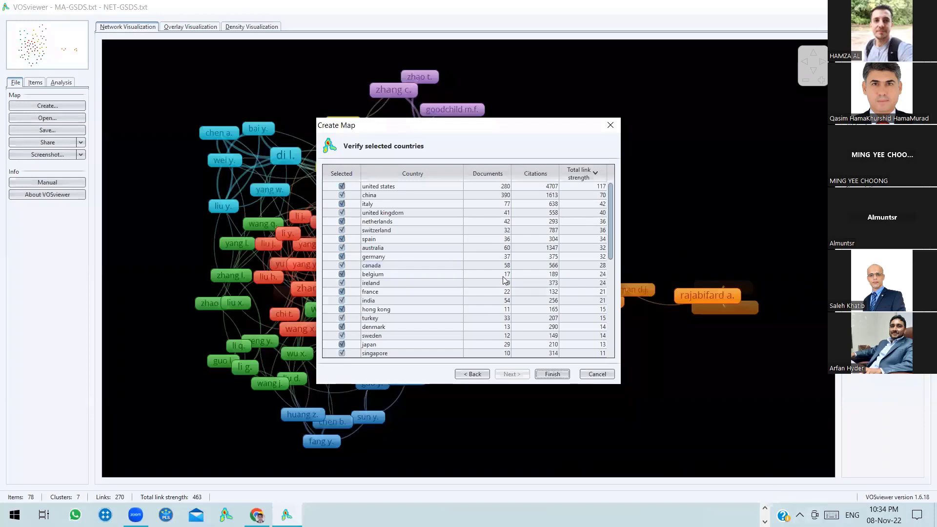
click(480, 174)
click(480, 174)
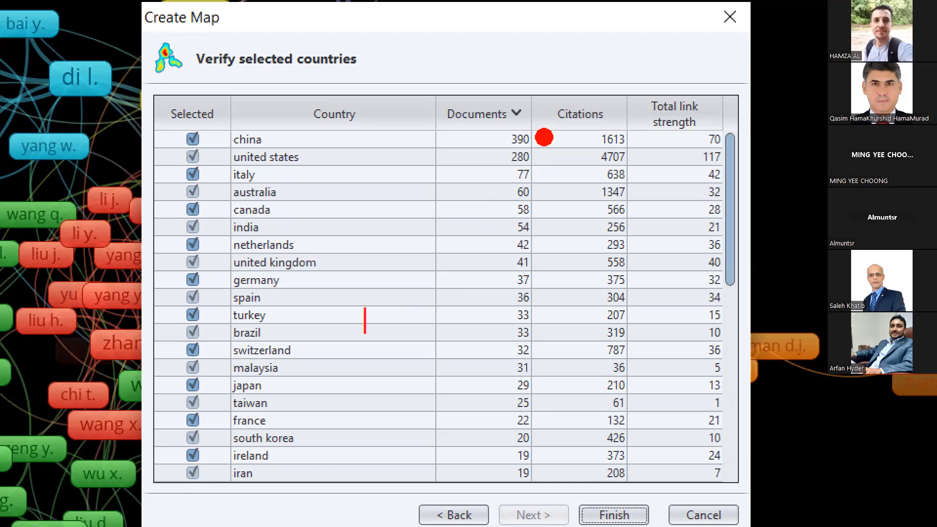
Annotate the enlarged country list with the note "ALL AUTHORS FROM CHINA NATION CHINESS OR NOT" and end text entry
text(ALL A)
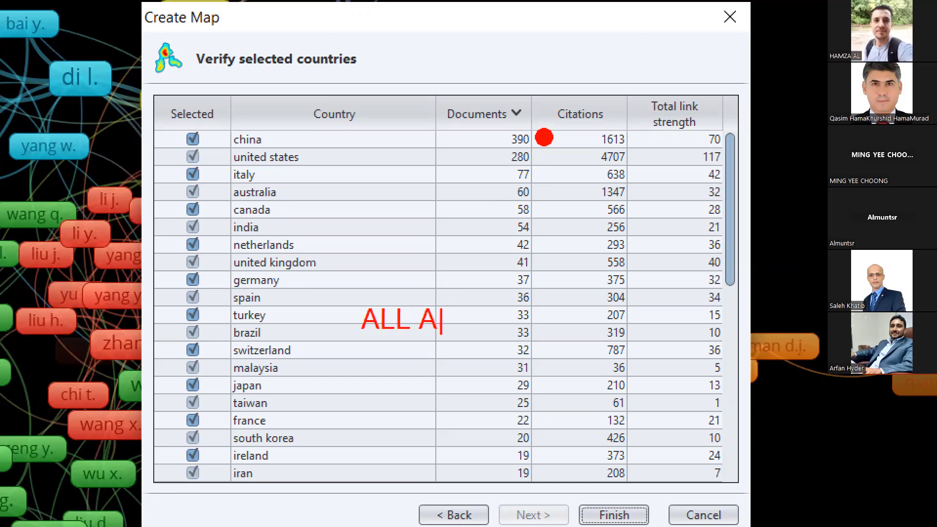
text(UTHORS)
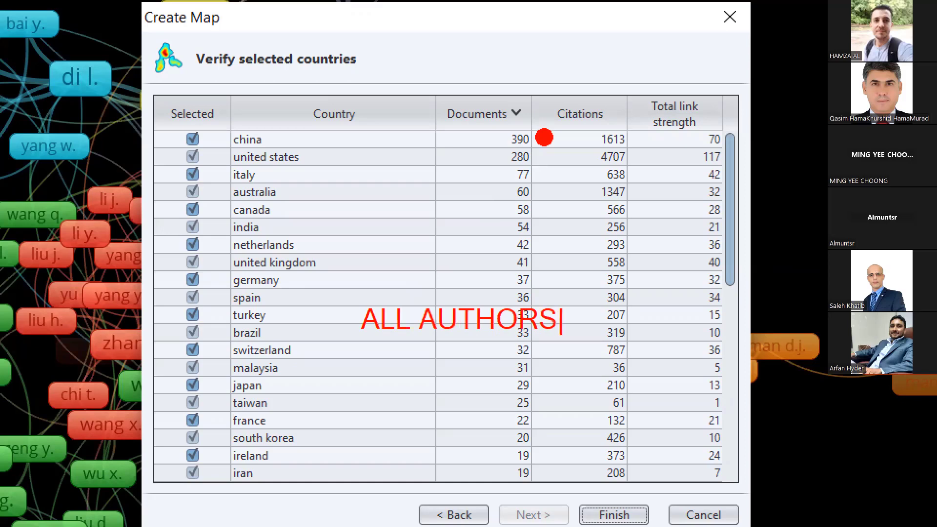
text( FROM)
text(CHI)
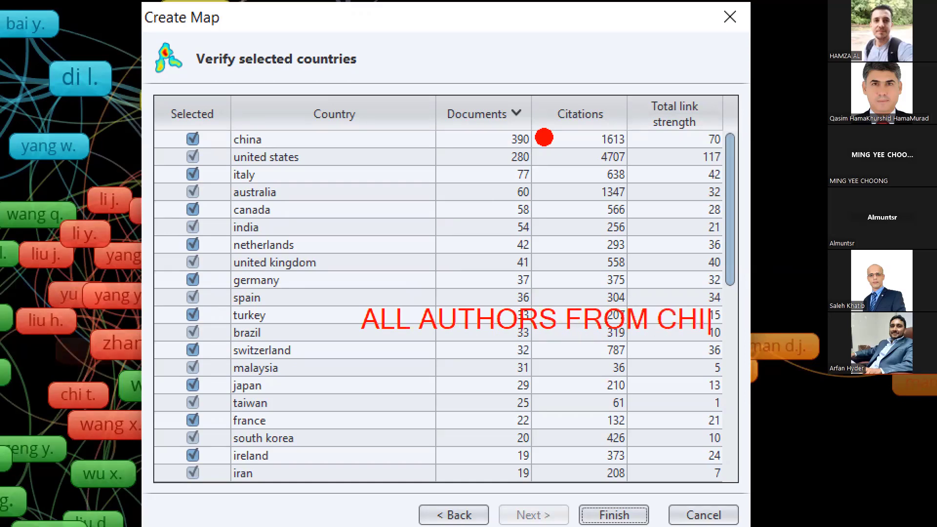
text(NA)
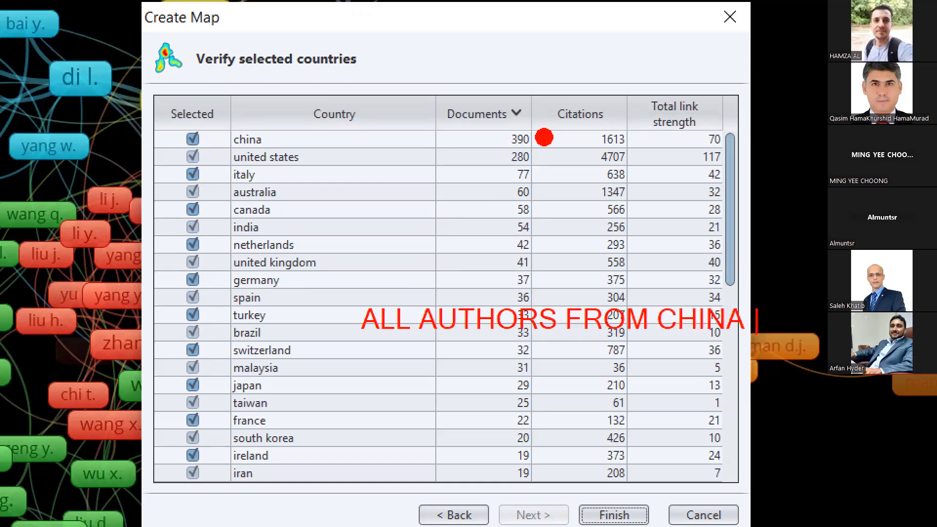
key(Return)
text(NATION)
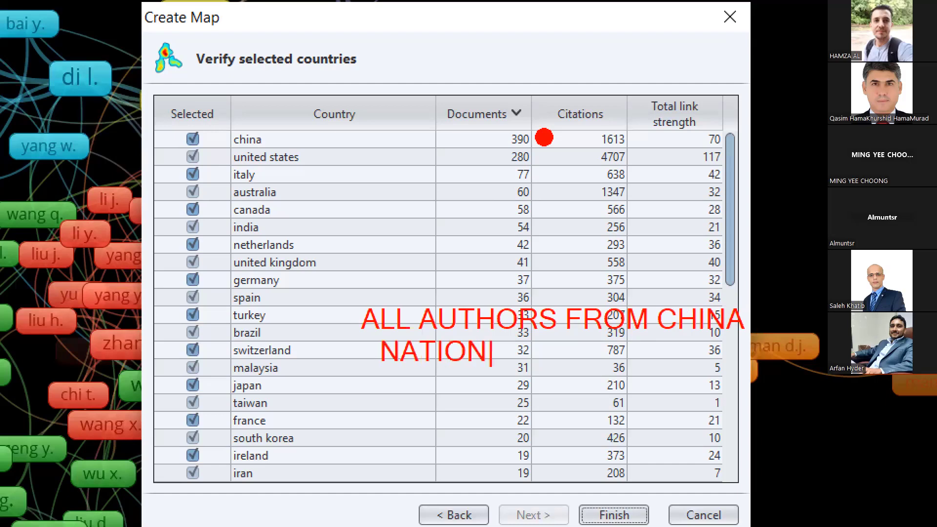
key(Return)
text(CHINE)
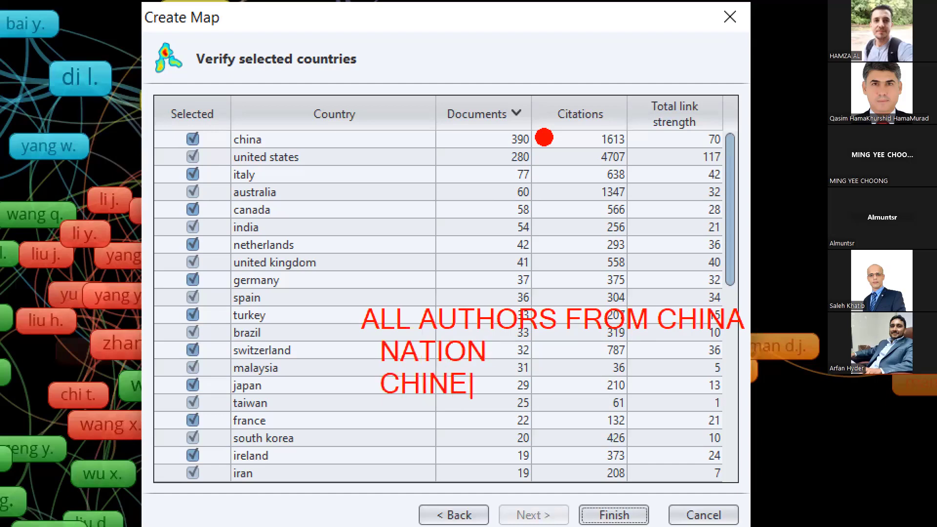
text(SS O)
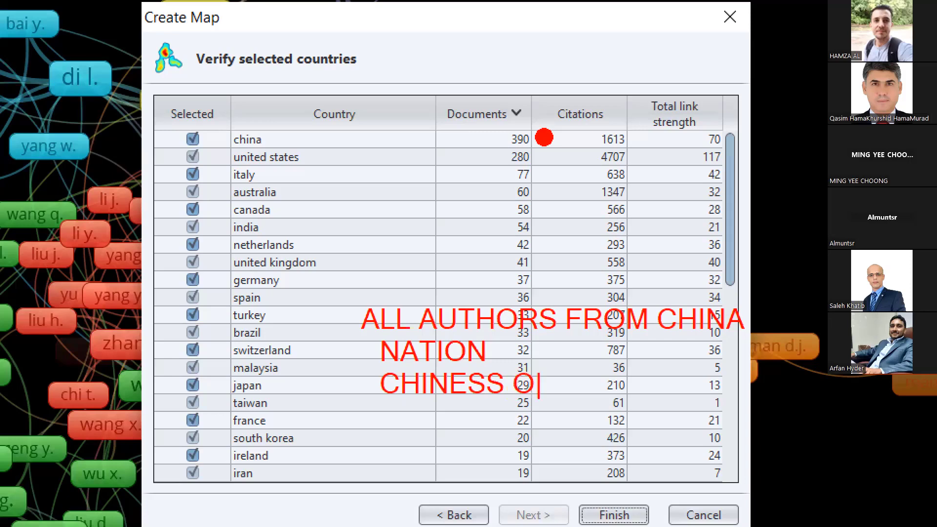
text(R NOT)
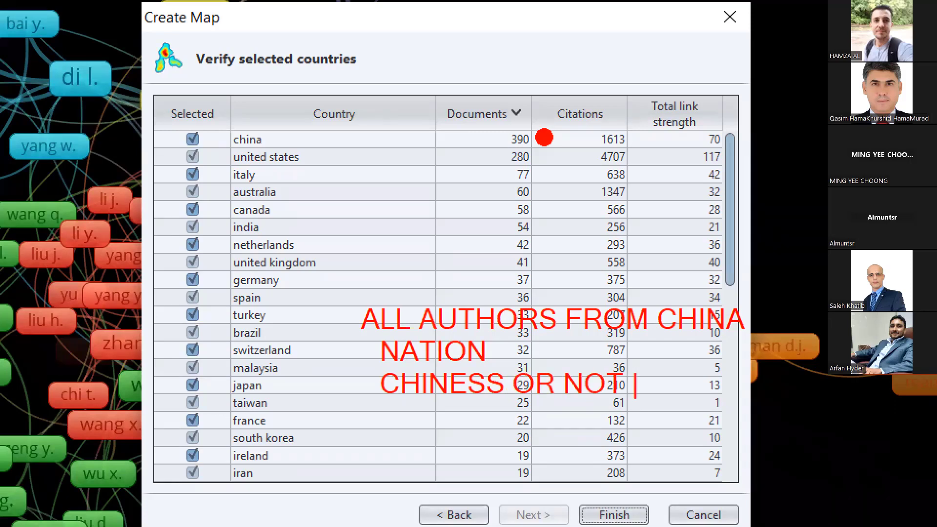
key(Escape)
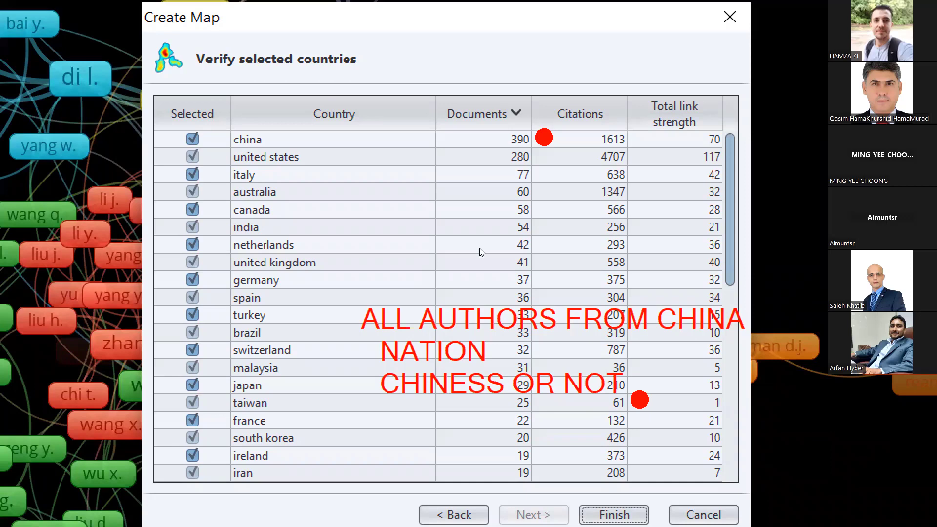
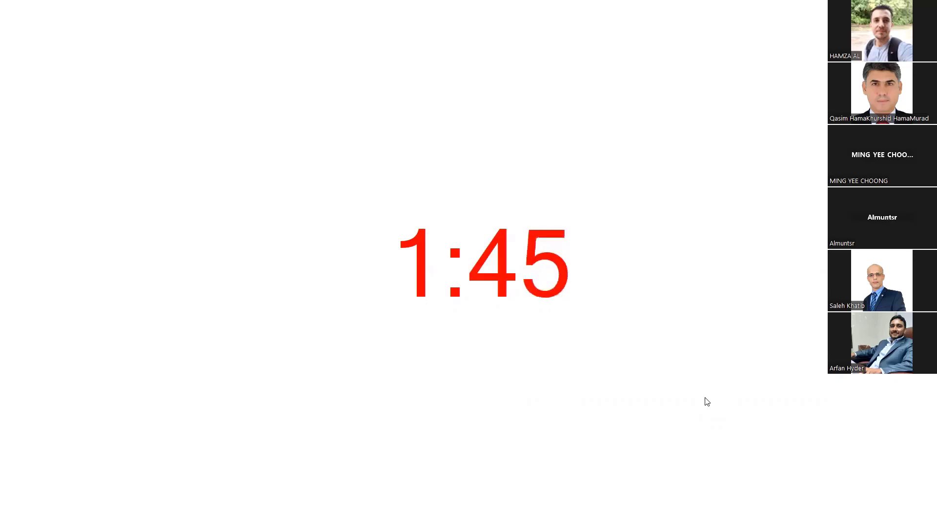
Leave the break timer and generate the country co-authorship map, showing only the largest set of connected items
key(Escape)
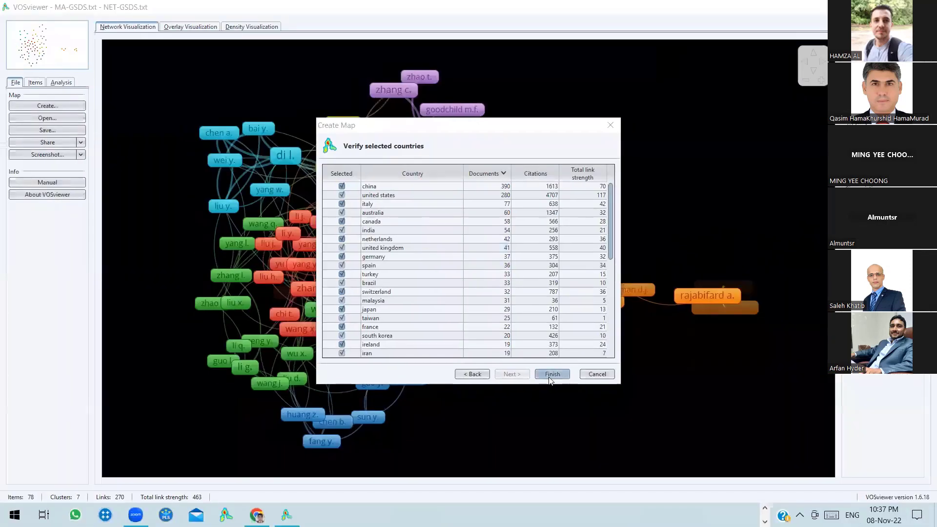
click(550, 378)
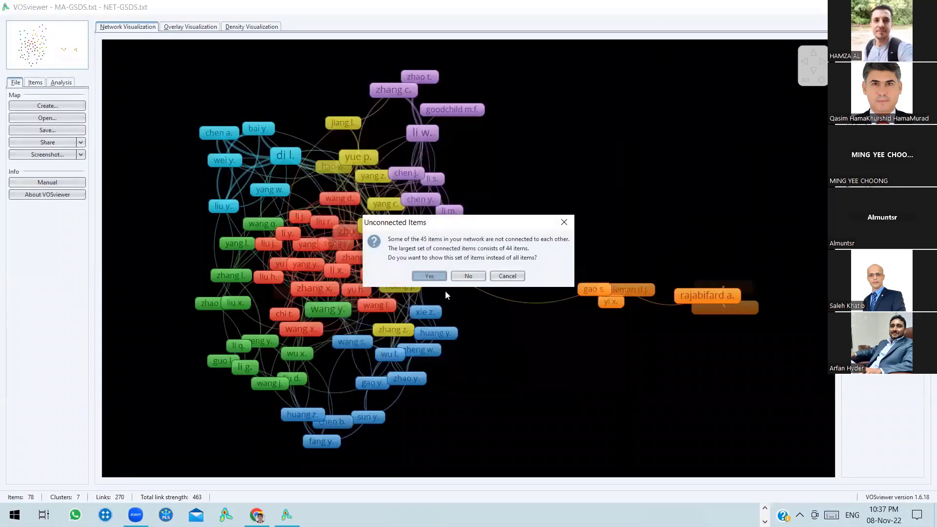
click(428, 276)
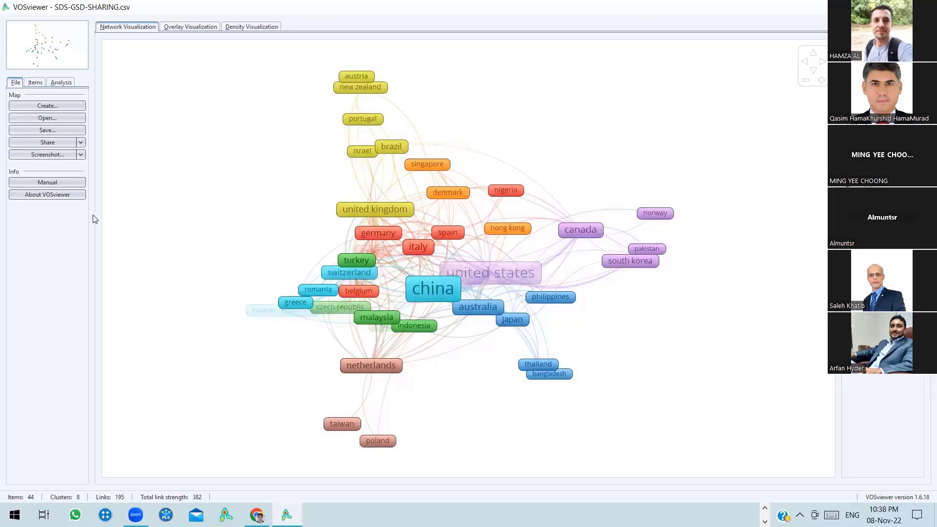
Look over the sharing options and copy a screenshot of the country co-authorship map to the clipboard
click(81, 142)
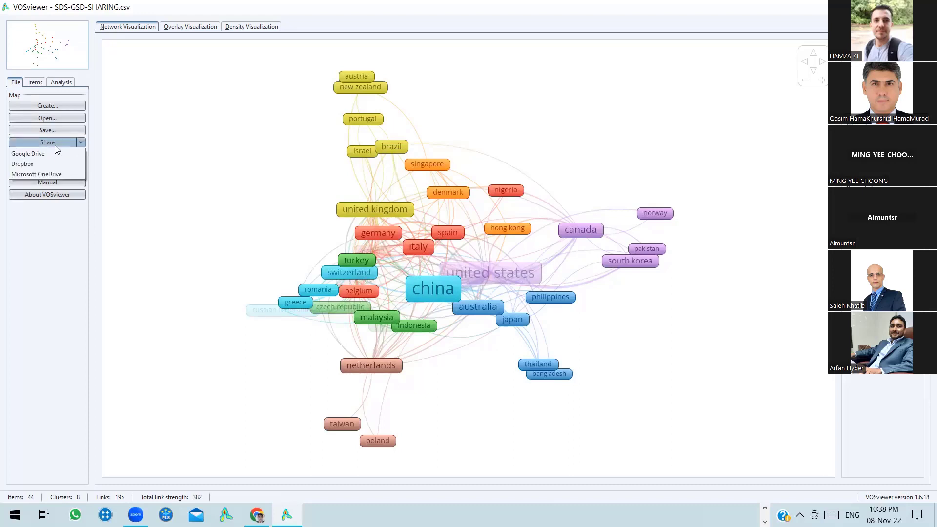
click(141, 172)
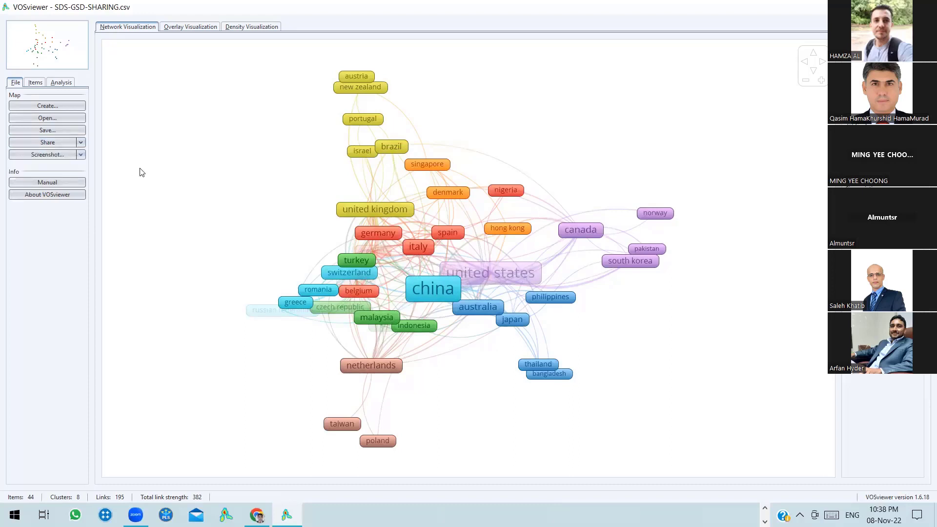
click(81, 154)
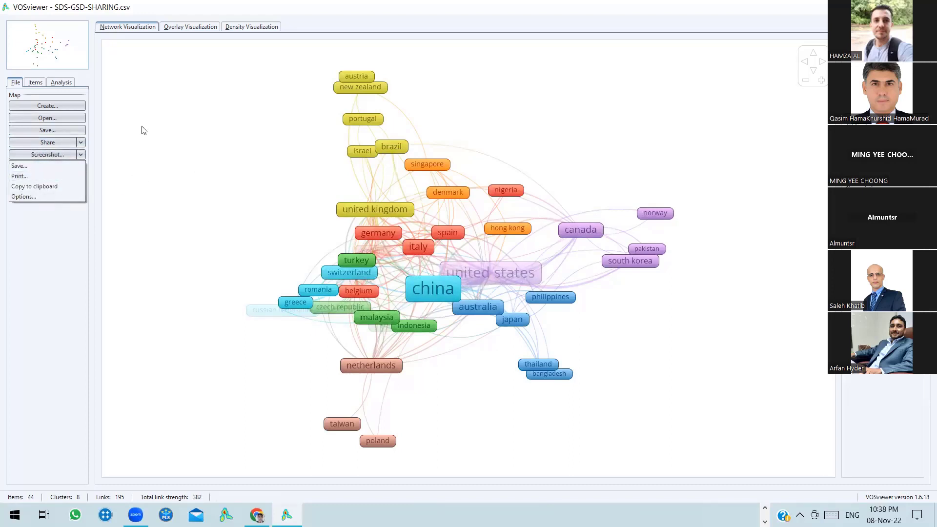
click(36, 185)
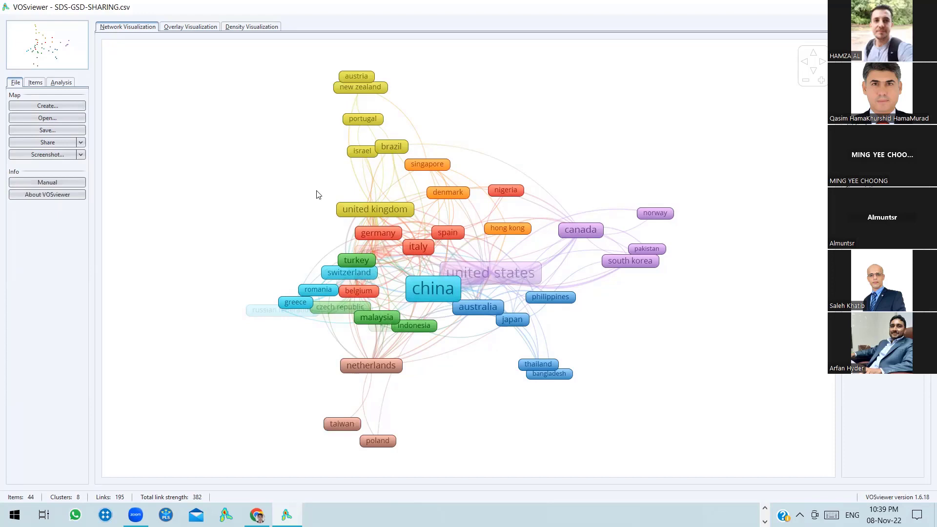
Start a new map based on bibliographic data, using the Scopus database file SDS-GSD-SHARING.csv
click(47, 106)
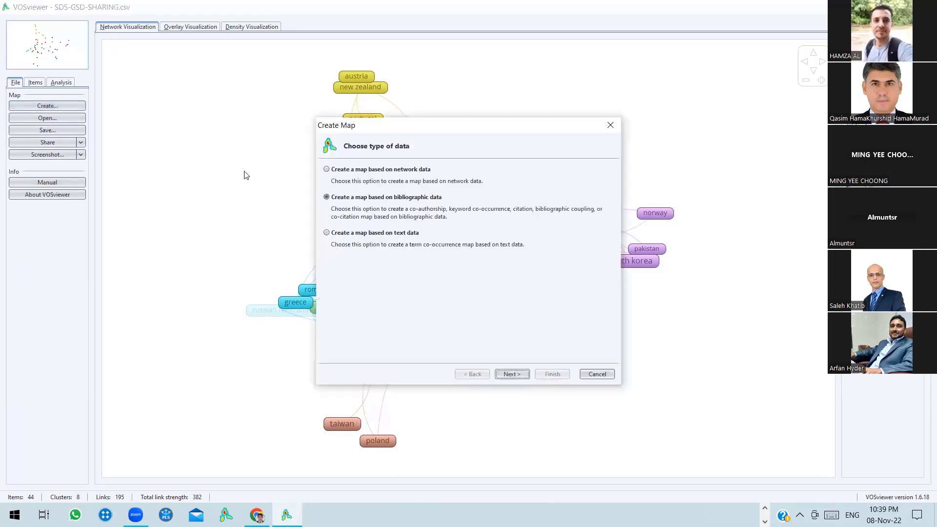
click(510, 374)
click(511, 375)
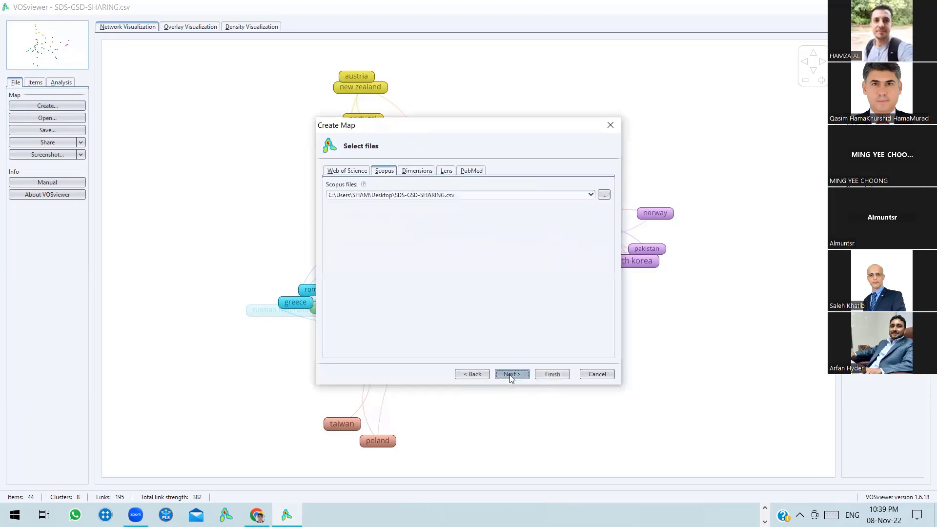
click(511, 375)
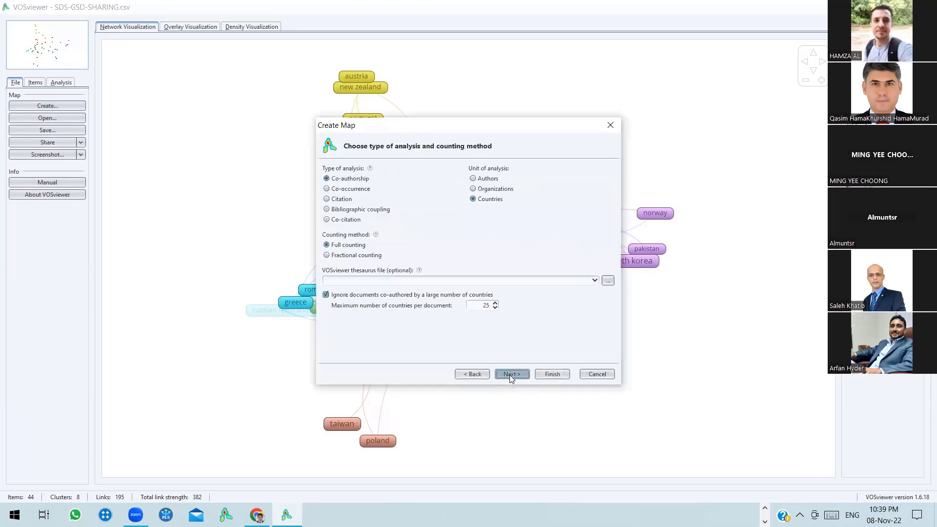
Compare the co-occurrence and citation units, choose Citation analysis with Documents as the unit, and continue to the threshold
click(357, 191)
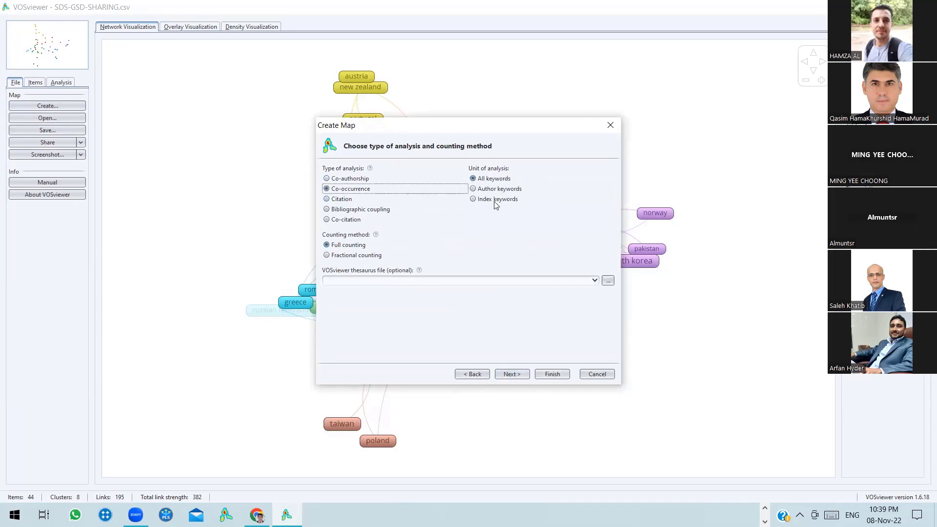
click(342, 199)
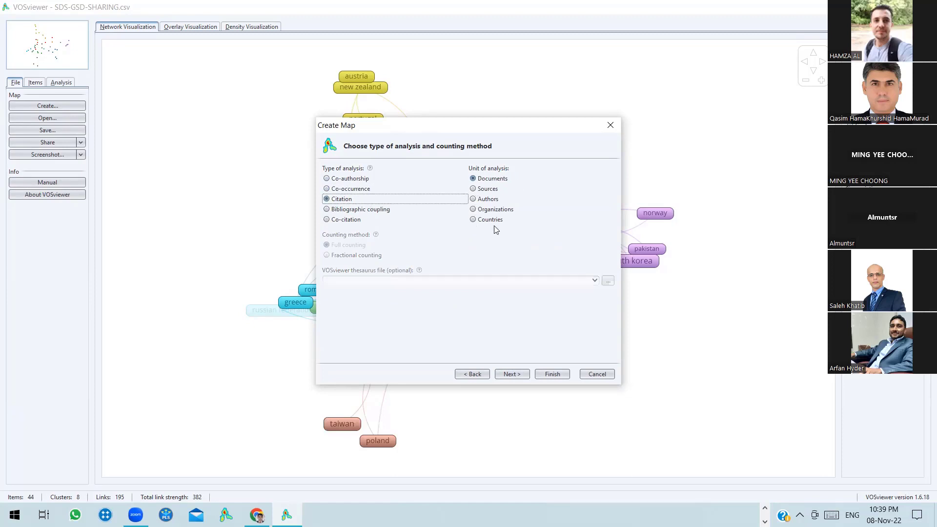
click(495, 220)
click(494, 189)
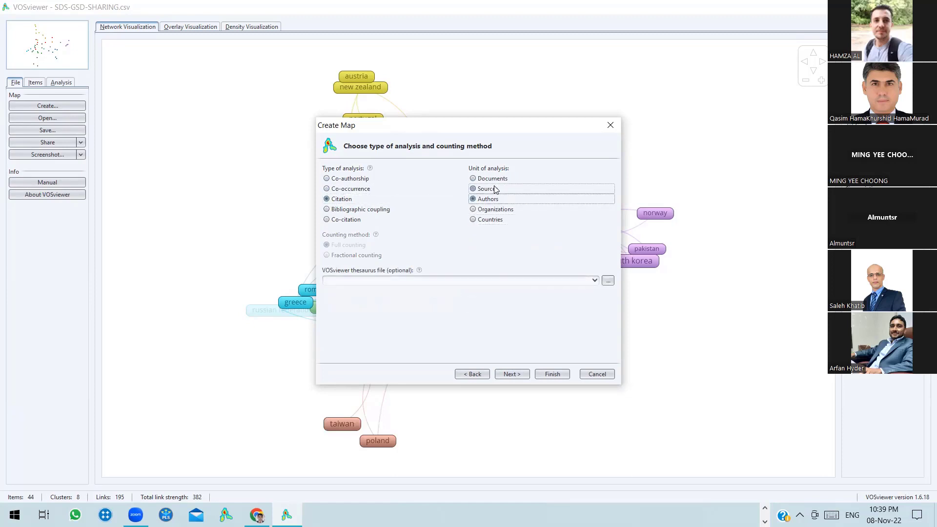
click(494, 179)
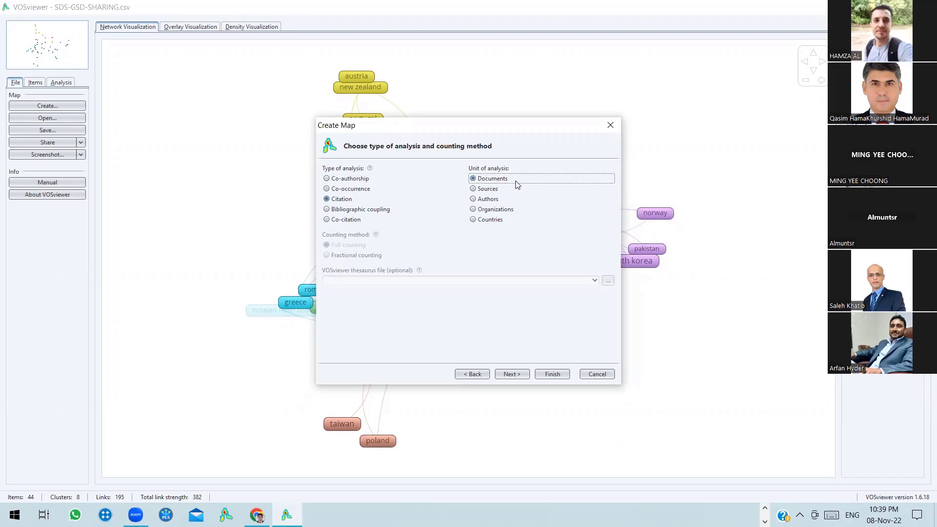
click(488, 203)
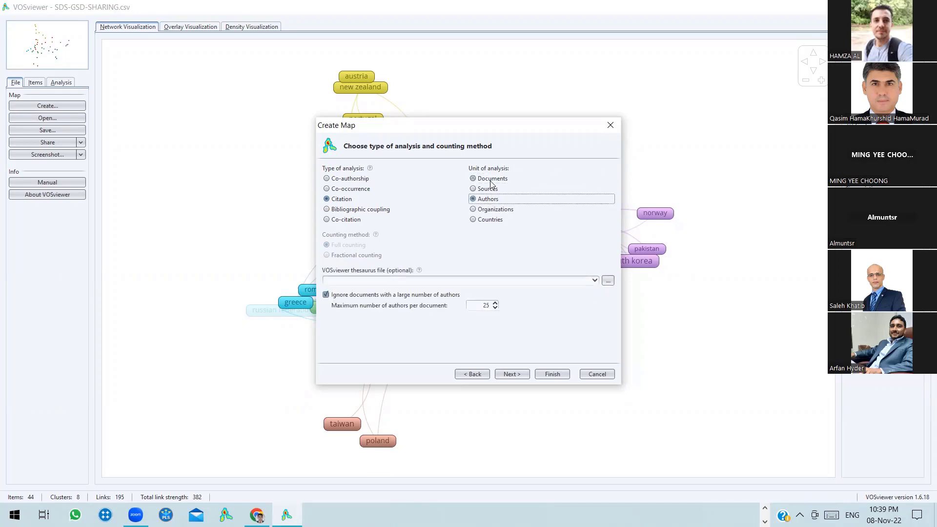
click(490, 180)
click(516, 375)
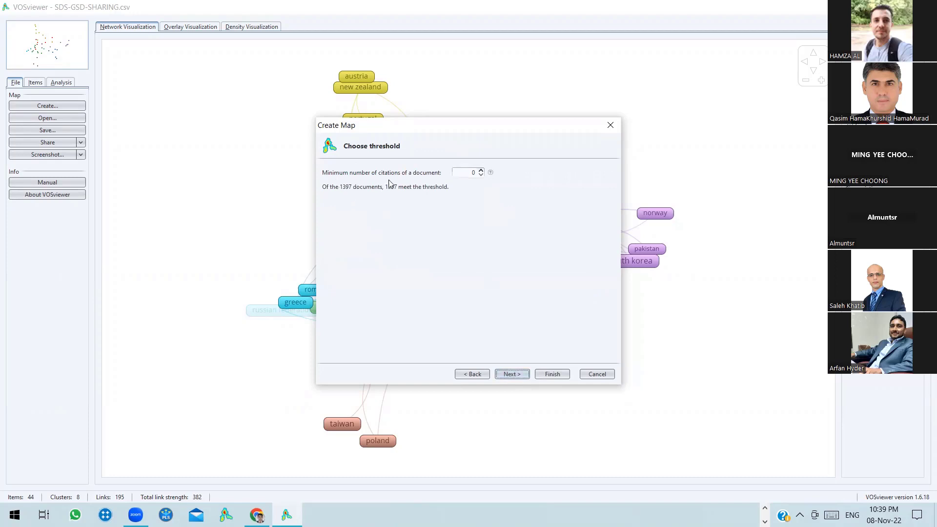
Set the minimum number of citations of a document to 20
click(480, 171)
click(481, 171)
click(481, 171)
click(480, 171)
click(481, 171)
click(481, 171)
click(480, 171)
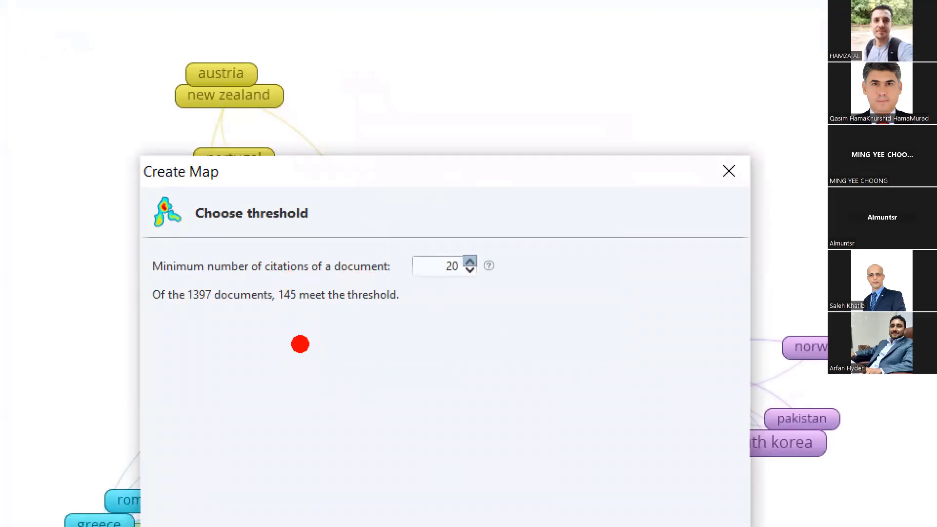
Mark the citation threshold and the matching-documents line with red underlines and arrows, undo the extra stroke, and leave annotation mode
mouse_move(318, 324)
mouse_down()
mouse_move(225, 324)
mouse_move(248, 327)
mouse_move(276, 510)
mouse_up()
mouse_move(269, 342)
mouse_down()
mouse_move(236, 376)
mouse_move(295, 385)
mouse_up()
mouse_move(502, 299)
mouse_down()
mouse_move(431, 299)
mouse_move(491, 427)
mouse_up()
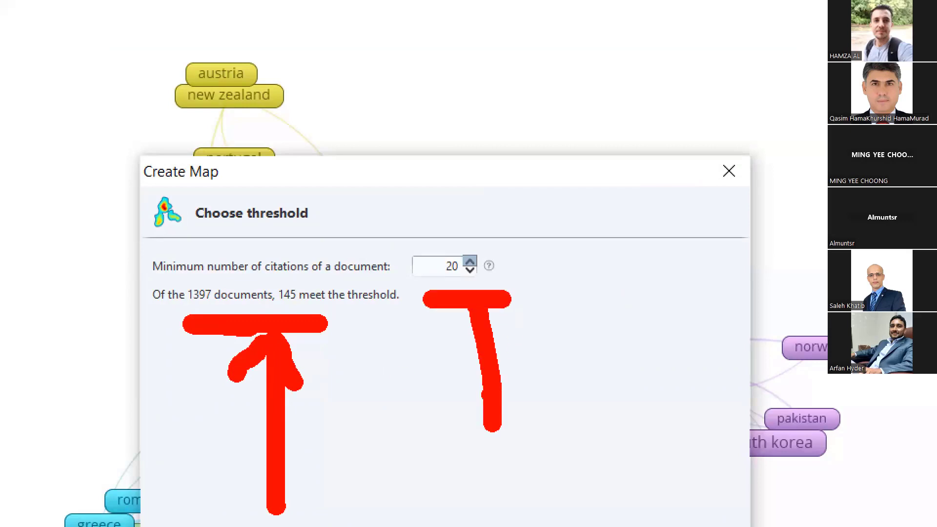
mouse_move(472, 309)
mouse_down()
mouse_move(459, 373)
mouse_move(522, 334)
mouse_up()
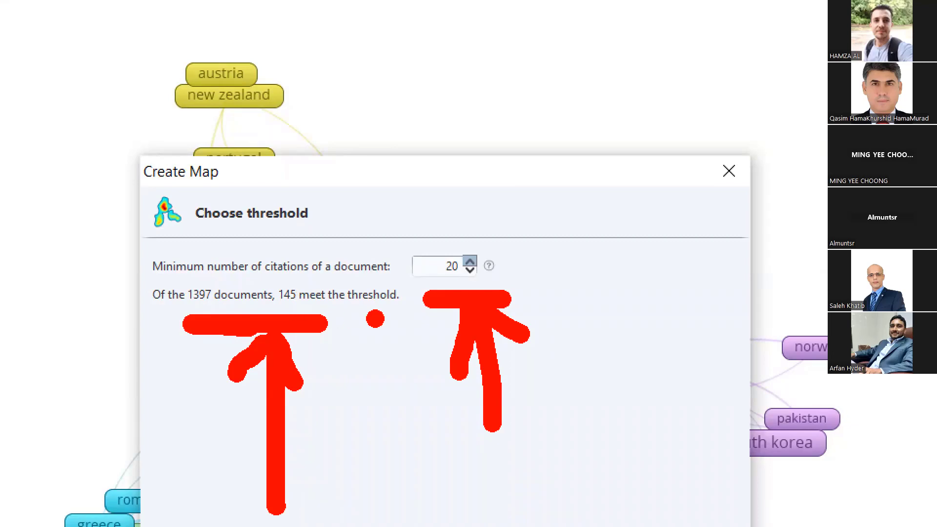
mouse_move(533, 226)
mouse_down()
mouse_move(283, 308)
mouse_move(407, 336)
mouse_up()
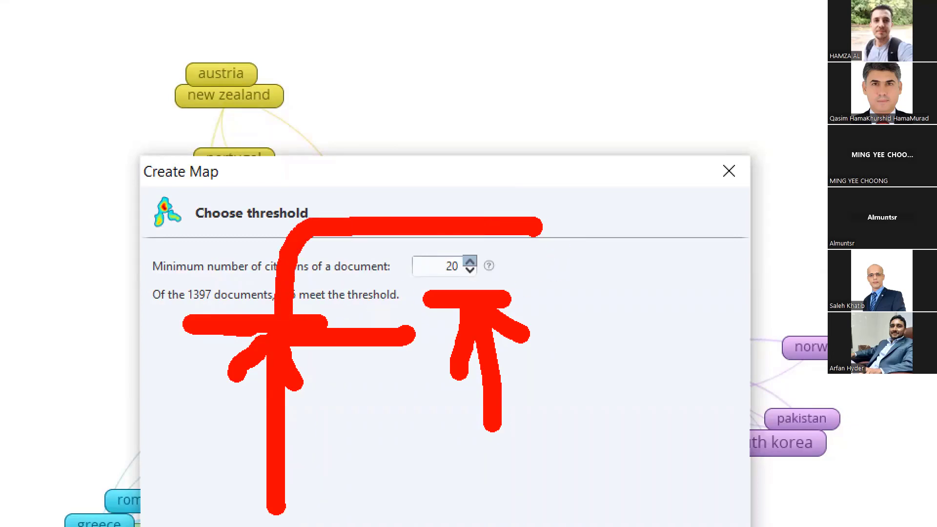
key(ctrl+z)
key(Escape)
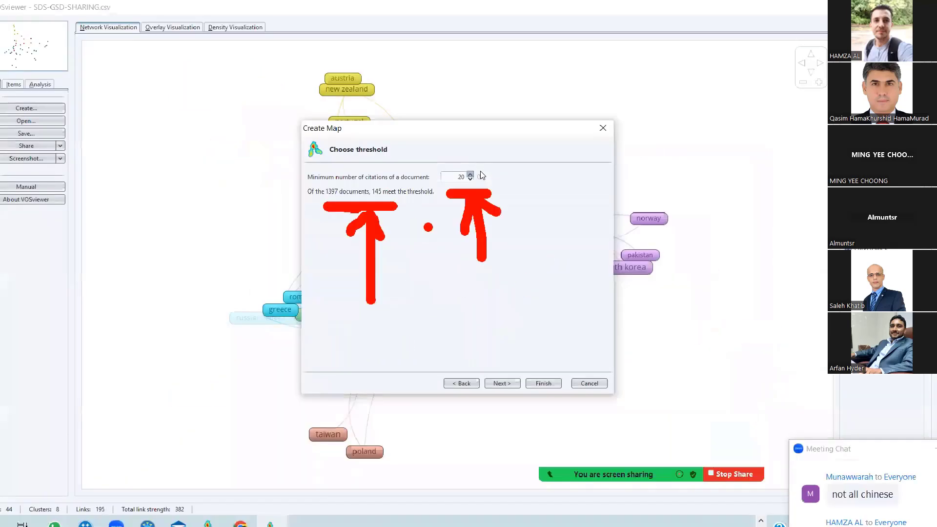
Keep 145 documents to be selected, continue to the verification list, and mark the first row's document, citations and links with red dots
click(518, 376)
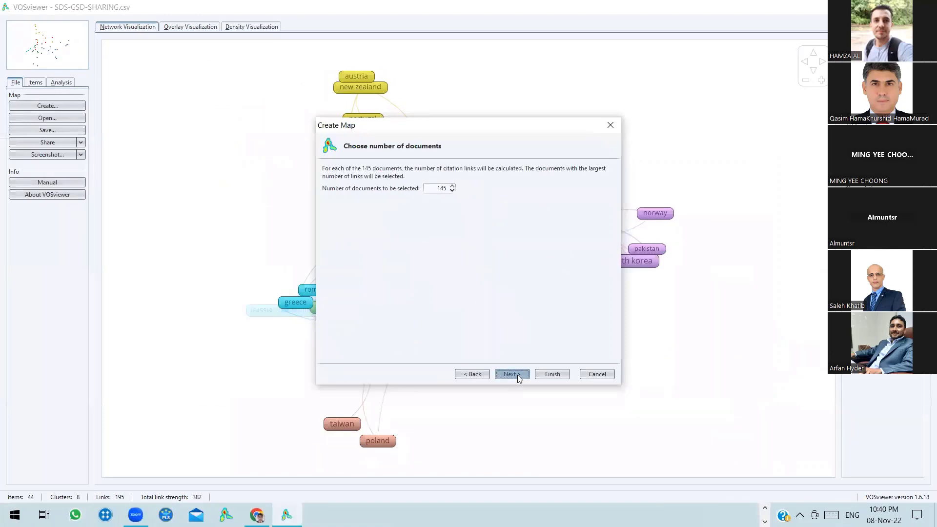
click(517, 375)
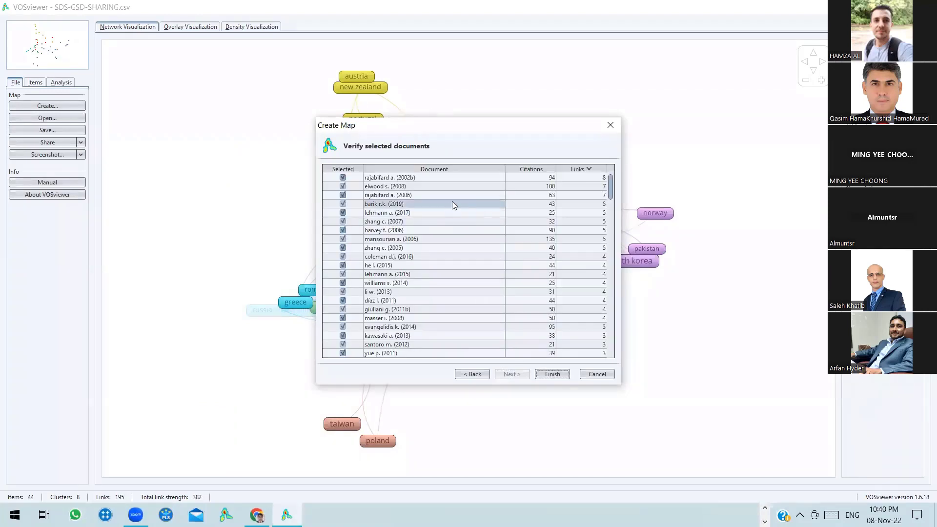
key(ctrl+1)
click(469, 264)
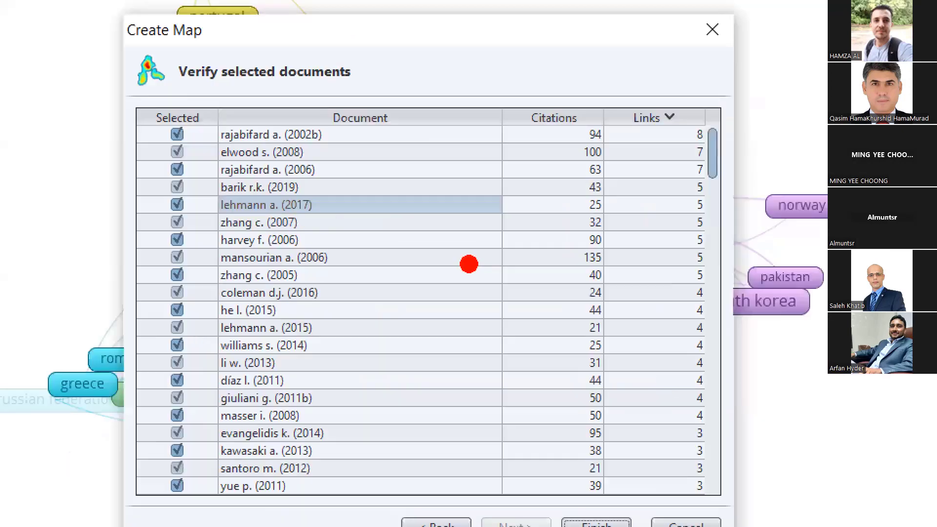
scroll(385, 204, up, 2)
scroll(470, 265, down, 1)
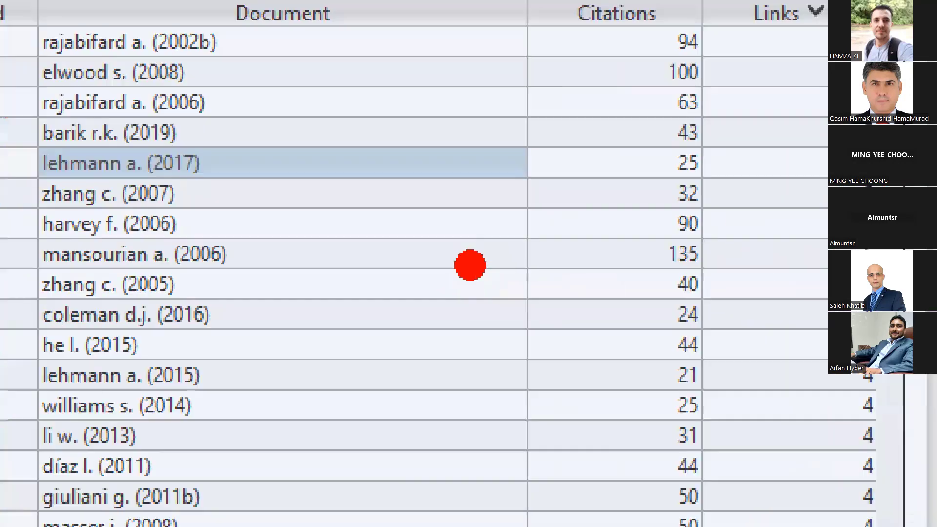
scroll(469, 264, down, 2)
scroll(468, 263, up, 1)
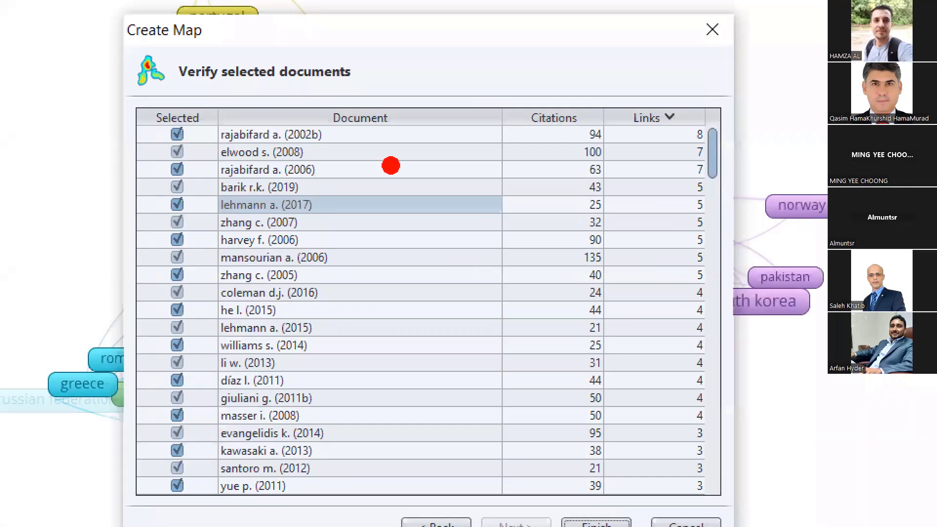
click(388, 139)
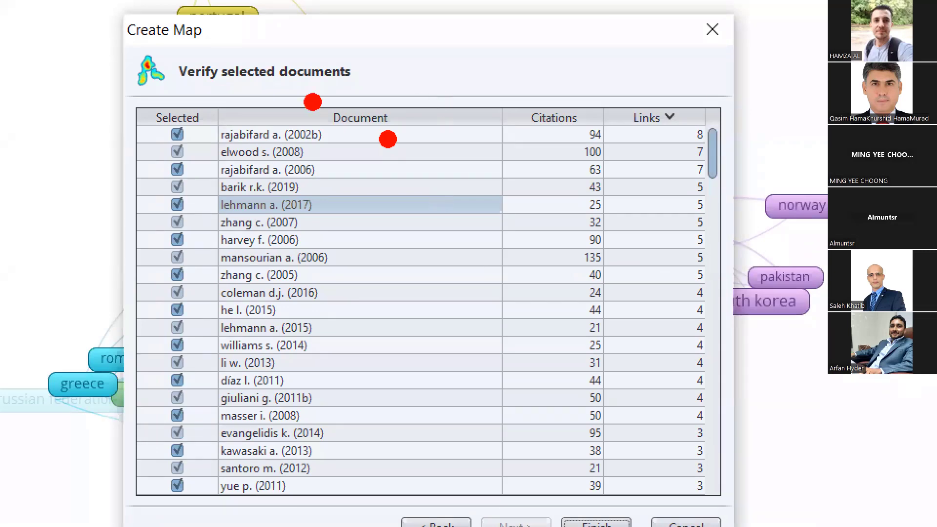
click(562, 132)
click(682, 130)
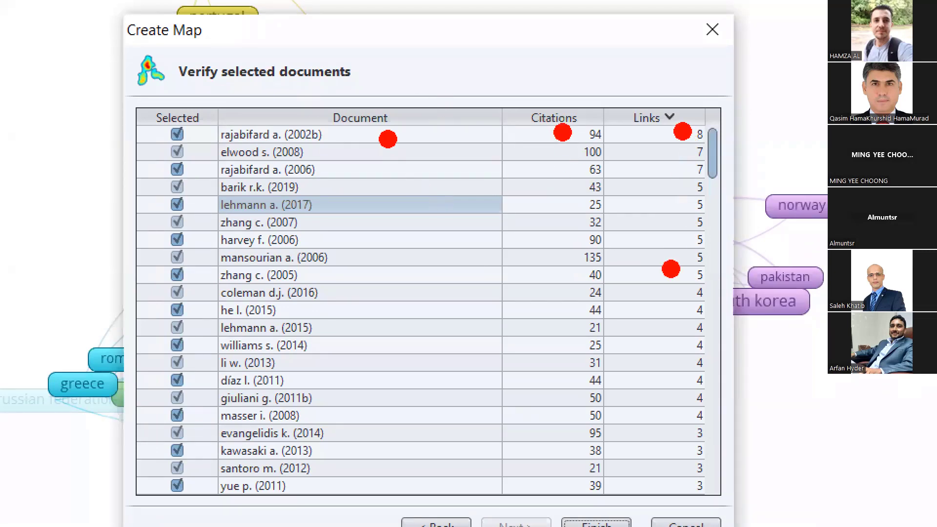
key(Escape)
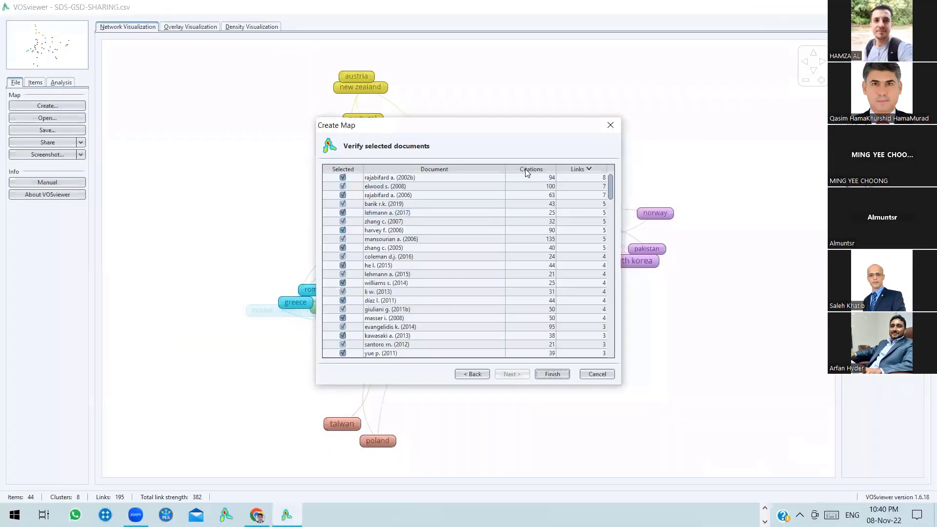
Sort the documents by citations and mark the links of the most-cited document and the row with 100 citations with red dots
click(549, 118)
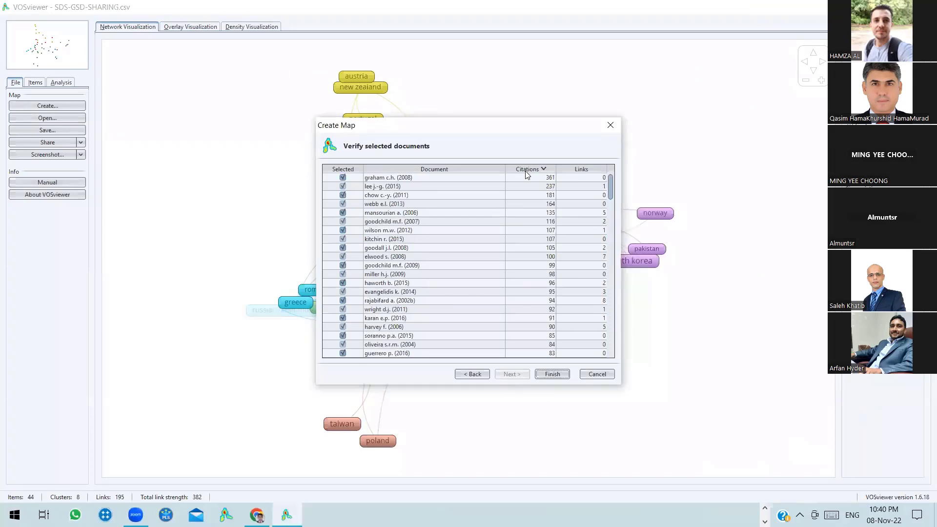
key(ctrl+1)
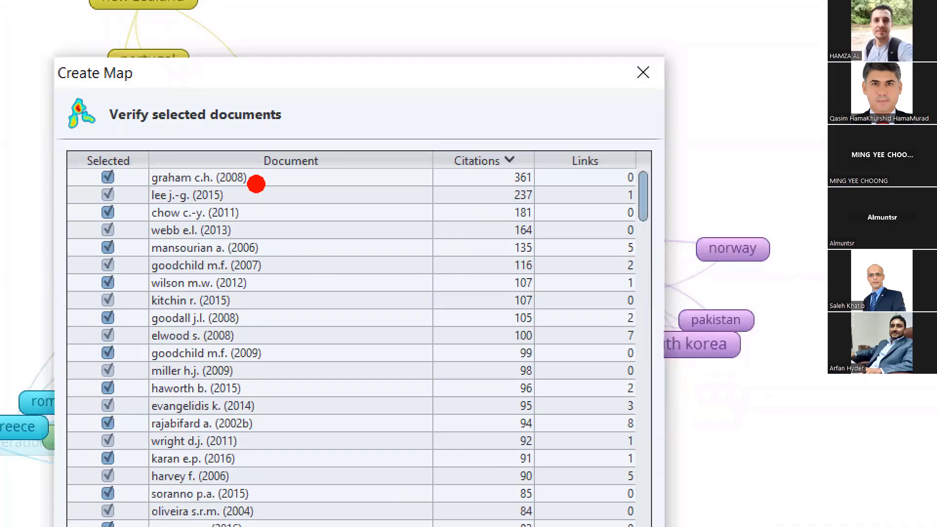
click(620, 184)
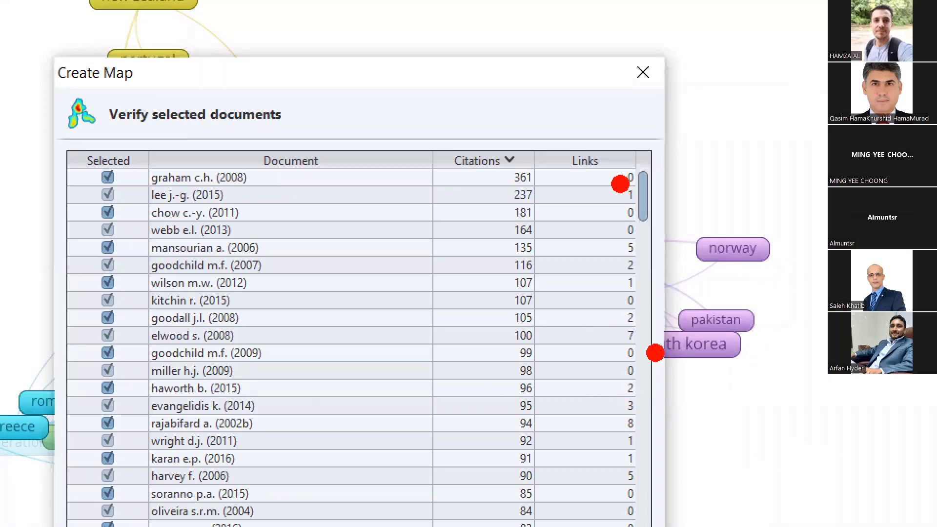
click(593, 339)
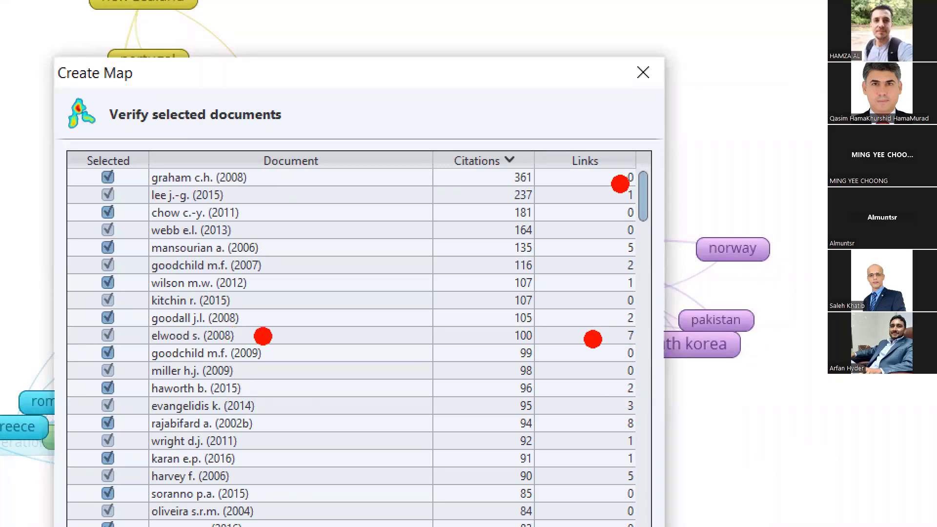
click(263, 336)
click(497, 336)
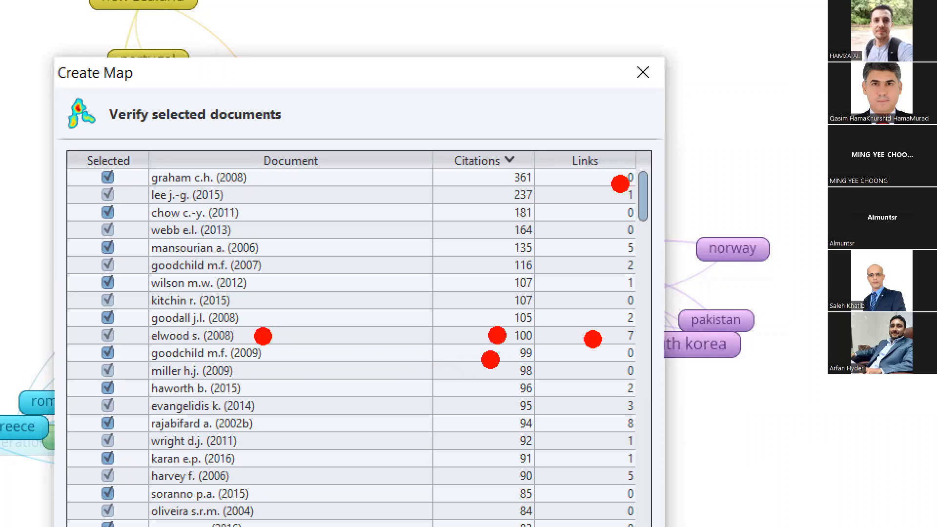
key(Escape)
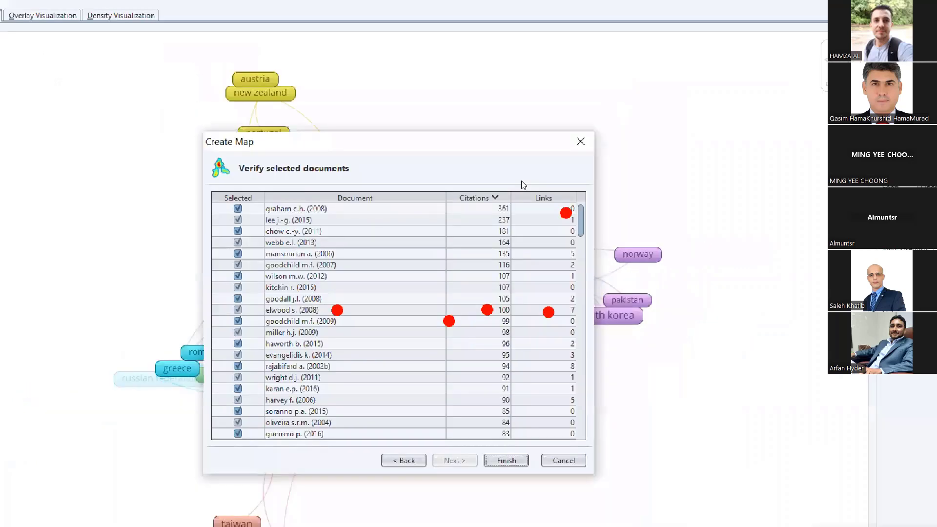
right_click(466, 227)
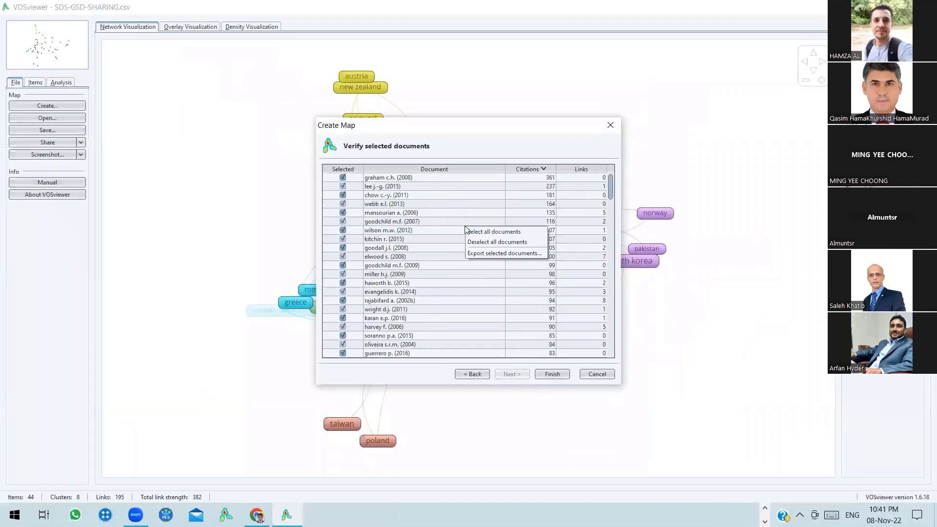
click(488, 253)
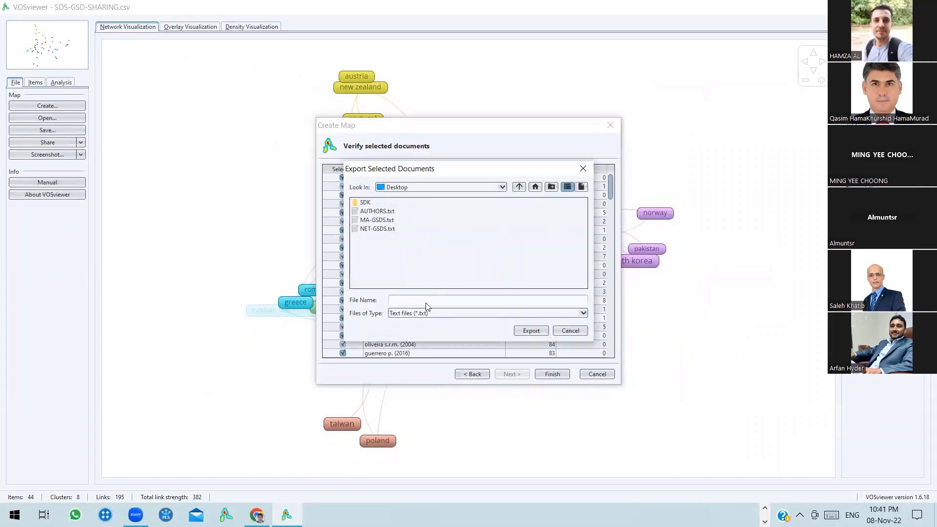
click(568, 331)
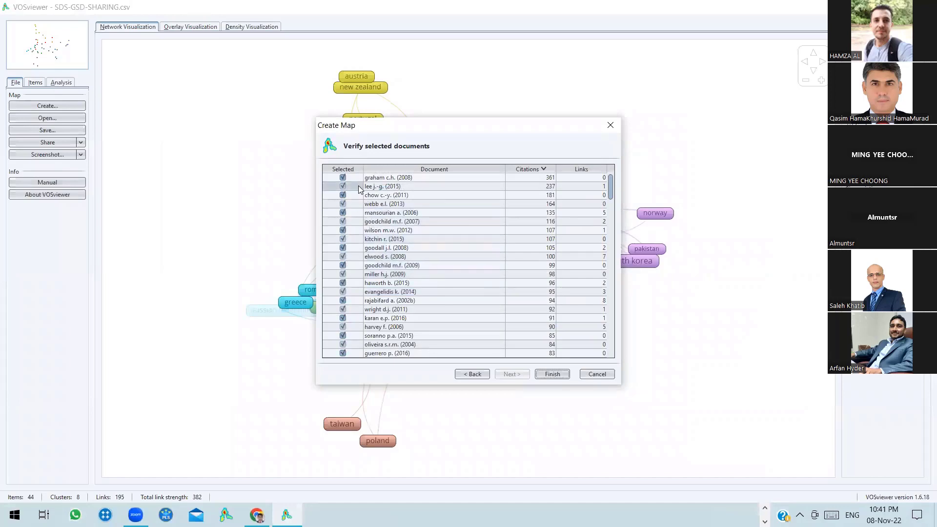
Deselect the documents with 99, 98, 96, 95, 94, 91, 85, 84 and 83 citations in the verification list
scroll(344, 293, down, 15)
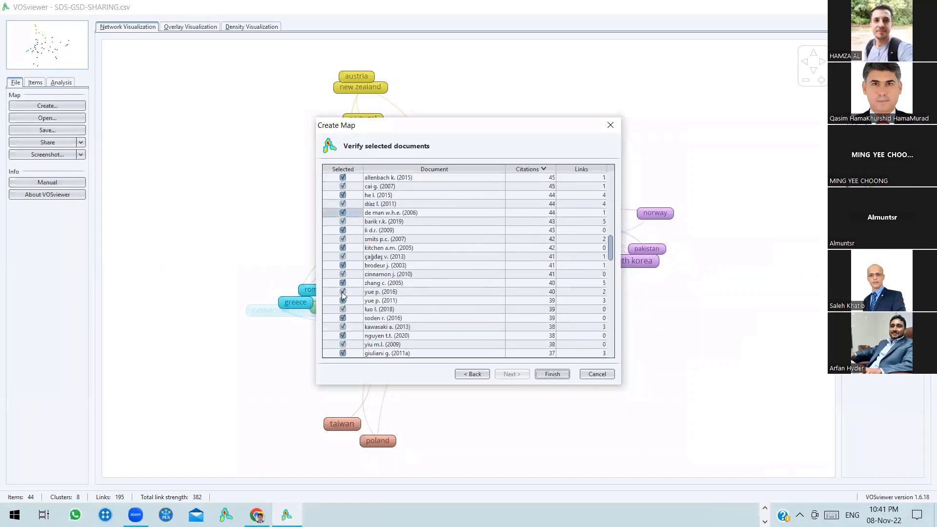
scroll(344, 294, up, 15)
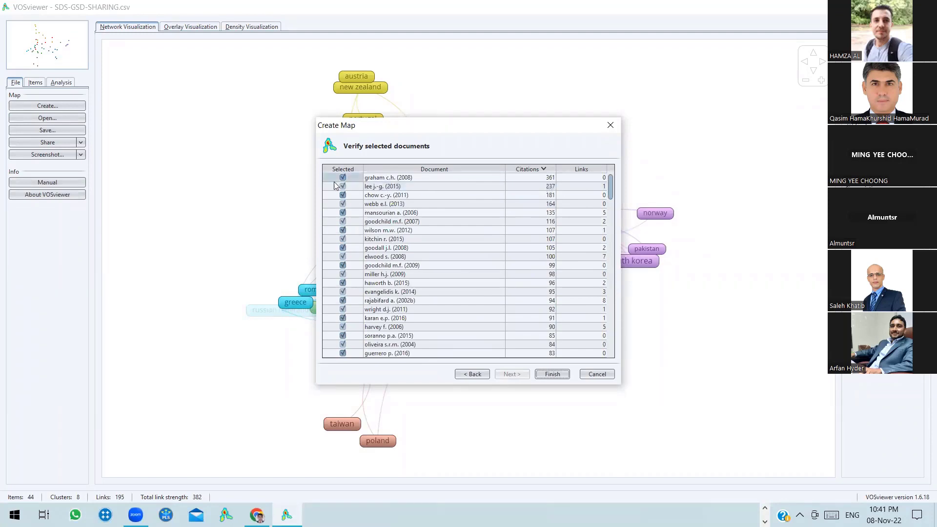
click(343, 265)
click(343, 282)
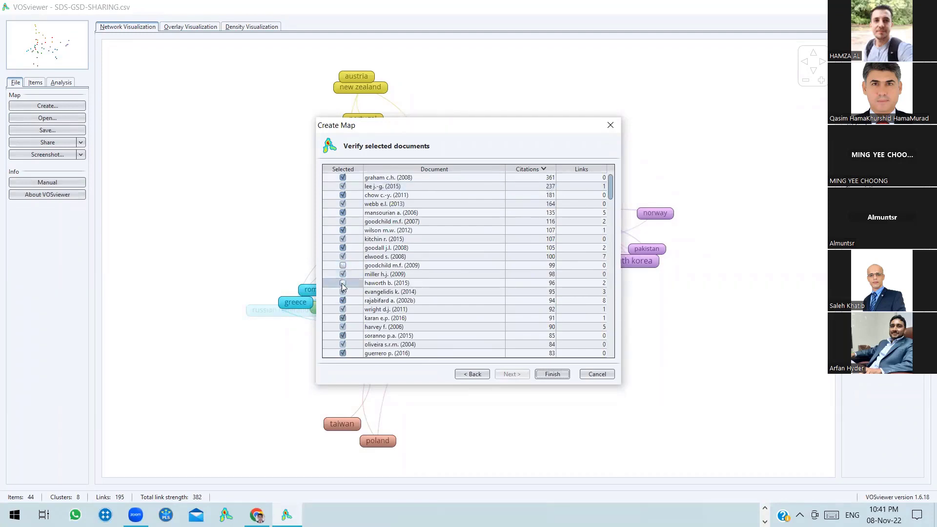
click(342, 291)
click(343, 300)
click(342, 274)
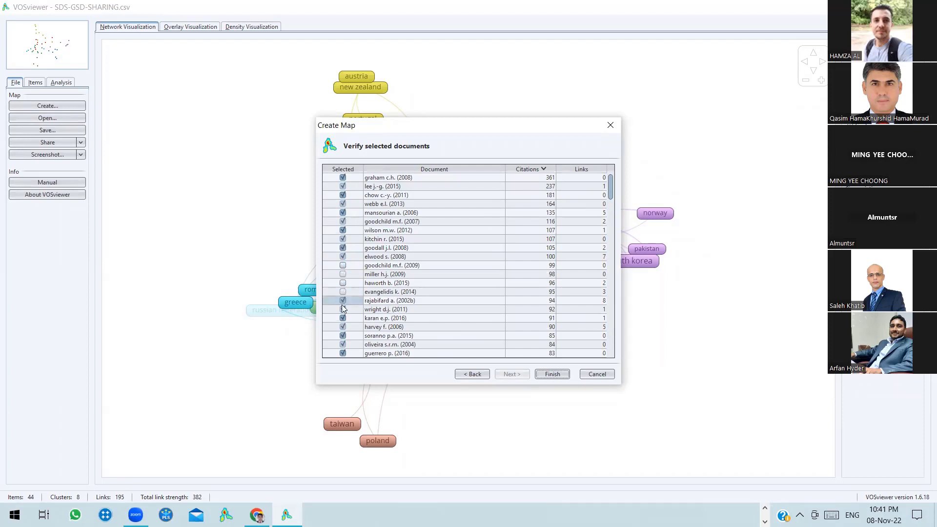
click(343, 318)
click(342, 336)
click(342, 352)
click(342, 344)
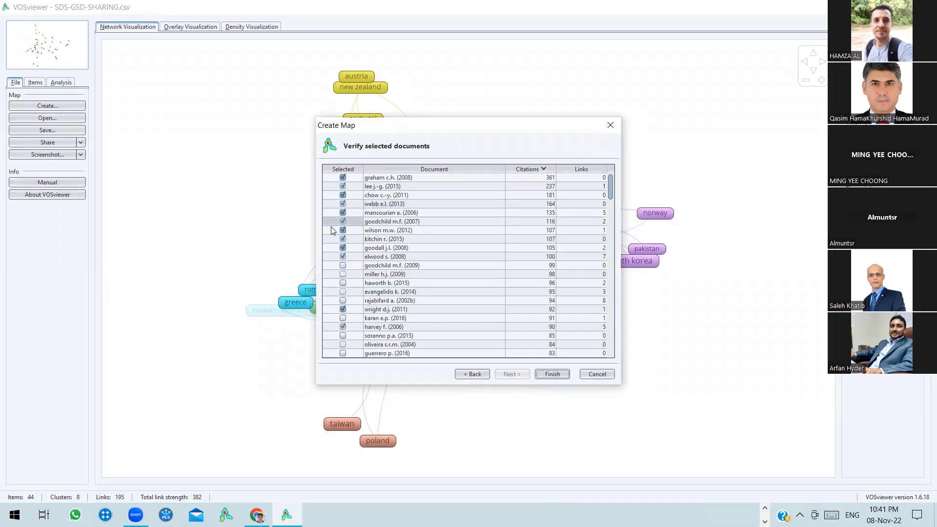
Deselect the 2017 documents with 56 and 73 citations, the 2006 one with 57, the 2004 one with 67, and the 2016 one with 77
scroll(367, 321, down, 6)
scroll(367, 321, down, 1)
click(343, 326)
click(343, 309)
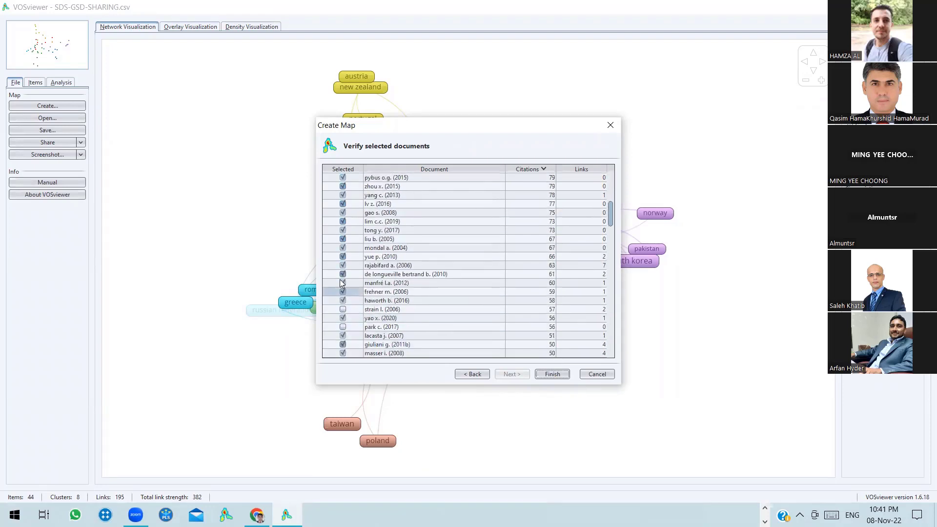
click(343, 247)
click(342, 230)
click(342, 203)
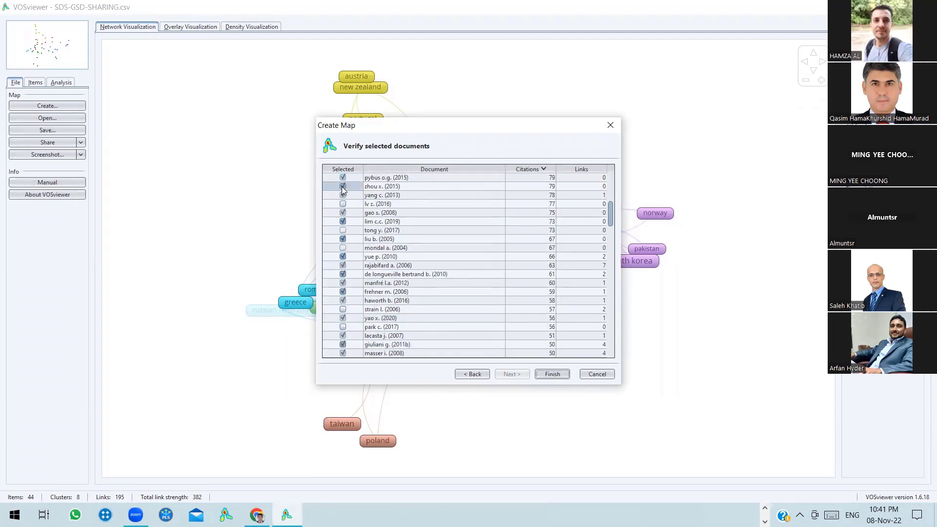
Exclude the second 79-citation document from 2015 and include the documents with 90 (2006), 95 (2014) and 96 (2015) citations
click(343, 186)
scroll(343, 293, down, 3)
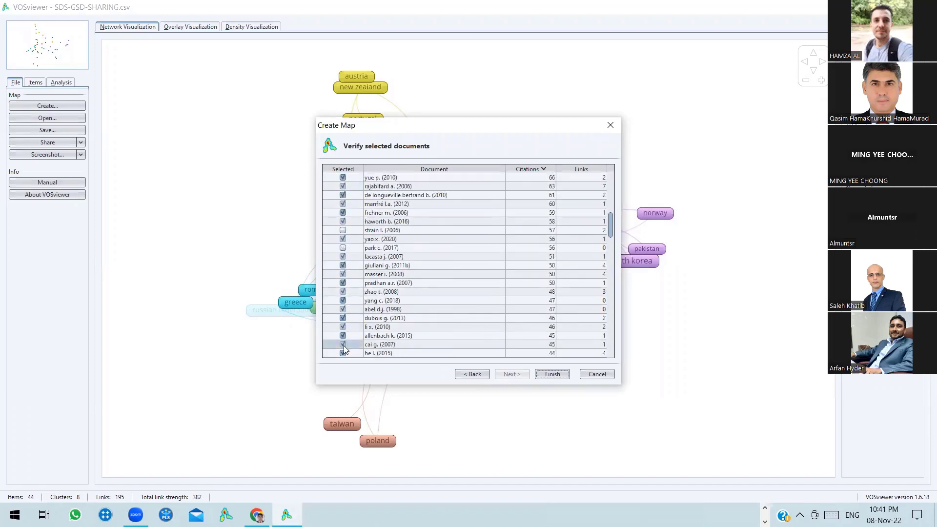
scroll(346, 302, up, 7)
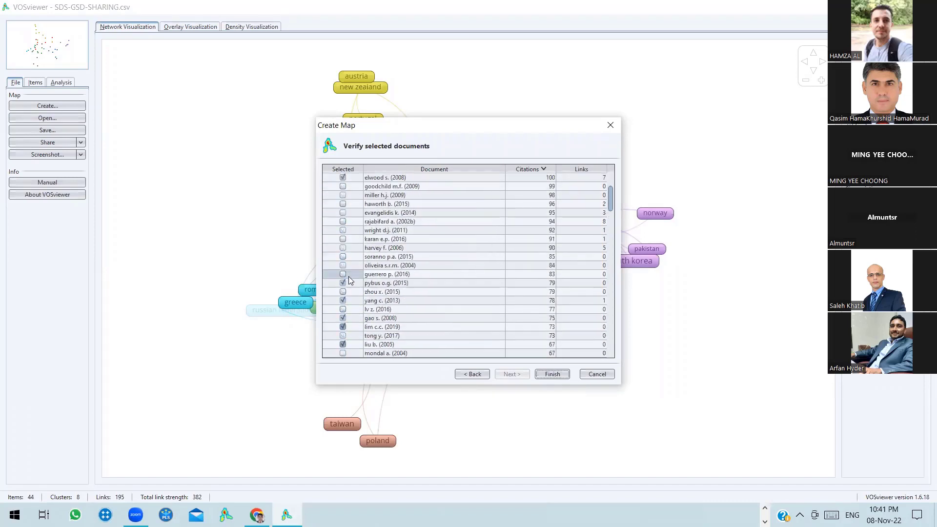
click(343, 247)
click(343, 212)
click(342, 203)
Generate the document citation map from the selected documents, showing only the largest set of connected items
right_click(508, 247)
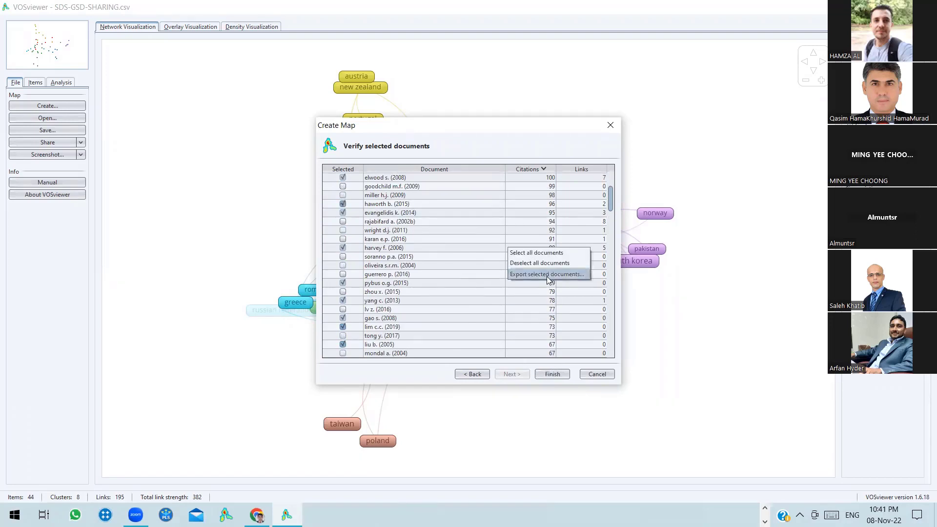
click(550, 375)
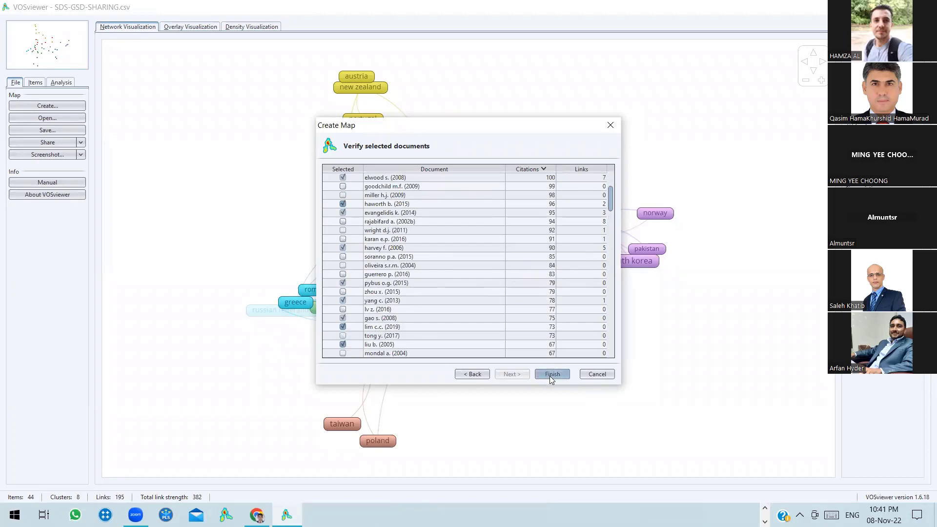
click(416, 277)
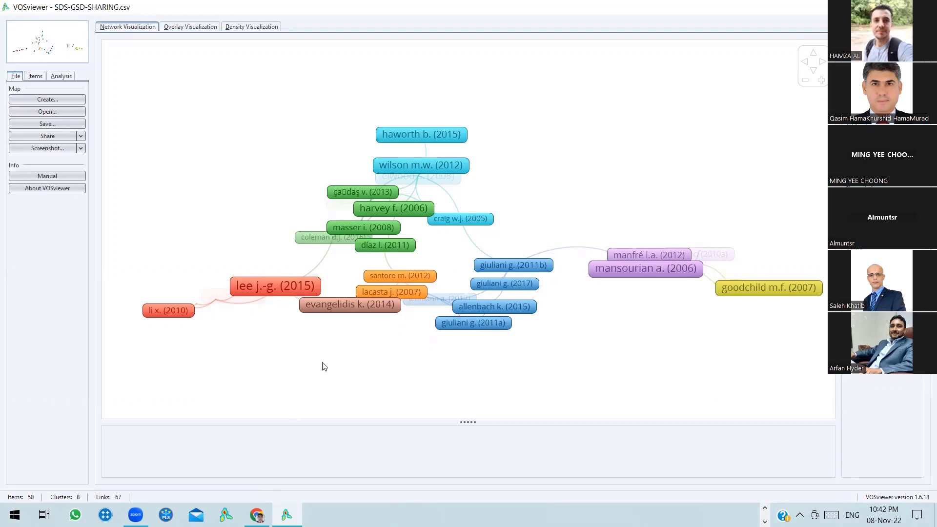
Examine the publication details of documents in the network map, view the 2006 local-government data sharing article in the browser, and return to VOSviewer
mouse_move(419, 213)
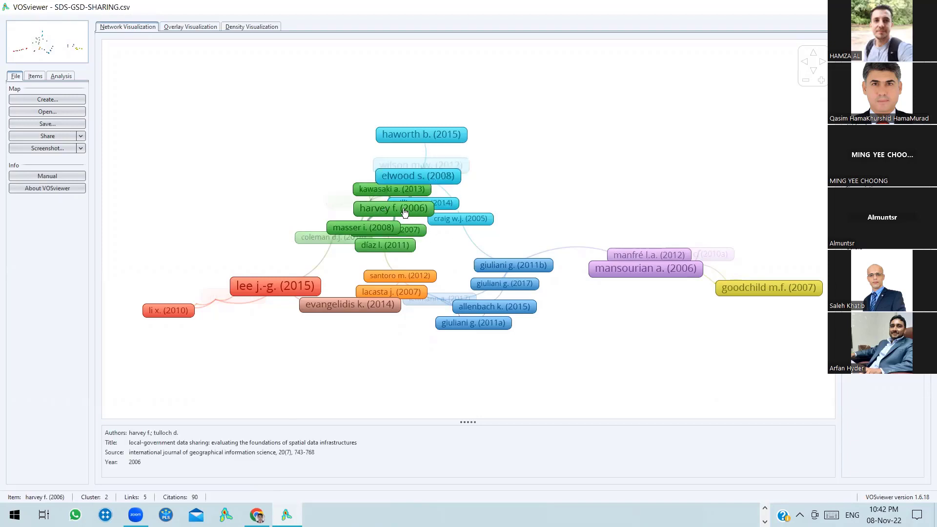
mouse_move(374, 229)
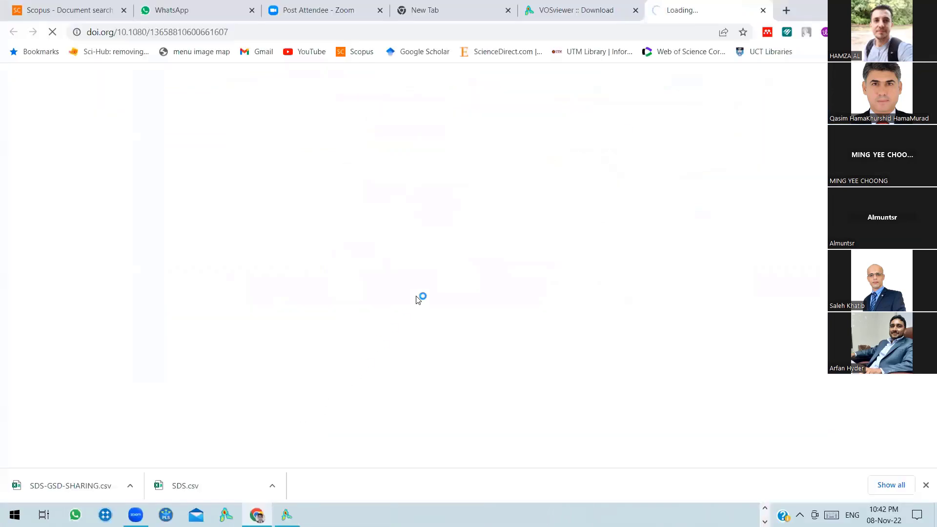
click(589, 11)
key(alt+Tab)
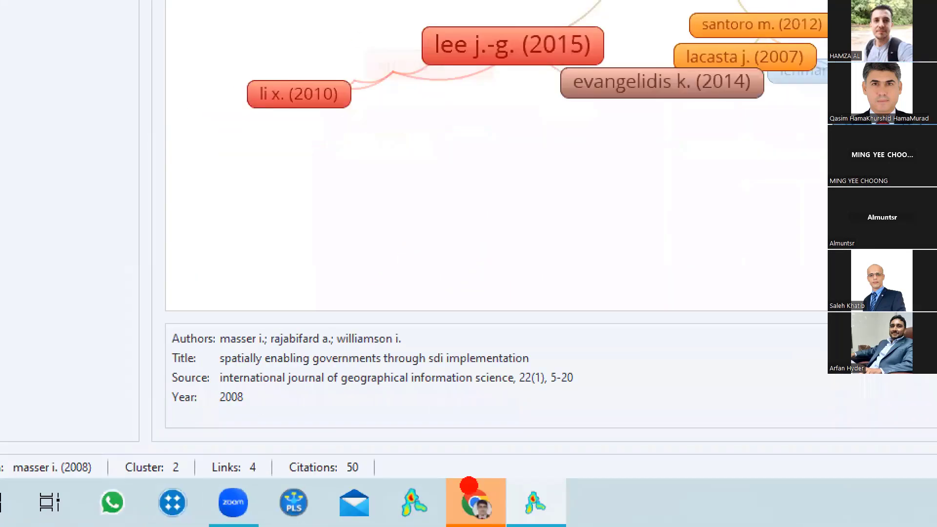
drag(579, 372, 686, 357)
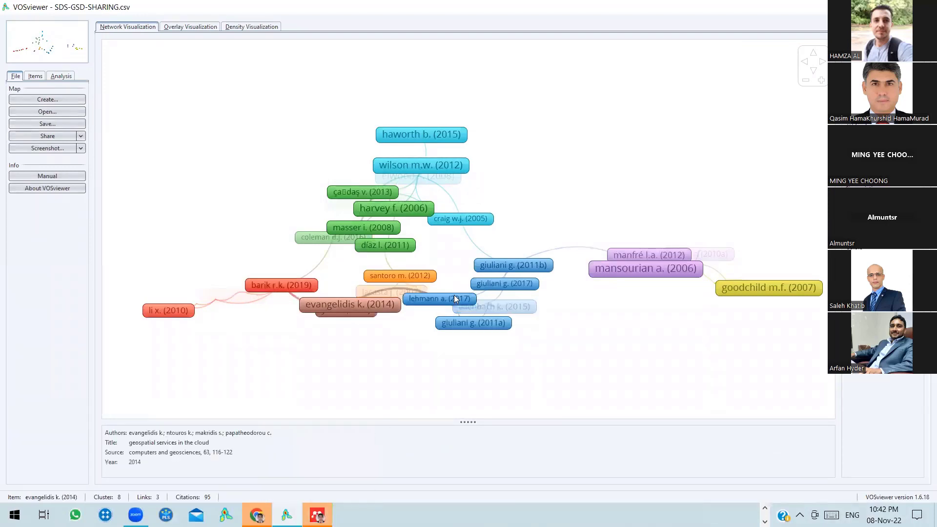
mouse_move(432, 218)
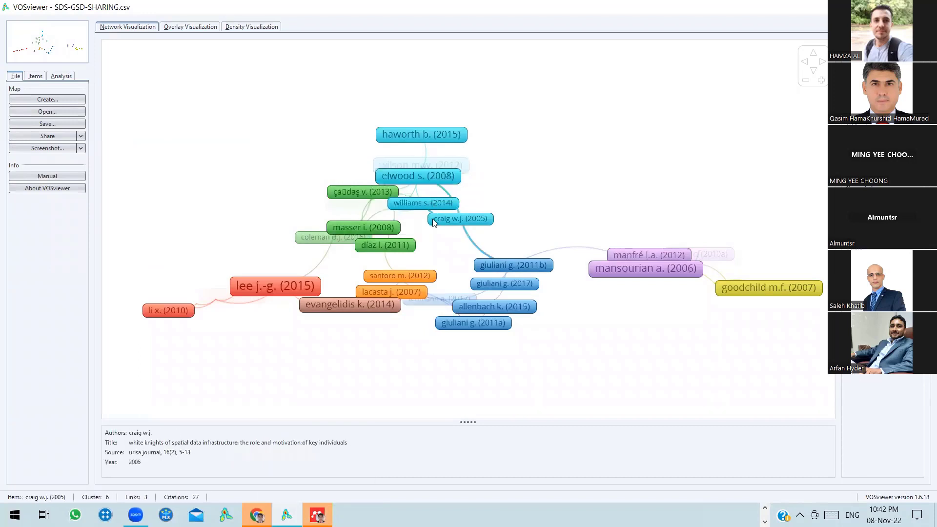
Start a new map based on bibliographic data using the Scopus file SDS-GSD-SHARING.csv
click(49, 99)
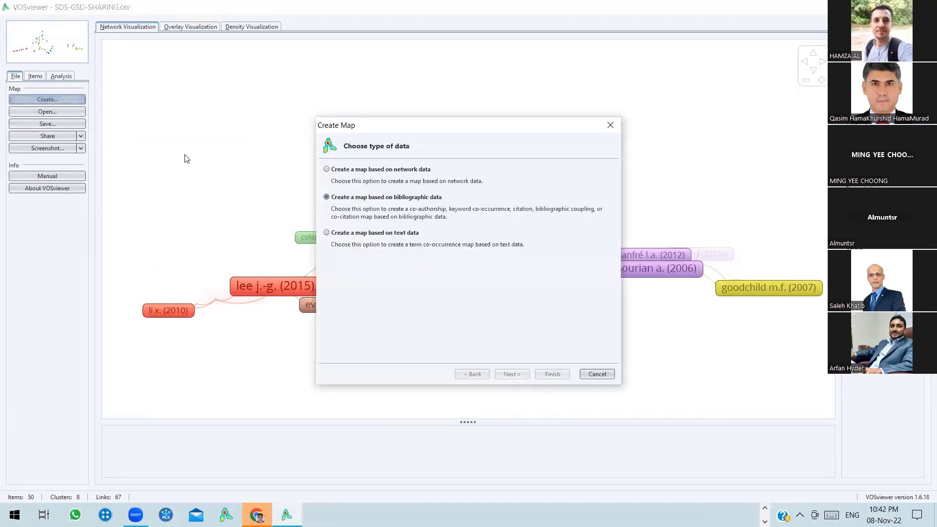
click(511, 374)
click(512, 374)
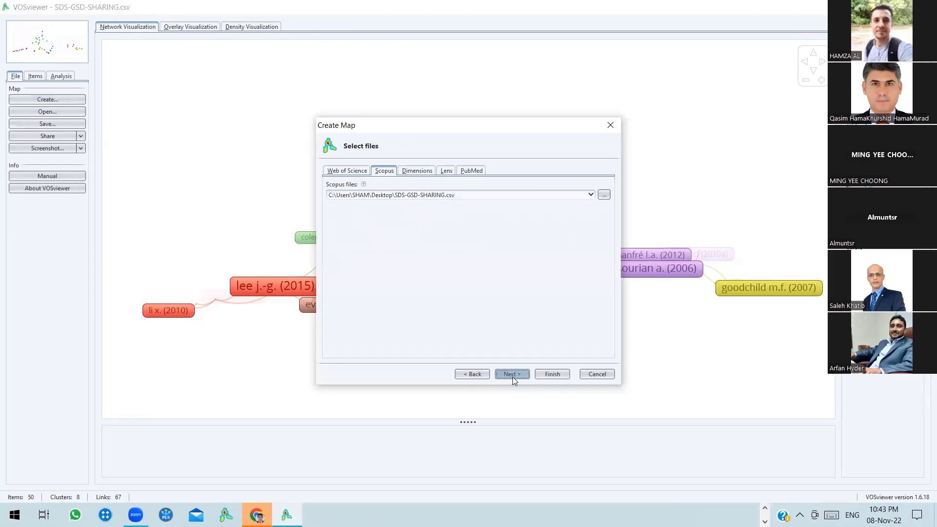
click(512, 375)
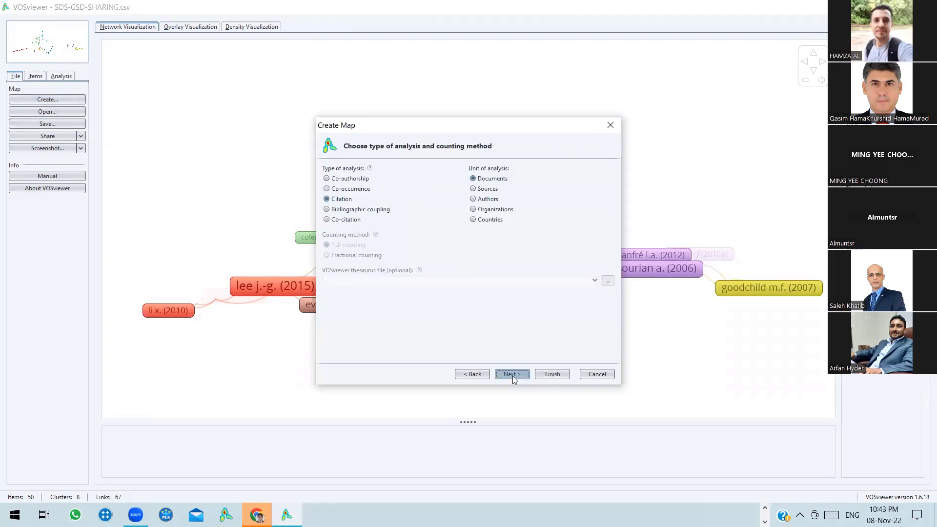
Set up a citation analysis with organizations as the unit and a maximum of 21 organizations per document
click(495, 179)
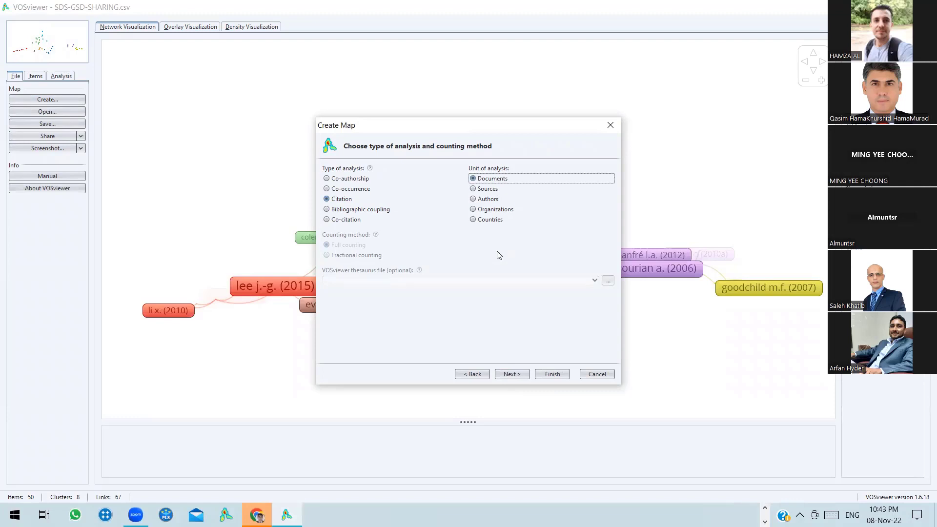
click(496, 203)
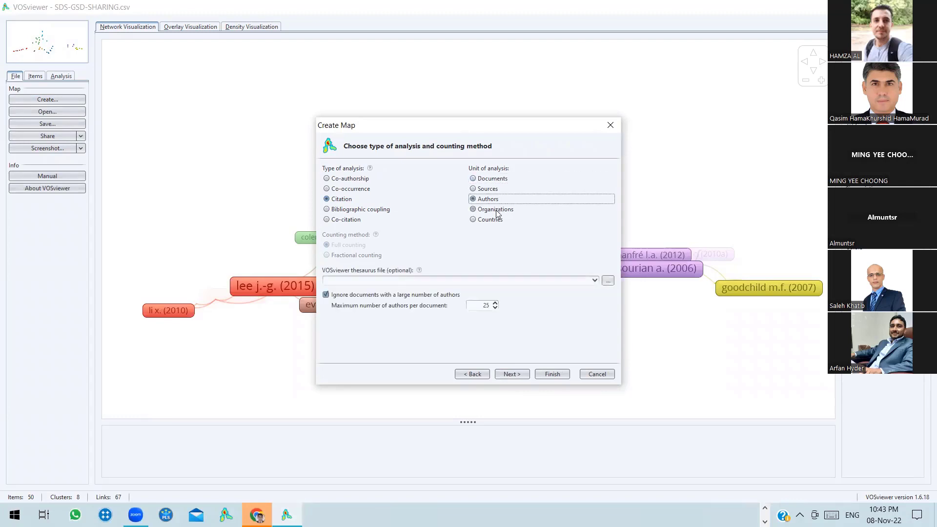
click(496, 211)
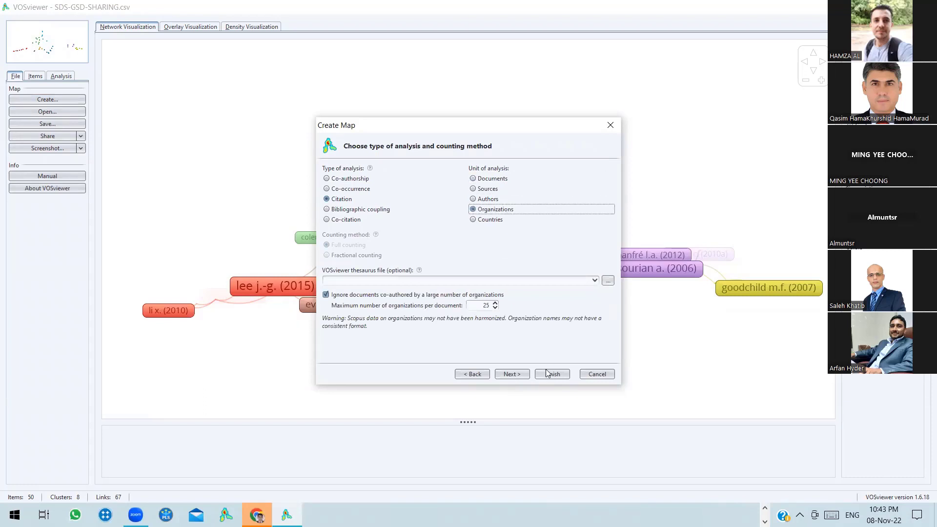
click(495, 307)
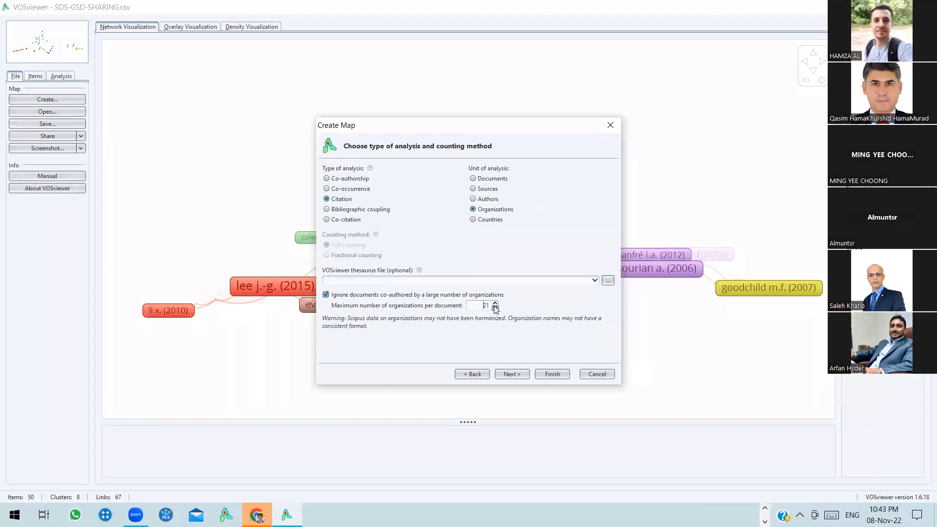
click(508, 374)
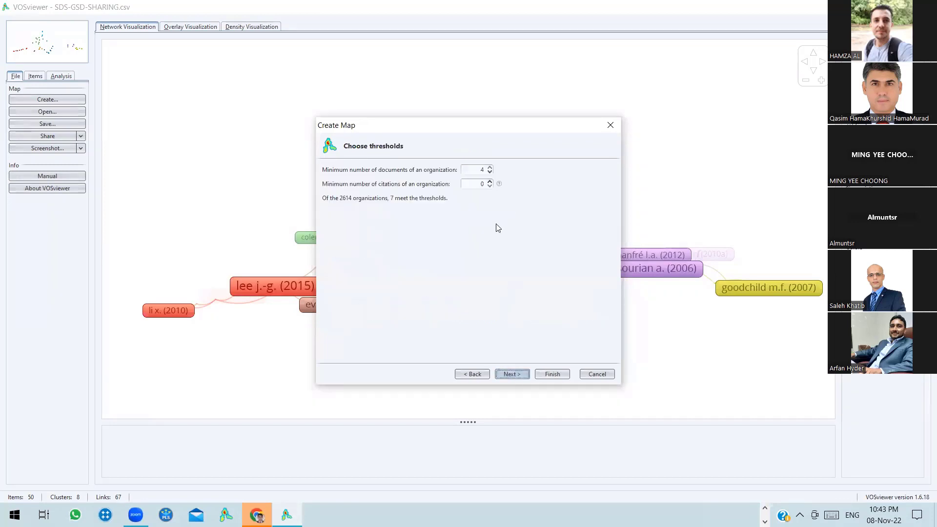
Set the minimum number of documents of an organization to 3 and accept 16 organizations for selection
click(489, 172)
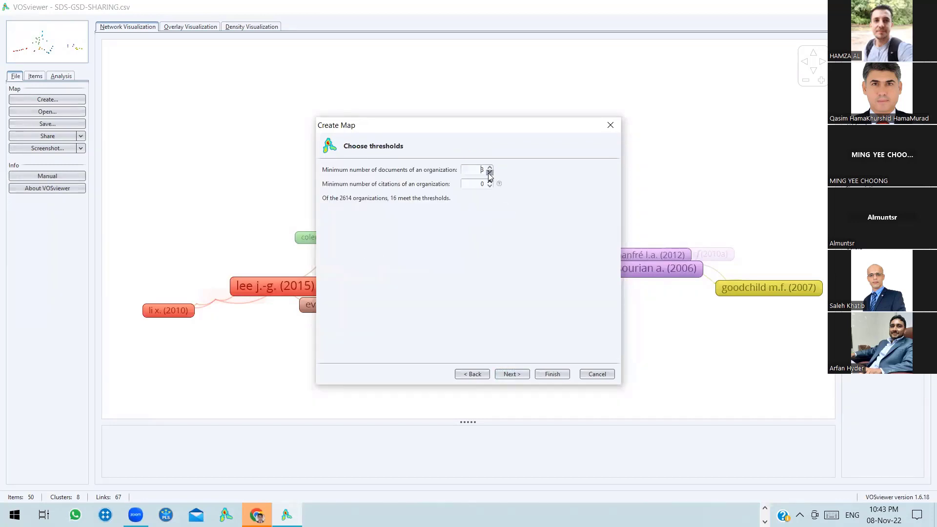
click(489, 173)
click(489, 167)
click(490, 171)
click(512, 374)
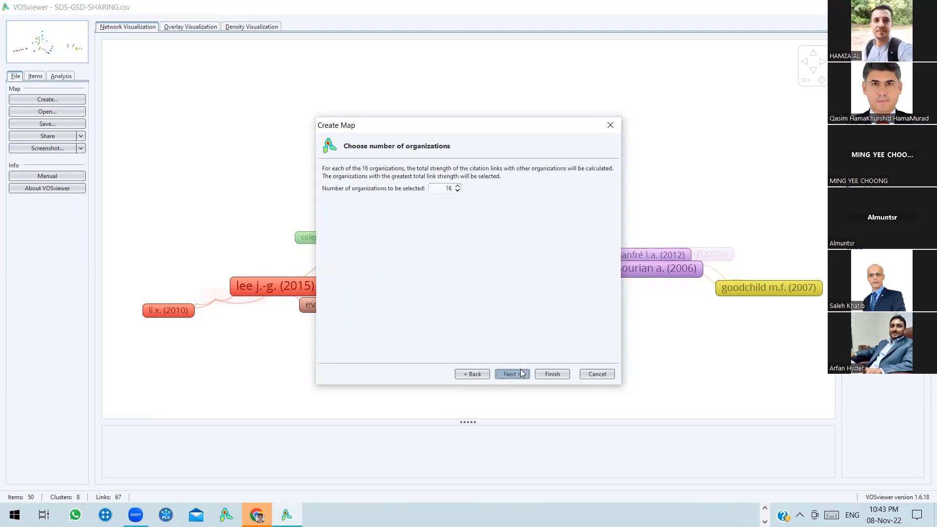
click(513, 374)
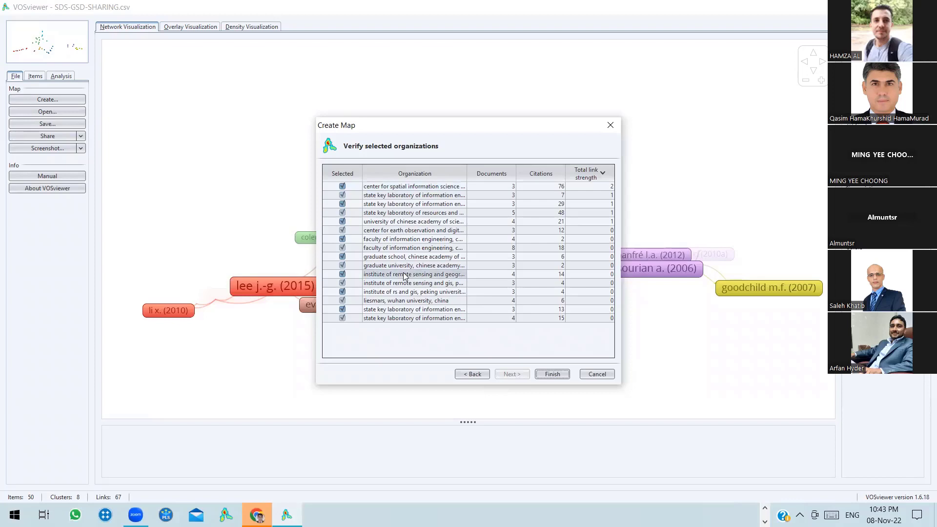
Sort the list of selected organizations by documents and by citations in ascending order
click(531, 175)
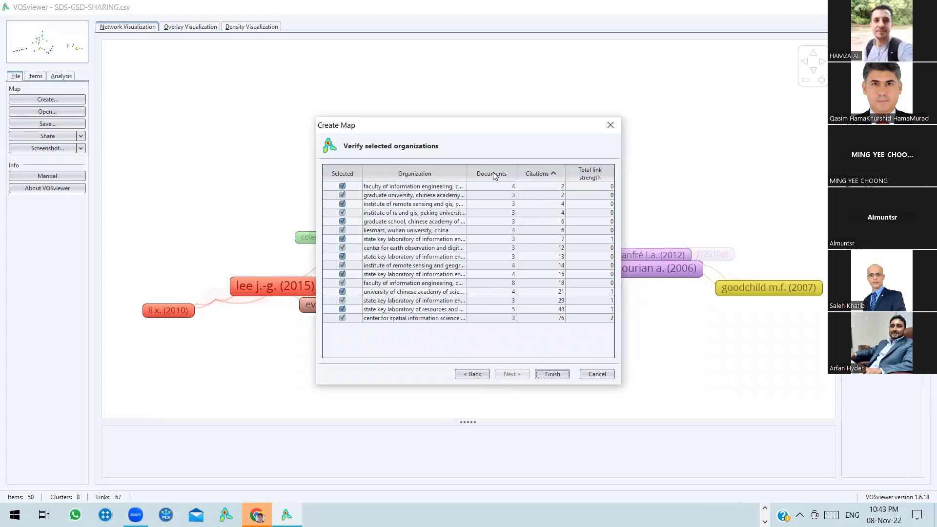
click(492, 174)
click(539, 175)
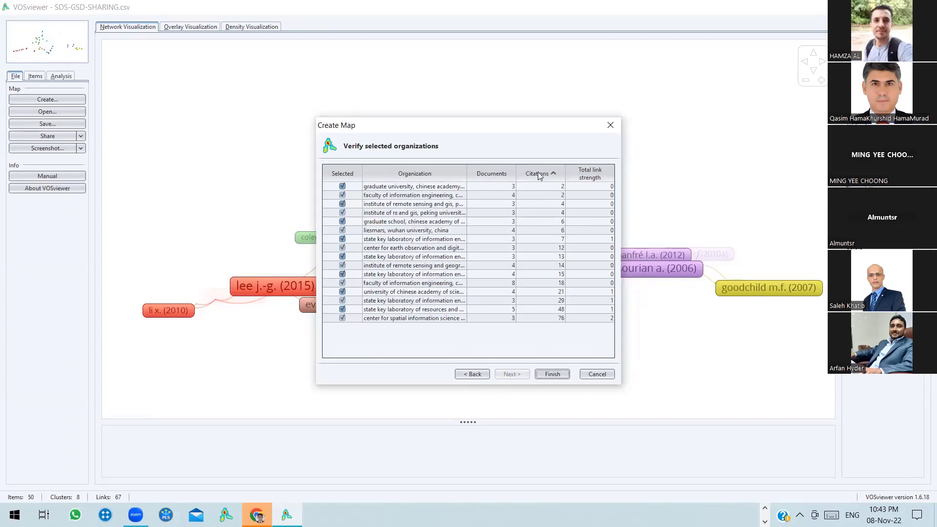
Generate the organization citation map with all listed organizations, showing only the largest connected set
right_click(431, 237)
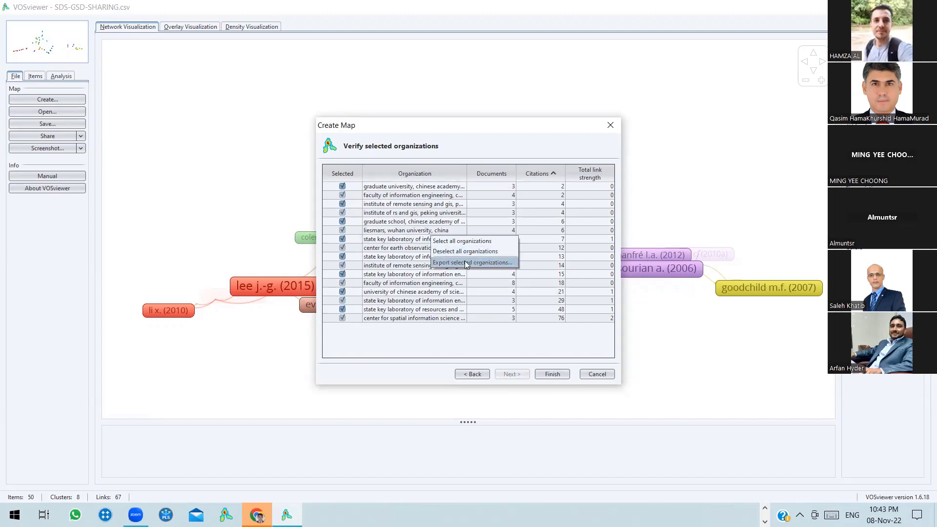
click(550, 377)
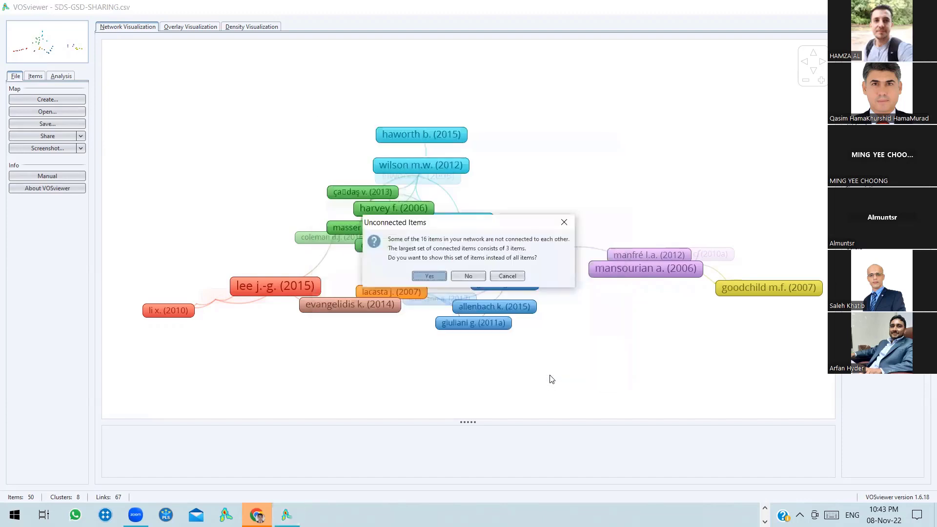
click(439, 278)
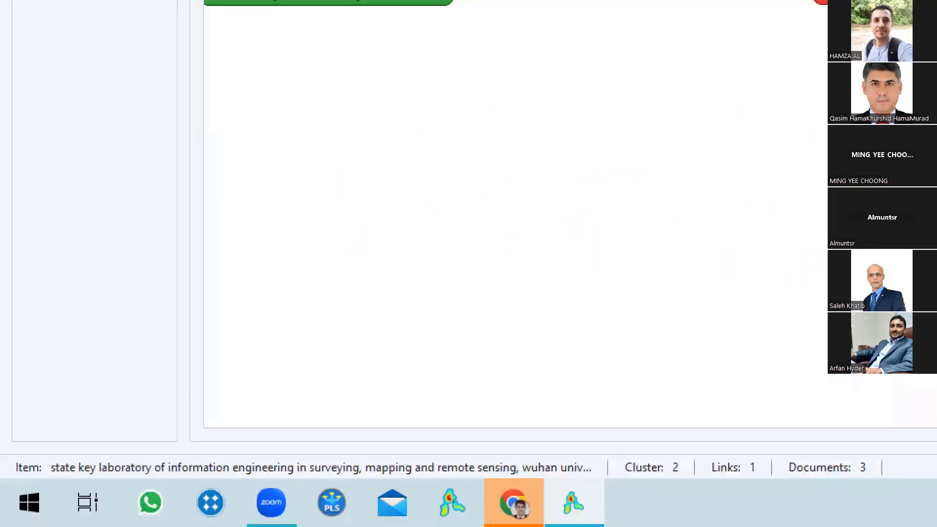
Examine the name, cluster, links and documents details of the Wuhan state key laboratory in the organization map
click(309, 451)
click(89, 467)
click(686, 471)
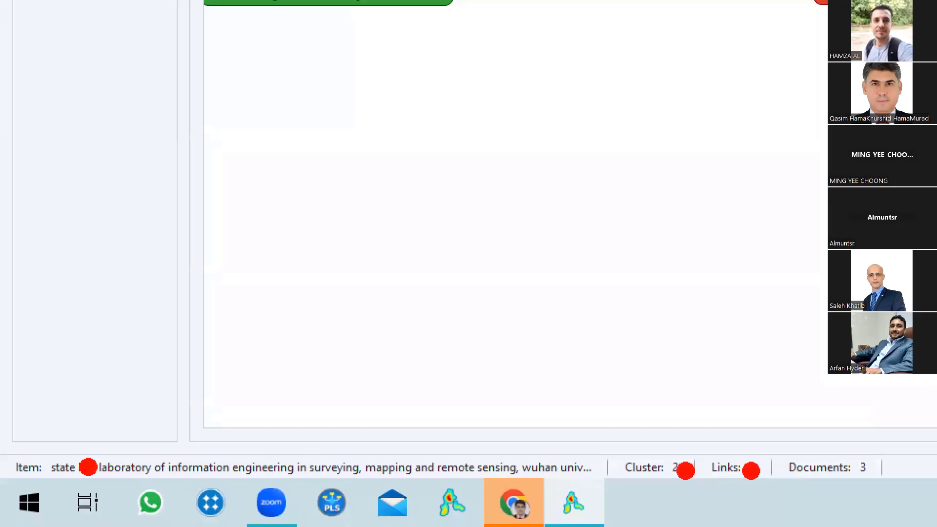
click(751, 471)
click(856, 471)
key(Escape)
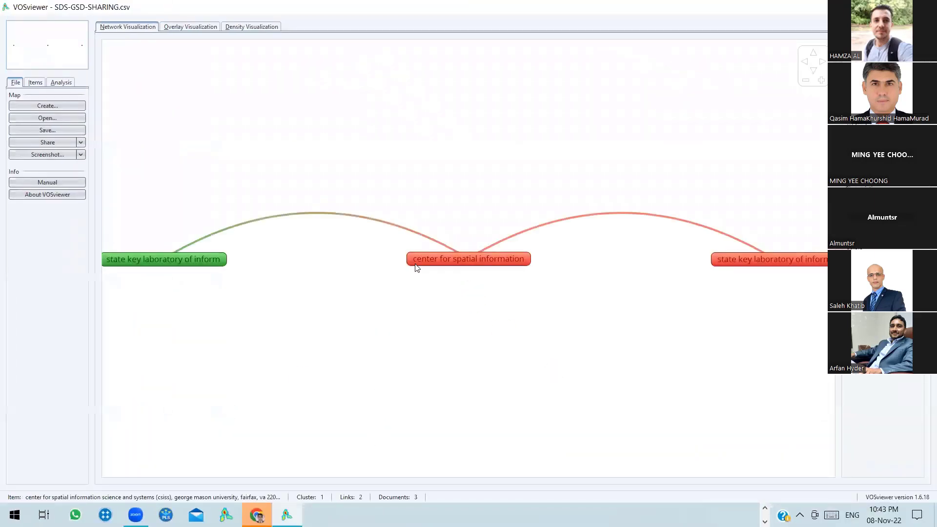
Start another bibliographic map from the Scopus file SDS-GSD-SHARING.csv and choose bibliographic coupling with documents as the unit
click(29, 107)
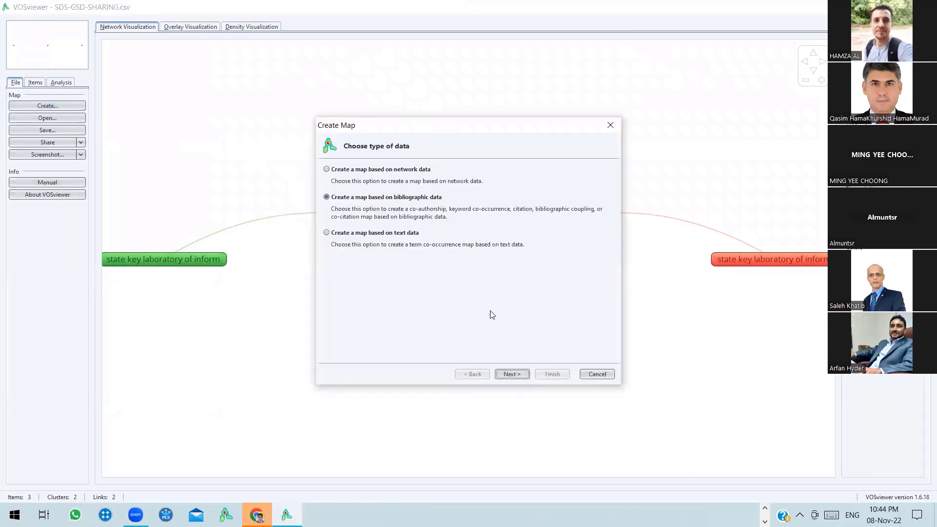
click(506, 373)
click(506, 373)
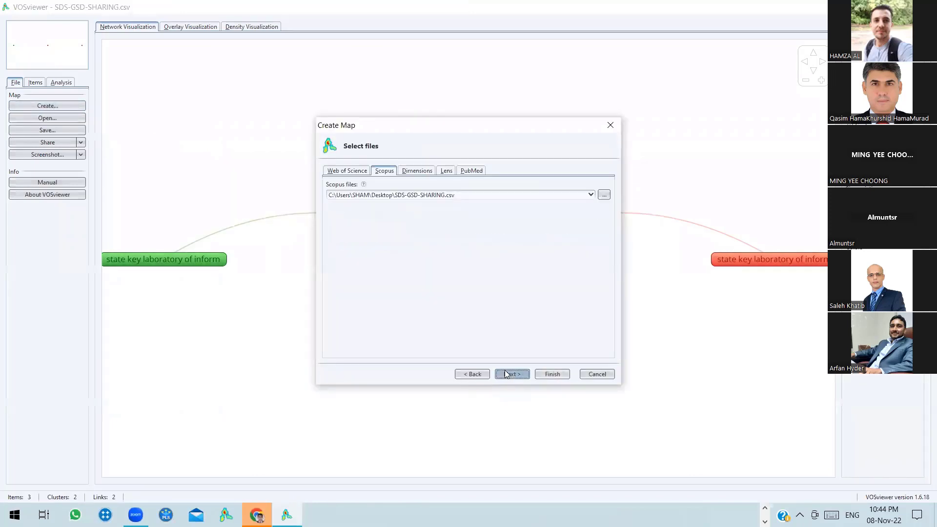
click(478, 376)
click(506, 376)
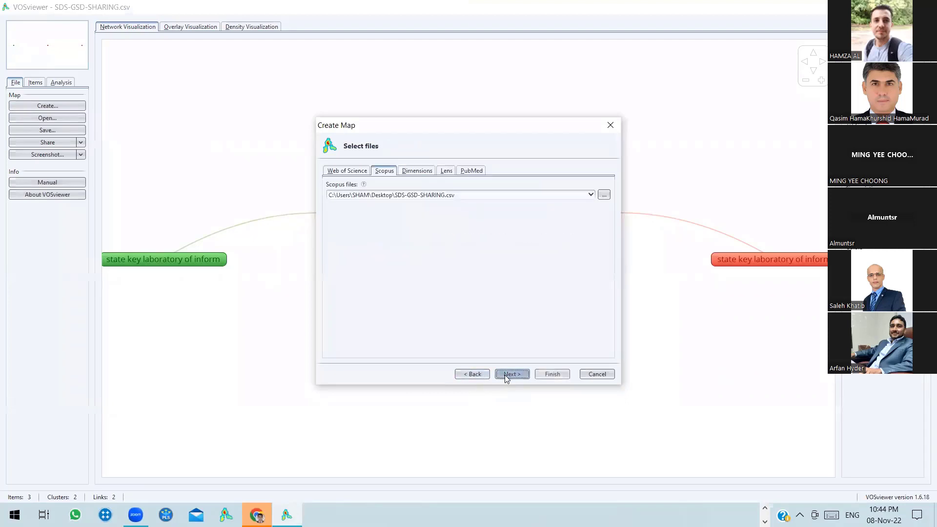
click(506, 376)
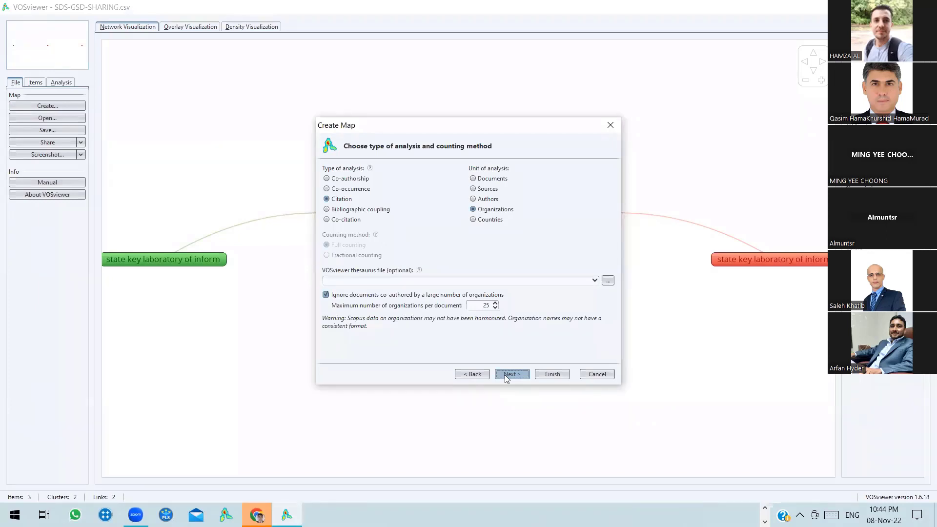
click(328, 210)
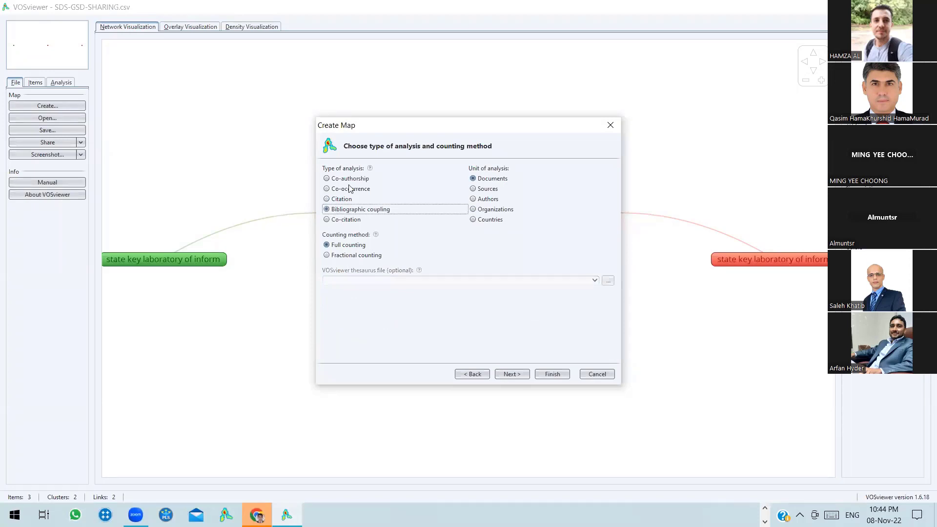
Return to the choice of data type and choose to create a map based on text data
click(472, 374)
click(471, 375)
click(471, 375)
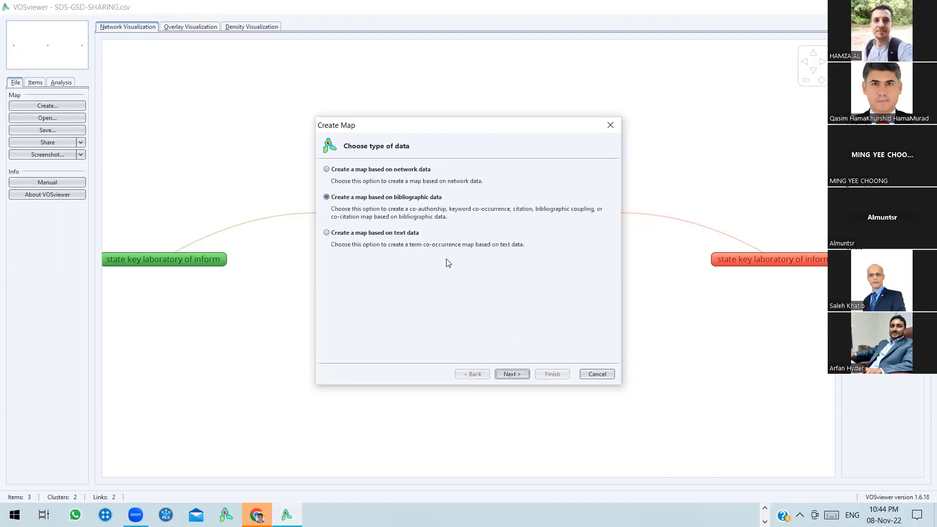
click(358, 236)
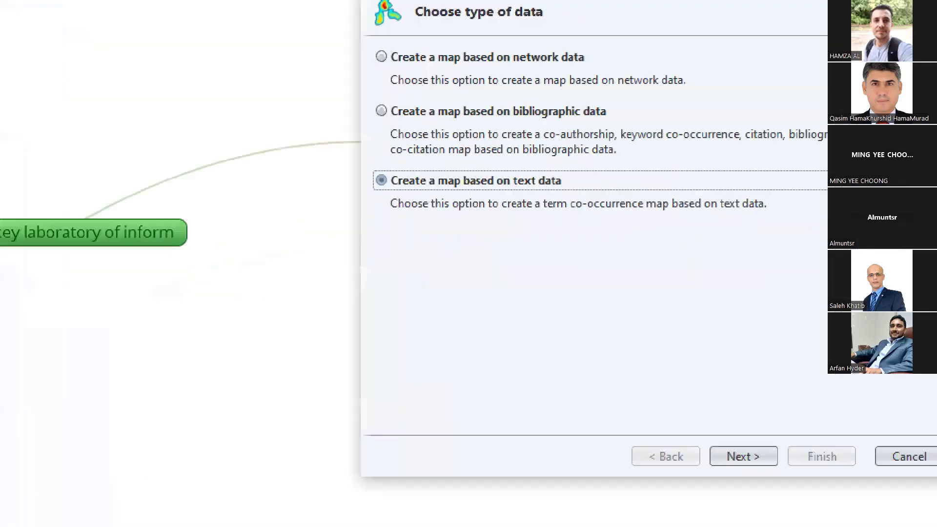
Mark the text data option and its term co-occurrence description with temporary red on-screen annotations
drag(435, 233, 523, 203)
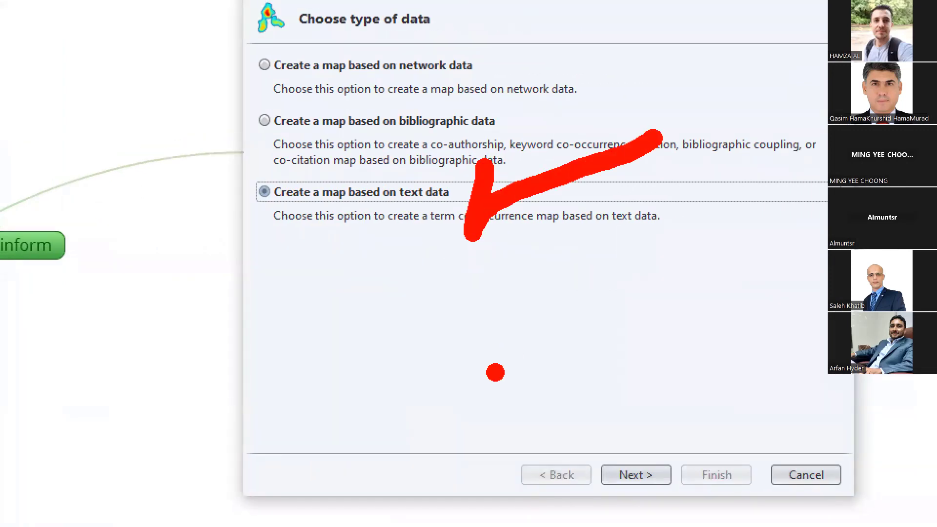
key(Escape)
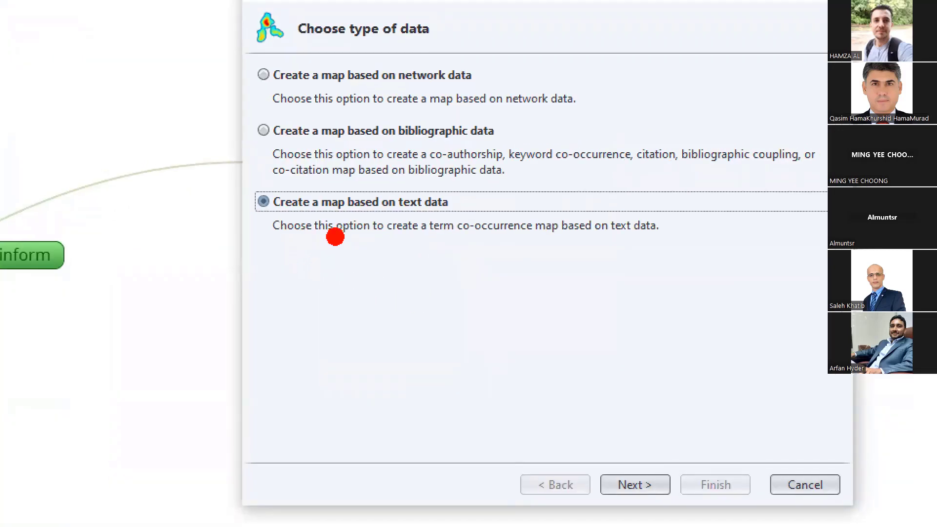
click(442, 238)
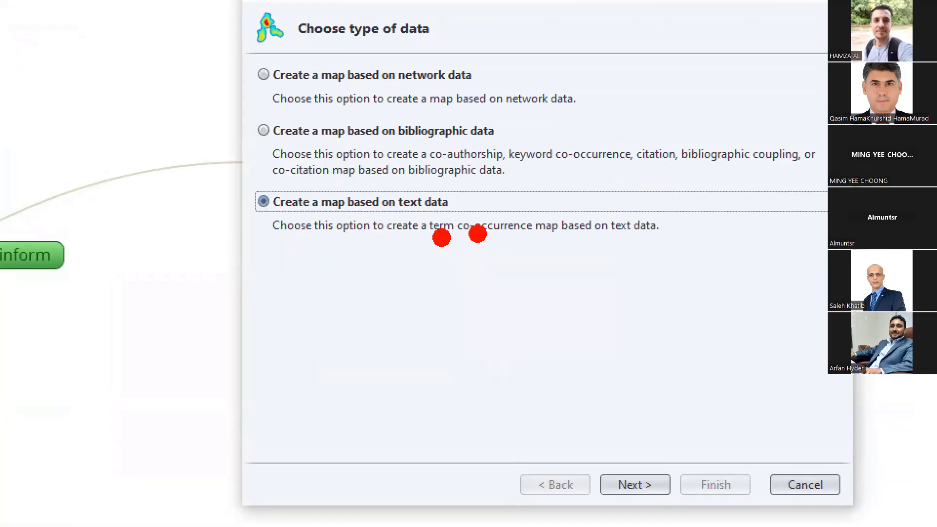
click(479, 234)
click(545, 238)
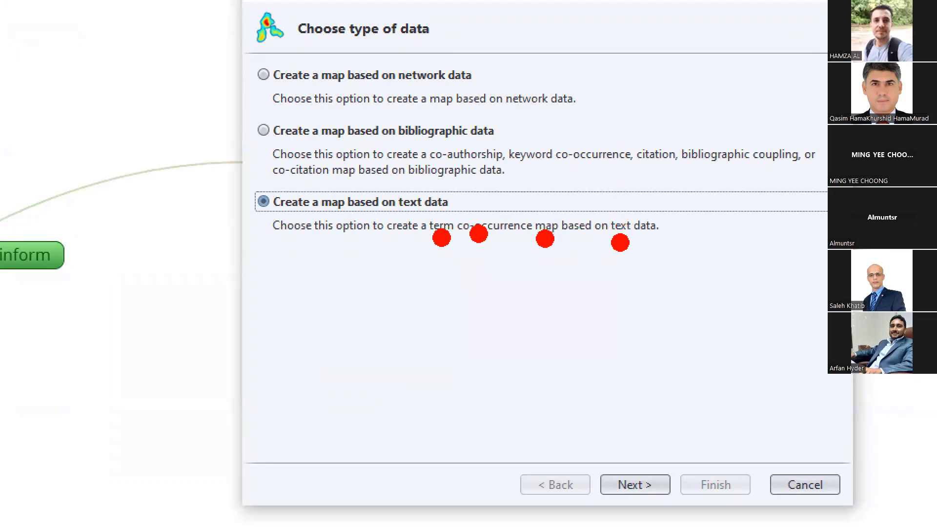
drag(620, 244, 697, 244)
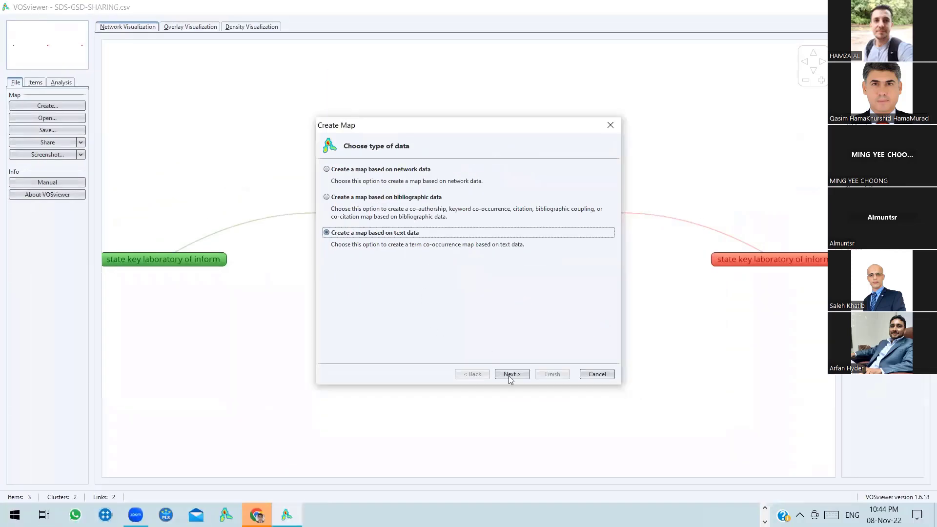
Continue with the text data map and choose bibliographic database files as the data source
click(628, 489)
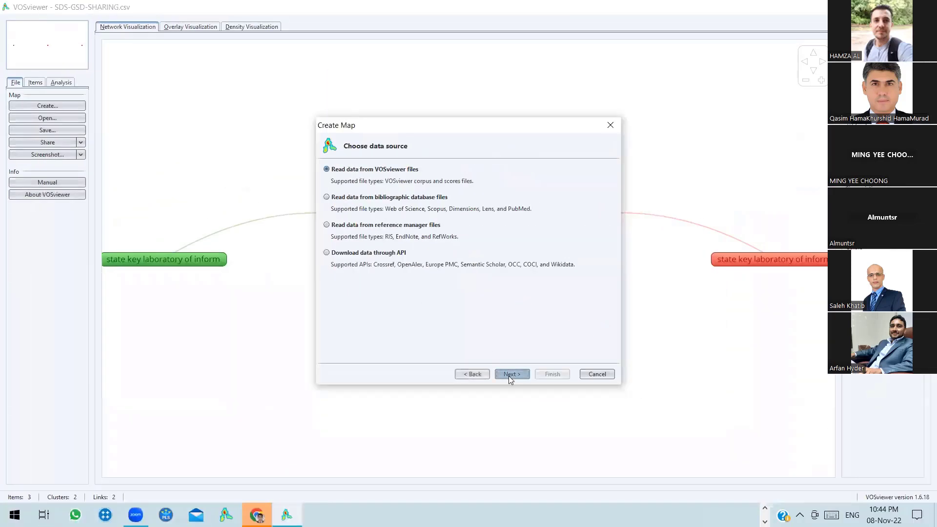
click(509, 376)
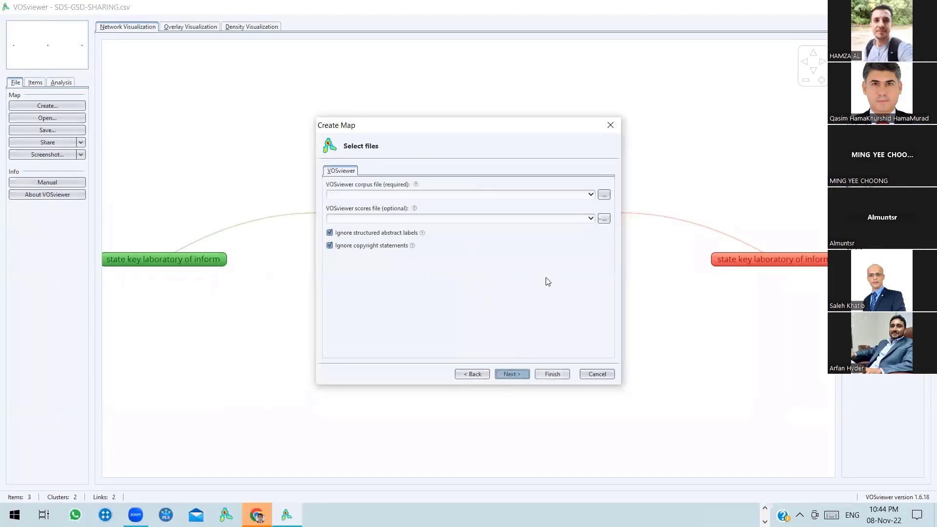
click(473, 374)
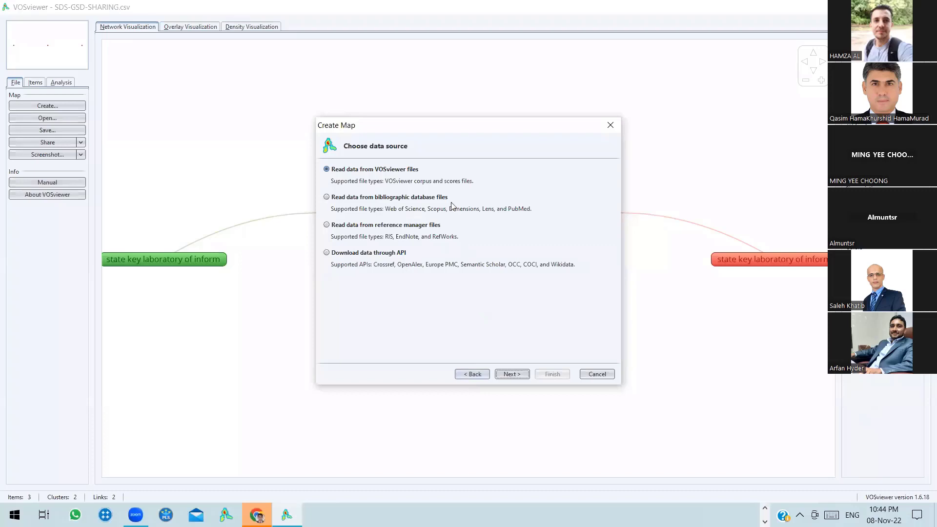
click(413, 200)
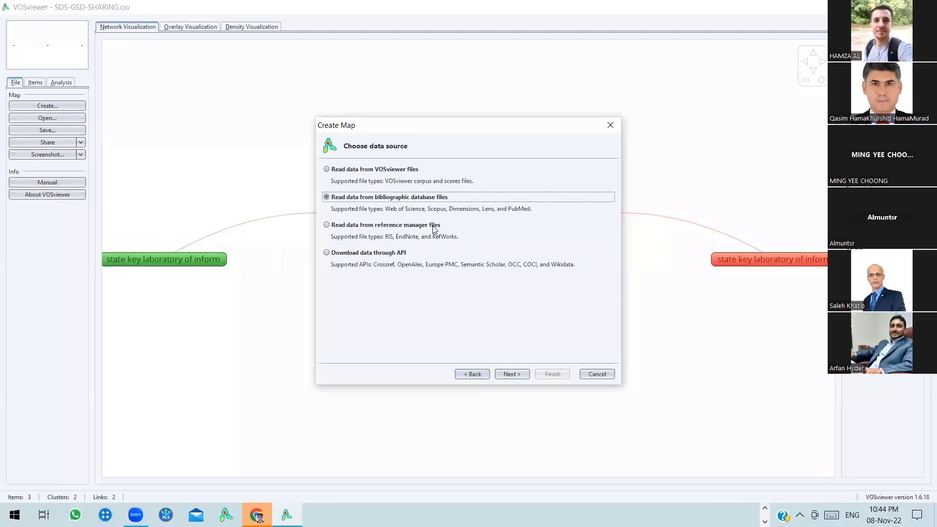
click(506, 377)
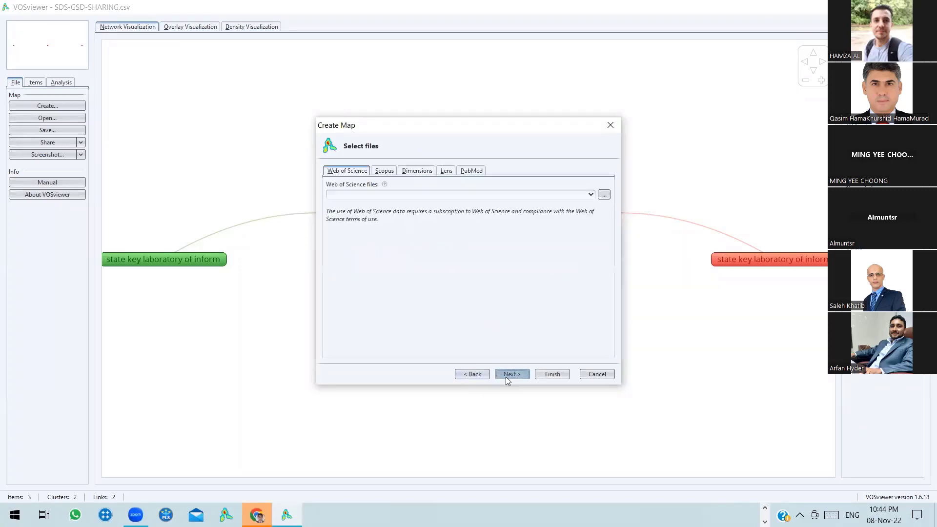
Load the Scopus file SDS-GSD-SHARING.csv from the Desktop as the text data source
click(384, 171)
click(605, 195)
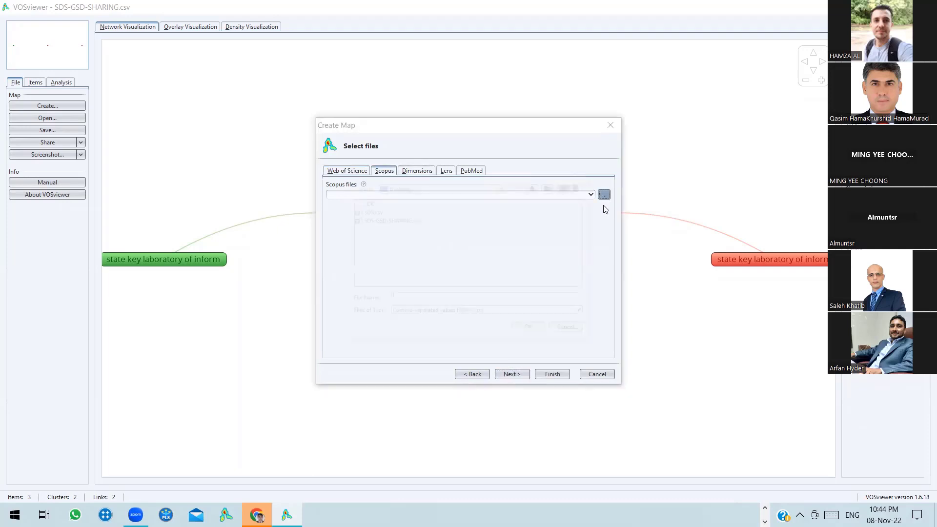
click(383, 221)
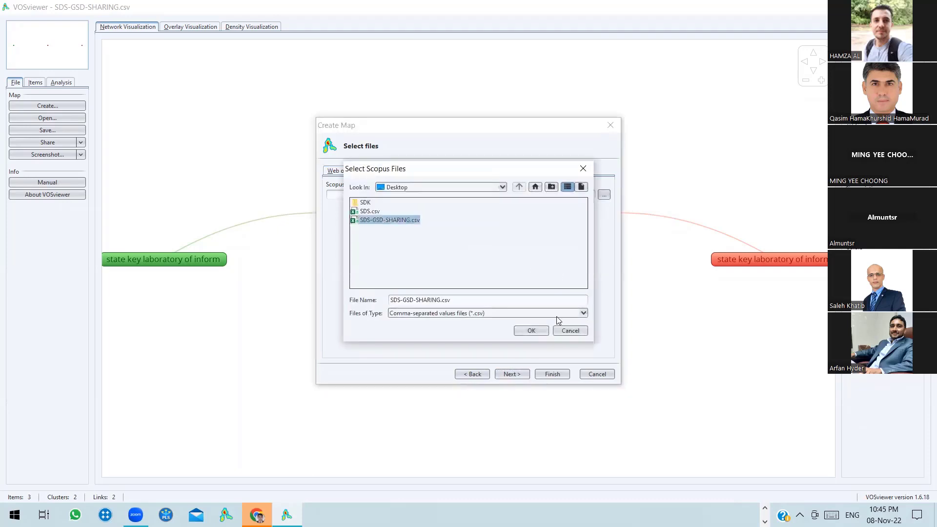
click(541, 331)
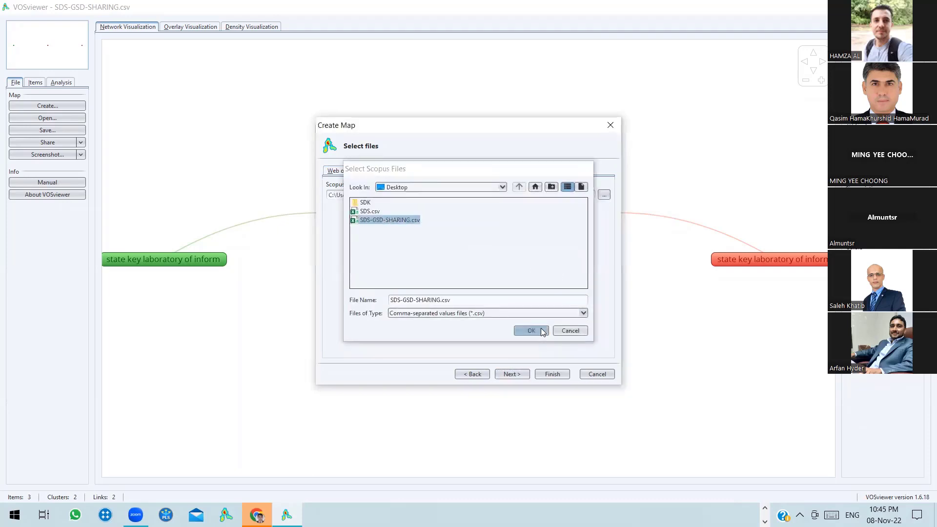
click(512, 375)
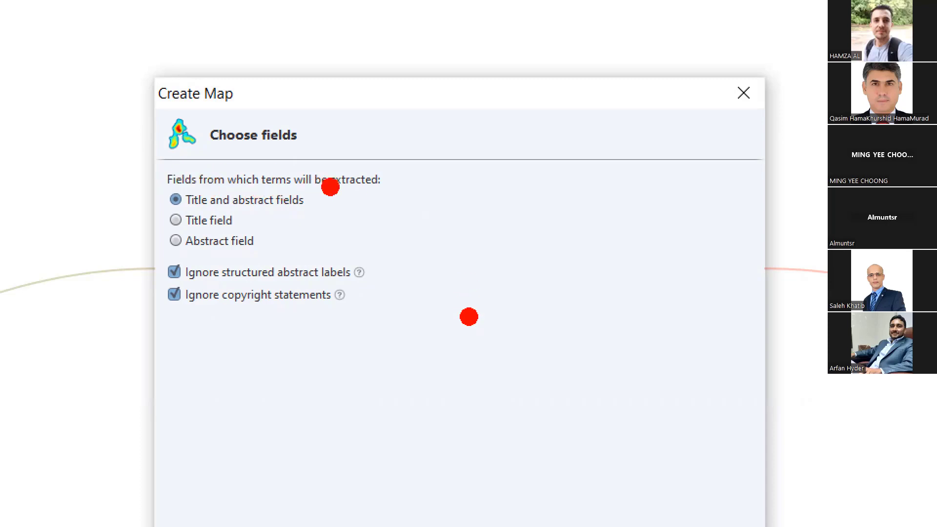
Extract terms from the title field only and keep binary counting as the counting method
mouse_move(399, 161)
mouse_down()
mouse_move(391, 191)
mouse_move(502, 174)
mouse_up()
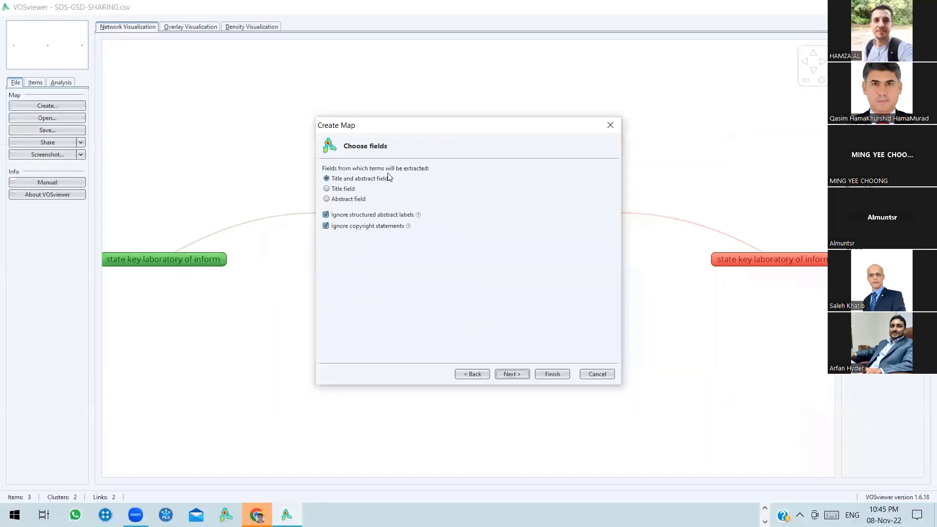
click(342, 190)
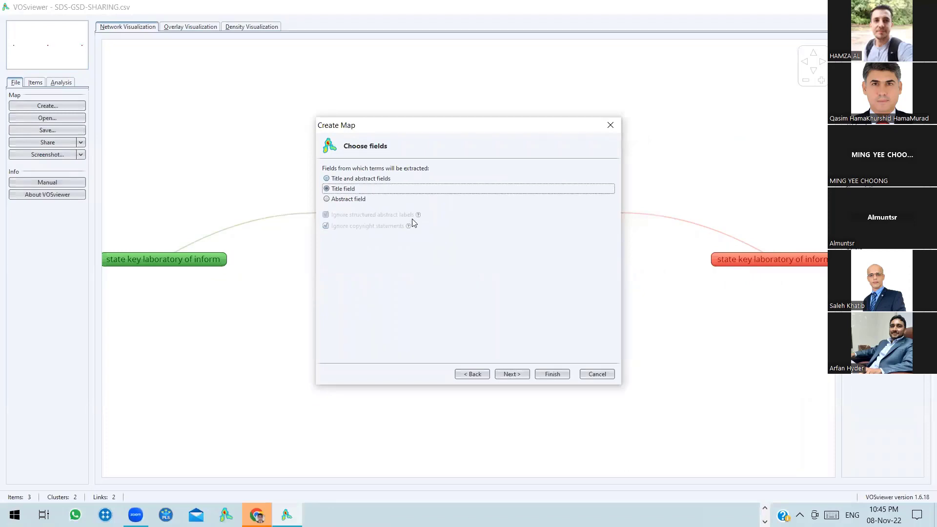
click(505, 376)
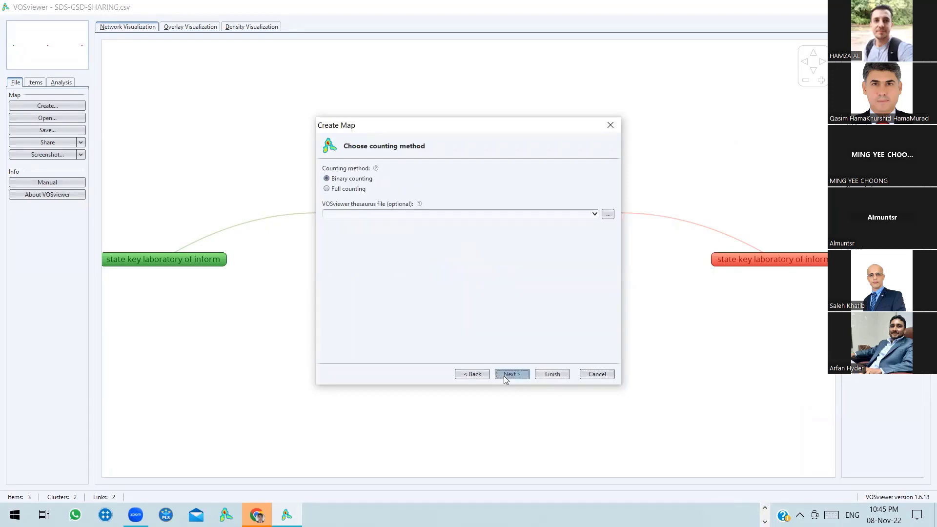
click(505, 375)
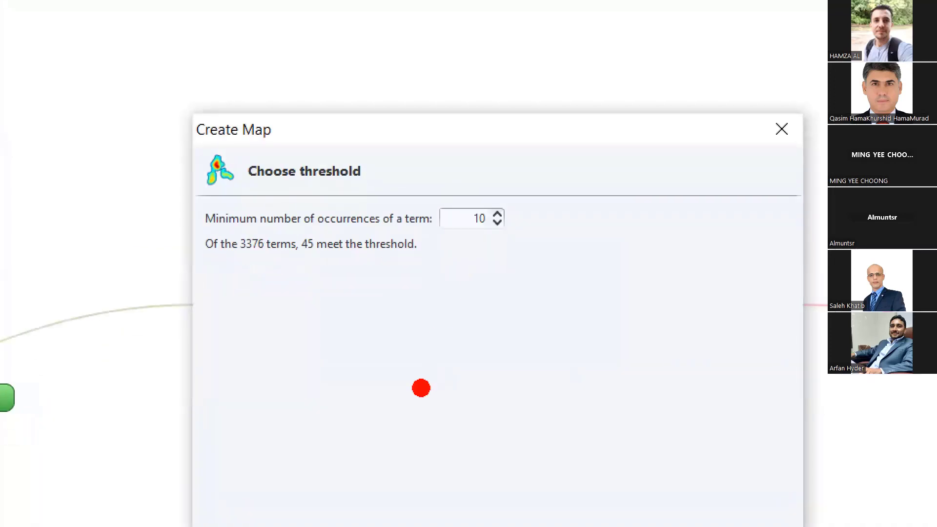
Annotate the zoomed threshold page with the temporary red text "WORD OR TERM ARE REPETED MIN="
key(w)
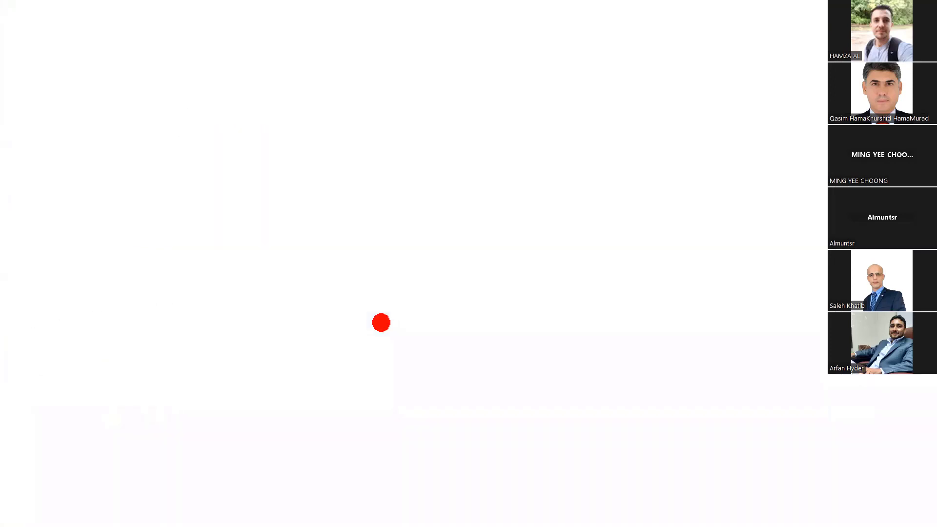
key(Escape)
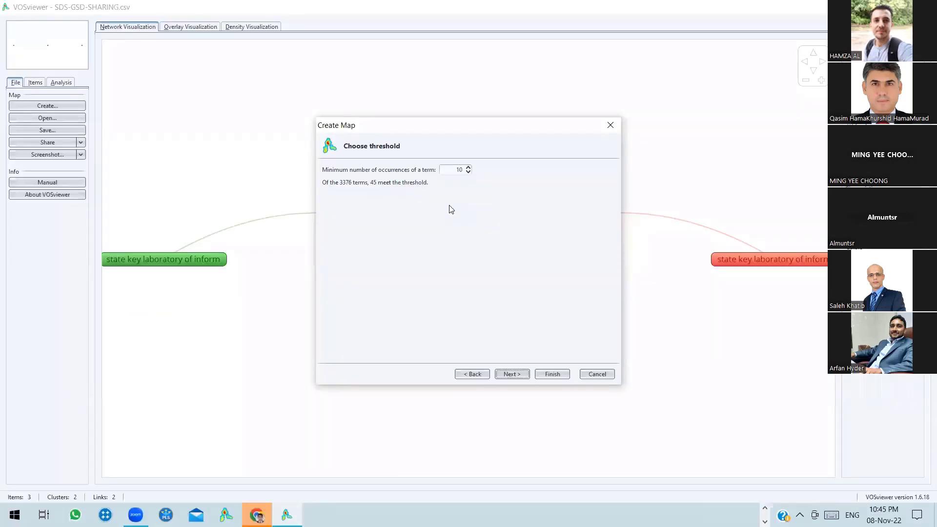
key(ctrl+1)
click(469, 264)
text(t)
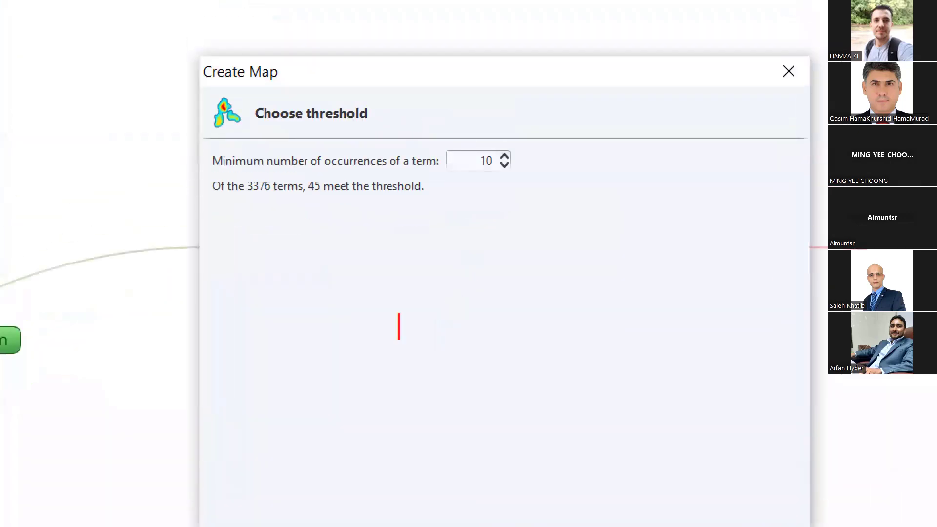
text(WORD )
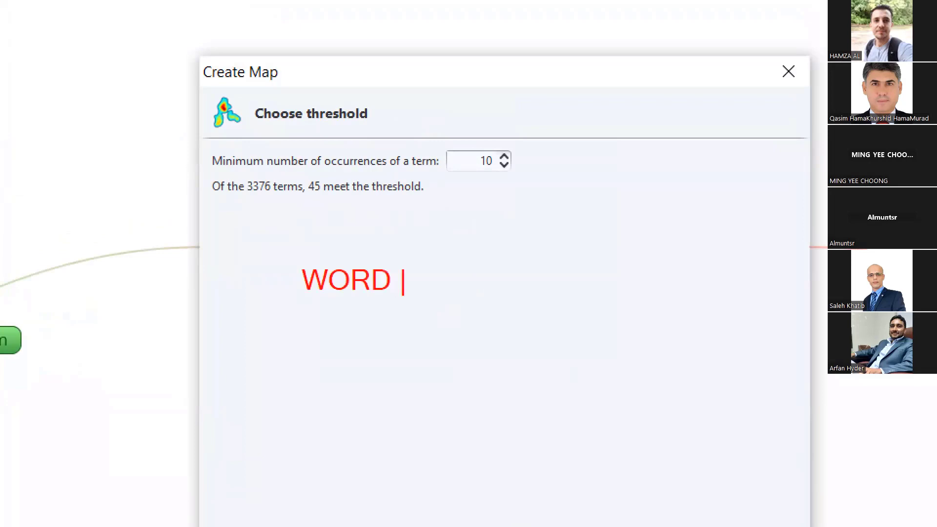
text(OR TERM A)
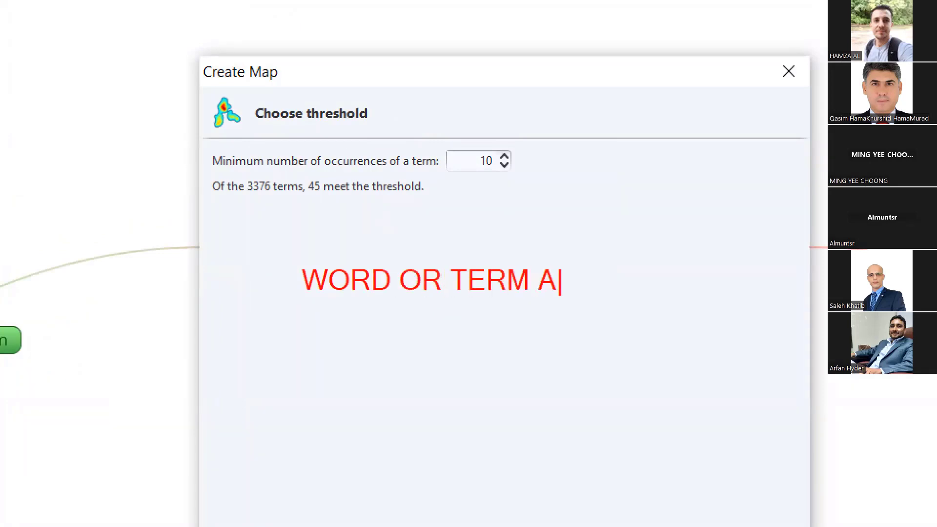
text(RE REPETED )
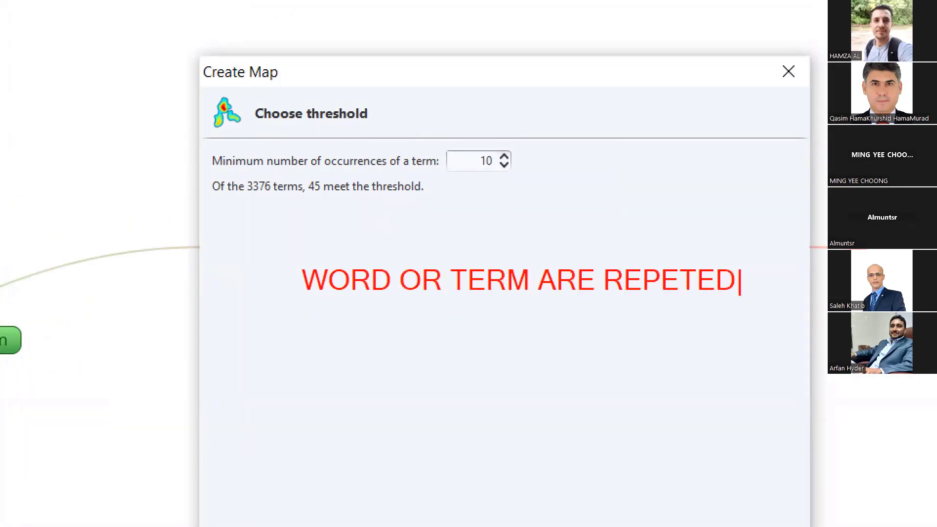
text(MINU)
key(BackSpace)
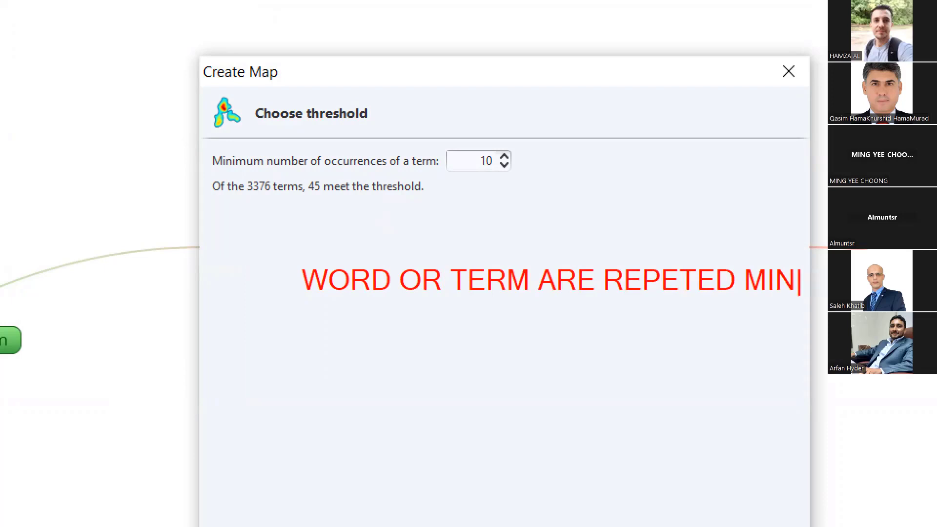
text(=)
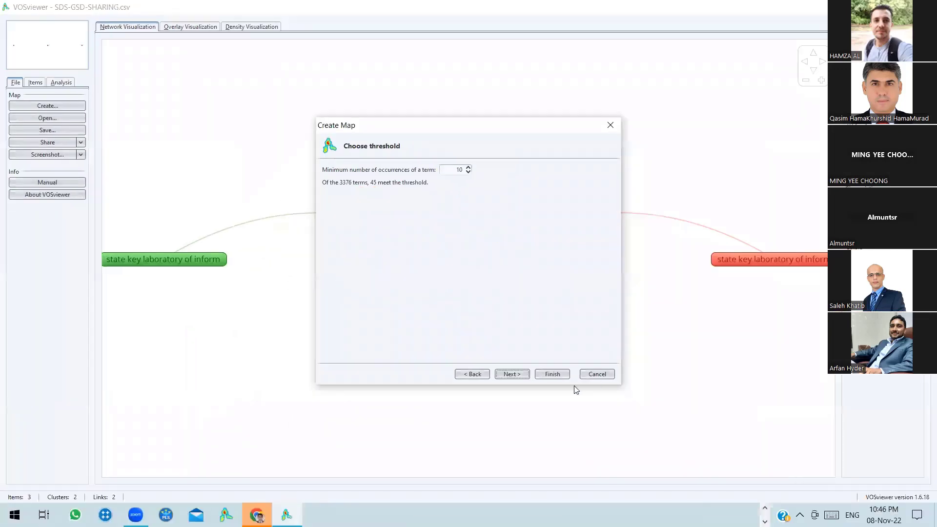
Accept a minimum of 10 occurrences and 27 terms, and bring up the selected terms for verification
click(549, 459)
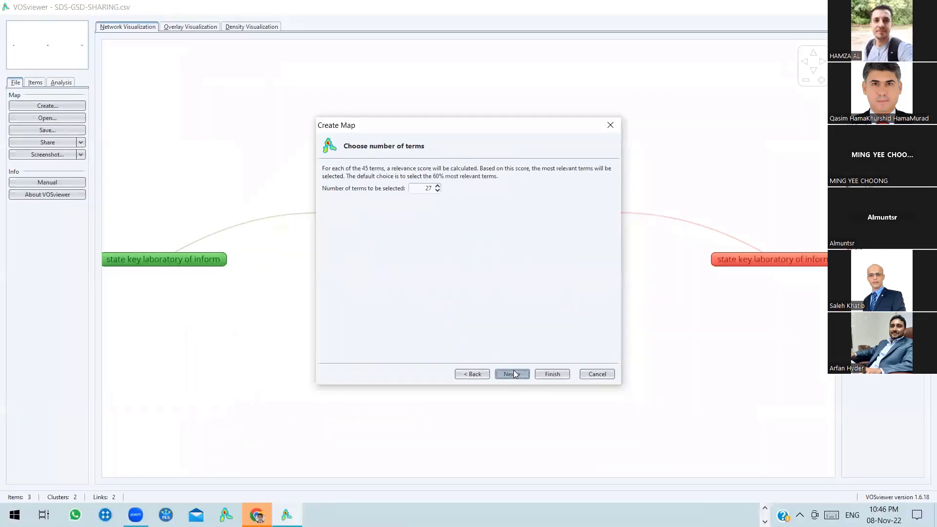
click(512, 373)
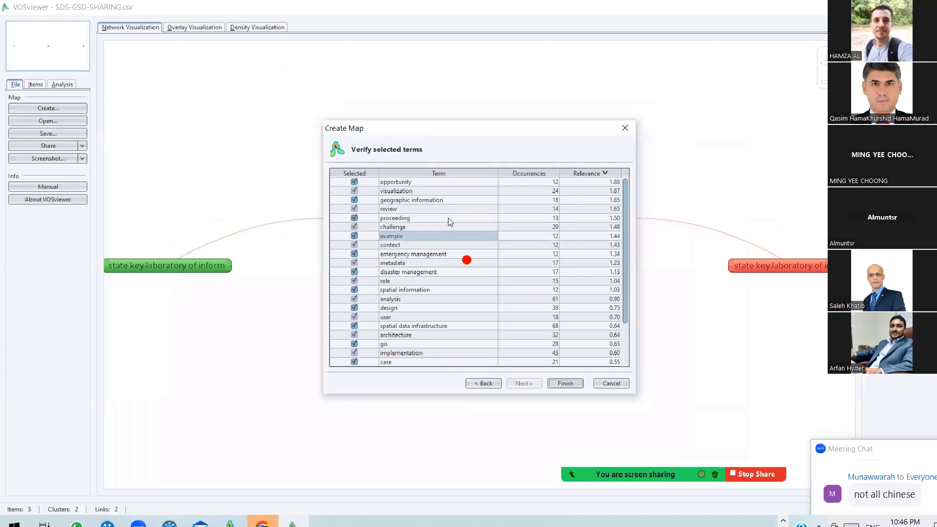
click(407, 215)
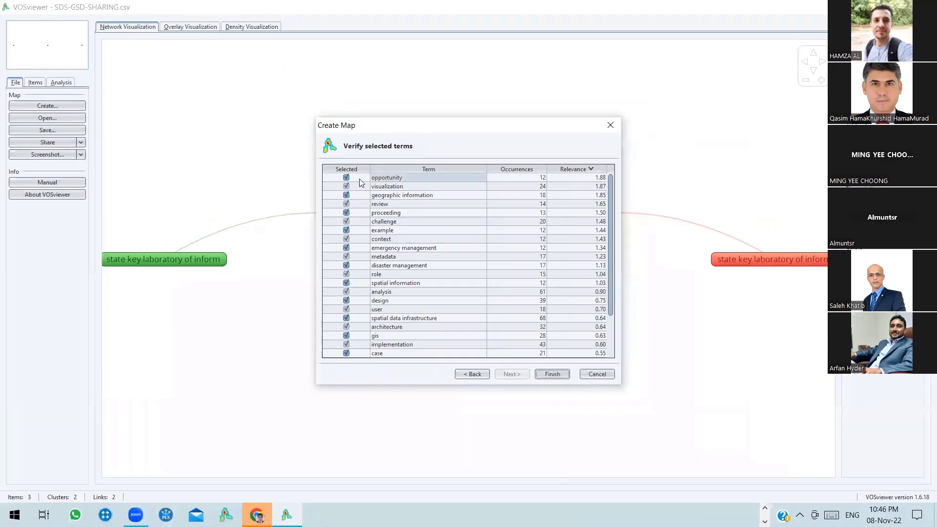
Exclude the terms opportunity, visualization, review, proceeding, challenge, example, context and emergency management from the selection
click(345, 178)
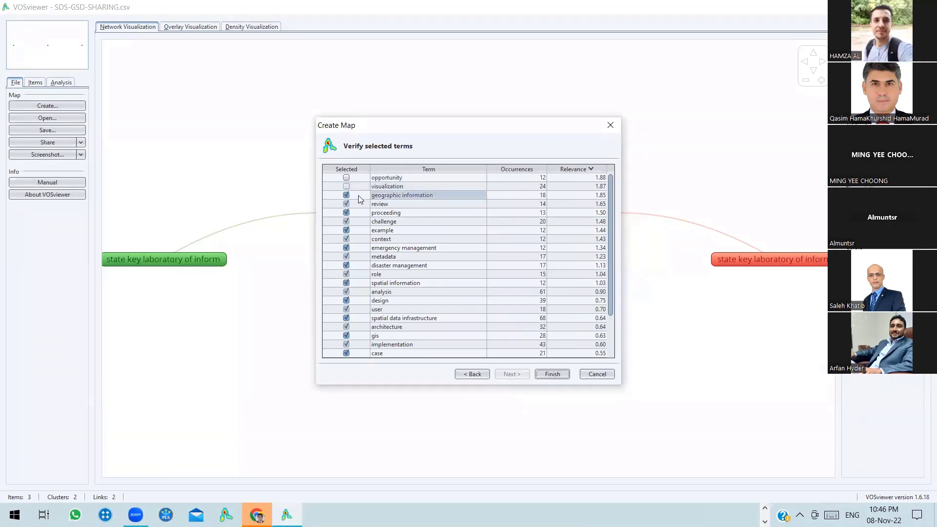
click(344, 204)
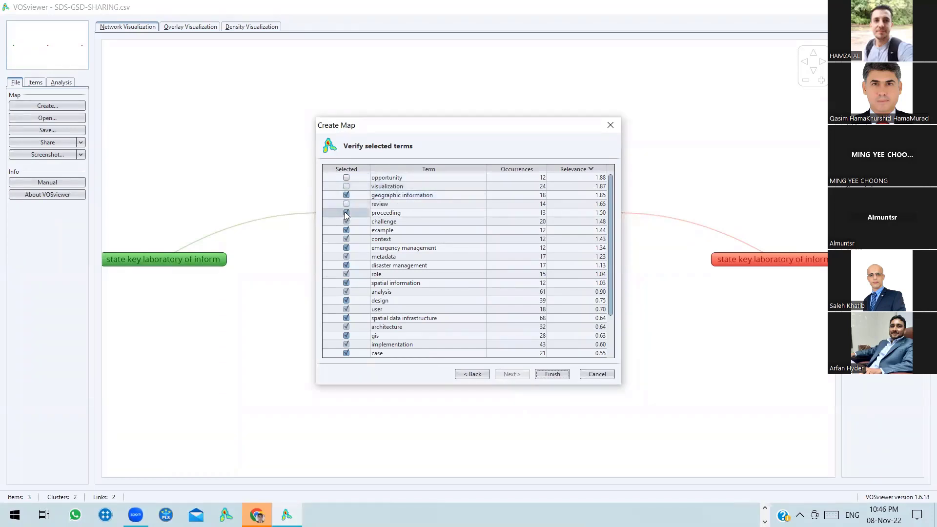
click(347, 213)
click(346, 222)
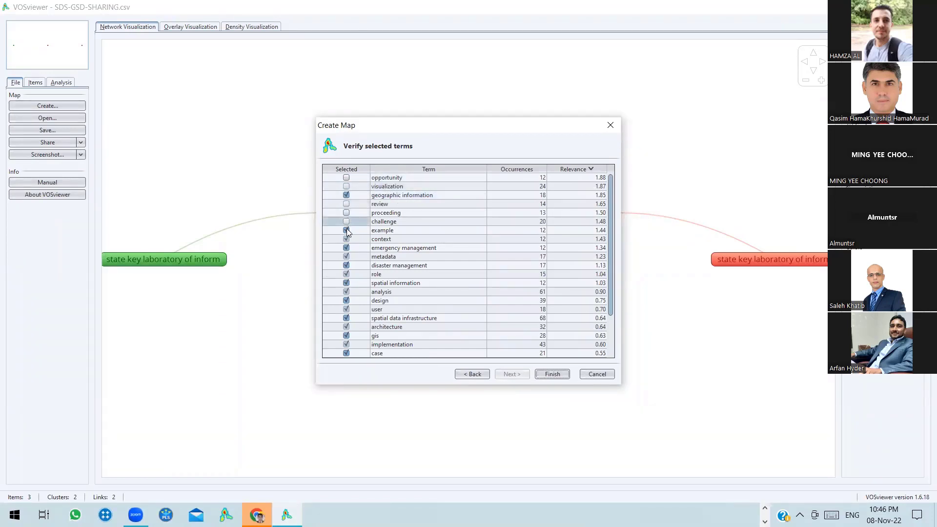
click(347, 231)
click(346, 239)
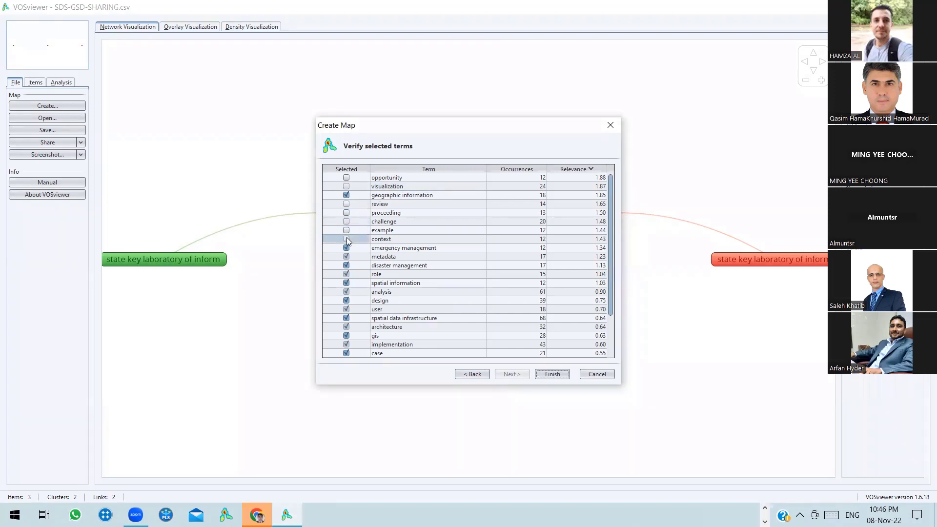
click(346, 248)
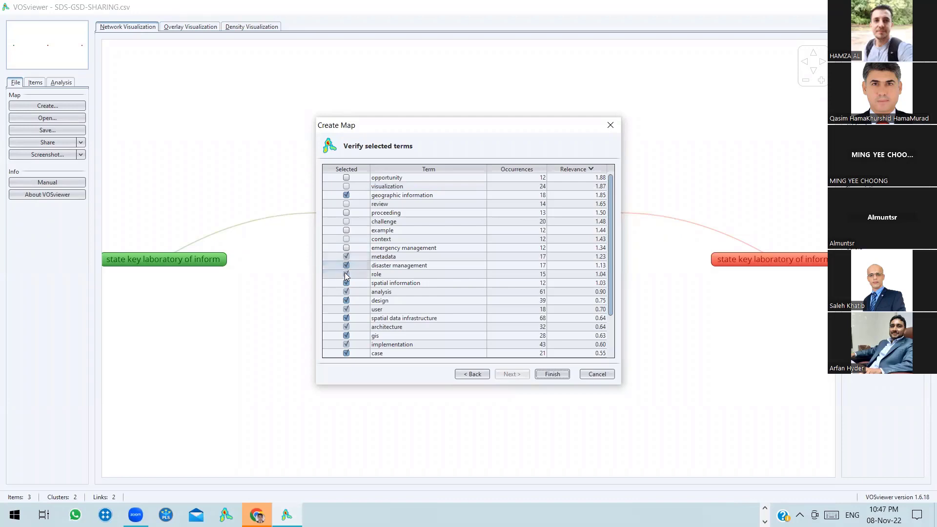
Exclude the terms role, design, user, implementation, case, case study, cloud and service from the selection
click(346, 275)
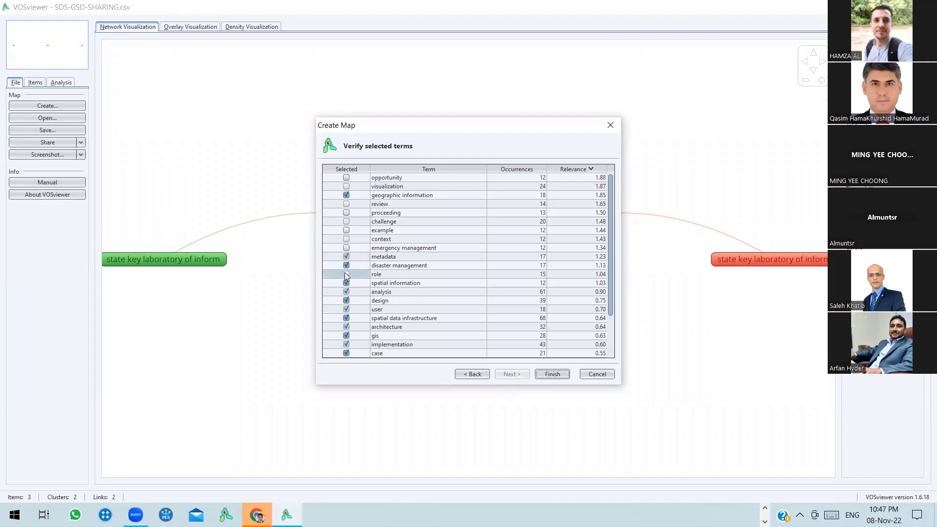
click(346, 301)
click(346, 310)
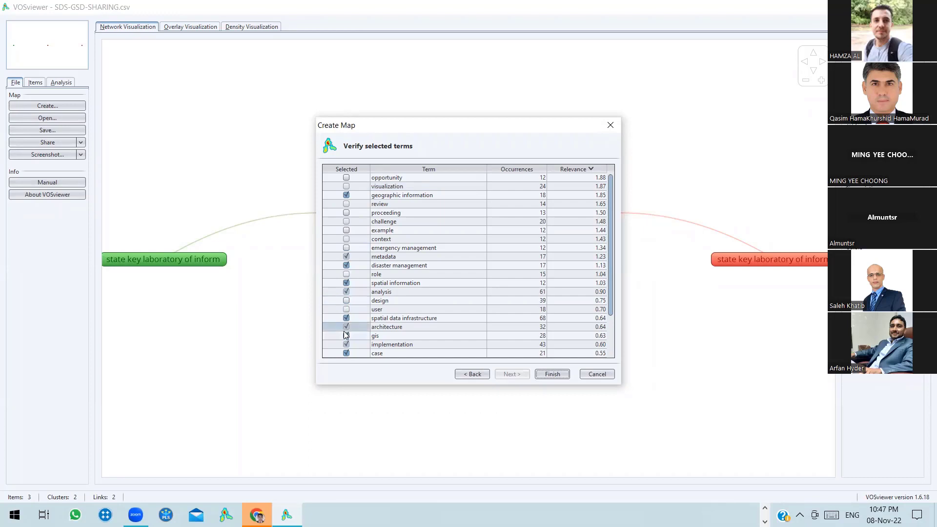
scroll(348, 336, down, 2)
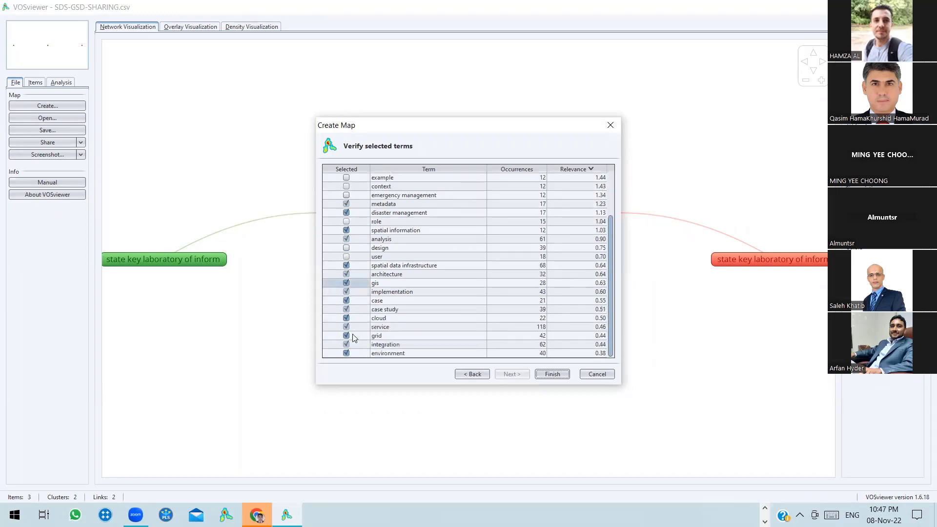
click(346, 292)
click(346, 300)
click(345, 309)
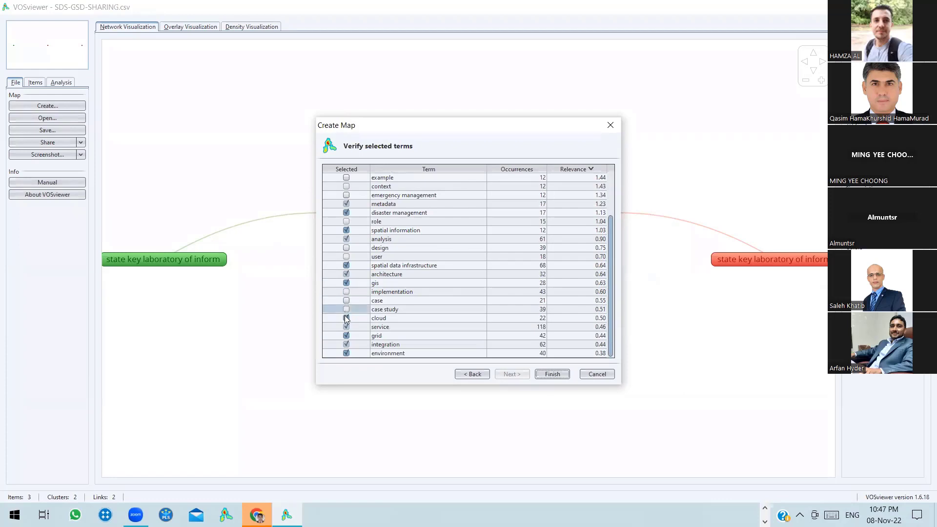
click(346, 318)
click(346, 326)
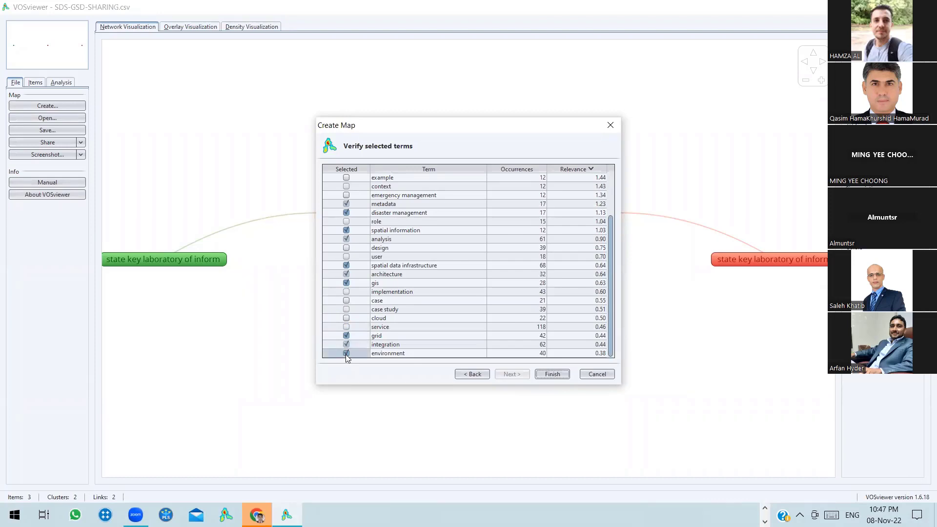
scroll(478, 303, up, 2)
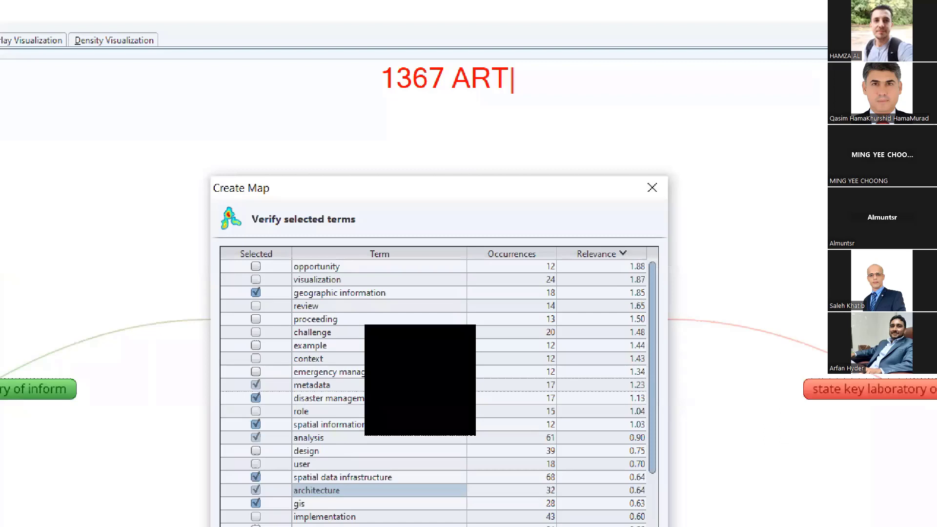
Annotate the zoomed term verification page with the red text "1367 ARTICLE" and "FIND 20 TERM"
text(ICLE)
key(Return)
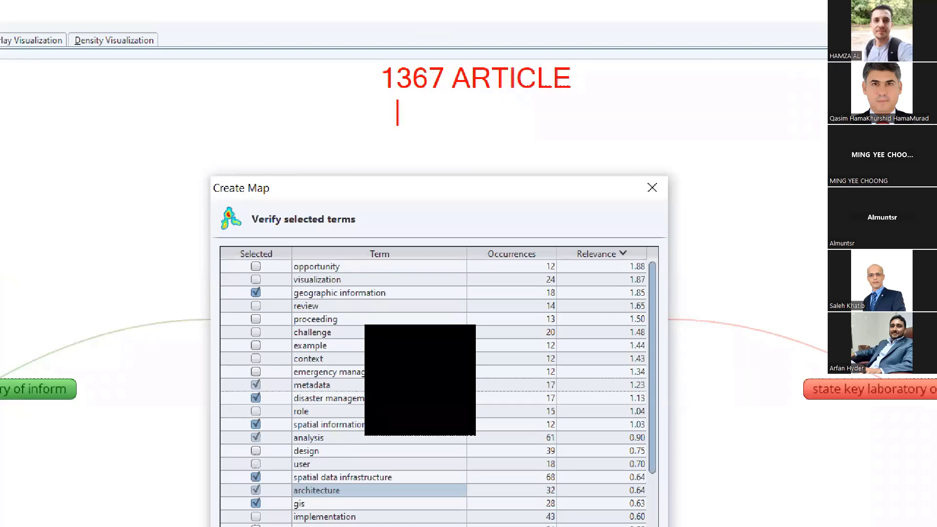
text(FIND )
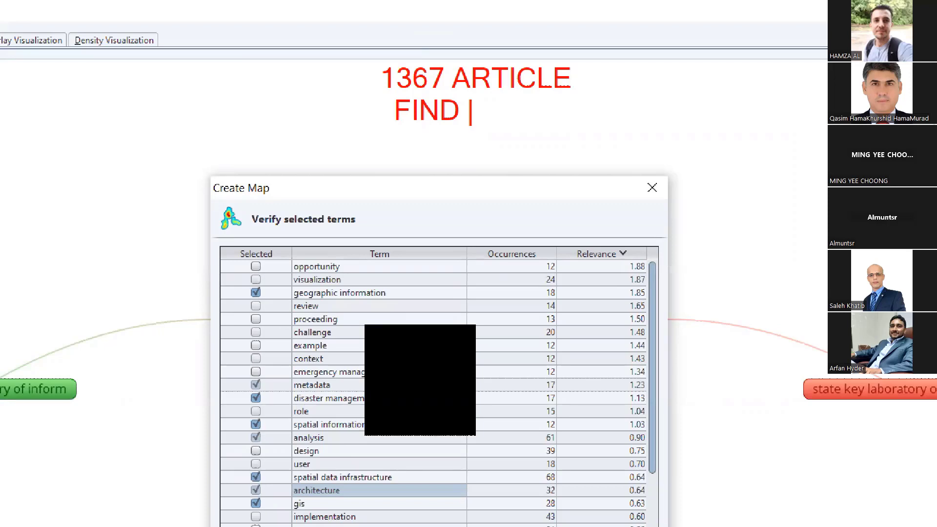
text(20 TERM)
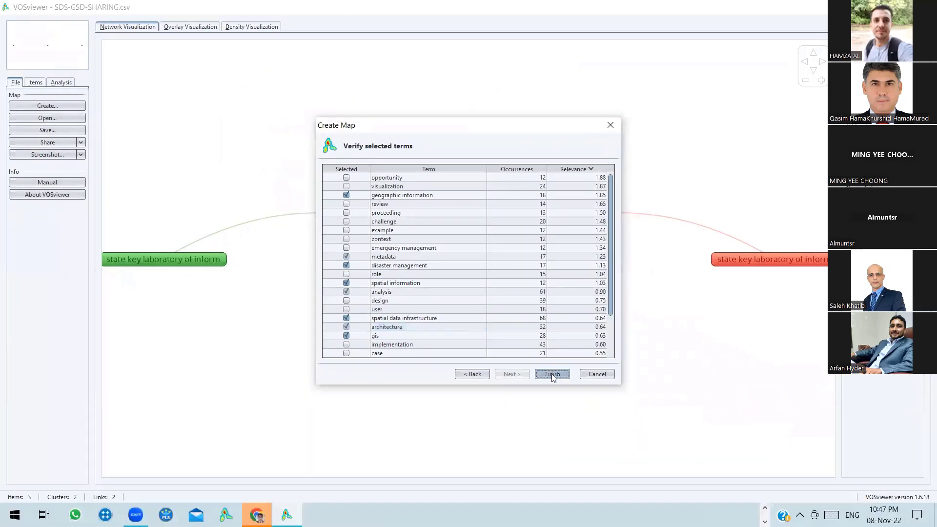
Finish creating the term co-occurrence map from the terms still selected
right_click(466, 263)
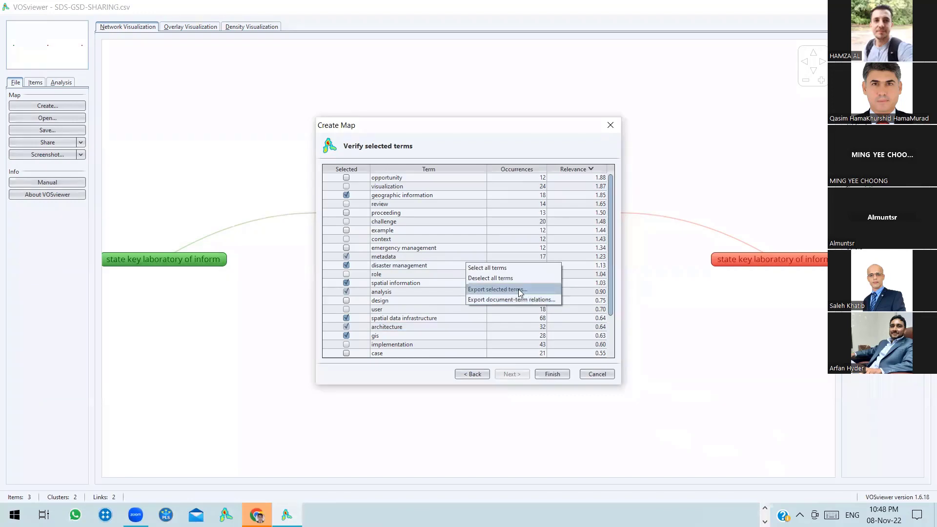
click(558, 373)
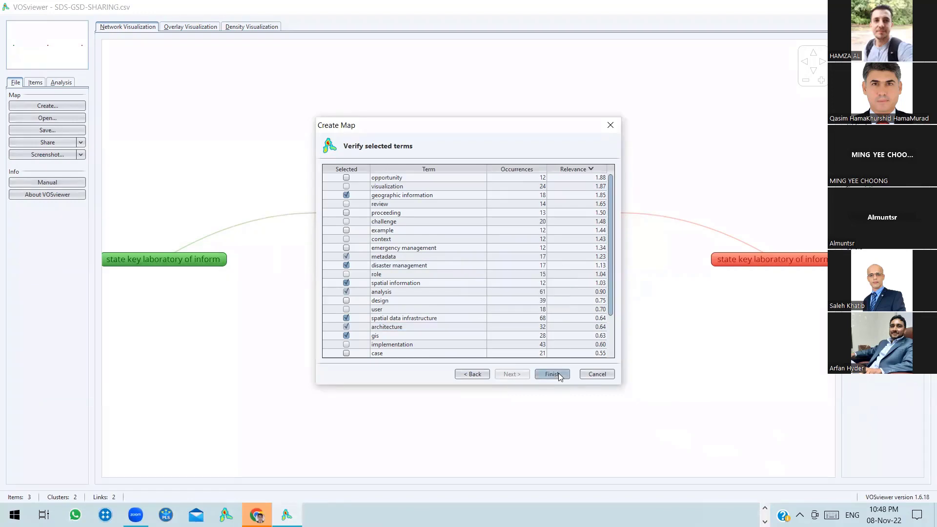
click(558, 373)
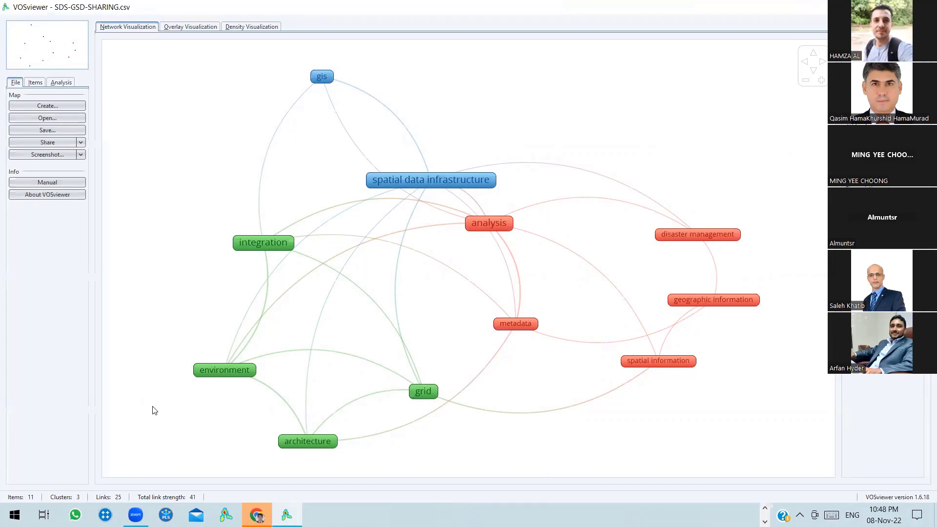
mouse_move(382, 183)
click(80, 154)
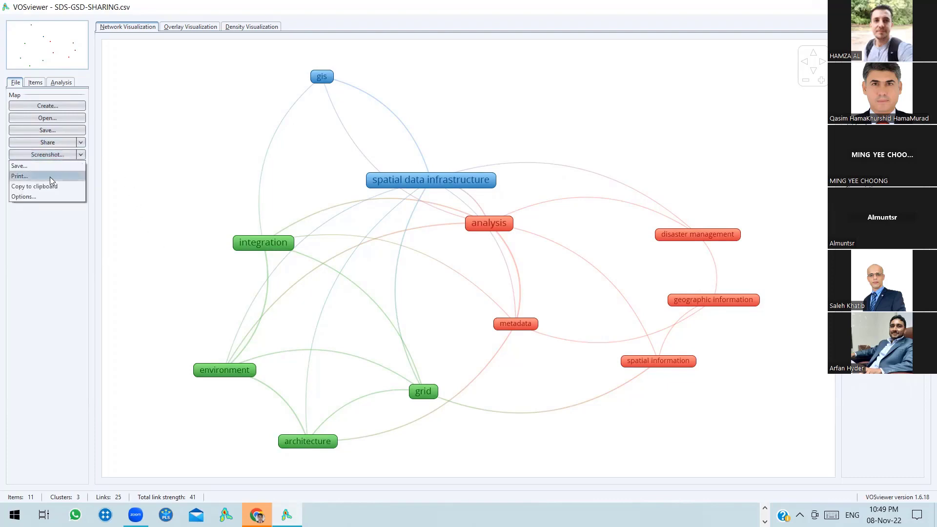
click(66, 254)
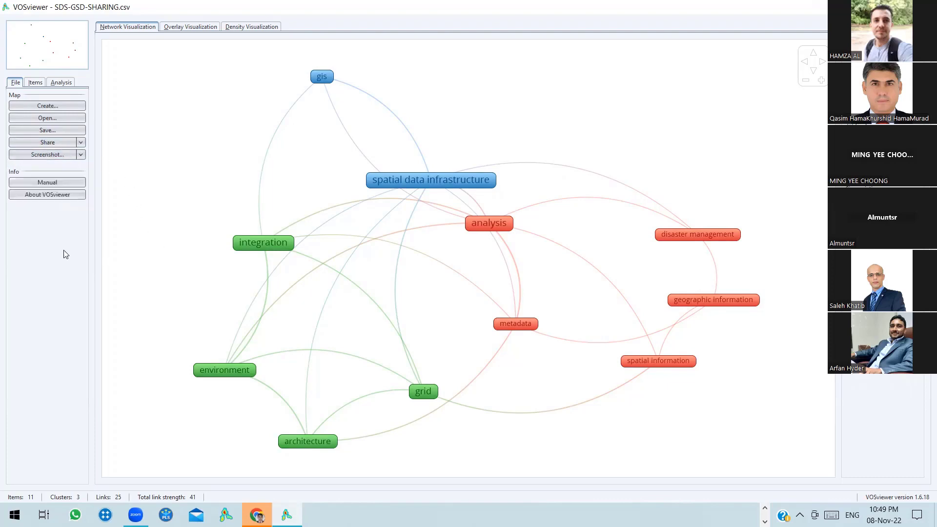
click(41, 83)
click(61, 82)
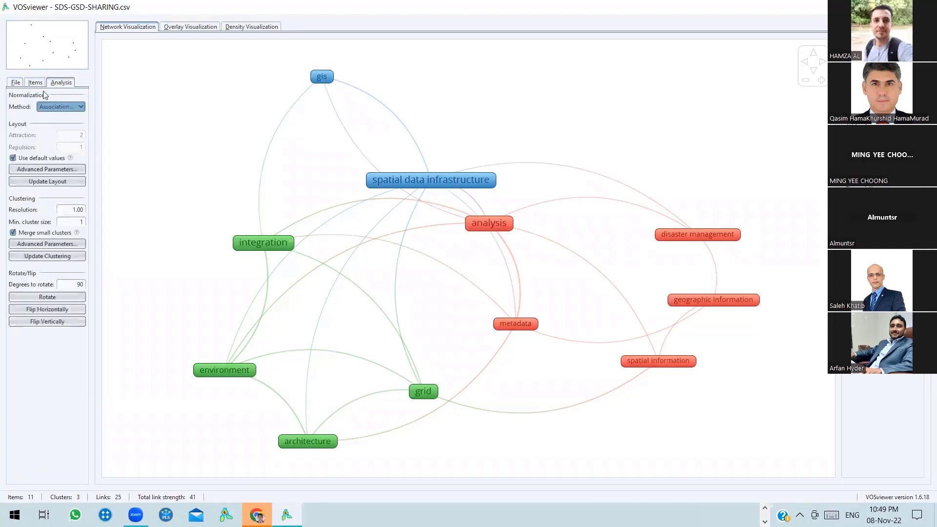
click(15, 86)
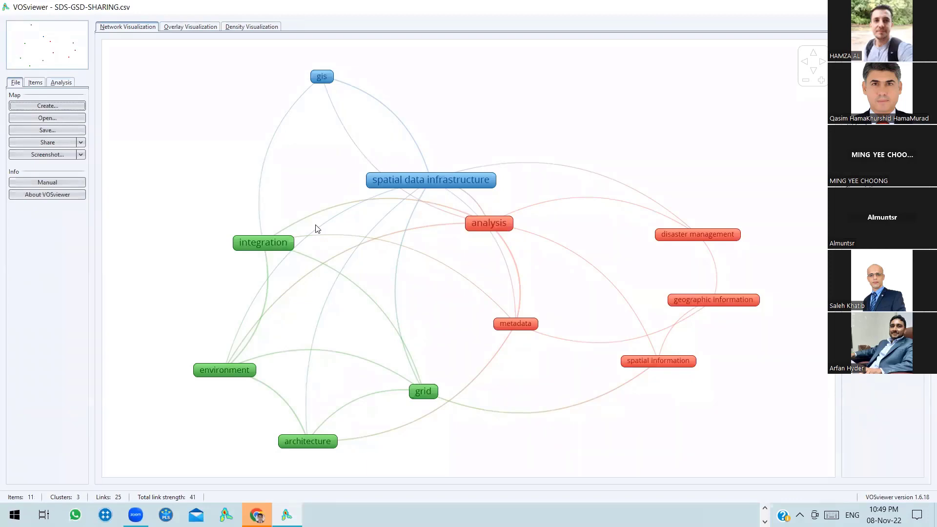
View the term map as a density visualization and as an overlay visualization
click(216, 30)
click(236, 29)
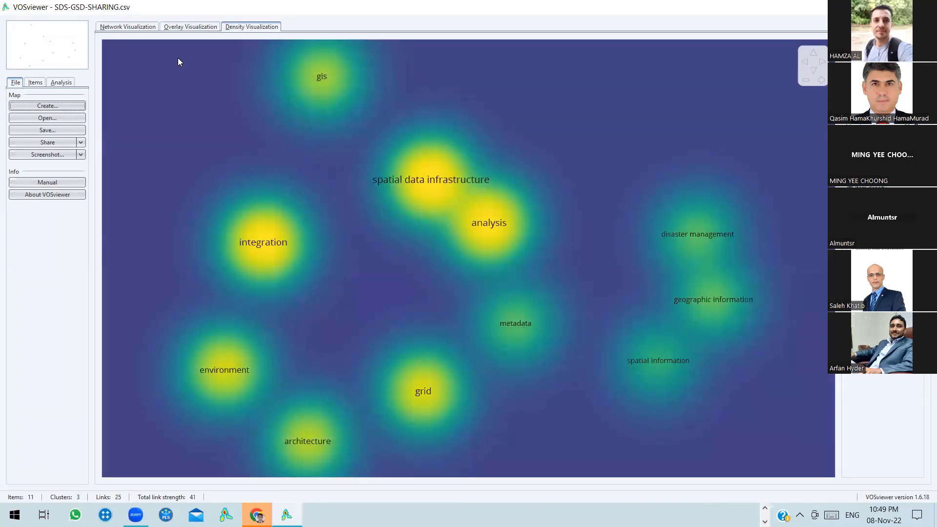
click(189, 28)
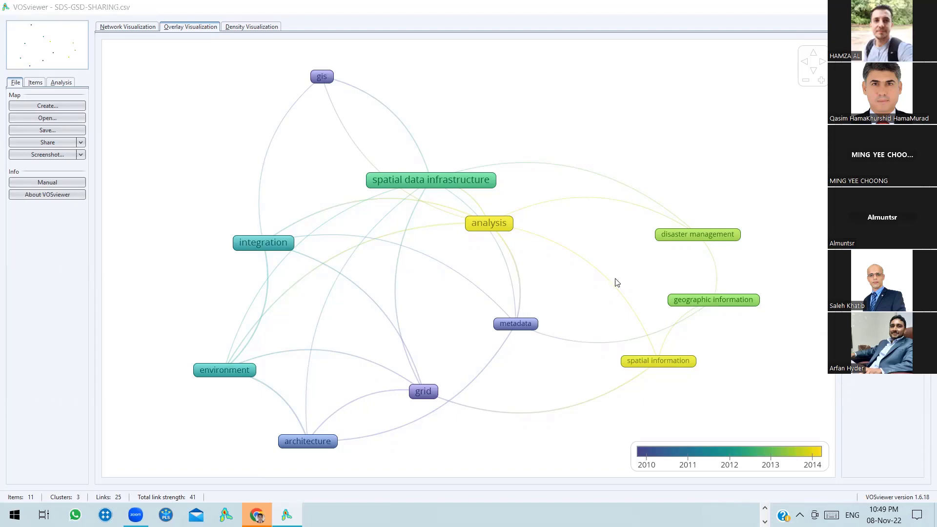
Switch to WhatsApp in the browser and select the RStudio download link line in the Academic Researchers group message
key(alt+Tab)
key(alt+Tab)
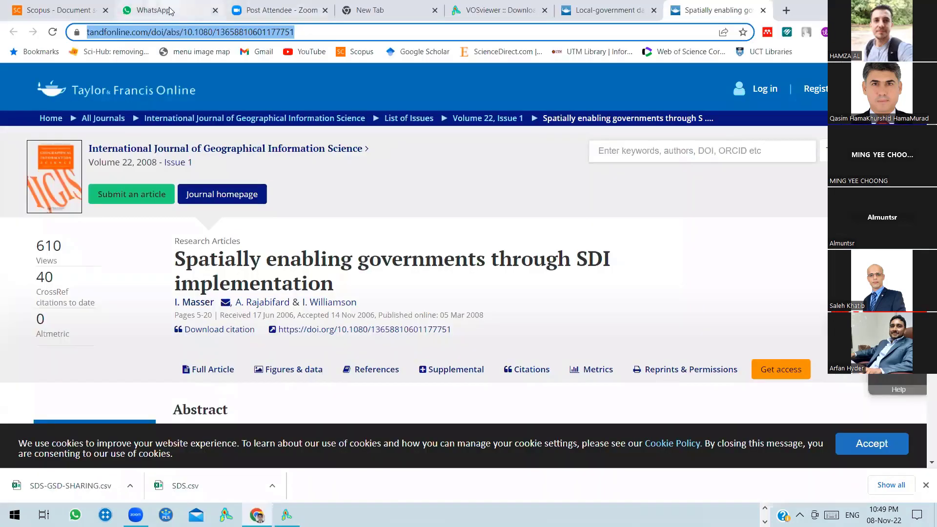
click(169, 16)
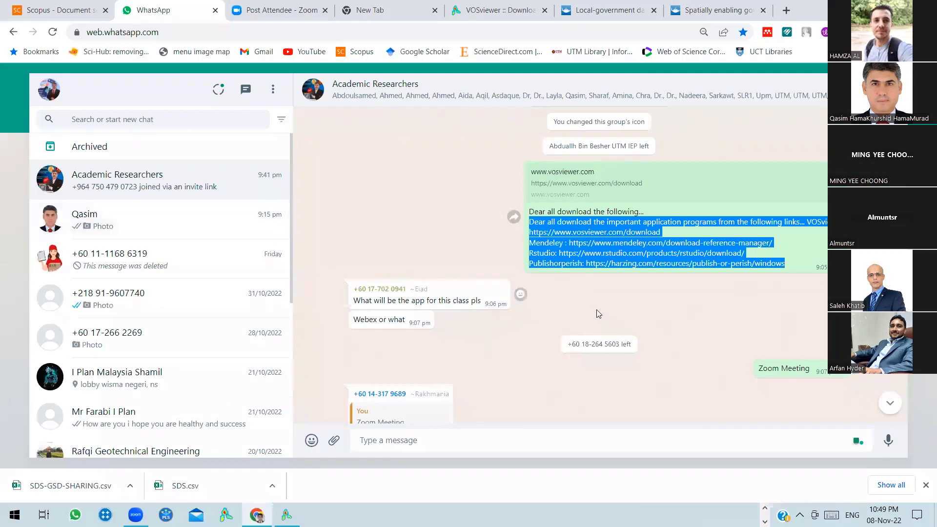
click(597, 307)
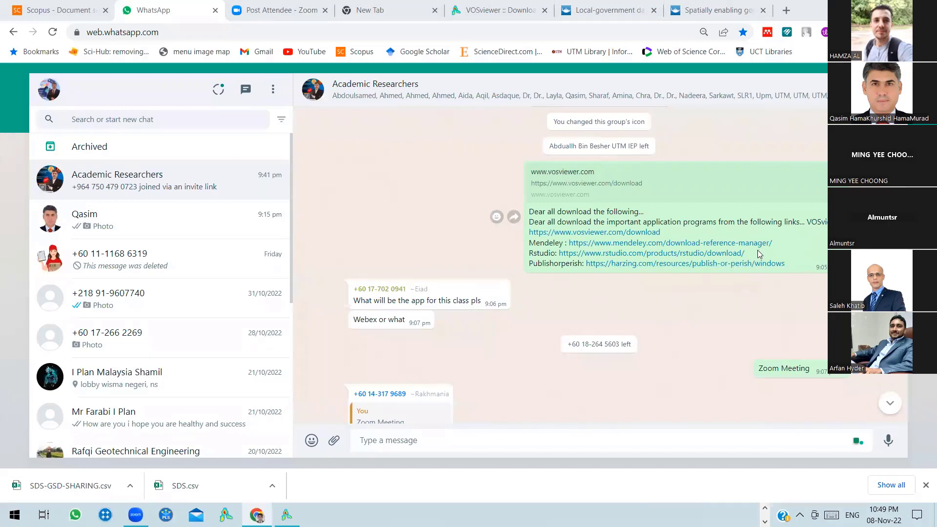
drag(757, 254, 519, 251)
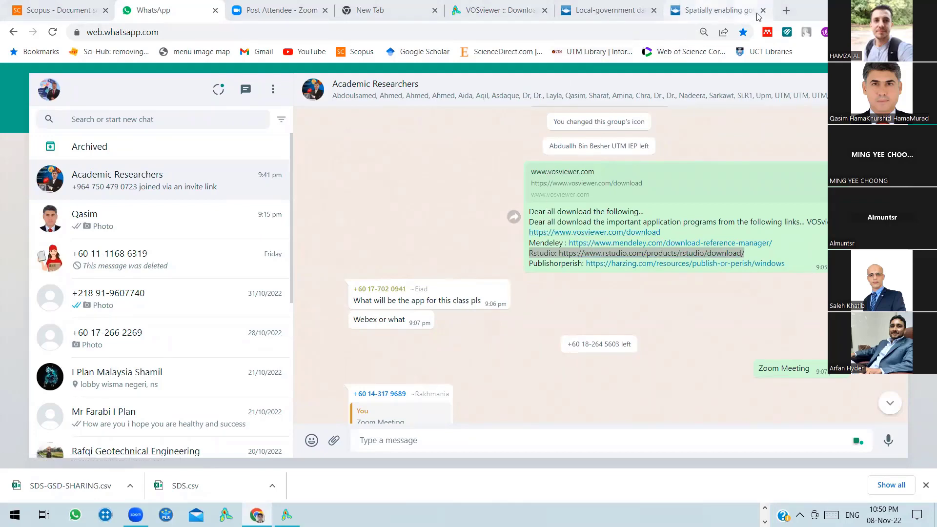
Close the browser tabs holding the two Taylor & Francis articles, the VOSviewer download page and the blank new tab
click(741, 15)
key(ctrl+w)
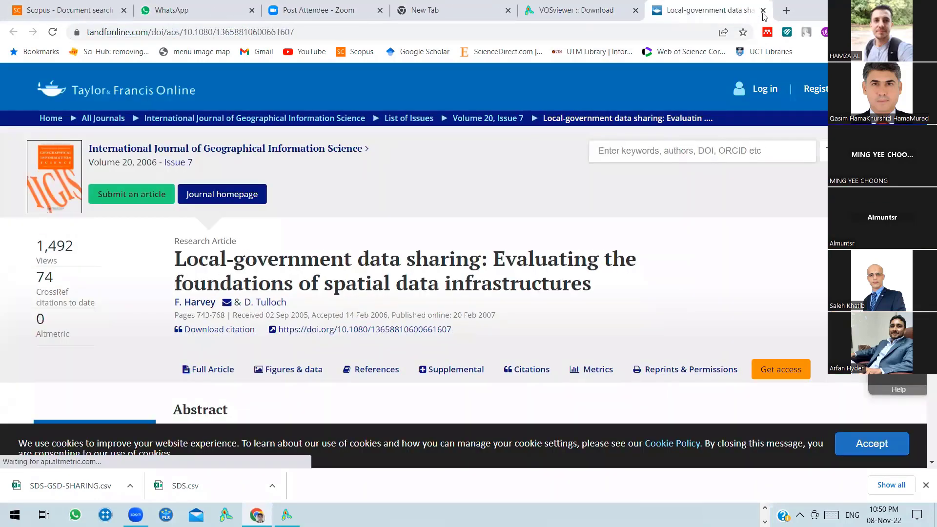
key(ctrl+w)
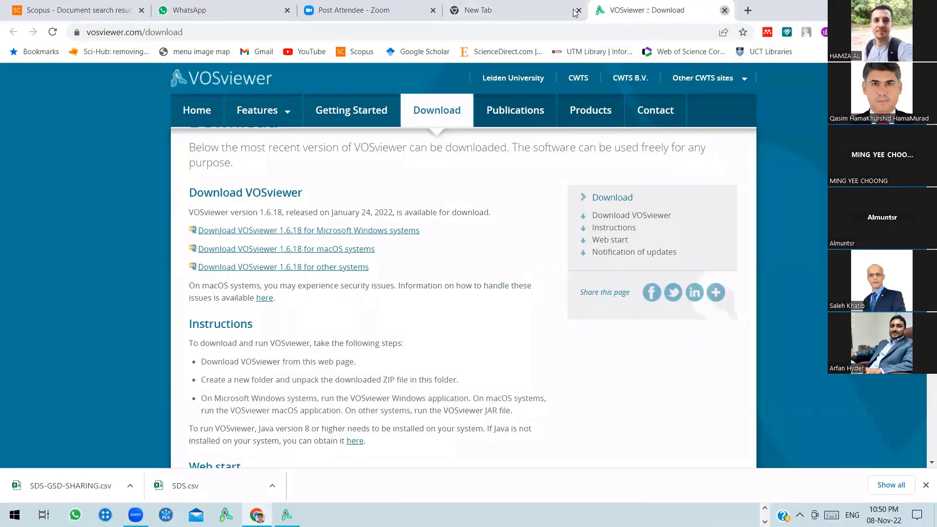
key(ctrl+w)
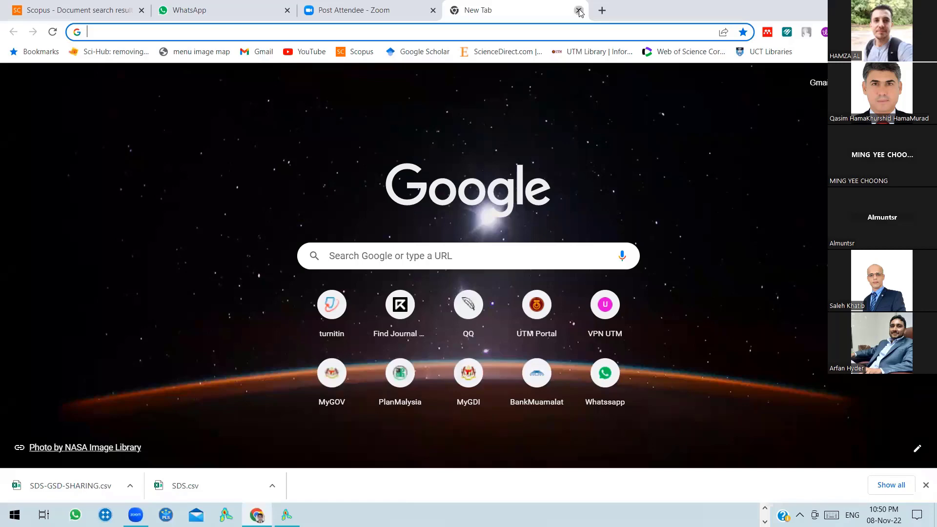
click(579, 10)
Open the RStudio Desktop download page in the browser and circle its Download and Install R link in red
key(alt+Tab)
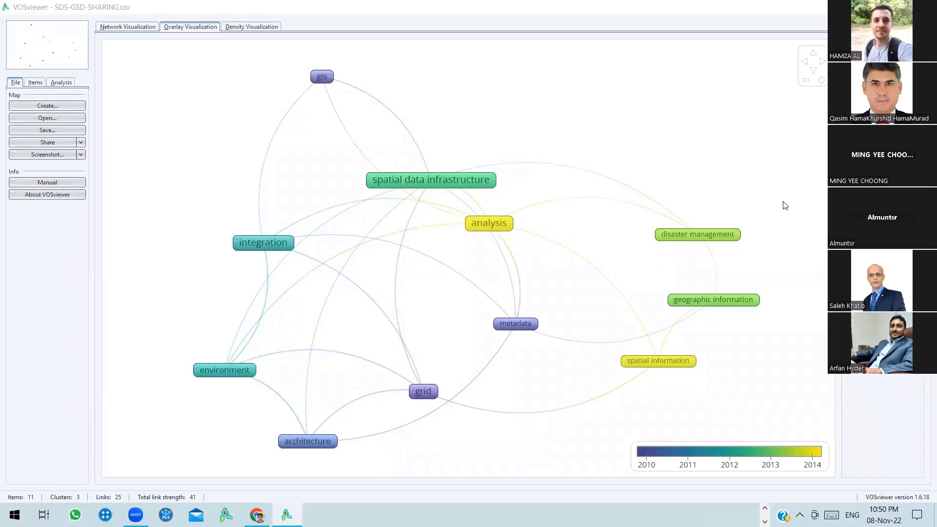
click(782, 201)
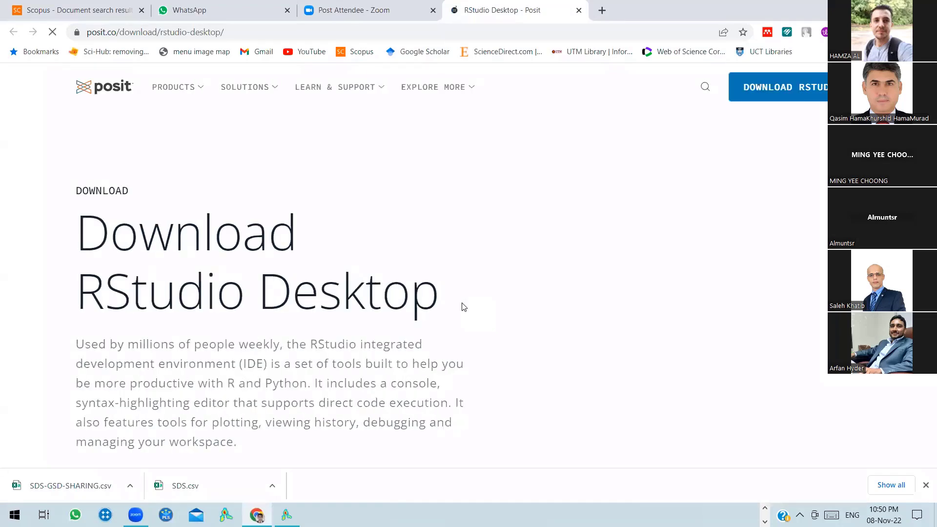
scroll(404, 289, down, 5)
scroll(288, 290, down, 7)
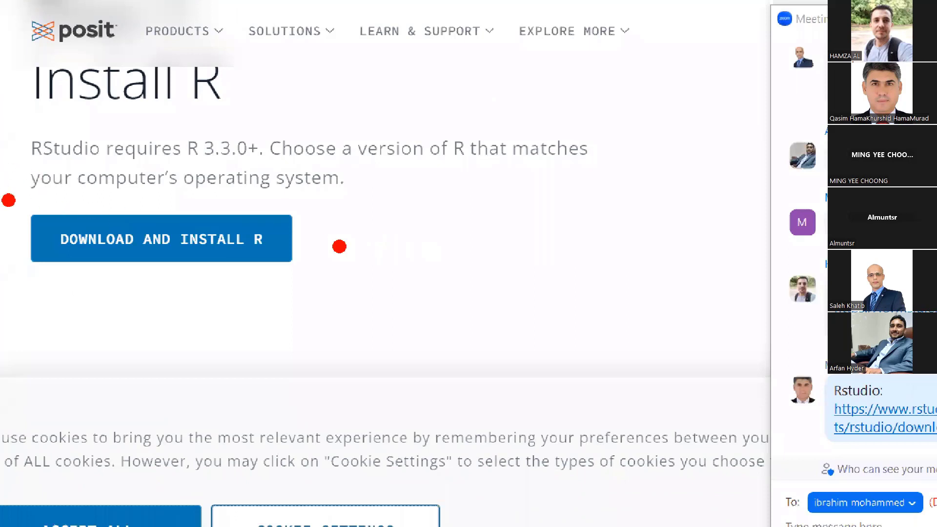
mouse_move(8, 200)
mouse_down()
mouse_move(385, 296)
mouse_move(5, 313)
mouse_move(5, 234)
mouse_move(21, 236)
mouse_up()
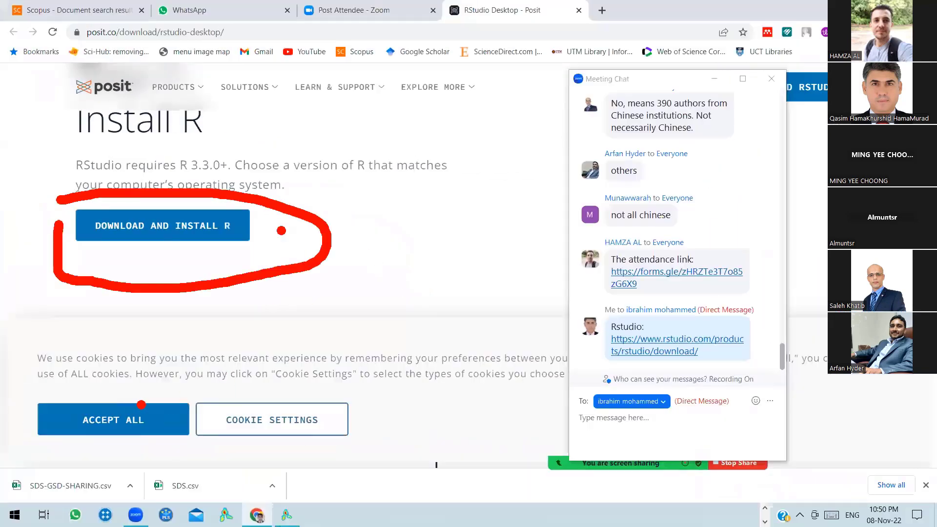
scroll(332, 239, down, 4)
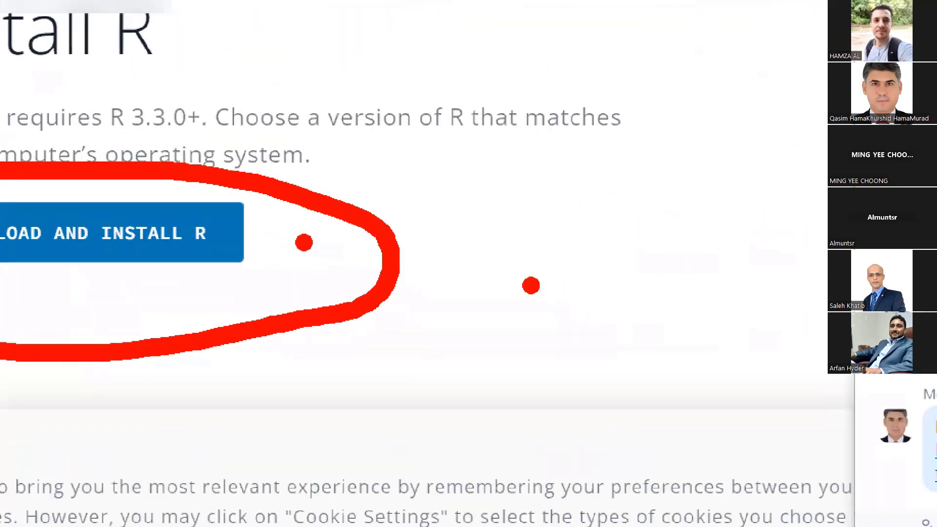
Clear the red annotation and look through the RStudio Desktop download page around its Step 1: Install R section
key(Escape)
scroll(319, 232, up, 2)
scroll(319, 231, up, 1)
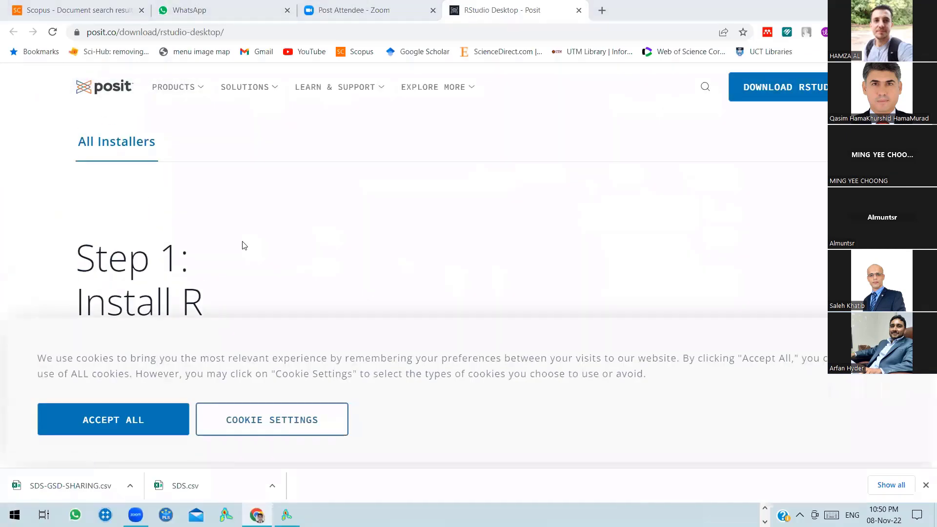
scroll(244, 245, down, 3)
scroll(244, 246, up, 3)
scroll(244, 245, down, 3)
scroll(244, 246, up, 6)
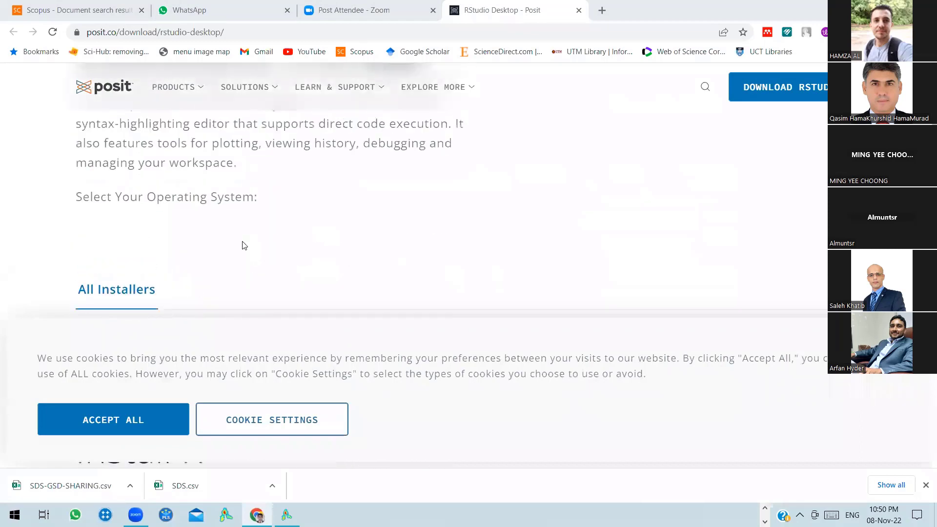
scroll(244, 245, down, 5)
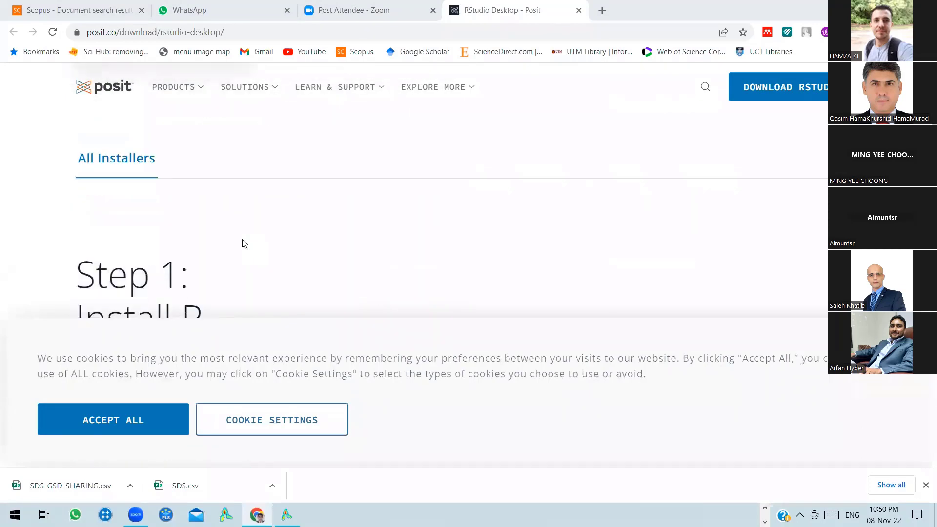
scroll(241, 244, down, 3)
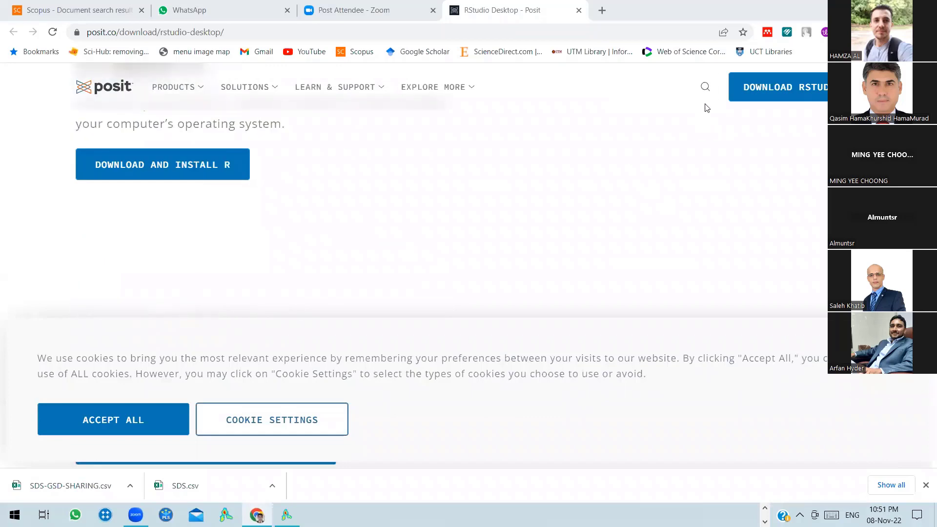
Open the Download RStudio page and look over its RStudio Desktop download section
click(747, 88)
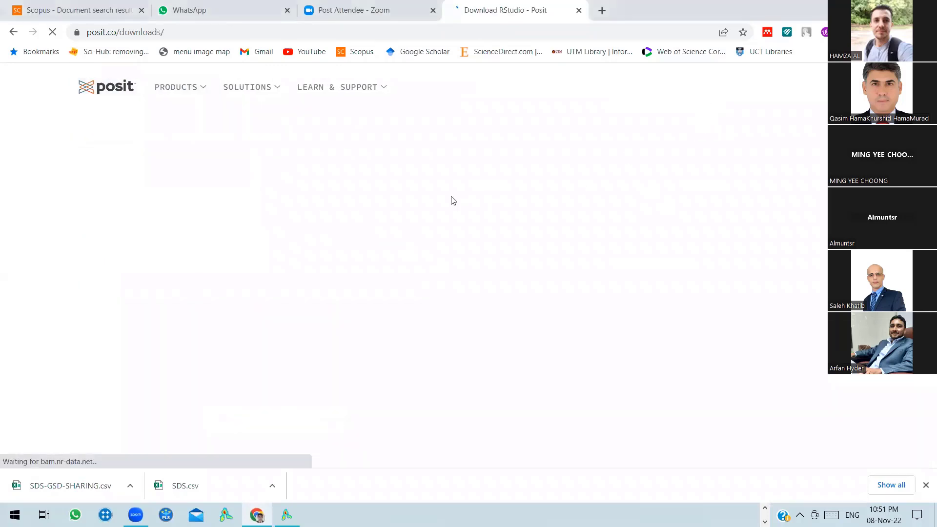
scroll(452, 197, down, 7)
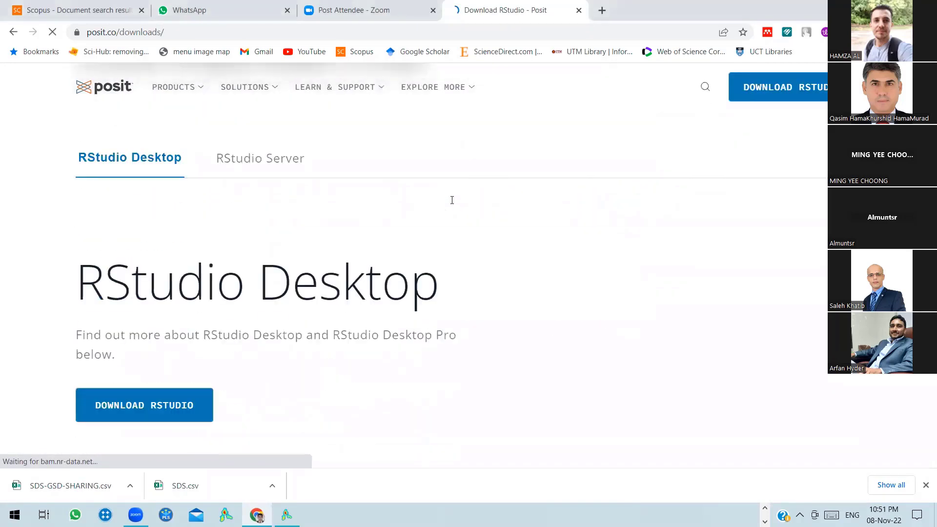
scroll(452, 205, down, 1)
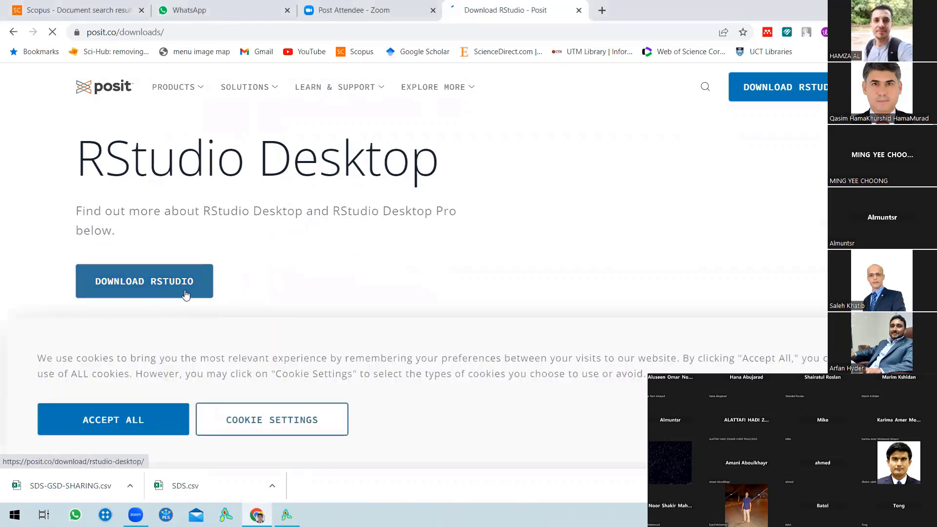
scroll(263, 284, down, 5)
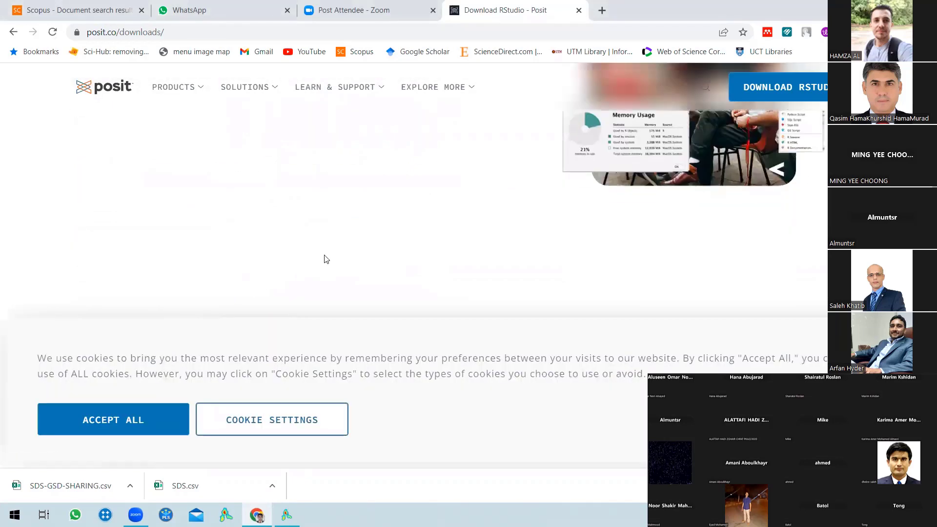
click(408, 84)
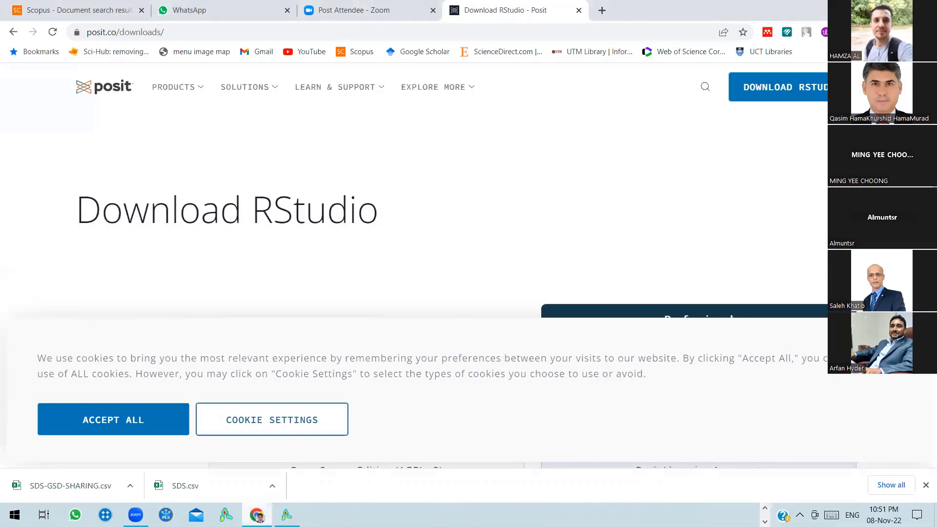
Switch to the running RStudio window and circle the RStudio taskbar icon in red
click(765, 509)
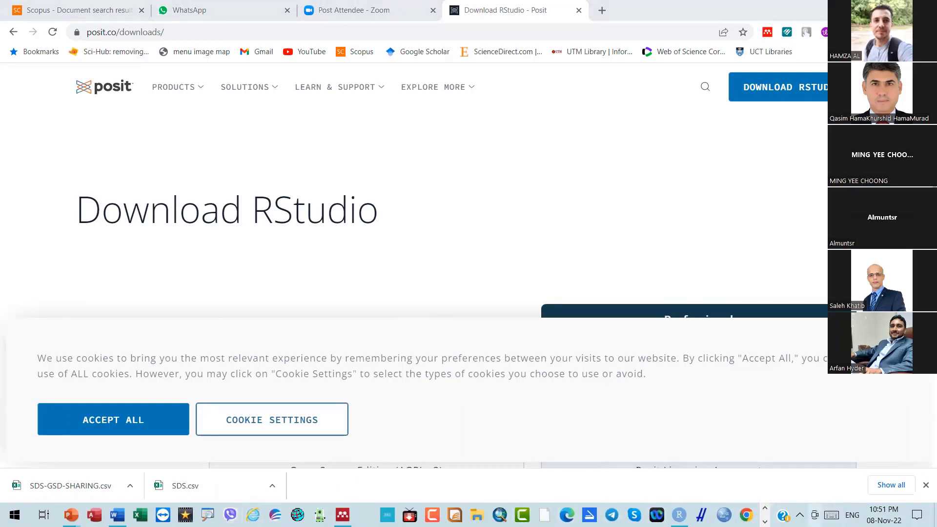
click(765, 521)
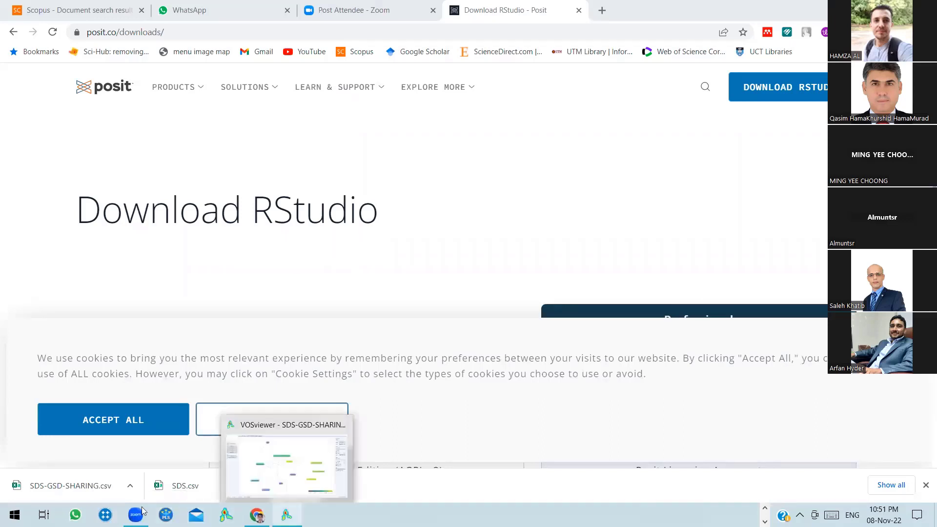
mouse_move(136, 515)
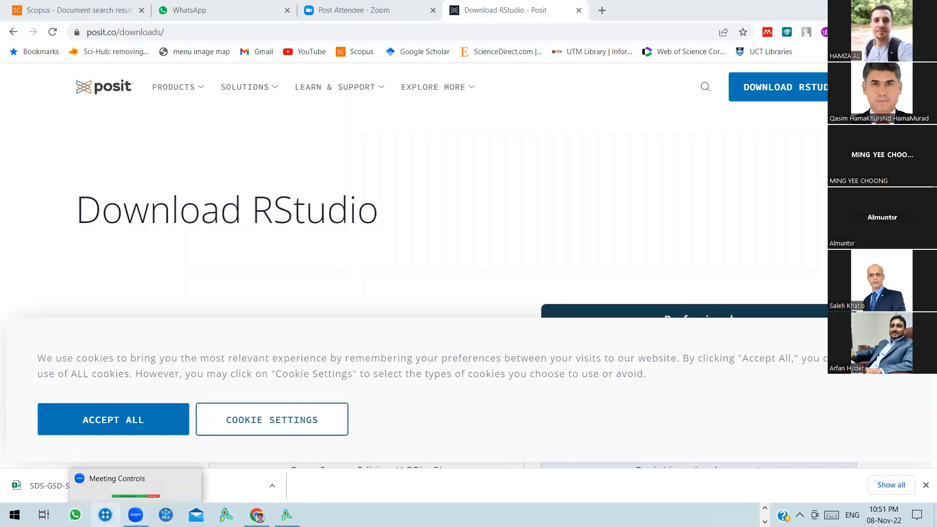
click(765, 508)
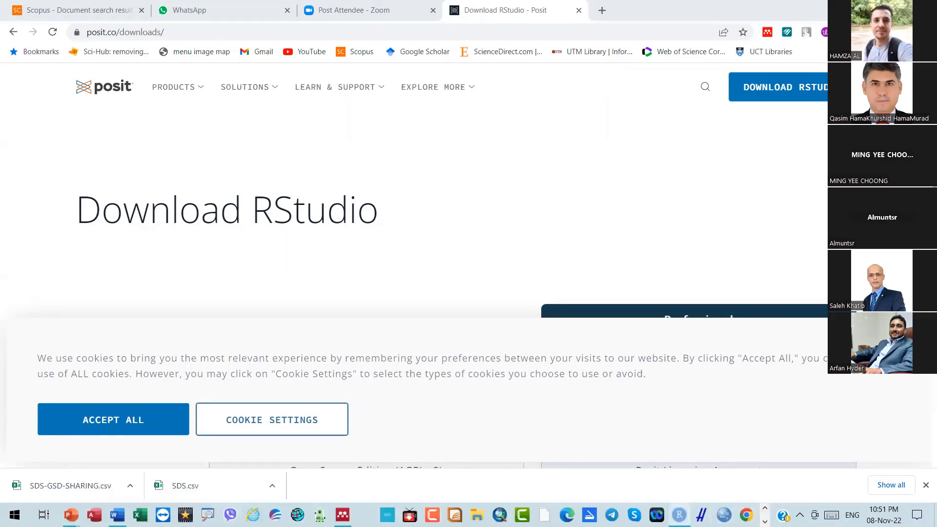
mouse_move(679, 515)
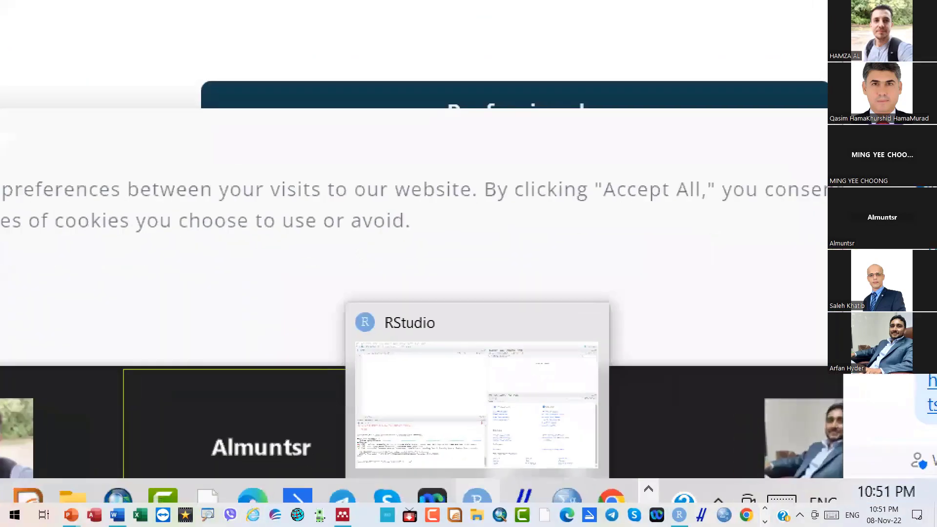
click(679, 515)
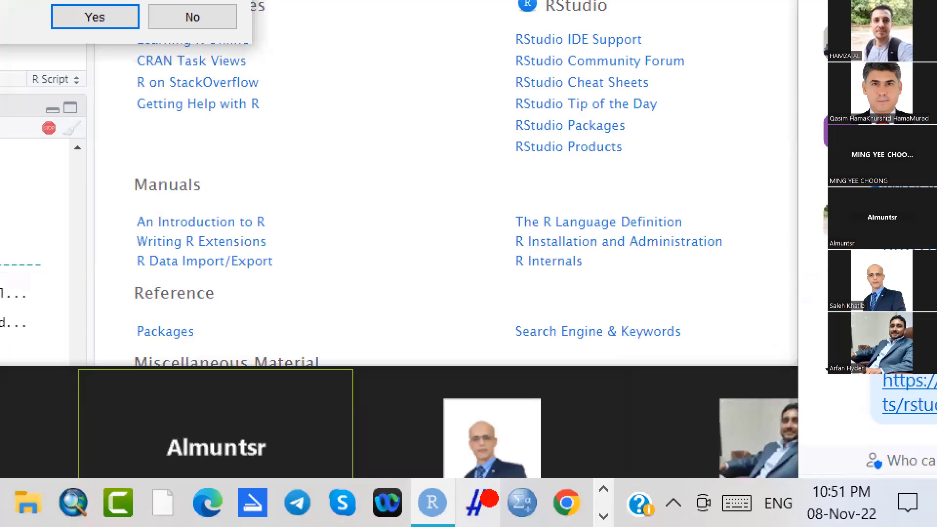
mouse_move(445, 457)
mouse_down()
mouse_move(363, 522)
mouse_move(487, 502)
mouse_move(454, 458)
mouse_up()
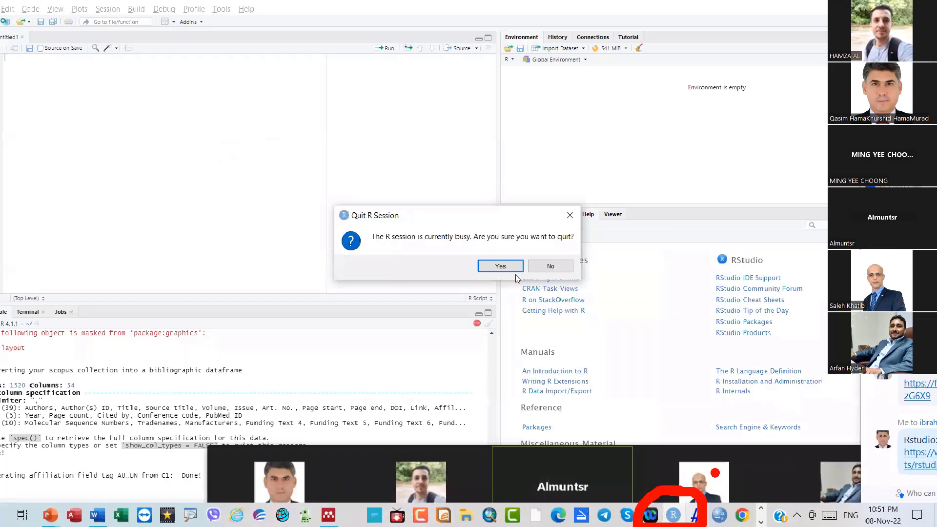
Keep the busy R session open, run library(bibliometrix) and biblioshiny() in the console, and mark the commands and local web address in red
click(550, 266)
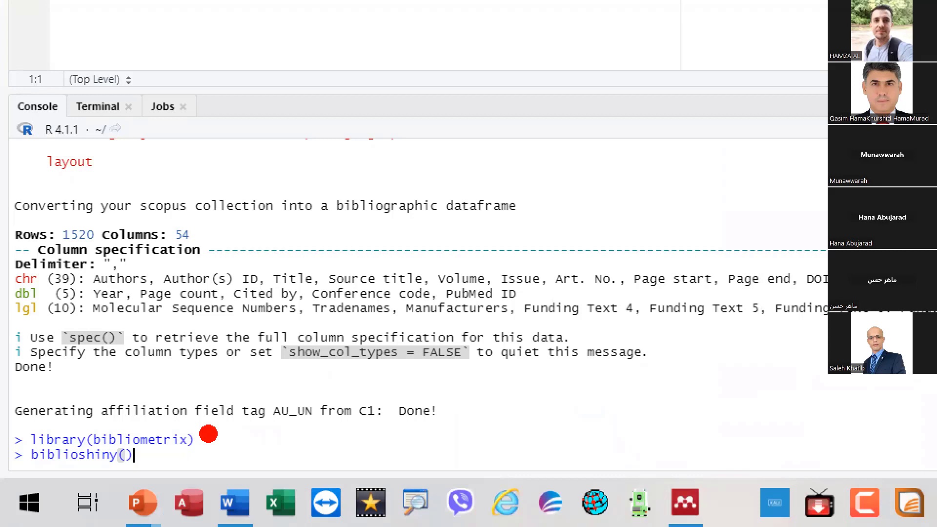
drag(208, 434, 266, 388)
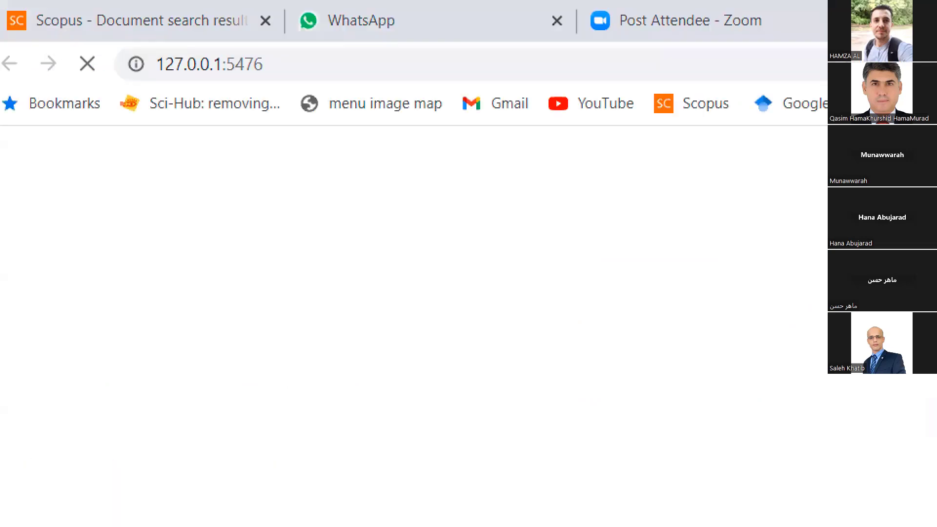
mouse_move(335, 37)
mouse_down()
mouse_move(104, 146)
mouse_move(335, 32)
mouse_move(331, 9)
mouse_up()
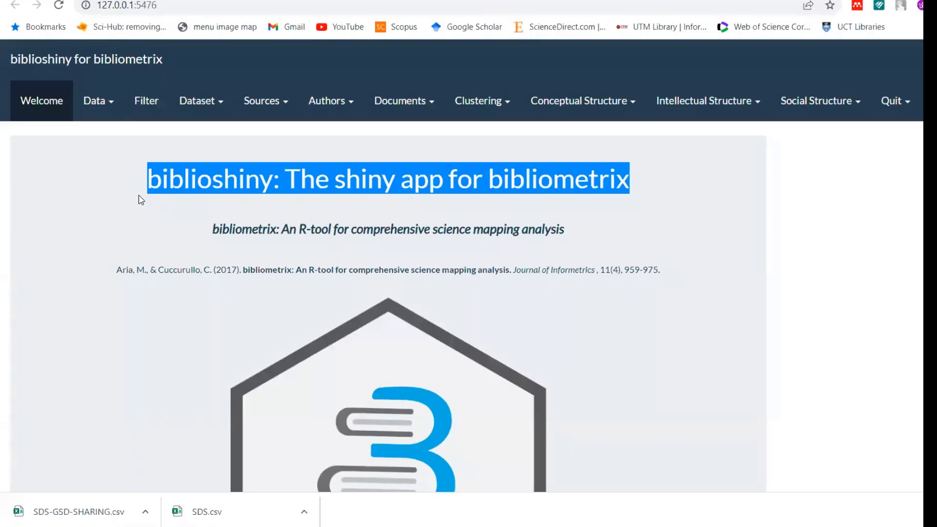
Open biblioshiny's import or load page and choose to import raw file(s)
click(111, 115)
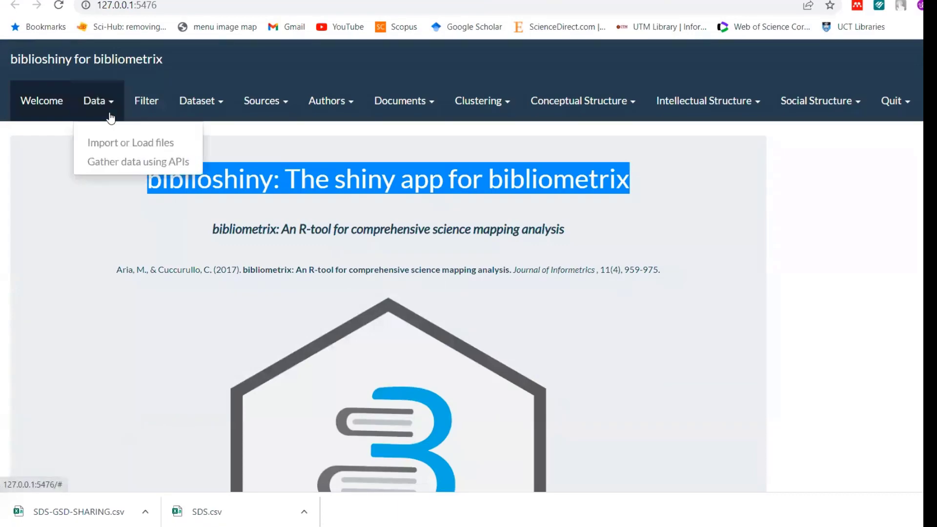
click(113, 143)
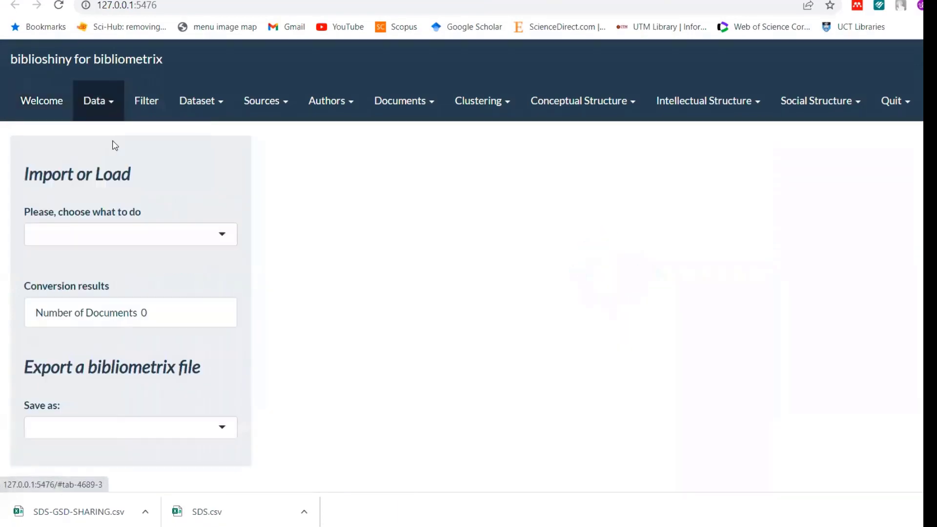
click(226, 232)
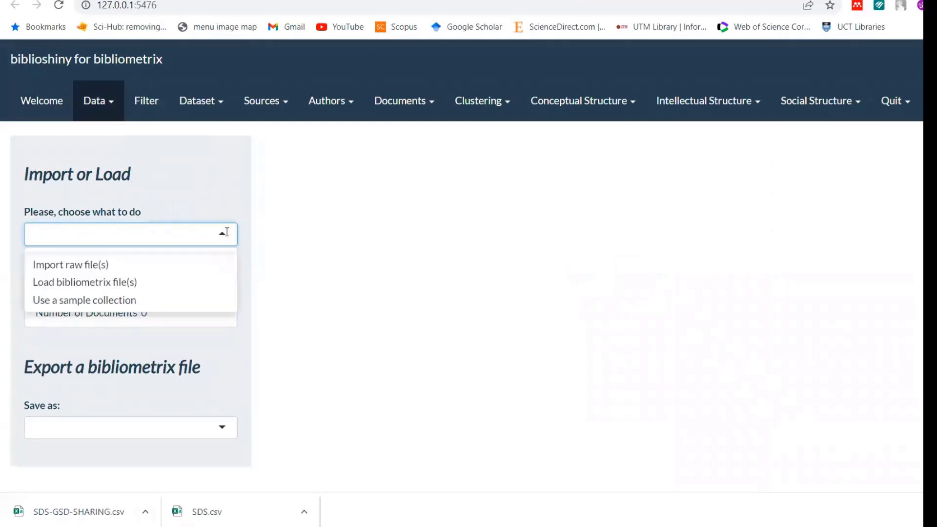
click(142, 272)
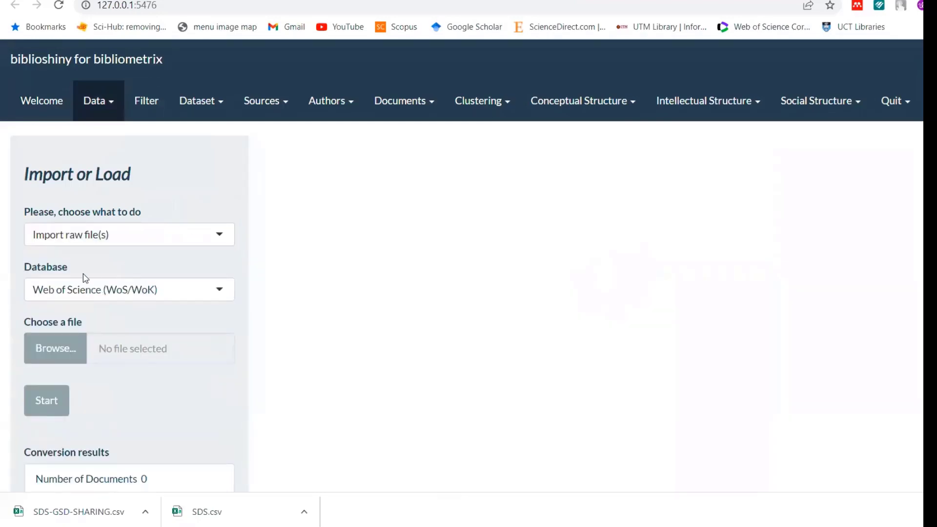
Show the database choices for the import and mark each one, from Web of Science to Cochrane Library, in red
click(142, 294)
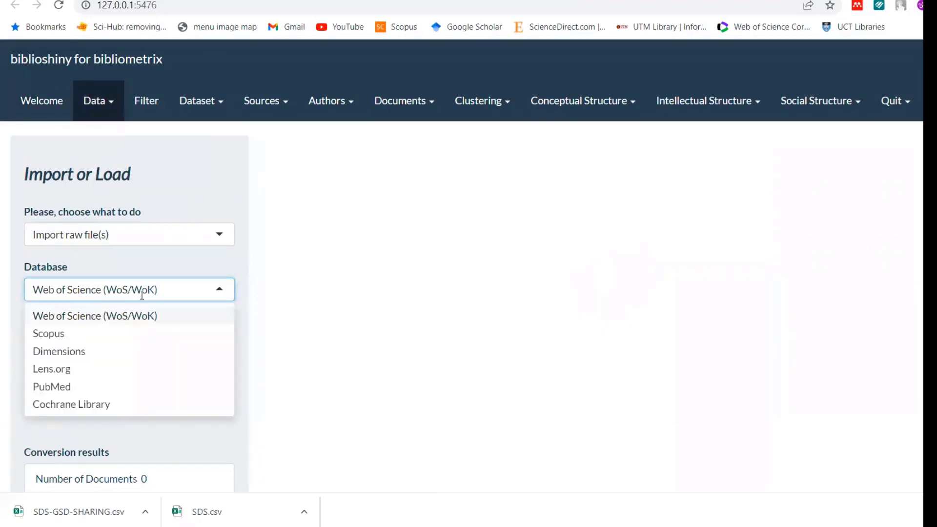
key(ctrl+1)
click(142, 326)
drag(327, 213, 375, 214)
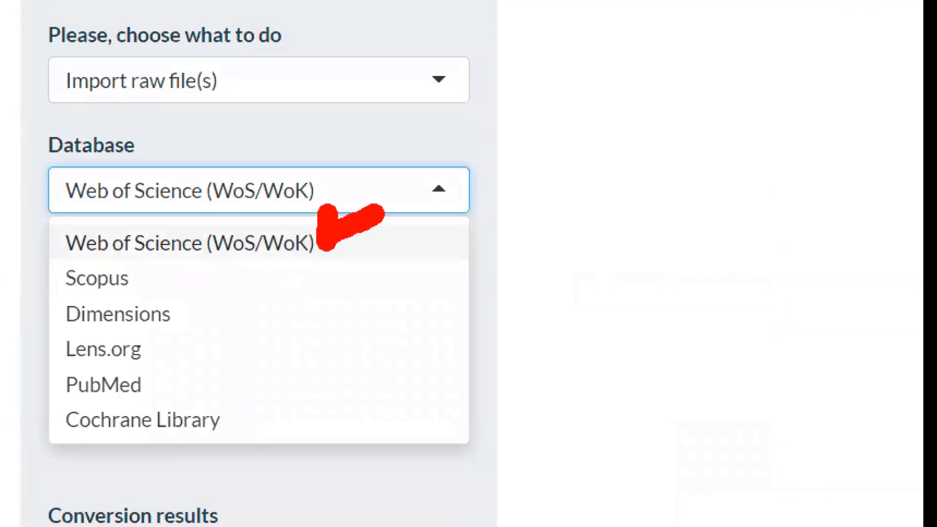
drag(121, 292, 225, 253)
drag(171, 314, 256, 277)
drag(156, 352, 188, 337)
drag(166, 375, 295, 358)
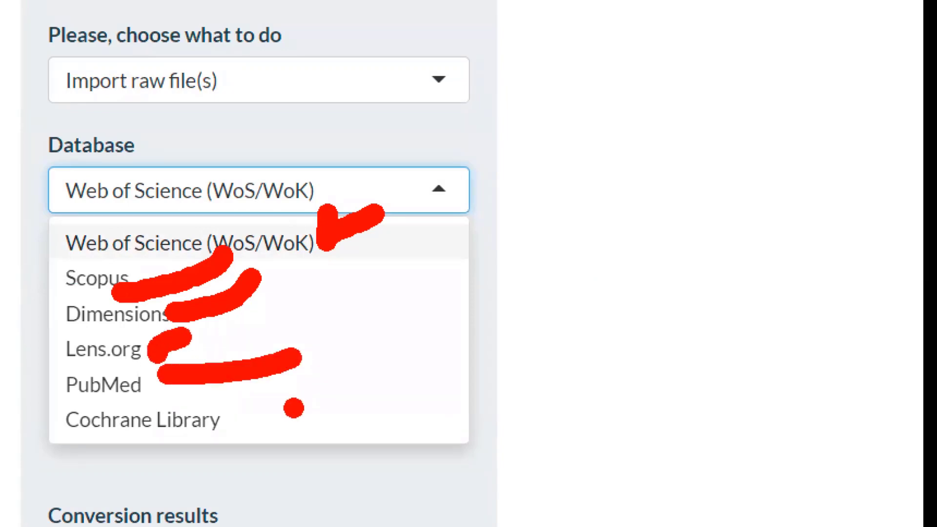
drag(240, 424, 342, 365)
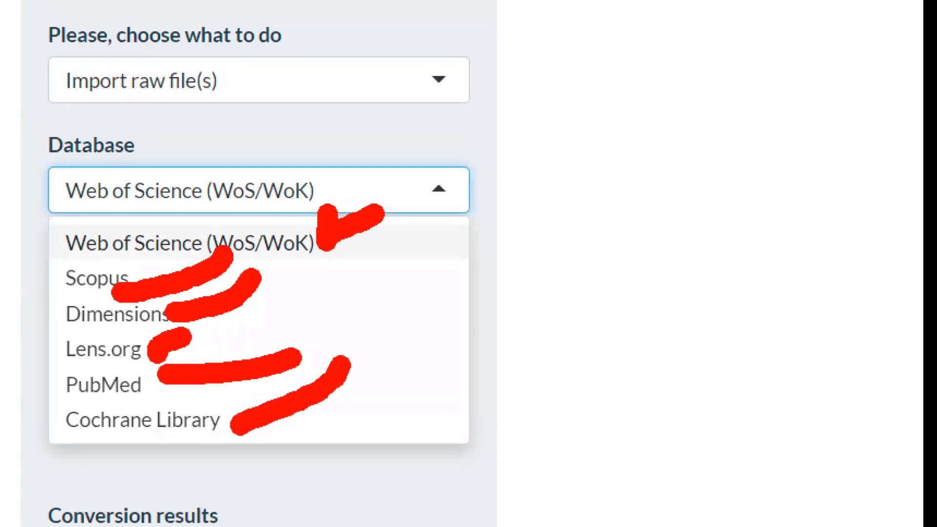
mouse_move(53, 236)
mouse_down()
mouse_move(5, 283)
mouse_move(324, 485)
mouse_move(5, 144)
mouse_move(27, 388)
mouse_up()
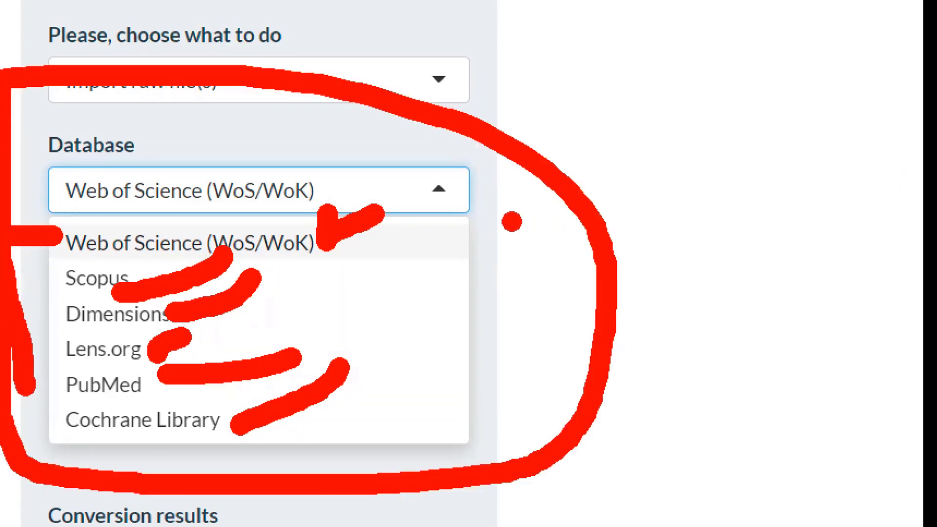
key(Escape)
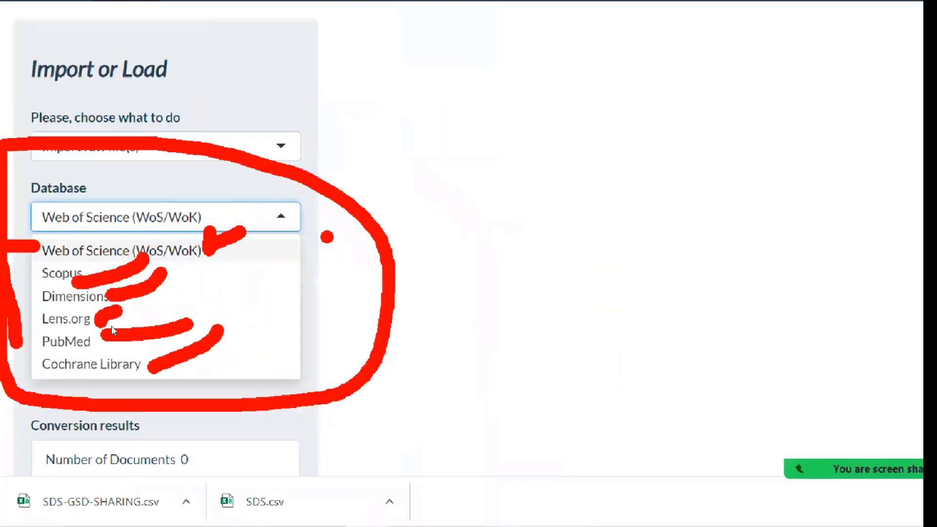
Import SDS-GSD-SHARING.csv from the desktop with Scopus as the database and start the conversion
click(185, 289)
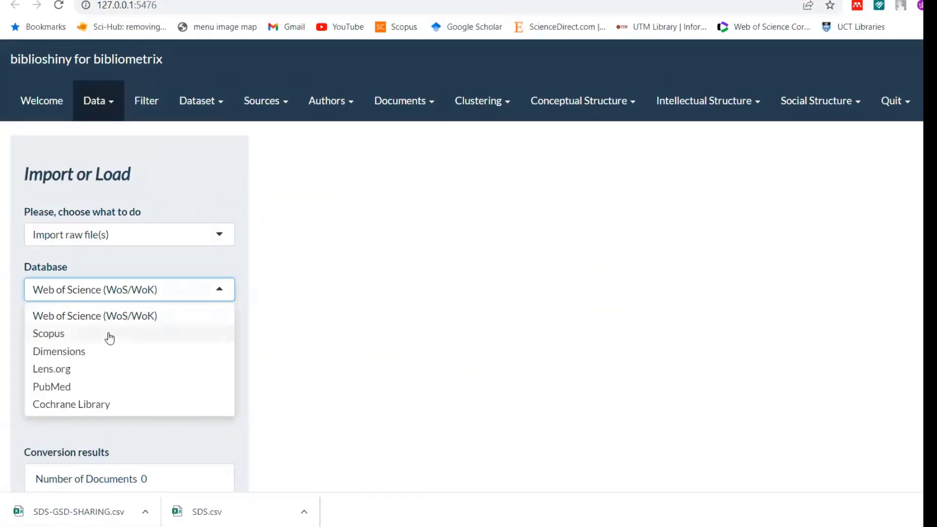
click(109, 334)
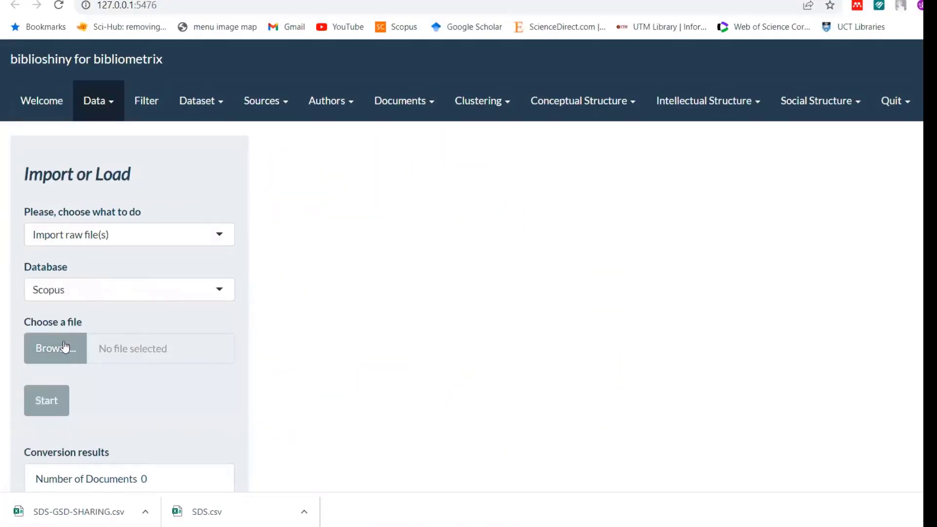
click(65, 359)
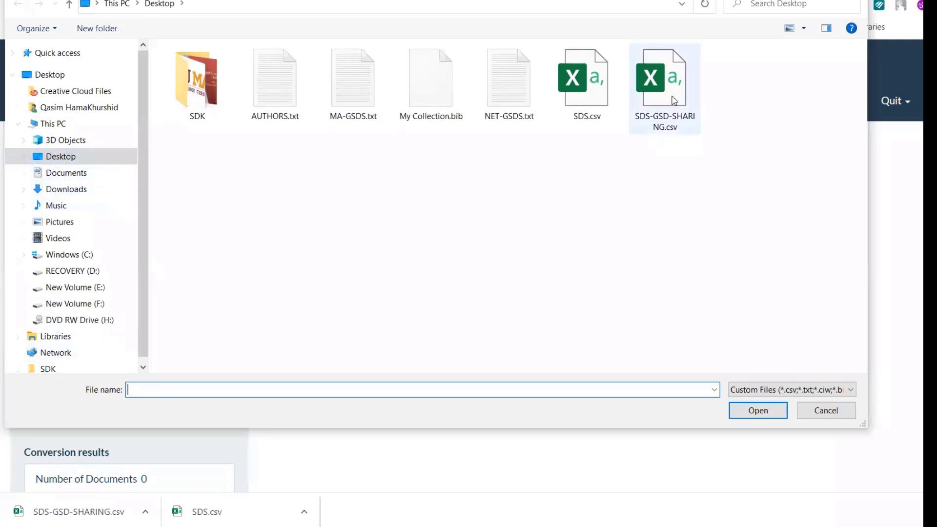
click(674, 100)
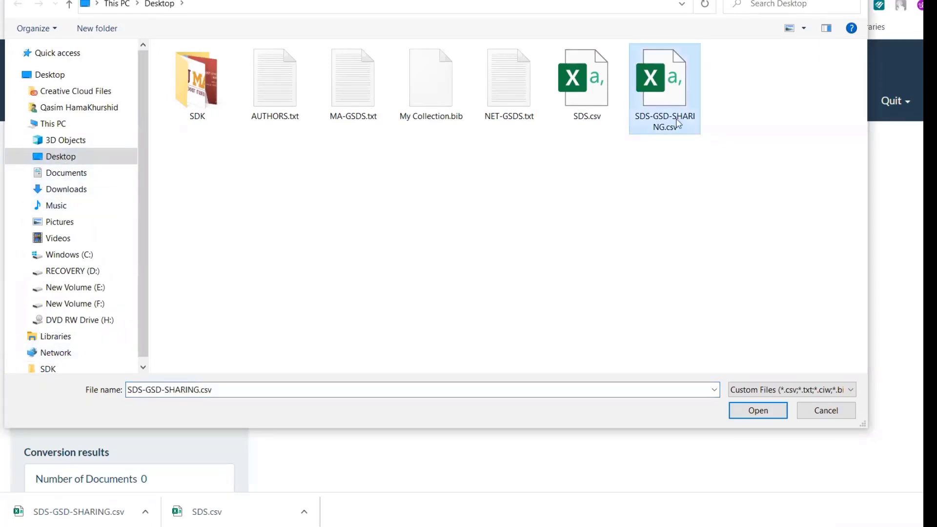
click(747, 410)
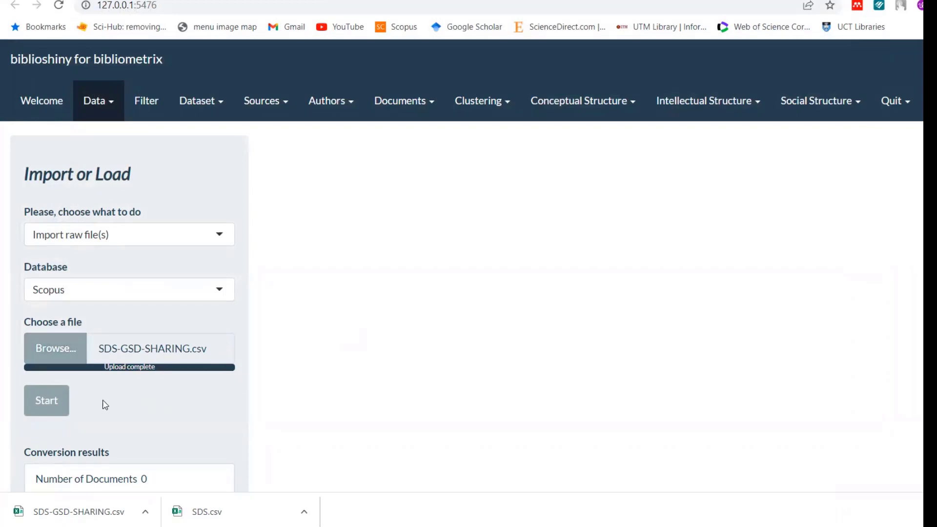
click(57, 405)
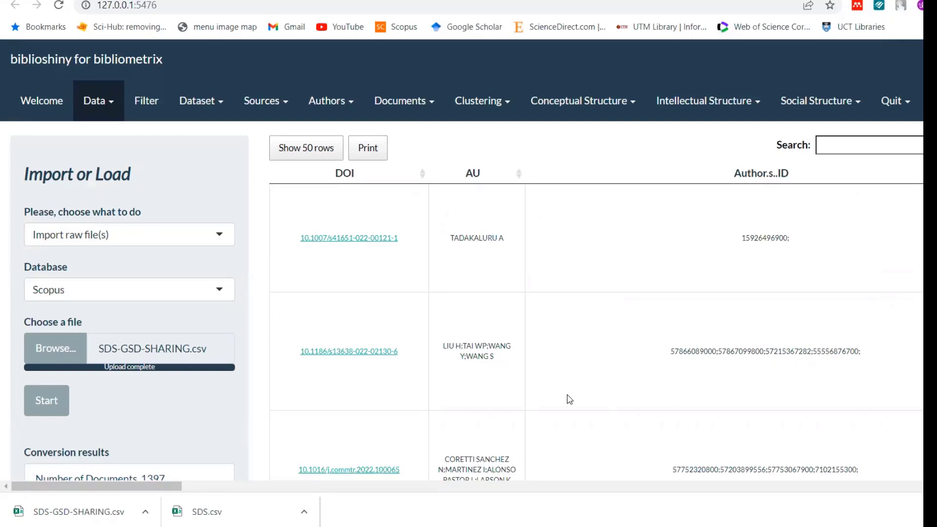
Reduce the page zoom, show the choices for what to import, and mark the selected SDS-GSD-SHARING.csv file in red
key(ctrl+minus)
key(ctrl+minus)
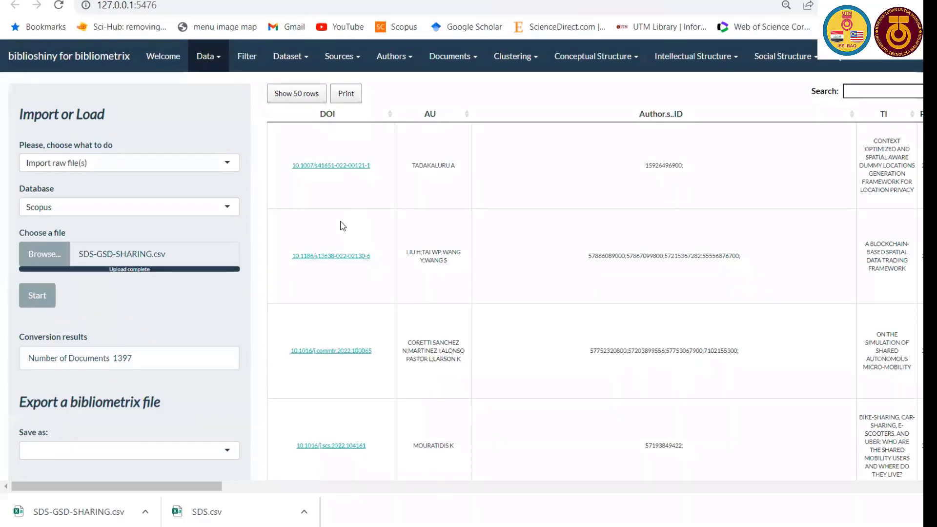
click(222, 60)
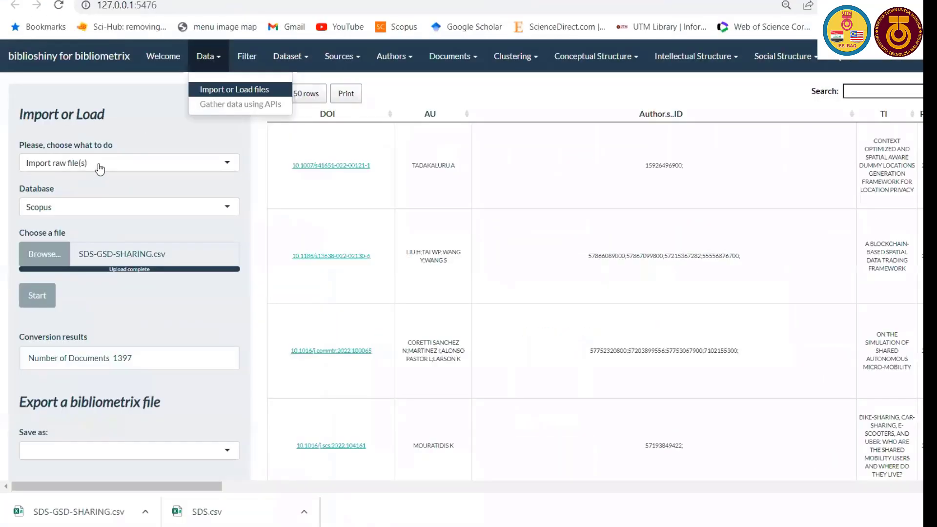
click(199, 358)
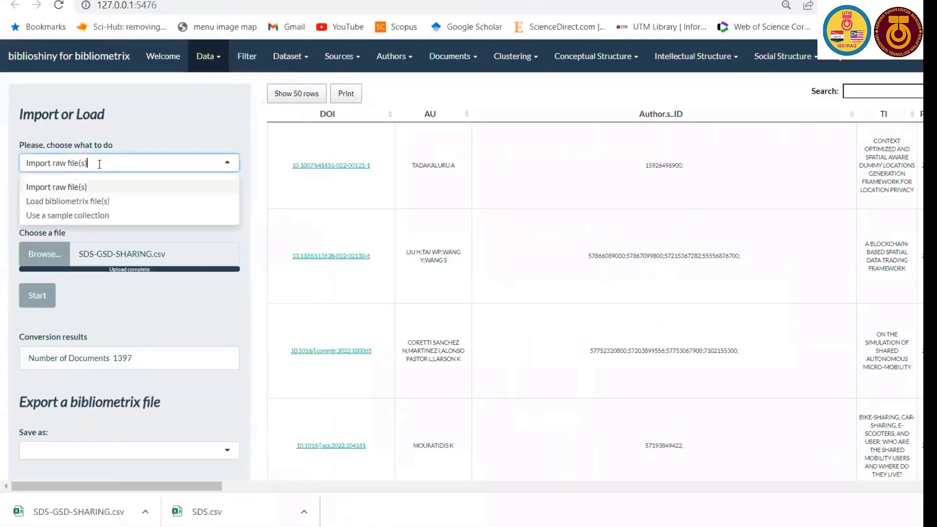
click(3, 211)
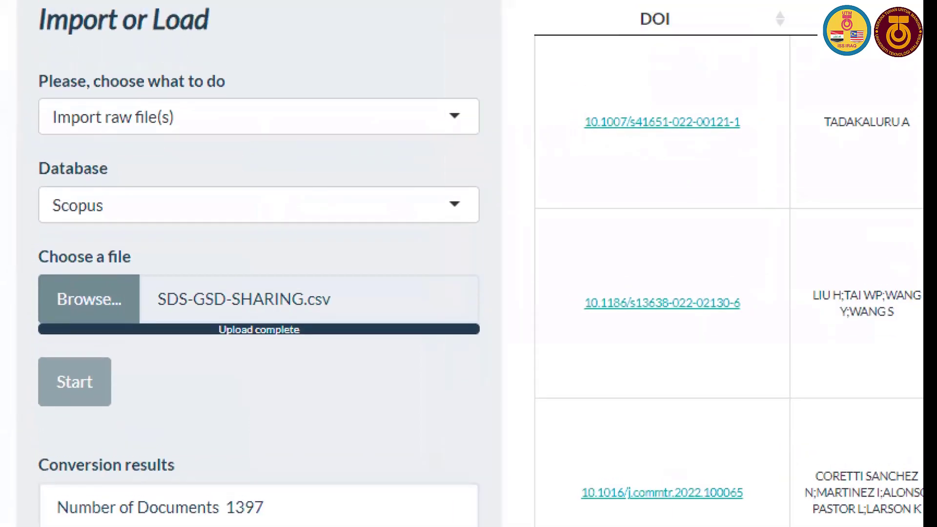
click(182, 264)
drag(182, 266, 309, 251)
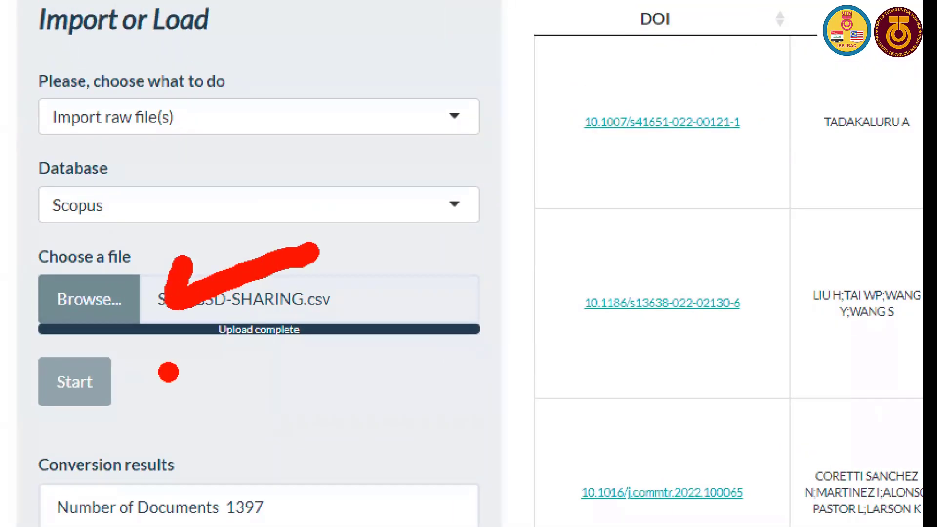
mouse_move(146, 363)
mouse_down()
mouse_move(87, 329)
mouse_move(37, 458)
mouse_move(150, 351)
mouse_move(166, 357)
mouse_up()
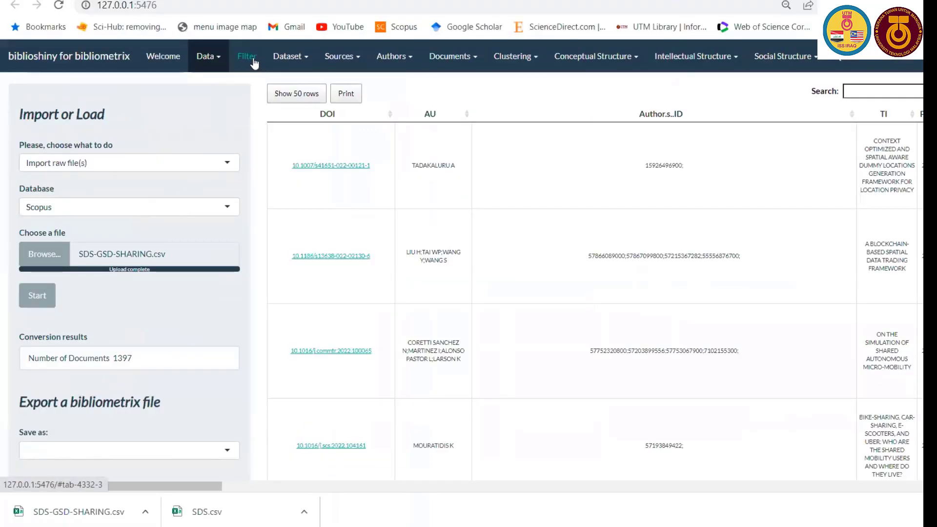
View the Filter page and open the dataset's Main Information table
click(253, 59)
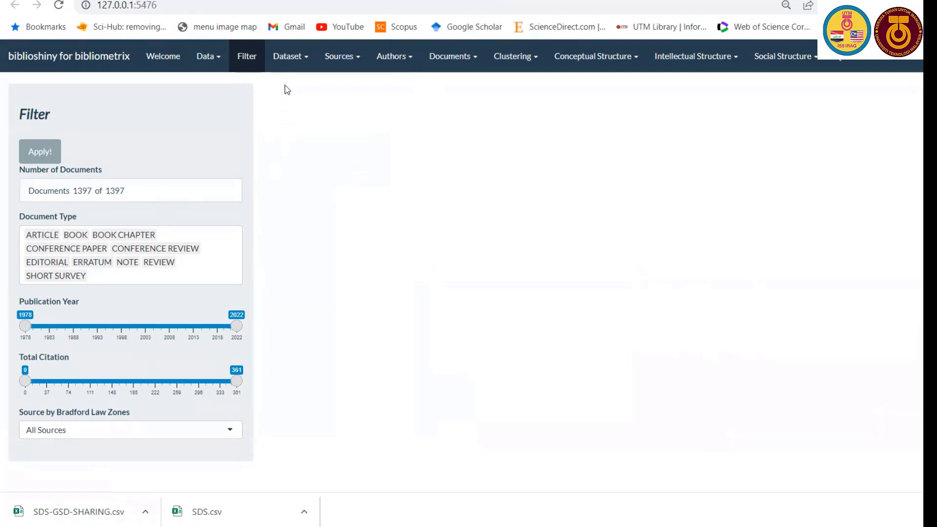
click(308, 68)
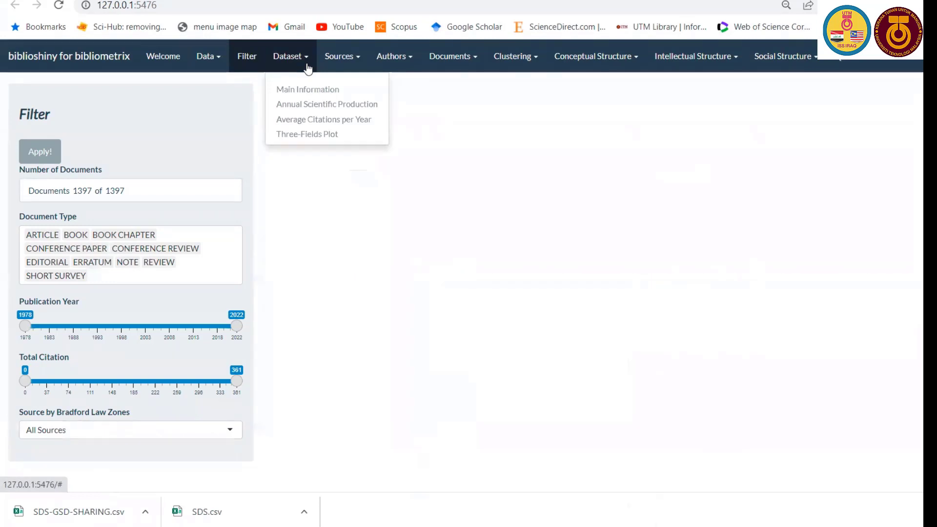
click(308, 90)
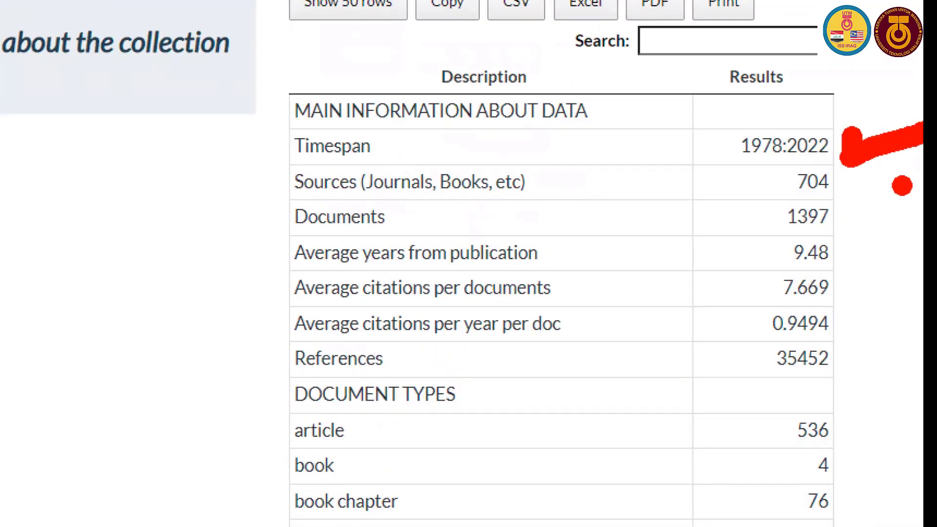
Mark the main information rows in red, from Sources to References, and bracket the whole group from Timespan down
drag(554, 155, 689, 148)
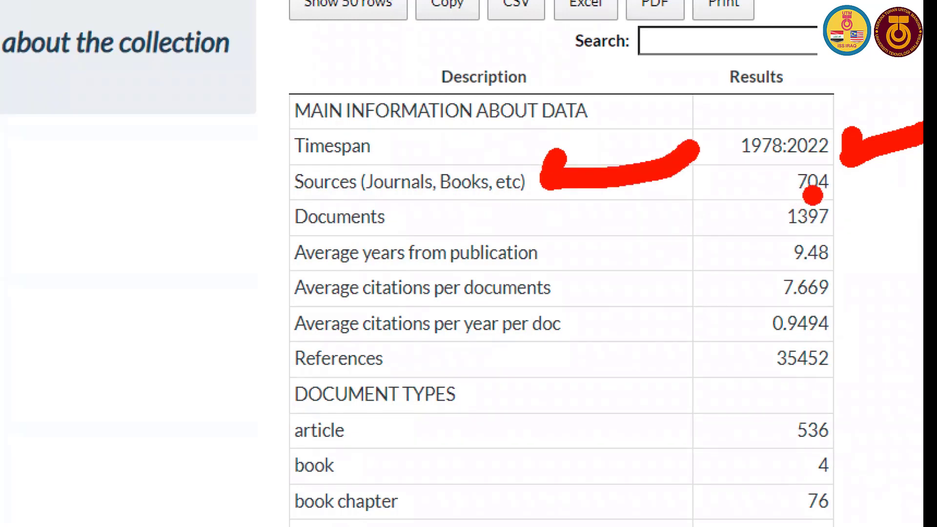
mouse_move(859, 190)
mouse_down()
mouse_move(922, 189)
mouse_move(840, 195)
mouse_move(914, 213)
mouse_up()
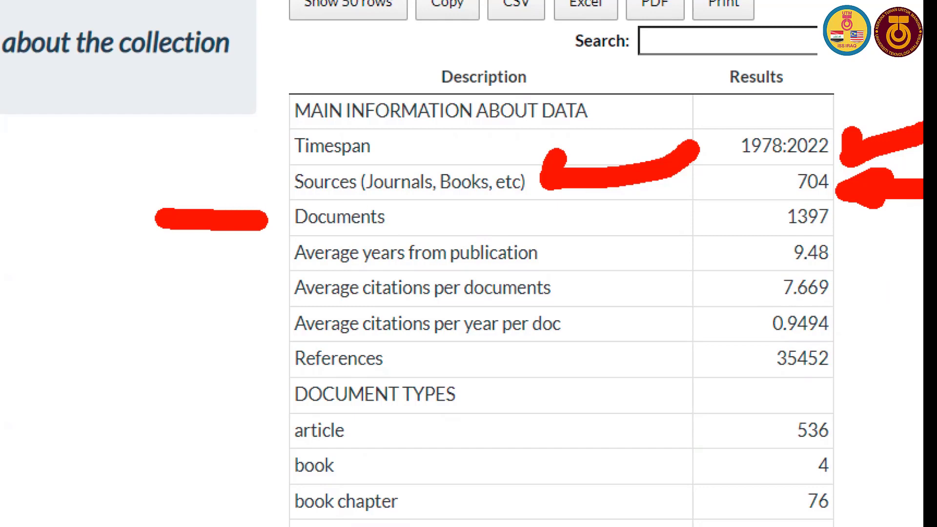
click(845, 213)
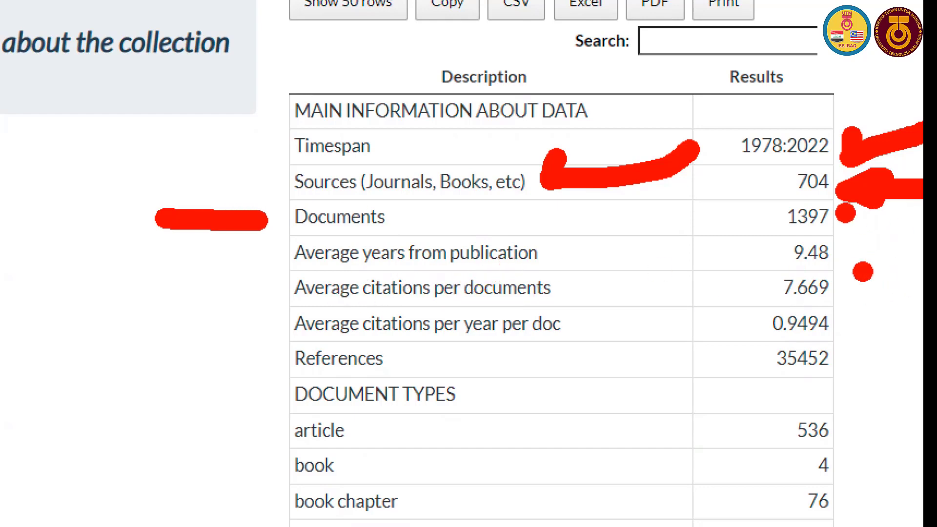
click(857, 251)
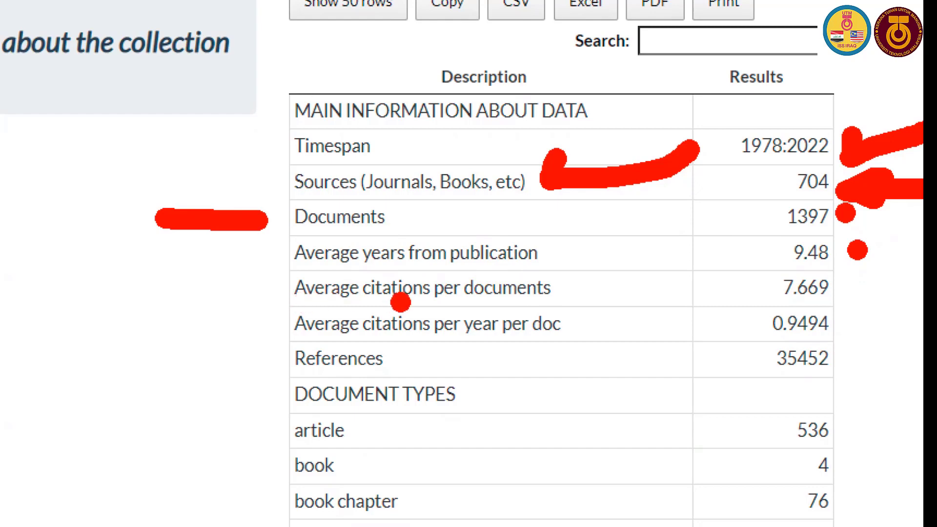
click(857, 295)
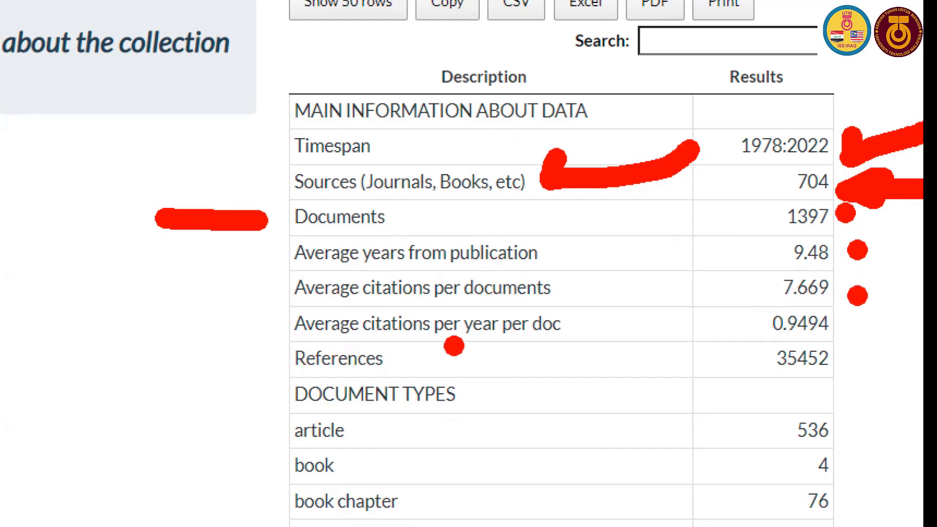
click(857, 331)
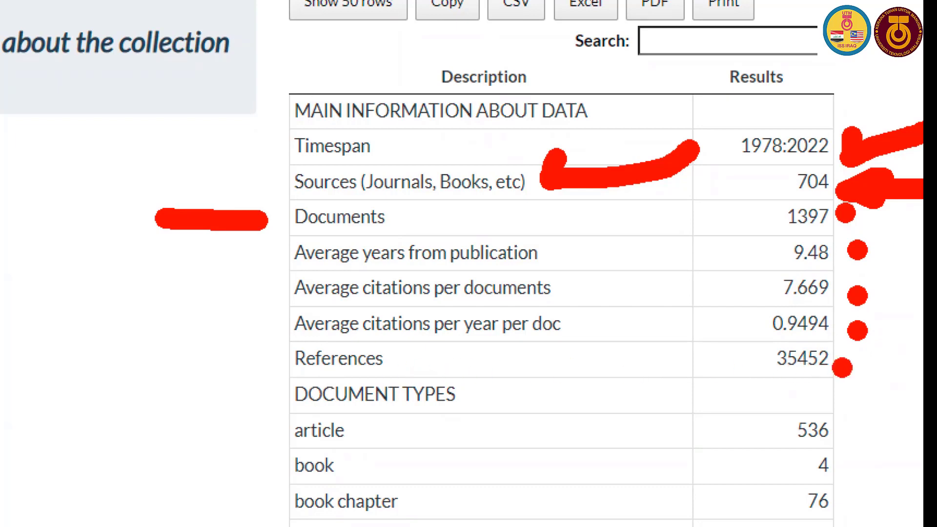
click(855, 357)
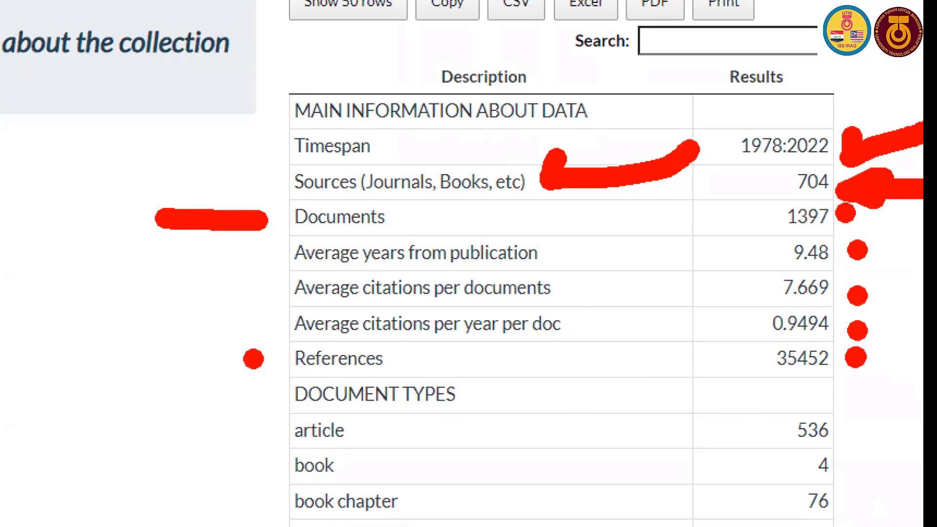
mouse_move(254, 361)
mouse_down()
mouse_move(253, 134)
mouse_move(269, 133)
mouse_up()
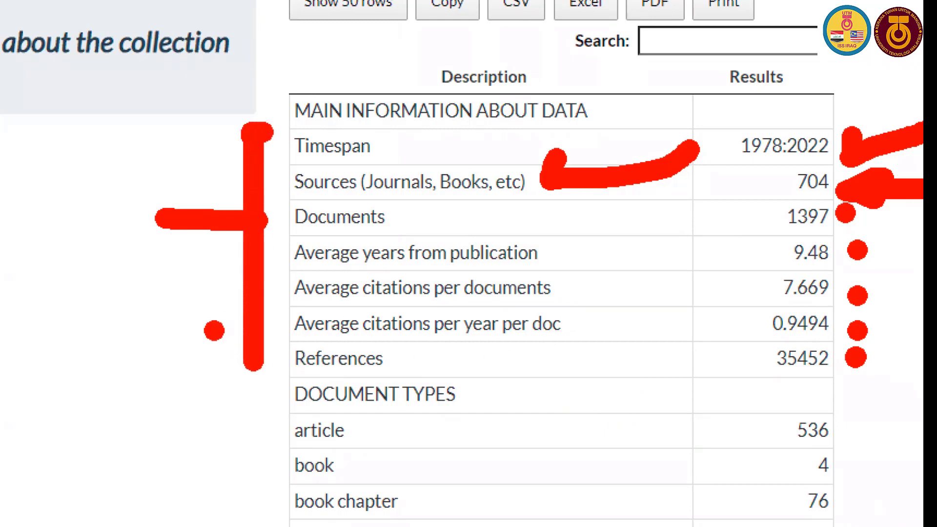
Mark the Document Types heading and its rows from article to editorial in red, and clear all the marks
drag(263, 388, 118, 388)
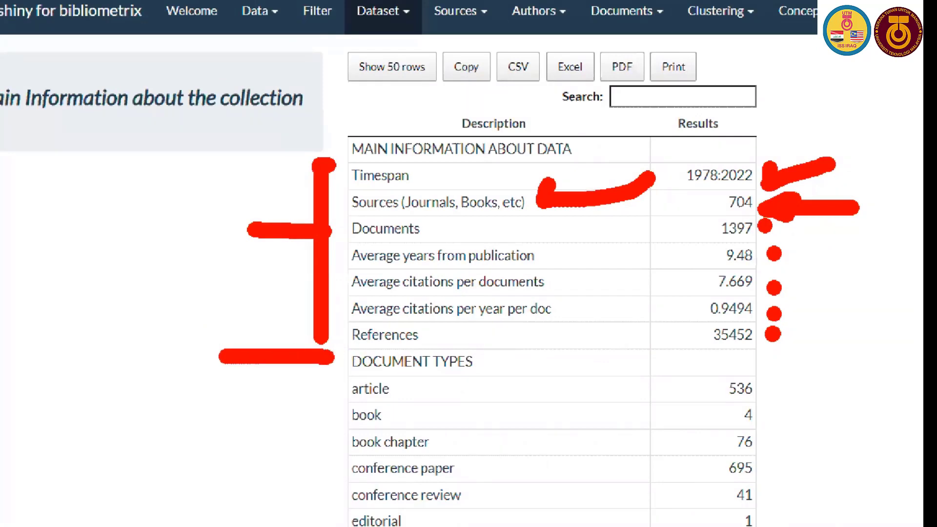
drag(220, 356, 209, 357)
drag(477, 380, 577, 389)
drag(529, 415, 675, 414)
click(581, 432)
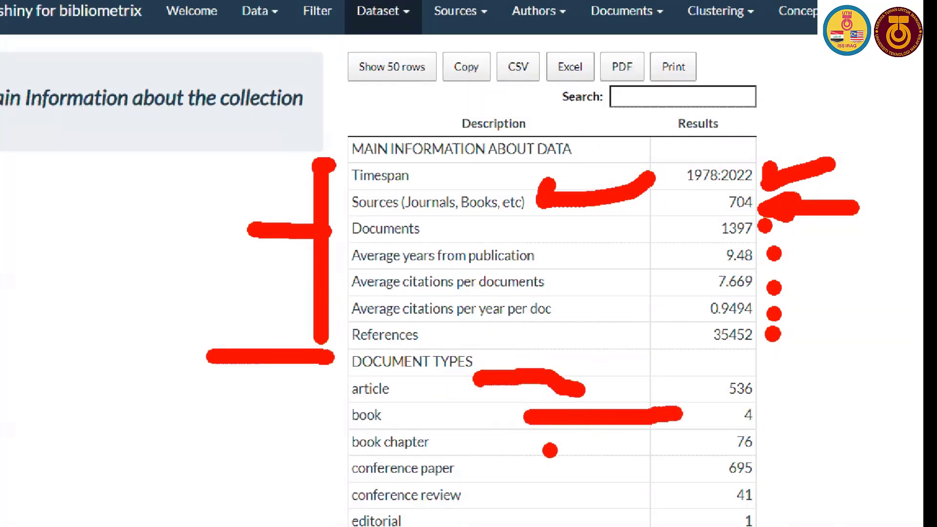
drag(548, 449, 644, 442)
drag(552, 481, 661, 468)
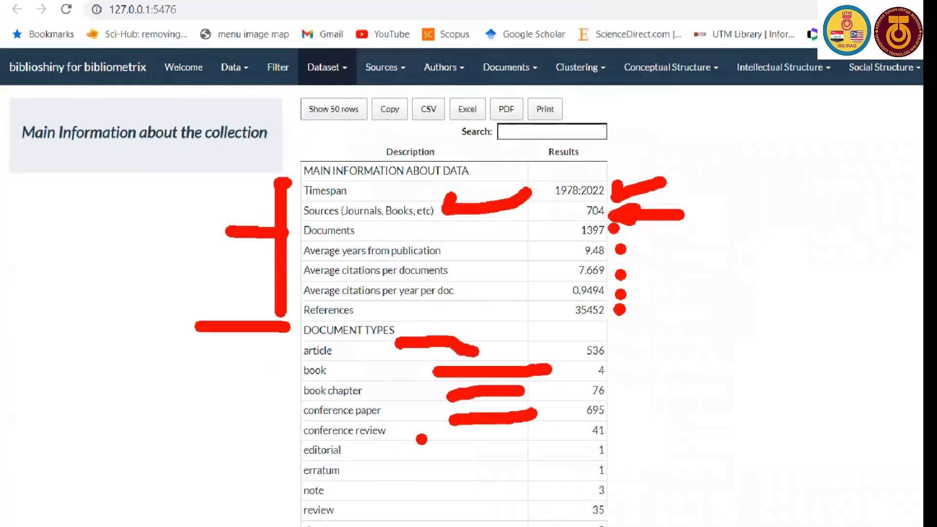
drag(476, 438, 549, 432)
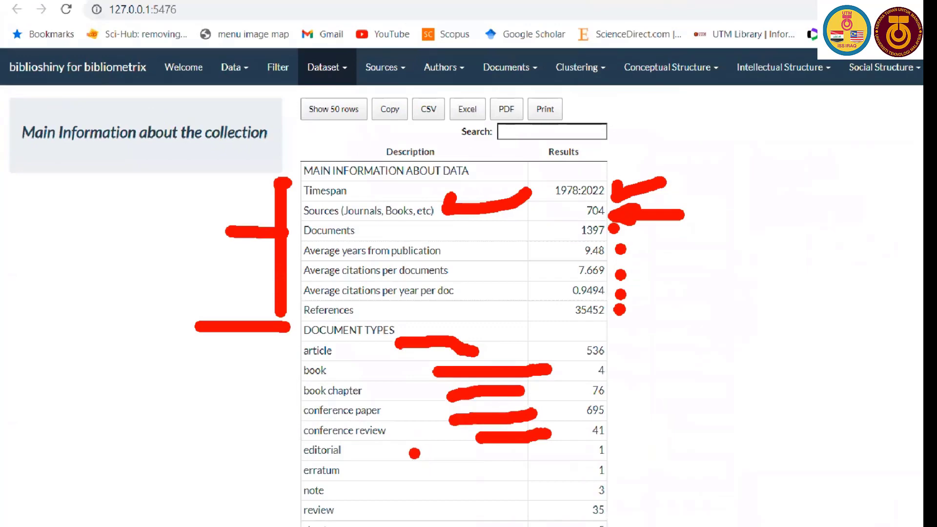
drag(409, 453, 542, 452)
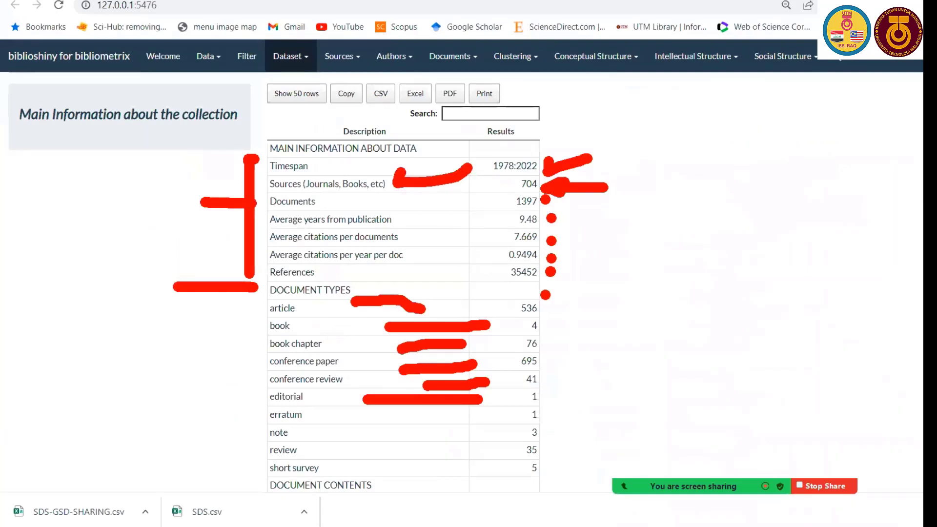
key(Escape)
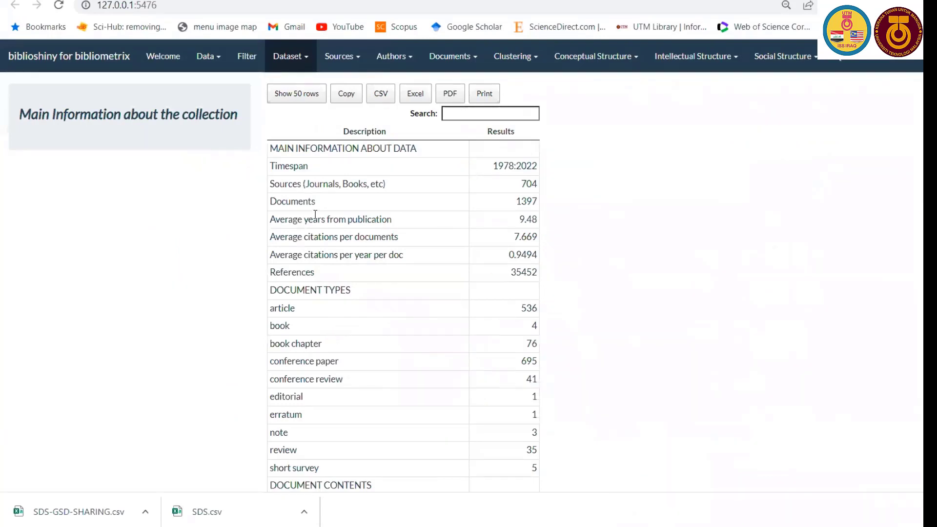
Mark the Keywords Plus, Author's Keywords and Authors rows in red, down to authors of multi-authored documents
scroll(312, 215, down, 5)
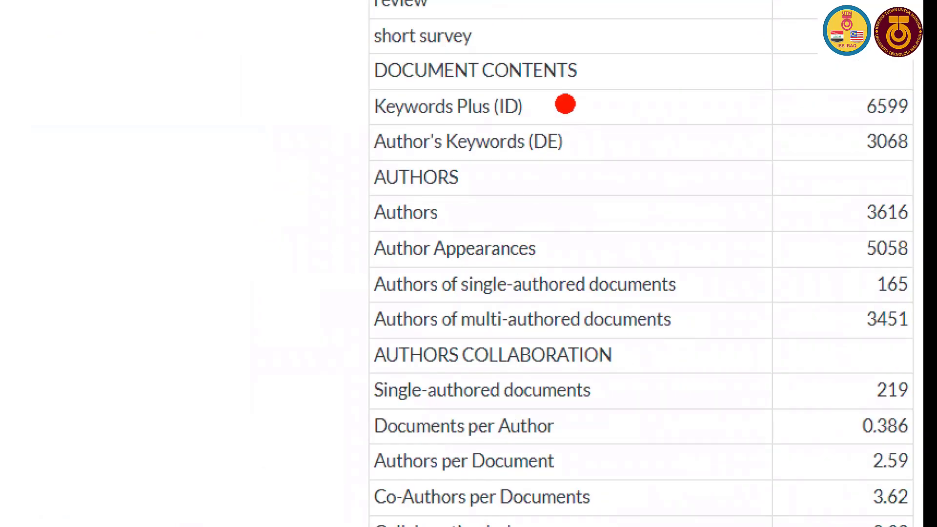
drag(565, 103, 757, 104)
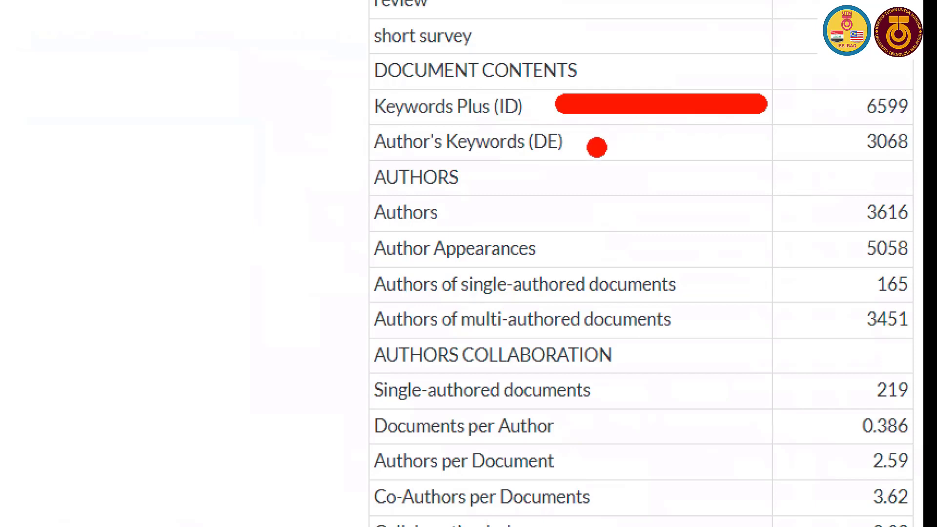
drag(596, 148, 769, 149)
drag(570, 196, 734, 188)
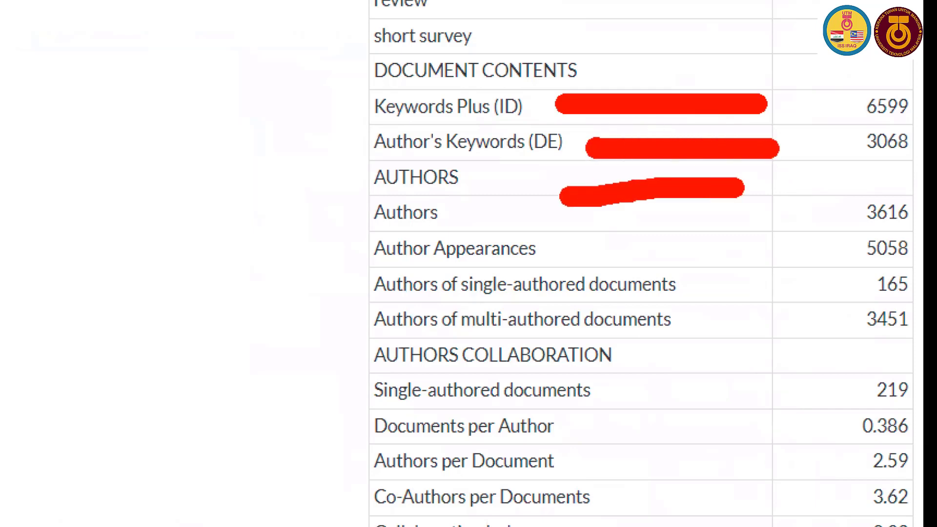
click(830, 225)
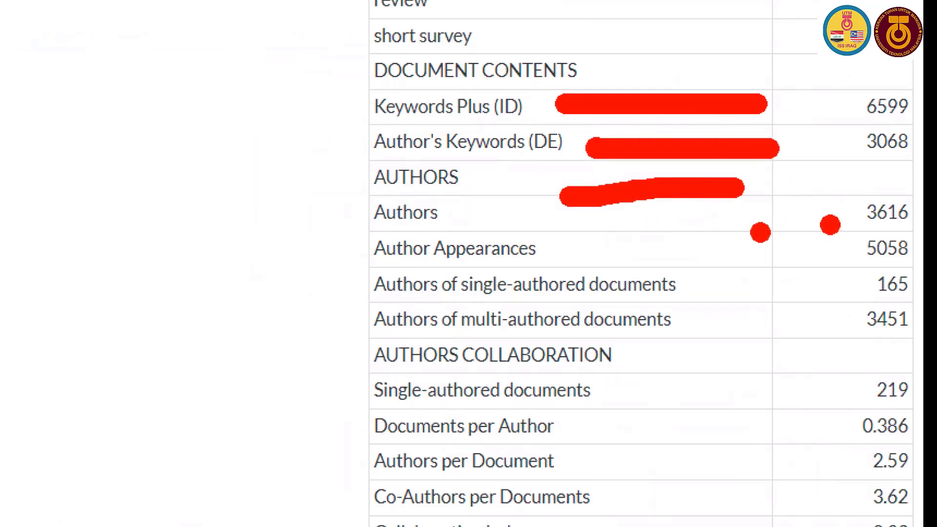
click(697, 257)
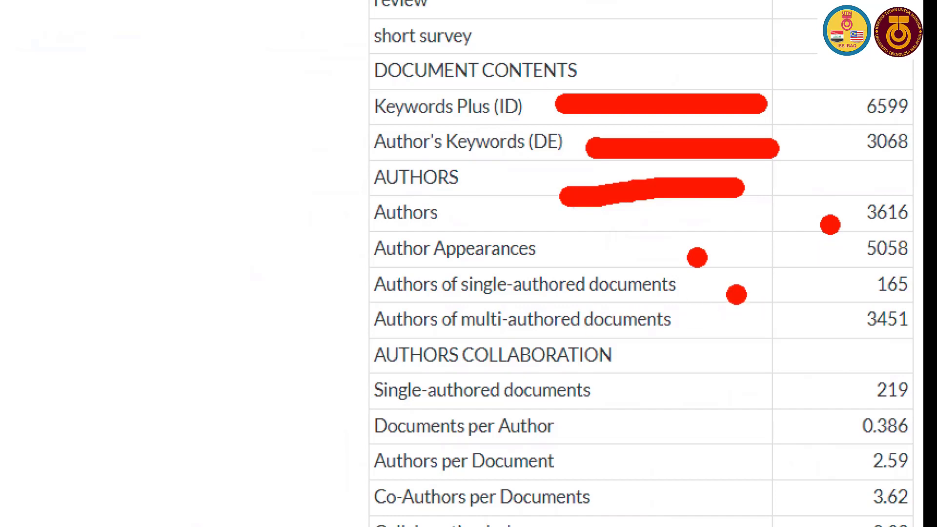
click(786, 288)
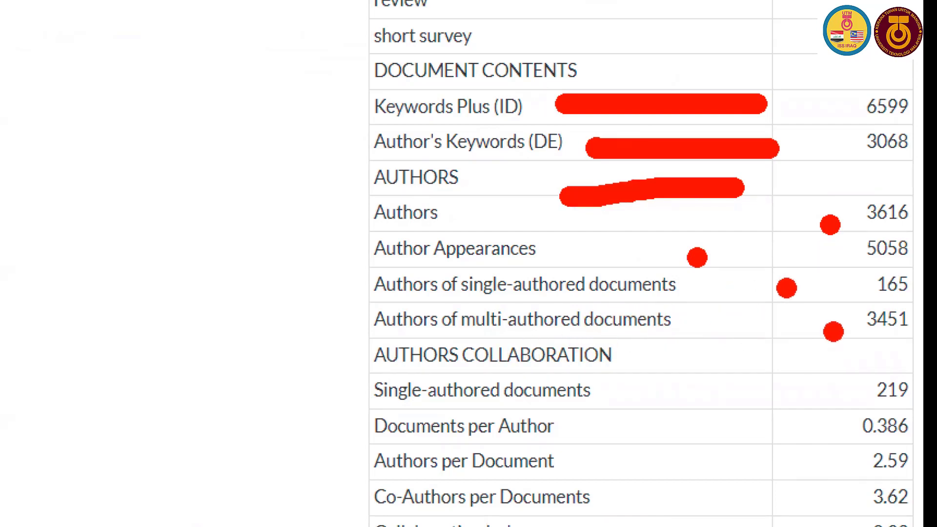
click(833, 332)
Mark the Authors Collaboration rows from single-authored documents to authors per document in red, clear the marks and return to the table's start
scroll(584, 308, down, 2)
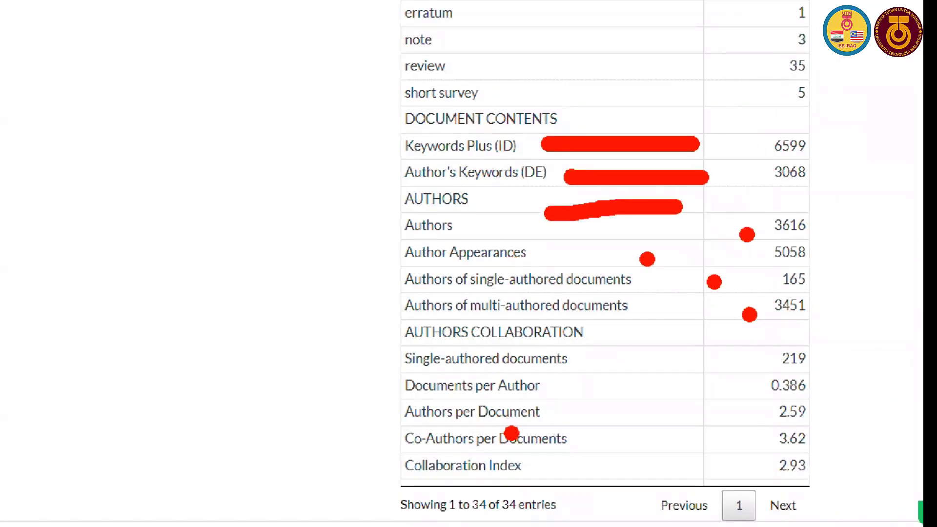
click(753, 355)
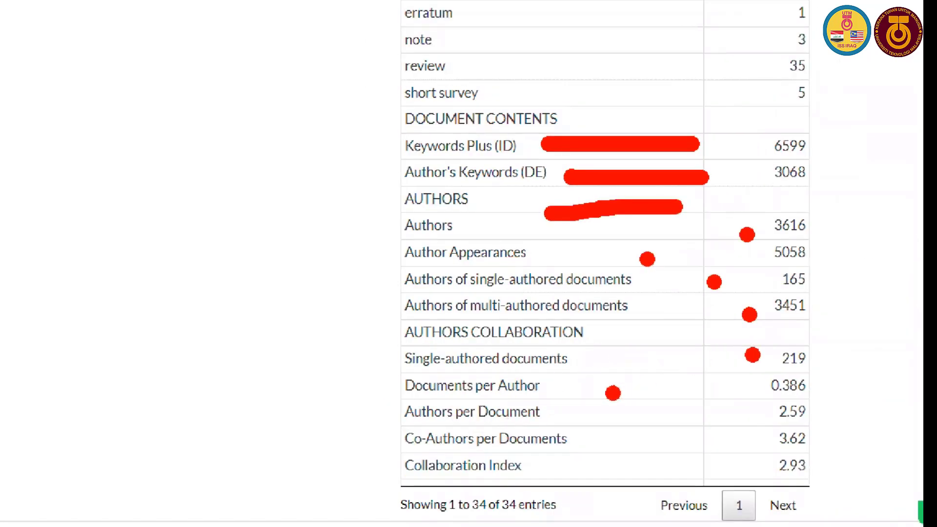
click(746, 389)
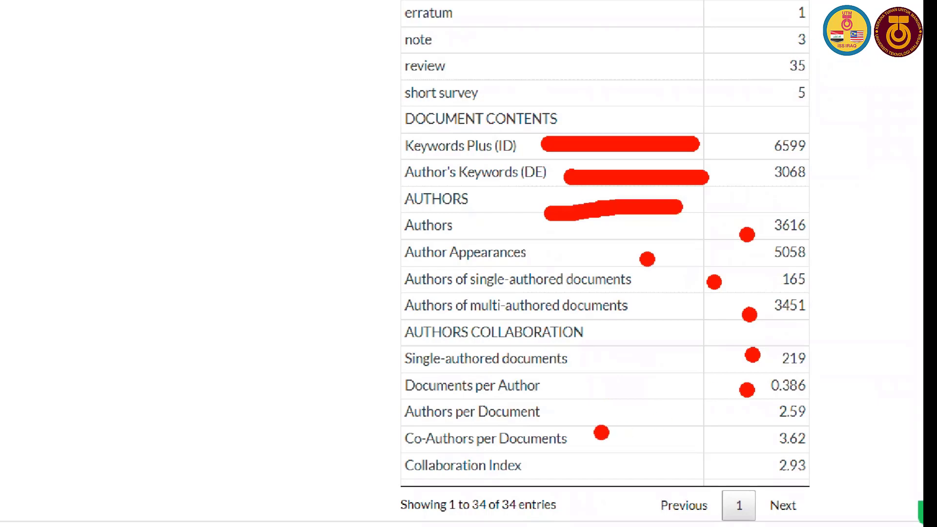
click(760, 416)
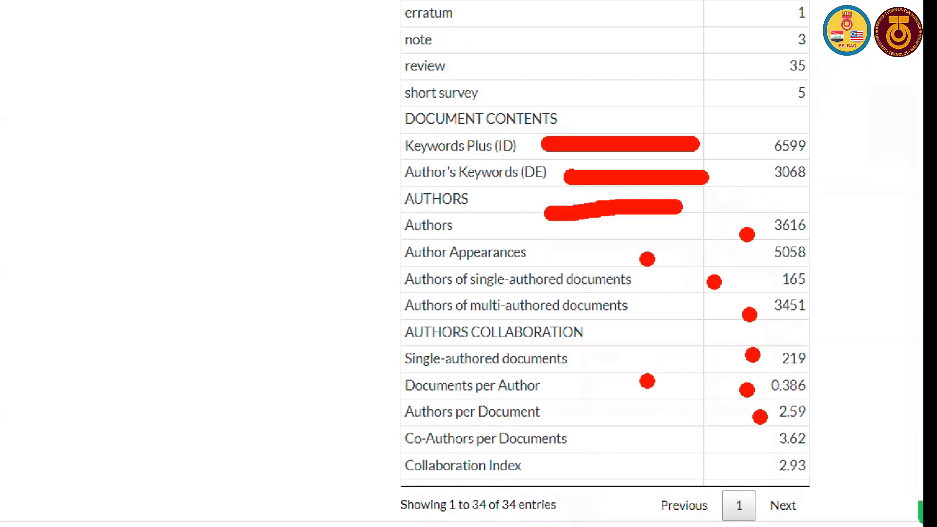
key(Escape)
scroll(324, 265, up, 3)
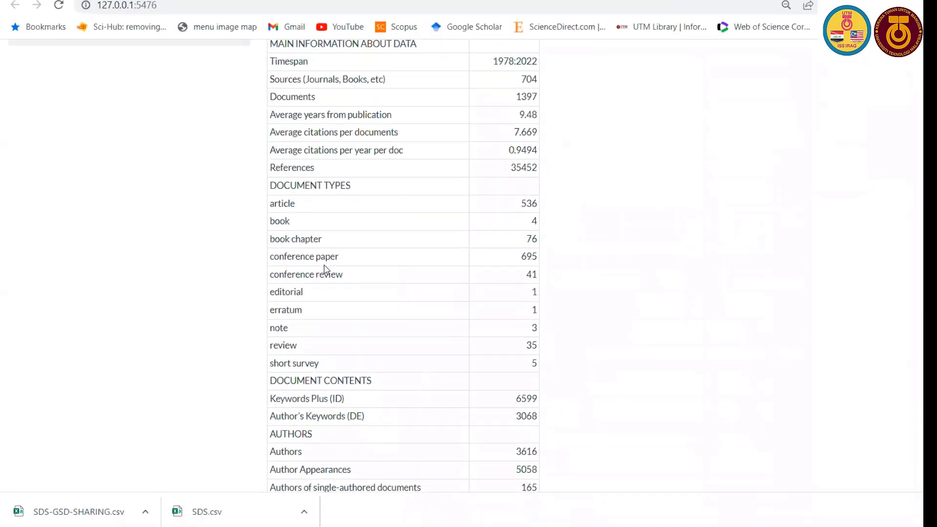
scroll(324, 268, up, 2)
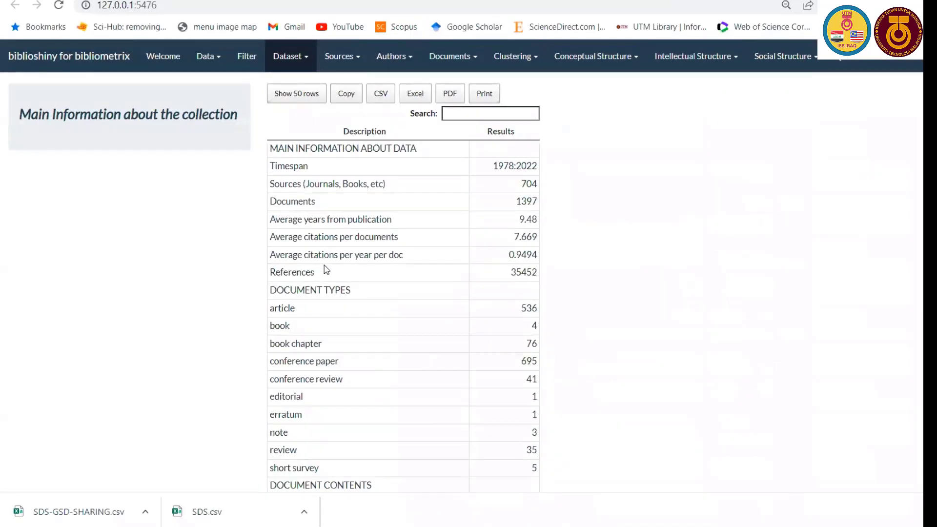
Look through the main information table from the Timespan row to the Collaboration Index row
scroll(324, 265, down, 5)
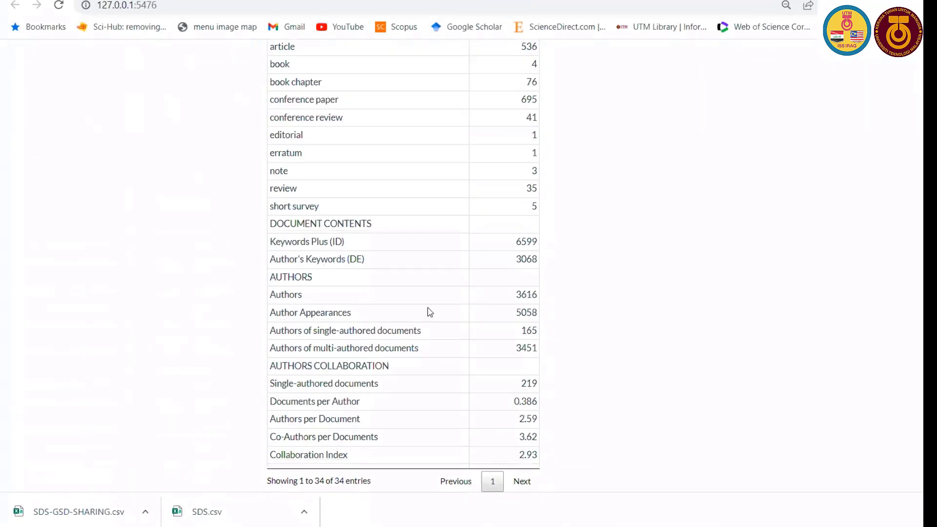
scroll(429, 311, up, 3)
scroll(429, 312, up, 2)
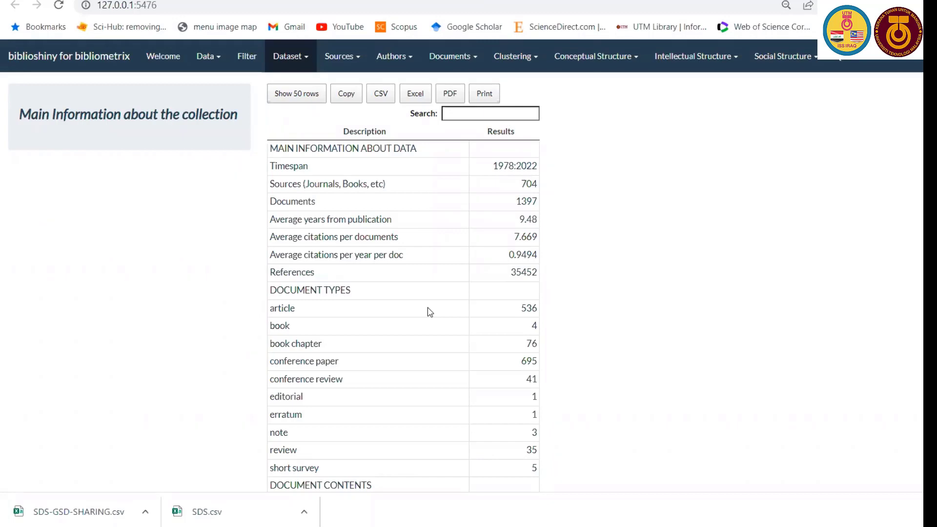
scroll(430, 312, down, 5)
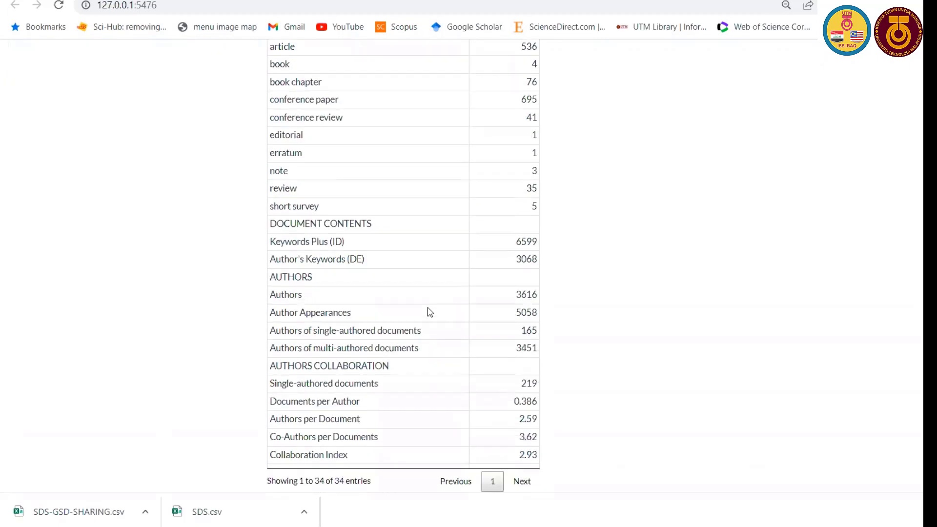
scroll(429, 312, up, 5)
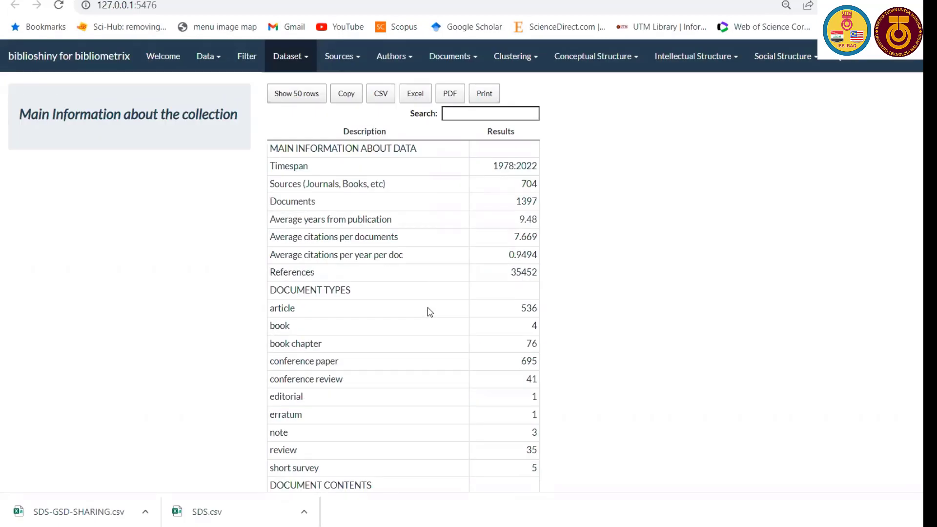
scroll(430, 312, down, 4)
scroll(430, 312, up, 4)
Start exporting the main information table as a CSV file and as an Excel worksheet, cancelling both saves
click(347, 101)
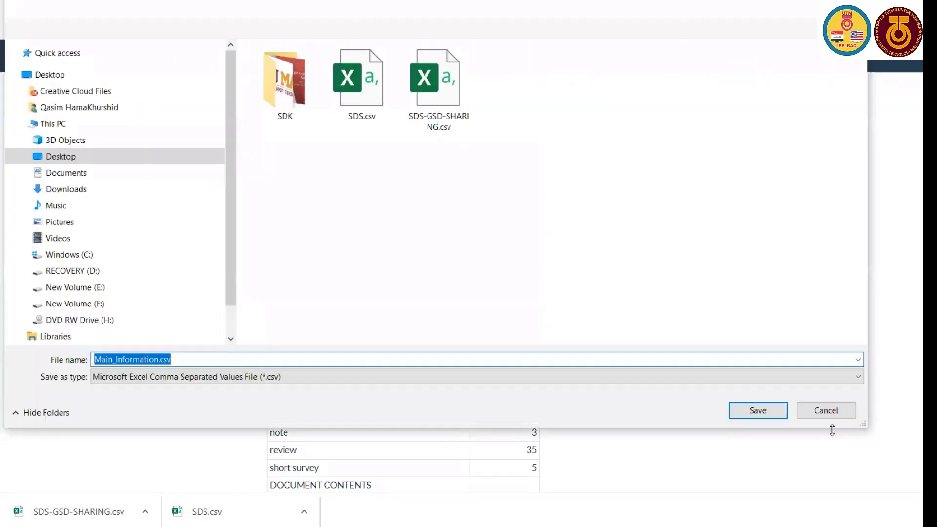
click(833, 417)
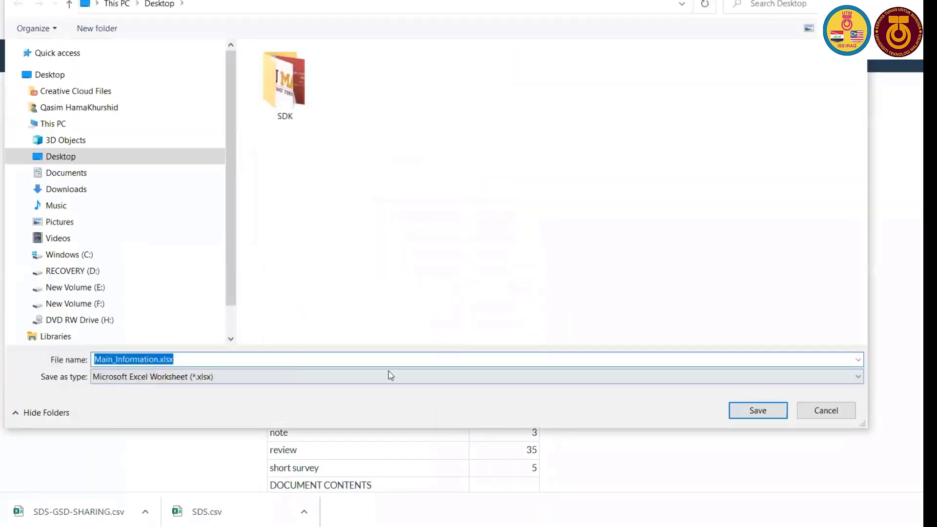
click(825, 409)
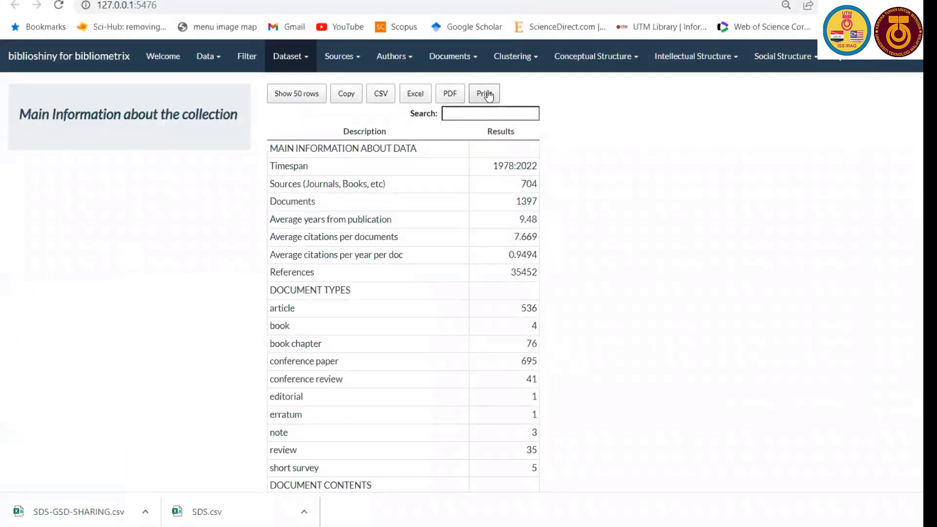
Review the document types, document contents, authors and collaboration rows again and return to the table's start
scroll(466, 244, down, 5)
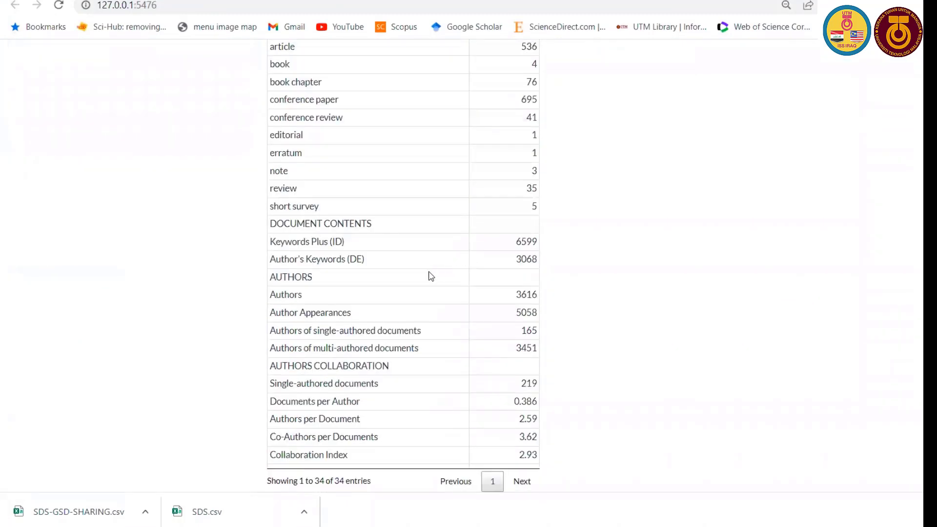
scroll(431, 276, up, 5)
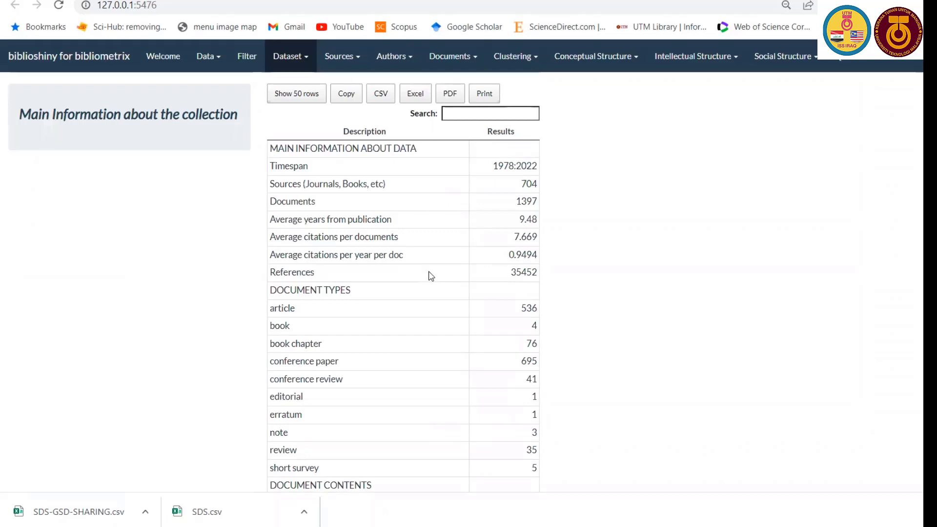
scroll(431, 276, down, 5)
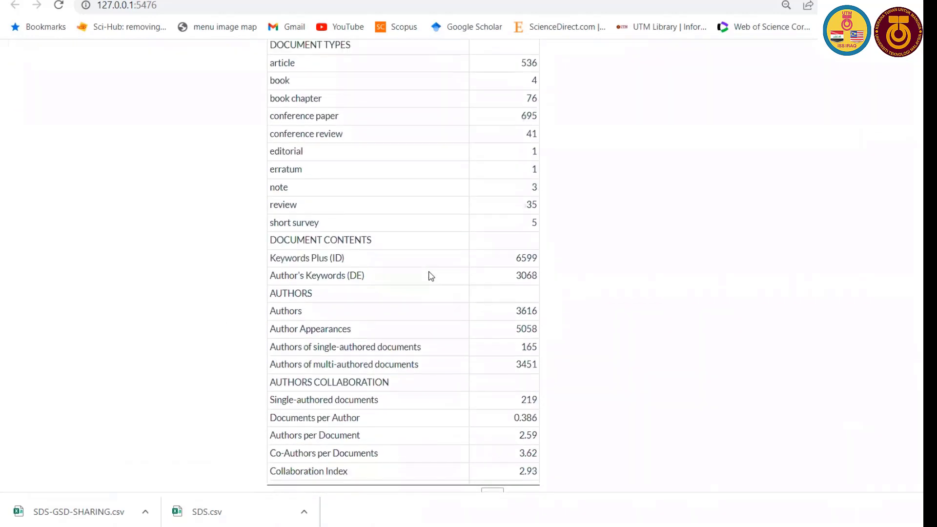
scroll(430, 277, up, 4)
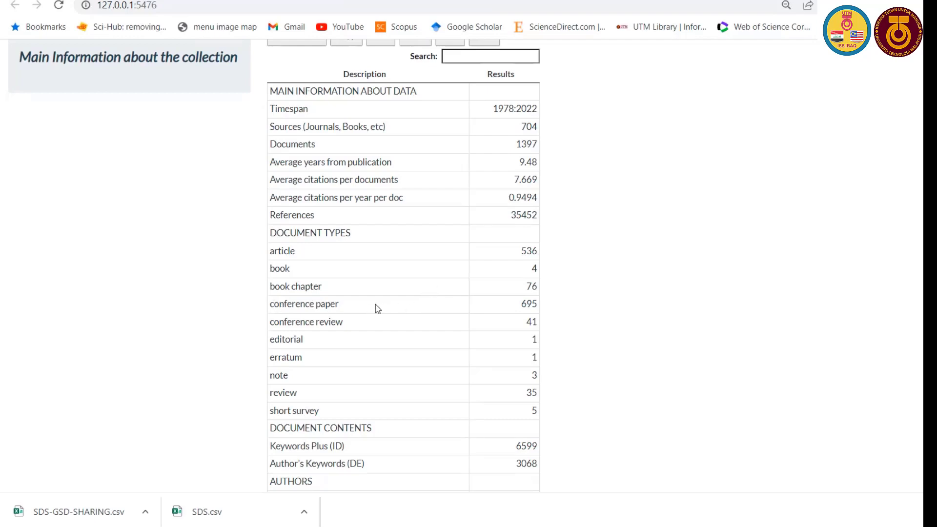
scroll(377, 308, down, 1)
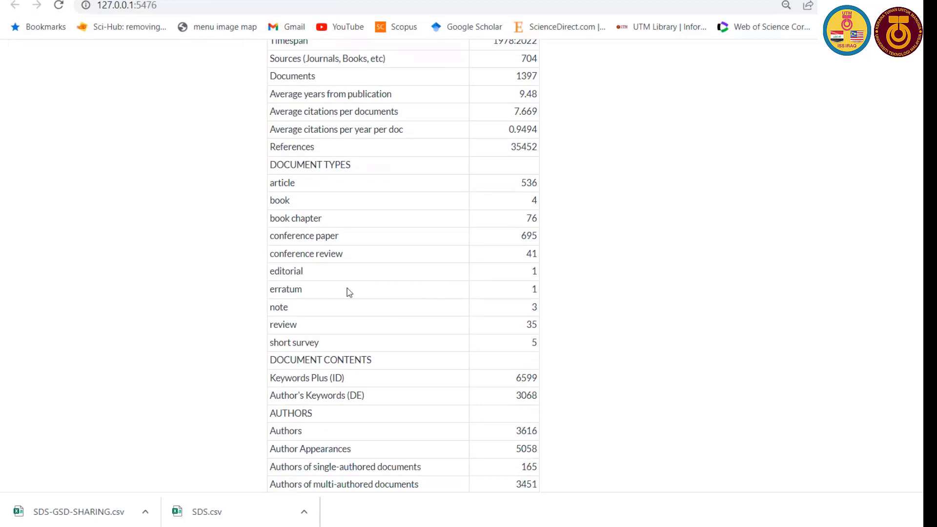
scroll(349, 292, down, 1)
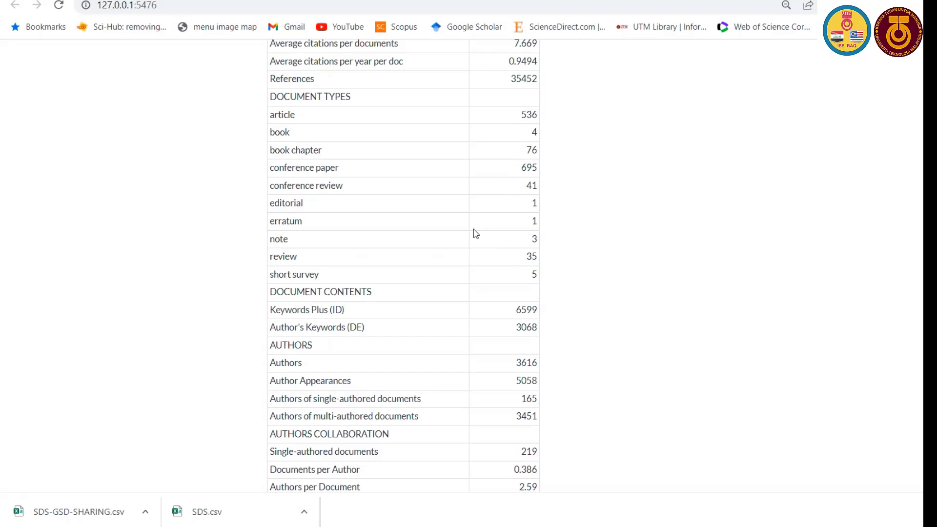
scroll(443, 224, up, 4)
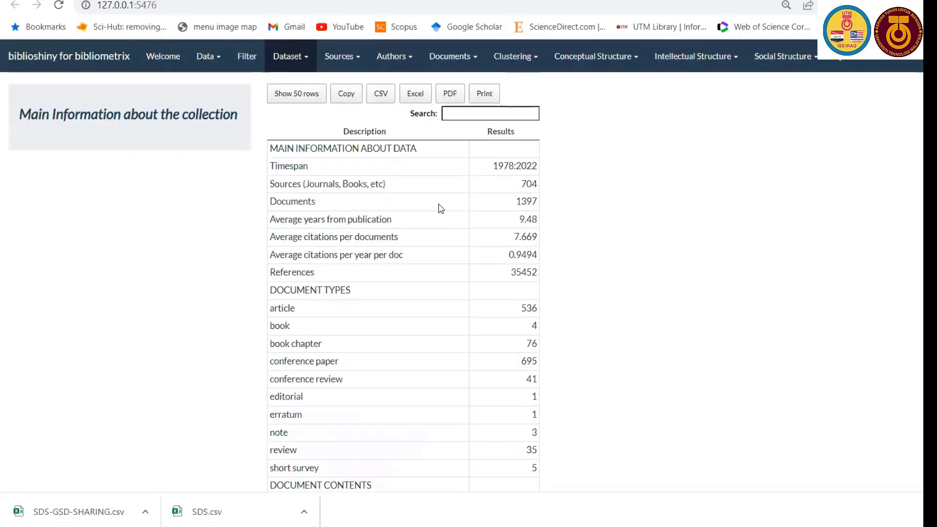
Open the dataset's Annual Scientific Production plot and inspect the data point at its 2010 peak
click(309, 66)
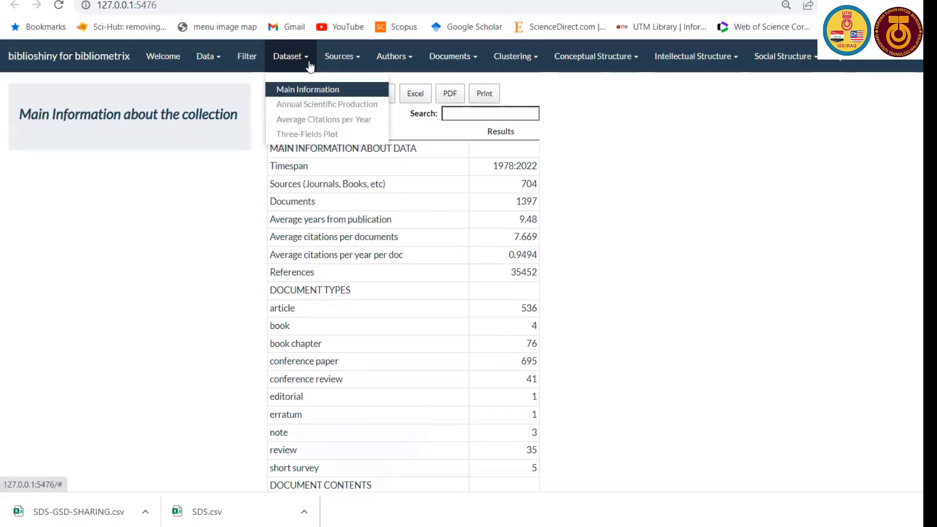
click(319, 104)
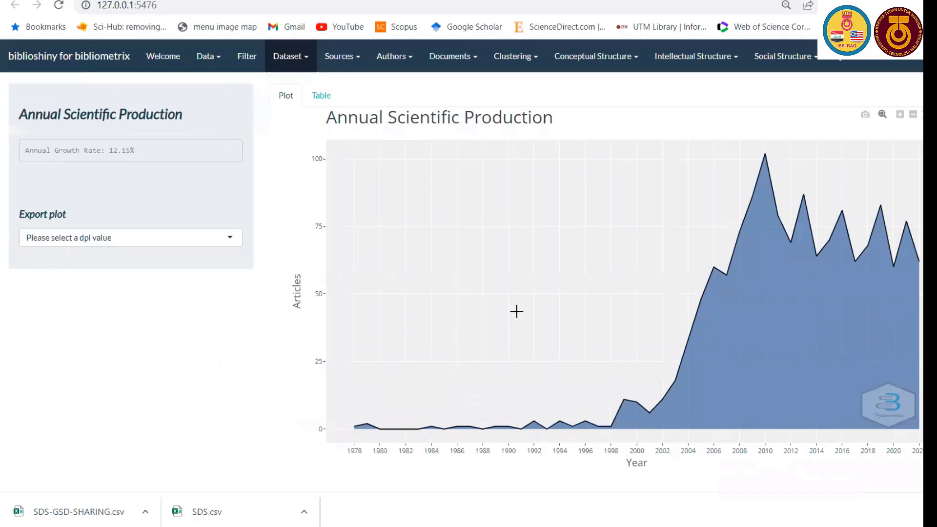
mouse_move(759, 151)
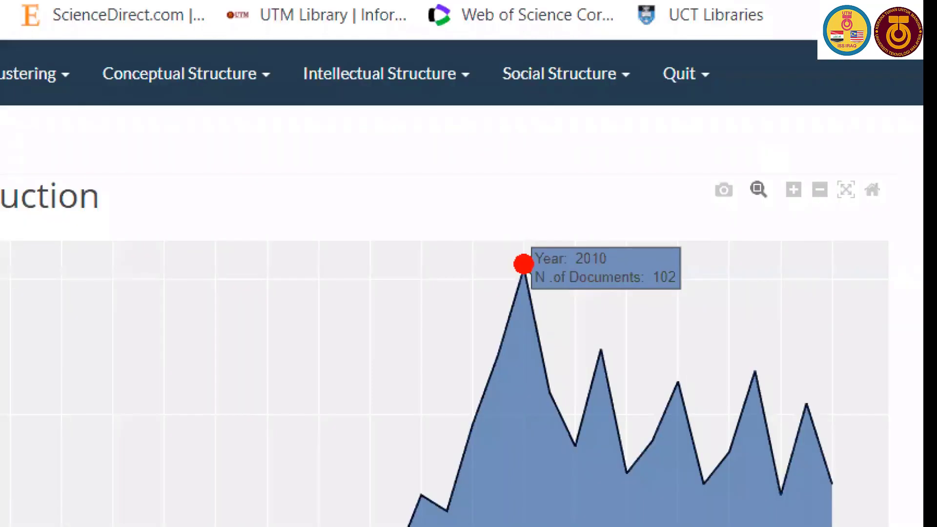
Try to save the Annual Scientific Production plot to the Desktop as a PNG image named ANNUAL SCIENTIFIC
drag(838, 143, 891, 121)
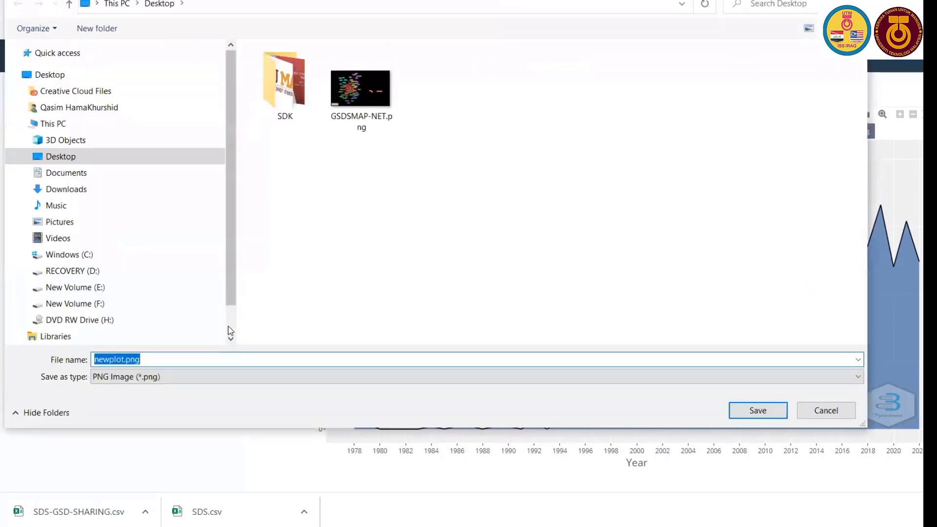
click(69, 156)
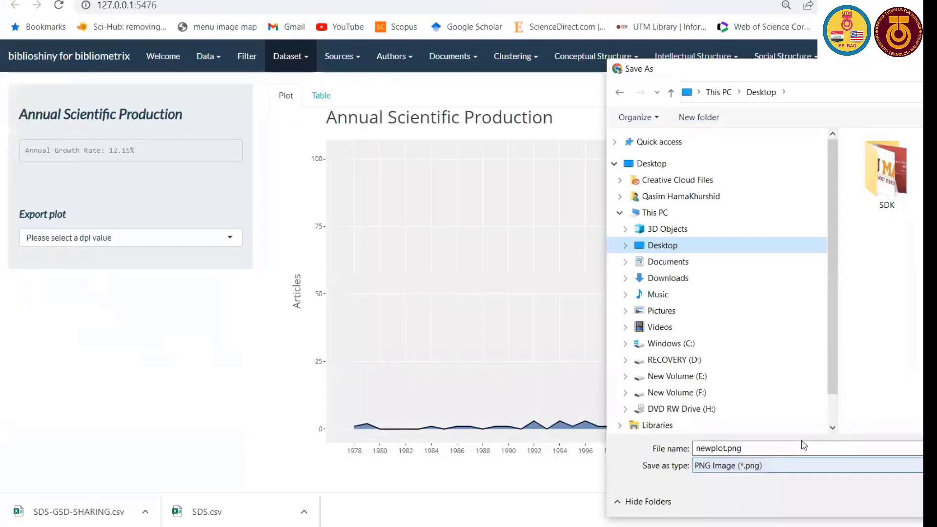
click(803, 444)
text(A)
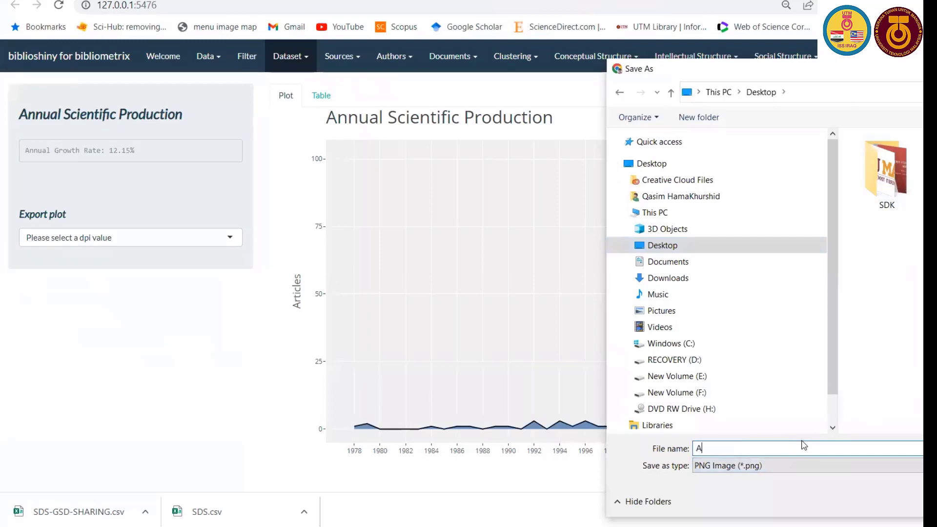
text(NNUAL SCIENTIFIC)
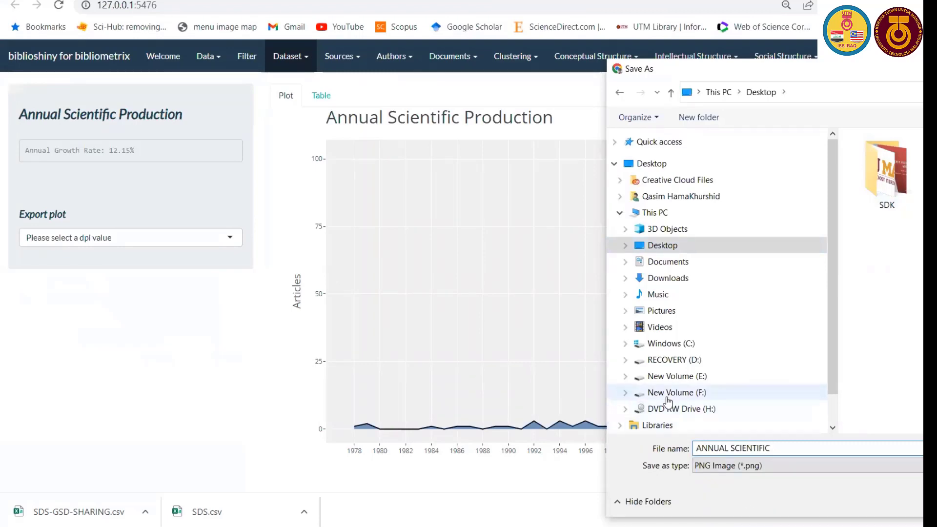
key(Return)
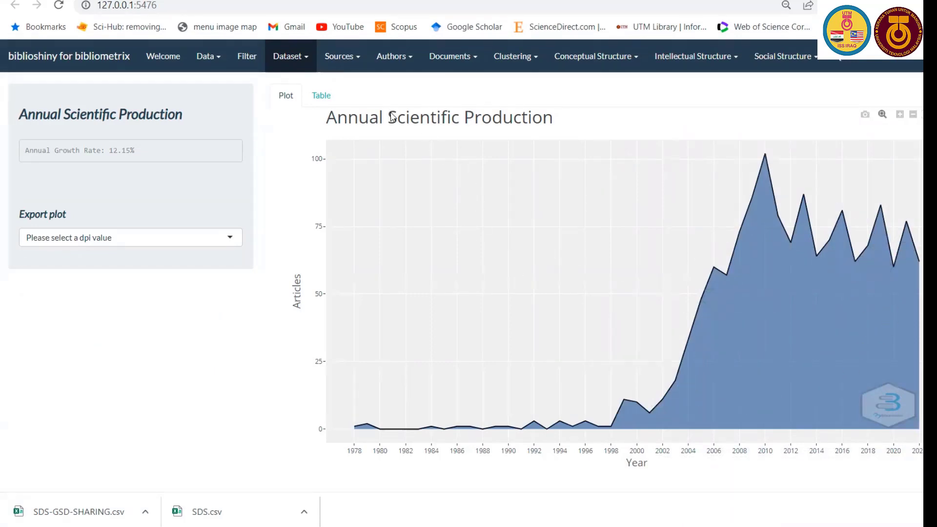
Show the annual production data as a table and sort it by number of articles in descending order
click(323, 96)
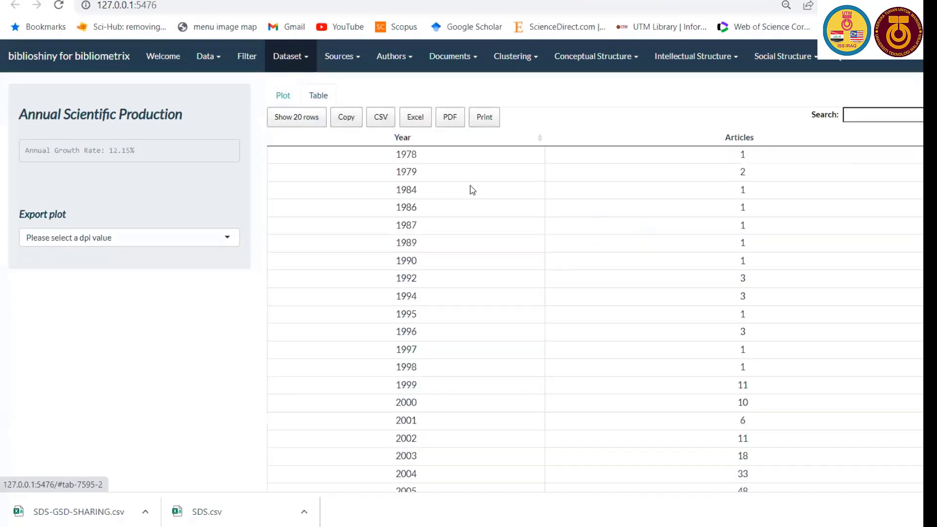
click(408, 140)
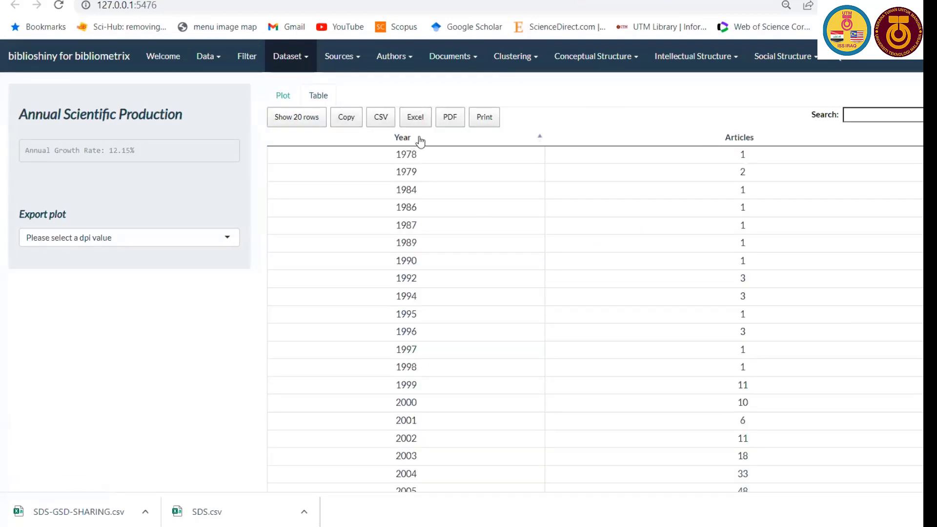
click(734, 137)
click(735, 137)
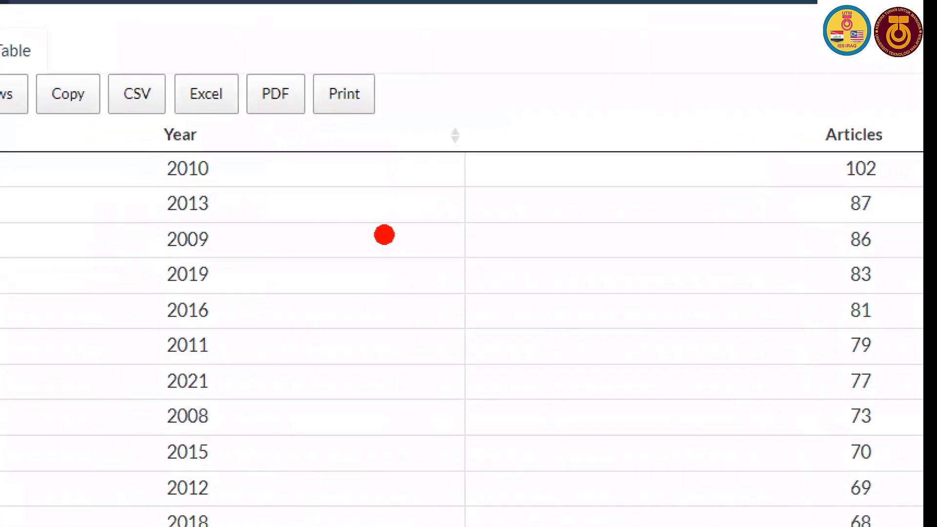
Mark the 2010 row in red, redraw the mark and add one beside the 2013 article count
drag(302, 168, 901, 166)
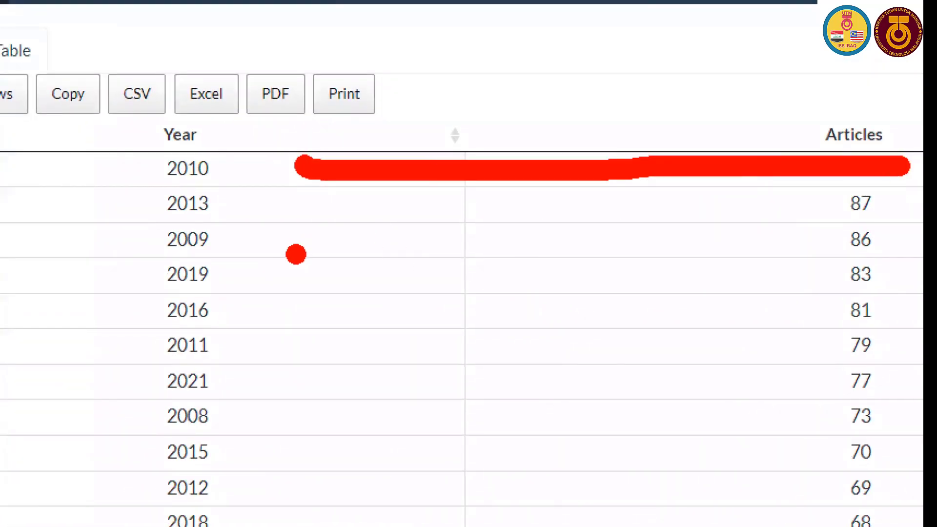
mouse_move(270, 160)
mouse_down()
mouse_move(400, 190)
mouse_move(725, 166)
mouse_up()
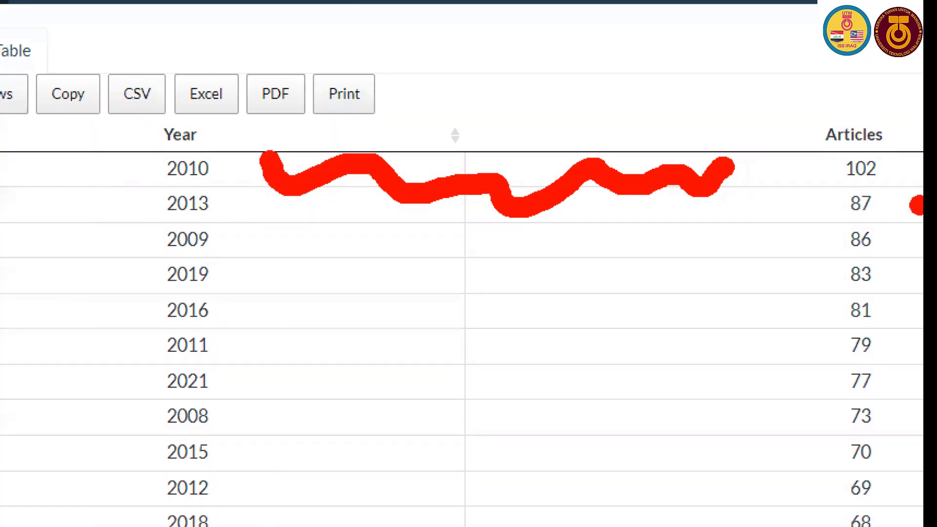
drag(890, 182, 920, 212)
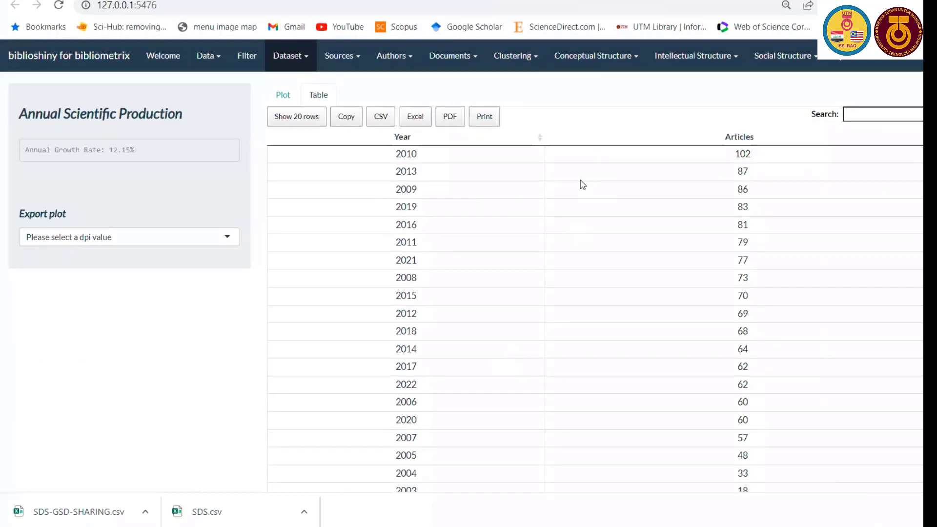
Mark the 2022 row and the 2010 row in red for comparison, circle the year 2010, and clear the marks
scroll(581, 184, down, 1)
scroll(582, 184, up, 1)
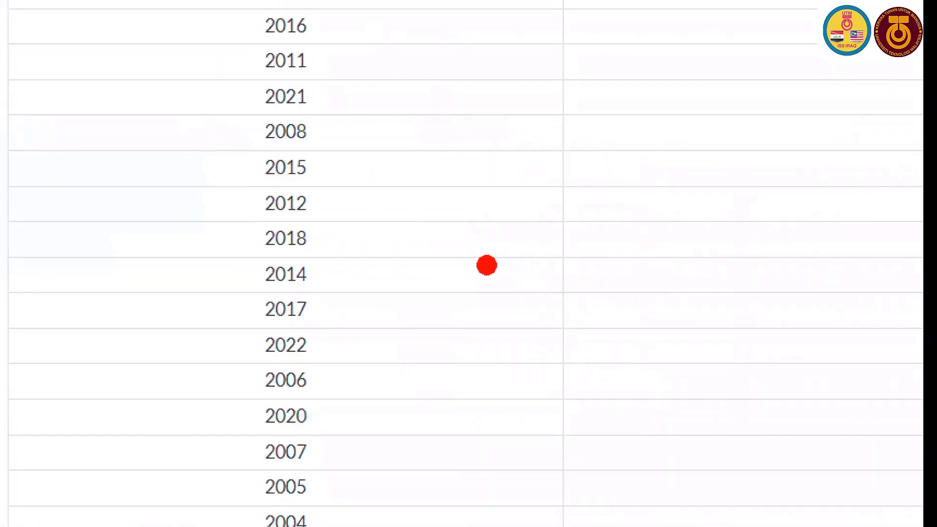
mouse_move(364, 334)
mouse_down()
mouse_move(635, 370)
mouse_move(807, 359)
mouse_up()
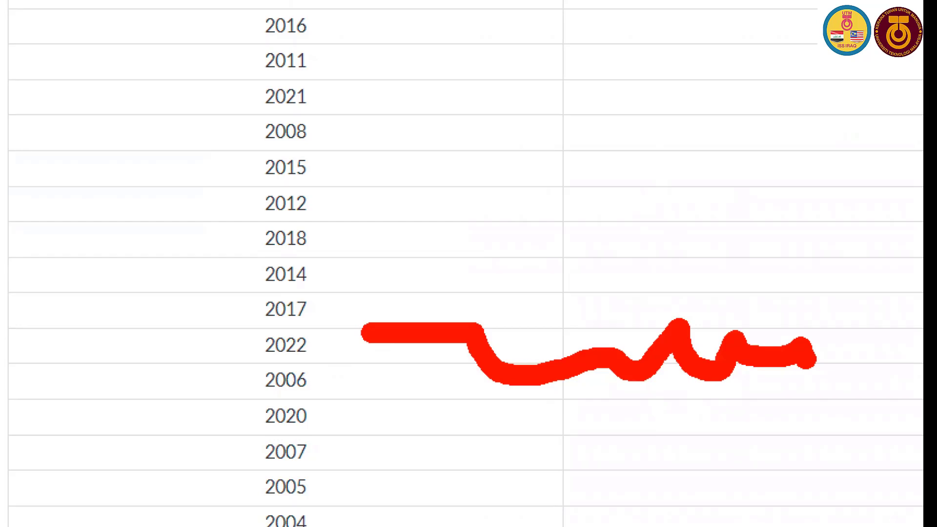
click(724, 220)
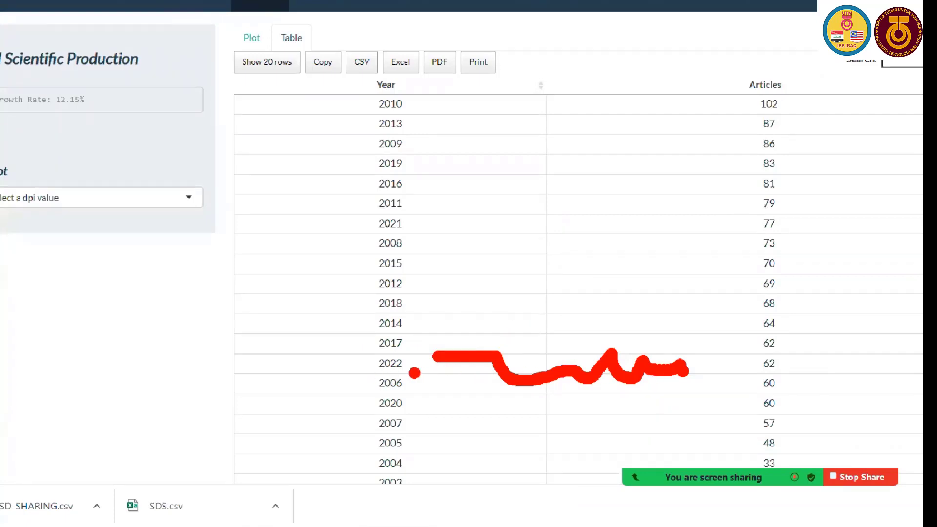
mouse_move(728, 102)
mouse_down()
mouse_move(469, 105)
mouse_move(347, 88)
mouse_move(375, 128)
mouse_move(410, 127)
mouse_up()
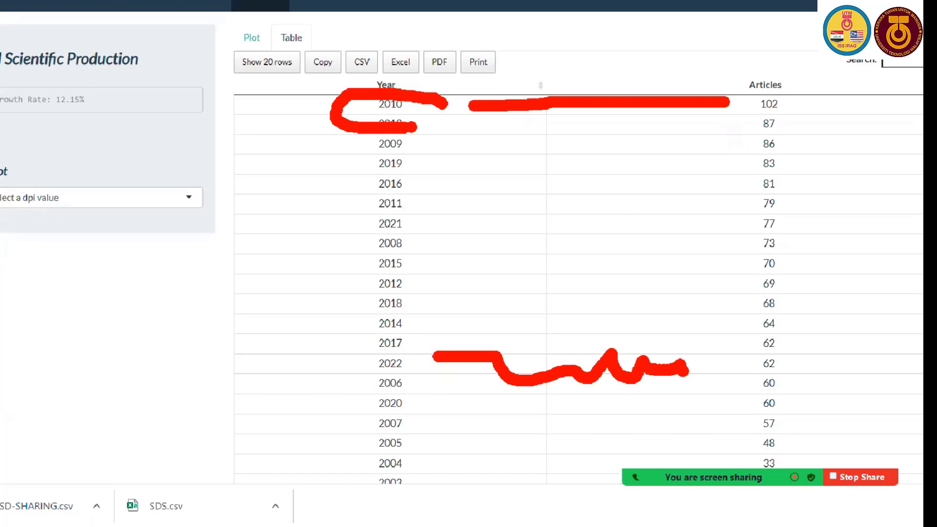
mouse_move(791, 61)
mouse_down()
mouse_move(746, 104)
mouse_move(792, 77)
mouse_up()
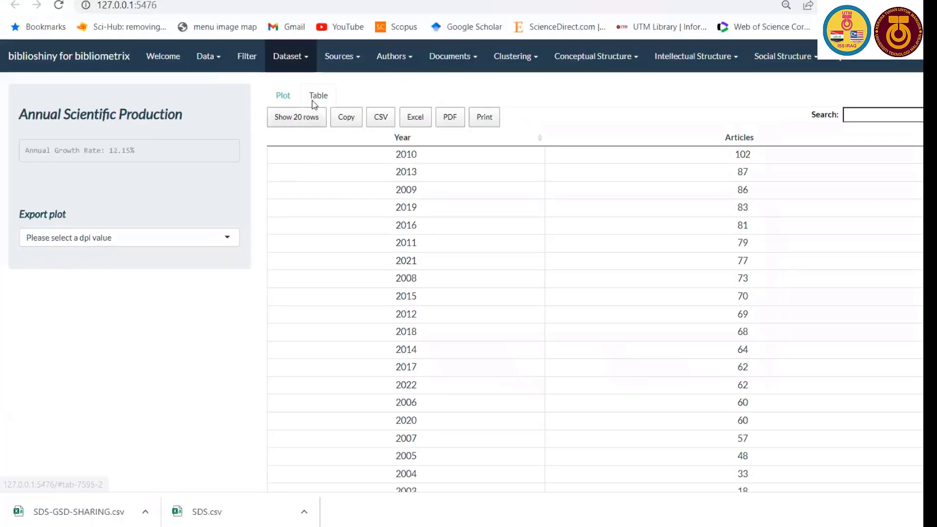
Return to the annual production plot, then open the Average Citations per Year analysis and show its data as a table
click(283, 95)
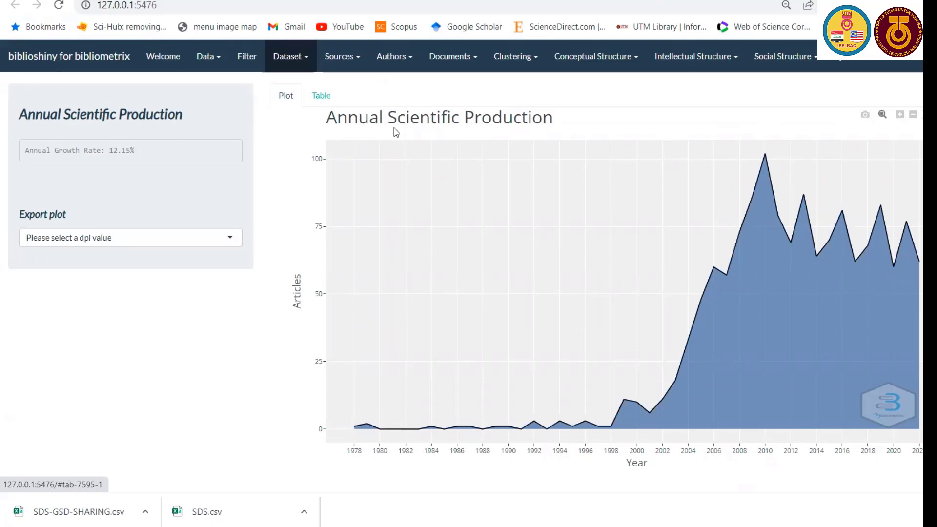
click(307, 66)
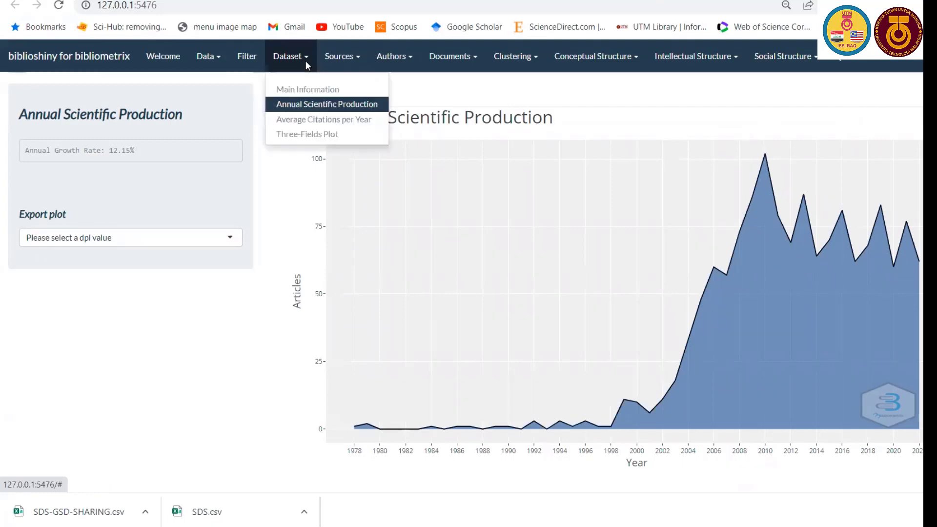
click(305, 119)
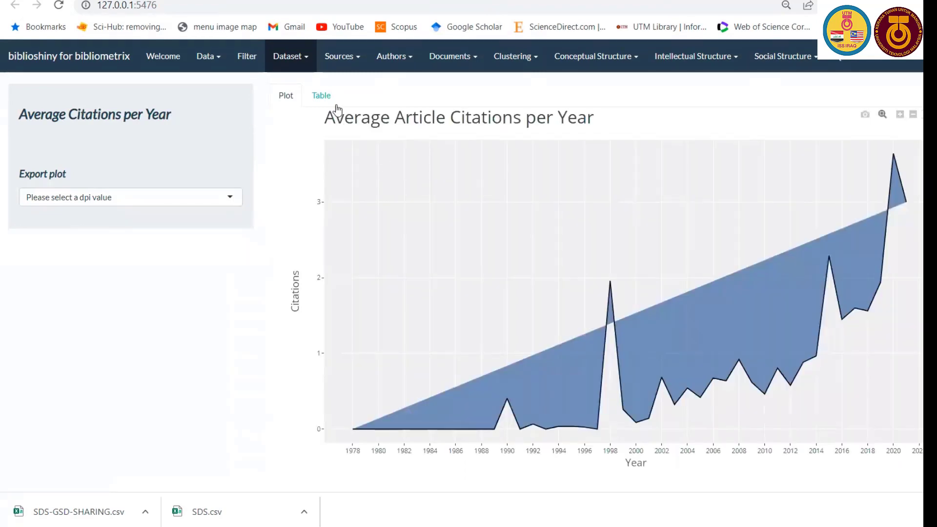
click(323, 95)
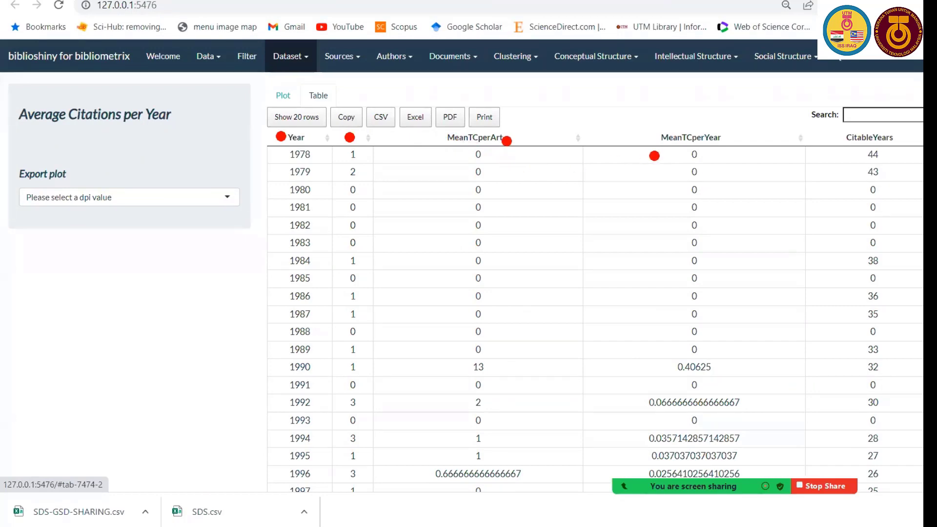
Mark the MeanTCperYear and CitableYears columns in red, then view the average citations plot and return to its table
drag(720, 130, 760, 130)
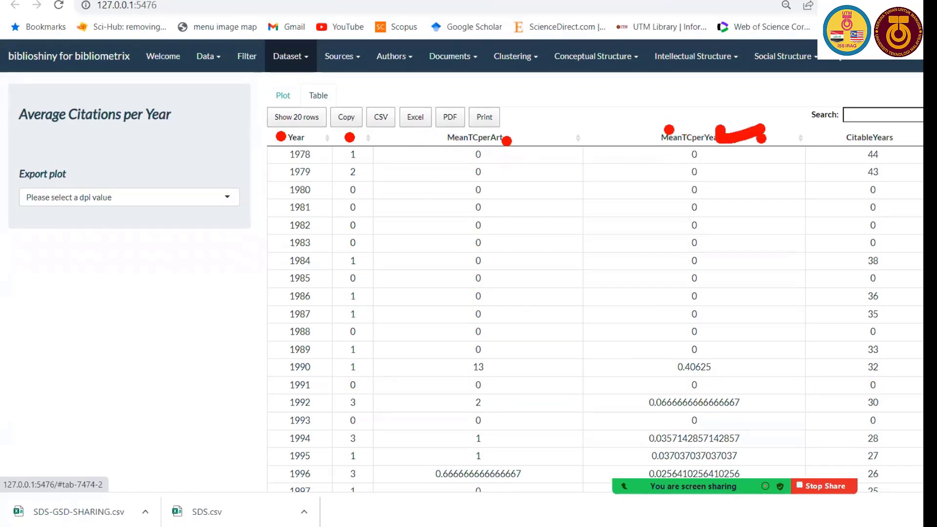
drag(911, 135, 919, 141)
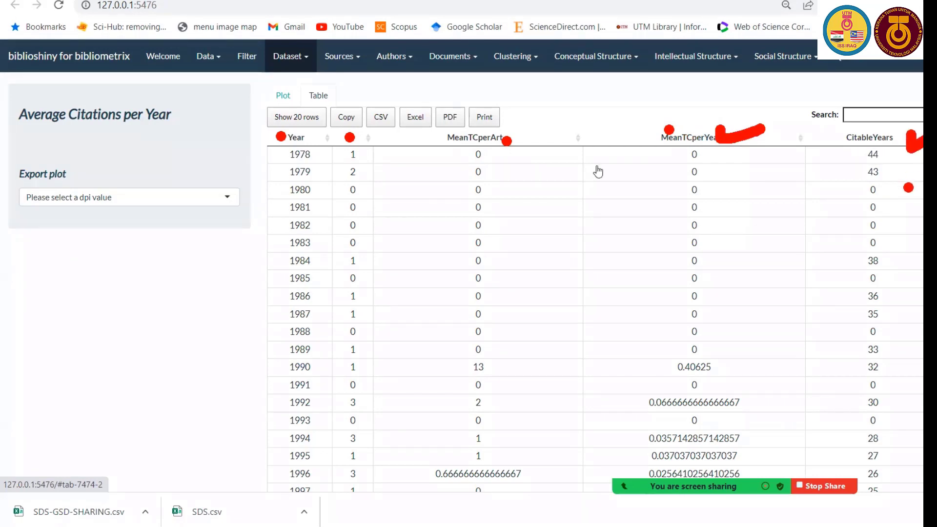
click(286, 96)
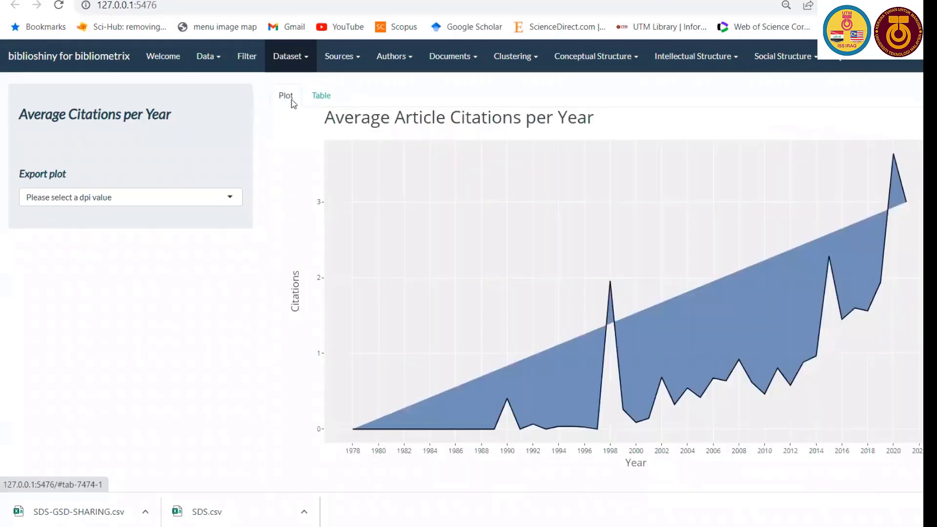
click(321, 96)
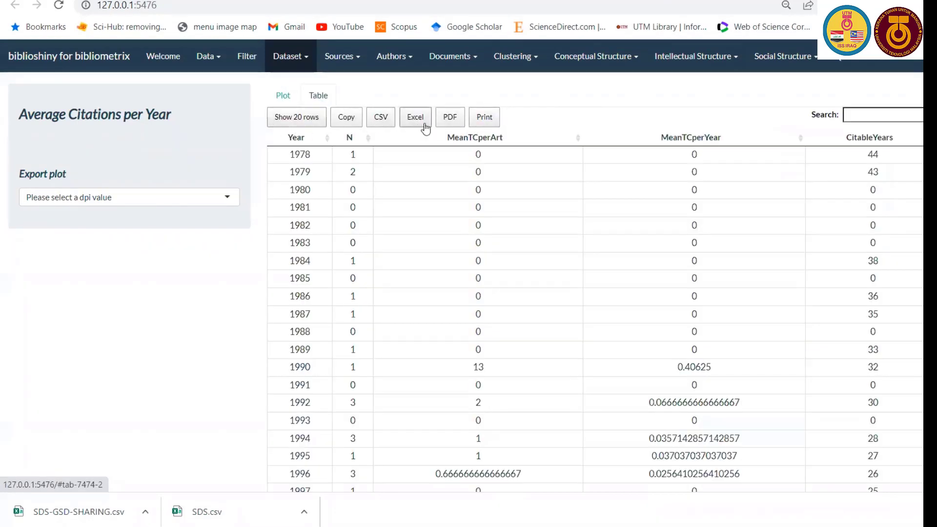
Open the Three-Fields Plot analysis and circle its Authors, References and Keywords field selections in red
click(307, 68)
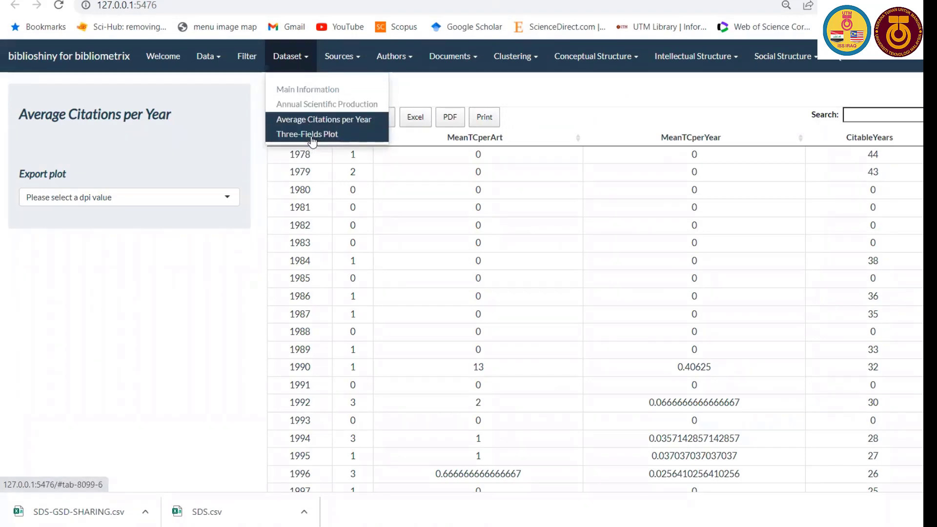
click(312, 139)
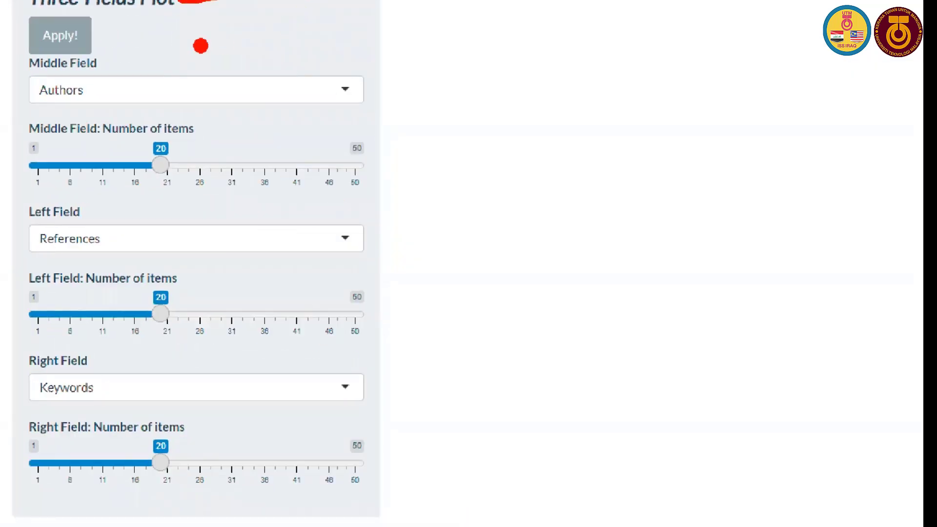
mouse_move(122, 63)
mouse_down()
mouse_move(34, 114)
mouse_move(124, 58)
mouse_up()
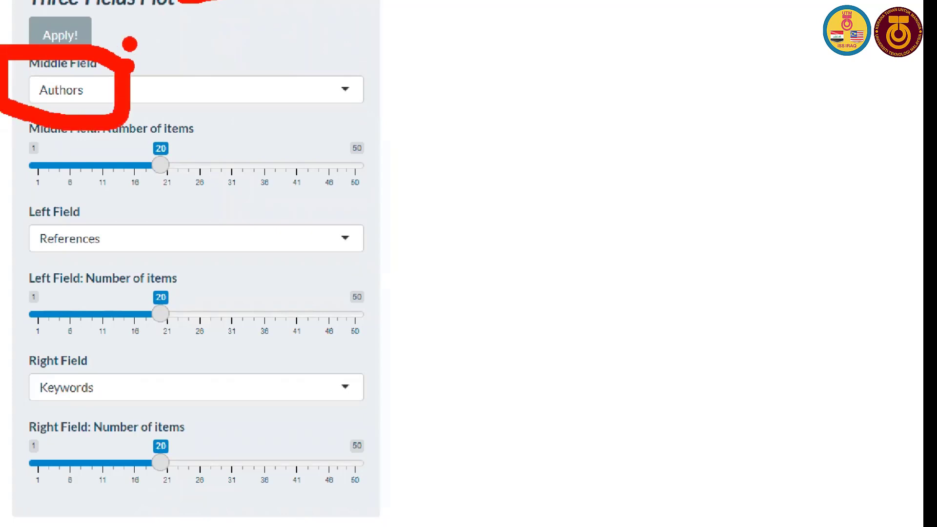
mouse_move(128, 237)
mouse_down()
mouse_move(64, 201)
mouse_move(115, 269)
mouse_move(129, 213)
mouse_up()
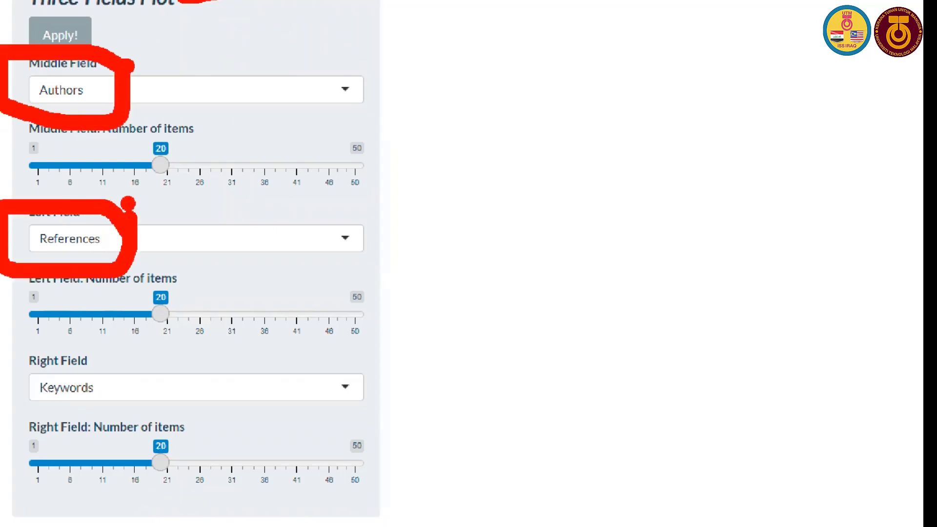
mouse_move(105, 361)
mouse_down()
mouse_move(7, 362)
mouse_move(108, 383)
mouse_move(105, 363)
mouse_up()
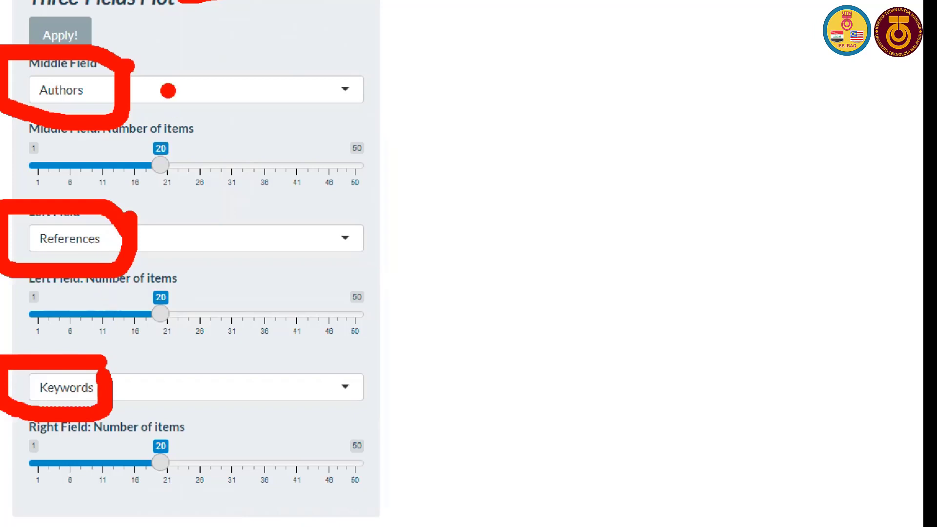
Draw a red bracket around the three field settings with an arrow toward the empty plot area, and clear the marks
mouse_move(167, 85)
mouse_down()
mouse_move(230, 84)
mouse_move(239, 475)
mouse_move(183, 500)
mouse_up()
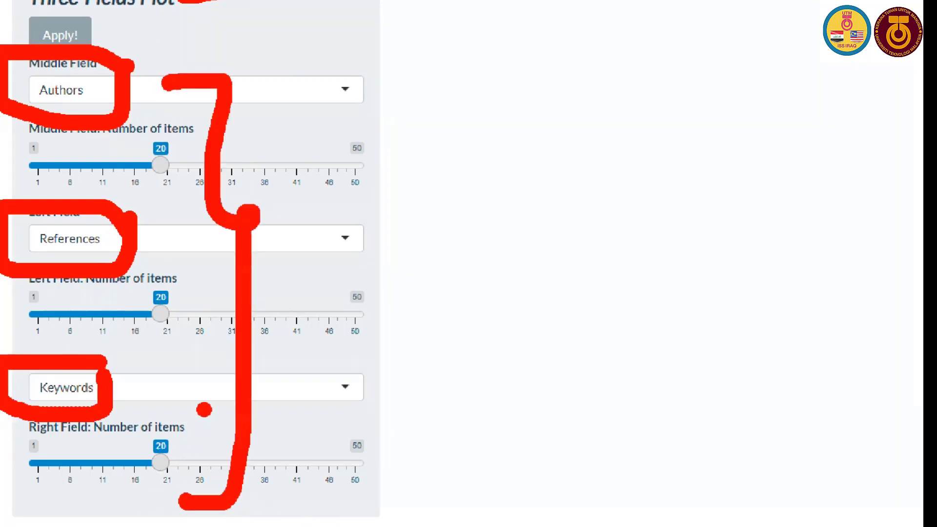
drag(204, 409, 690, 214)
mouse_move(599, 182)
mouse_down()
mouse_move(649, 196)
mouse_move(604, 265)
mouse_up()
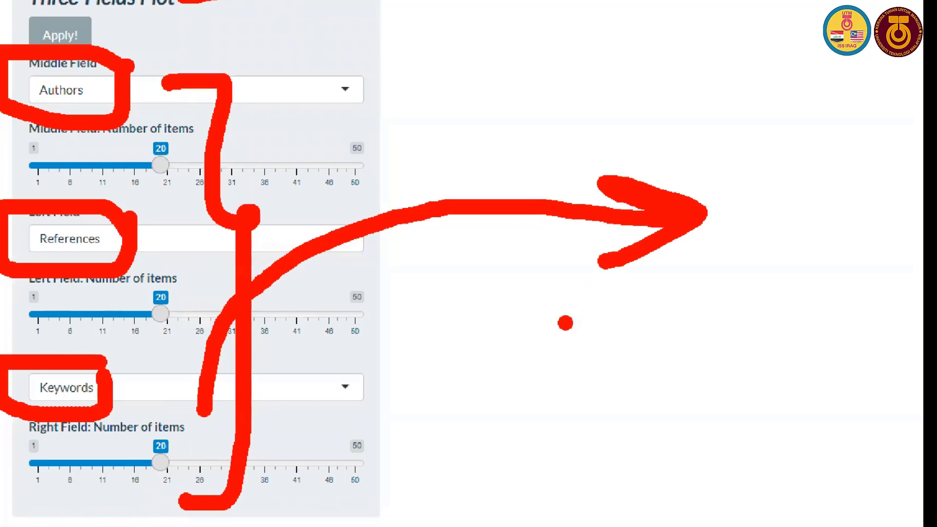
key(Escape)
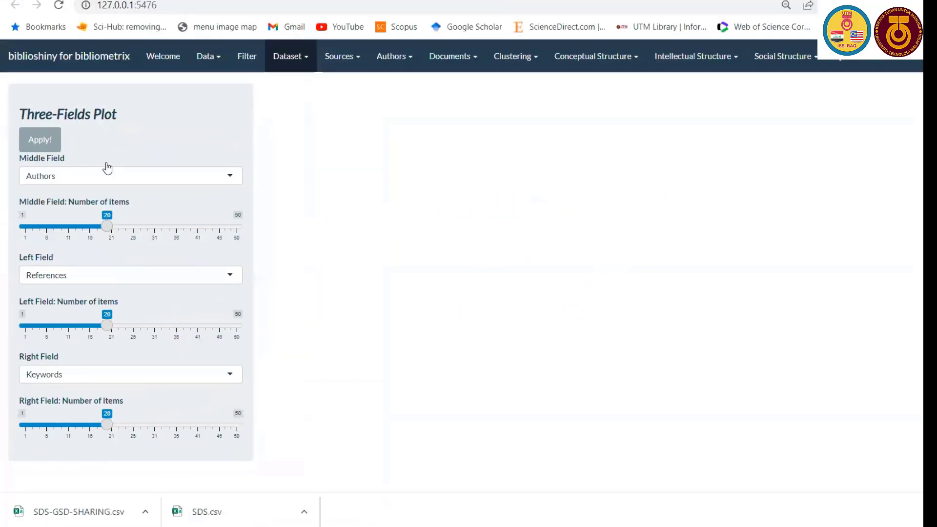
Generate the three-fields plot with Authors, References and Keywords, and circle its CR and AU column headings in red
click(40, 139)
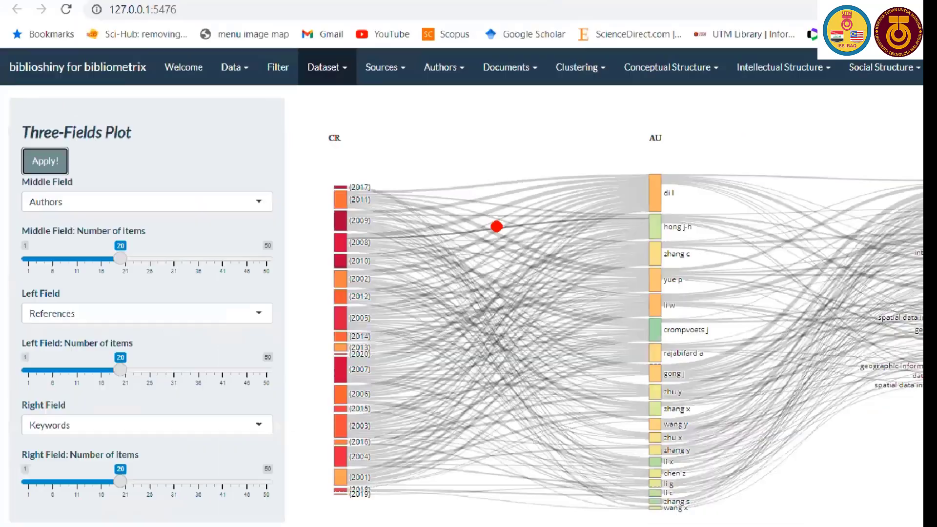
mouse_move(388, 131)
mouse_down()
mouse_move(320, 141)
mouse_move(367, 150)
mouse_up()
mouse_move(675, 118)
mouse_down()
mouse_move(621, 112)
mouse_move(698, 129)
mouse_move(692, 108)
mouse_up()
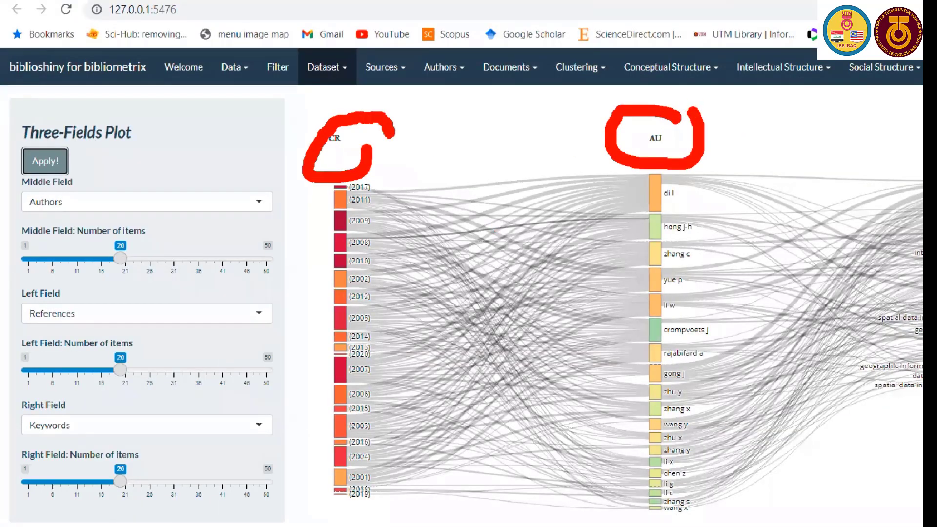
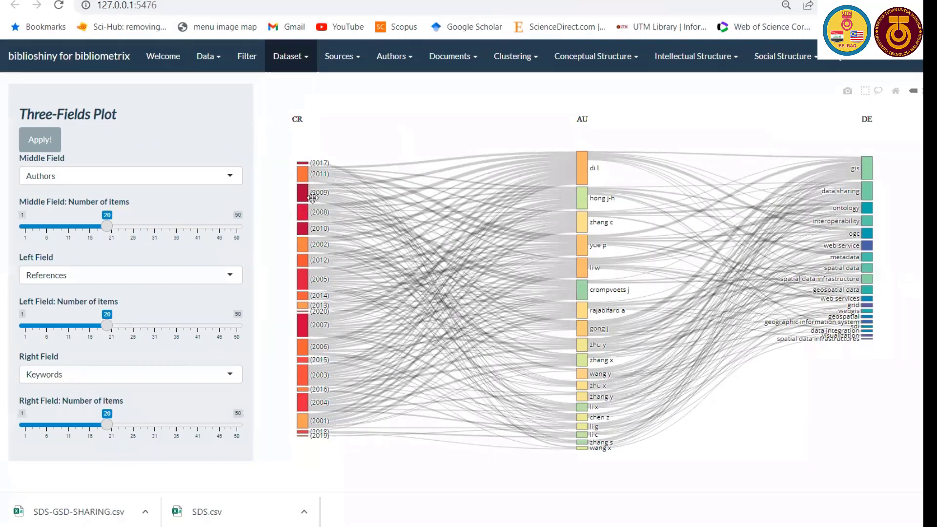
mouse_move(307, 179)
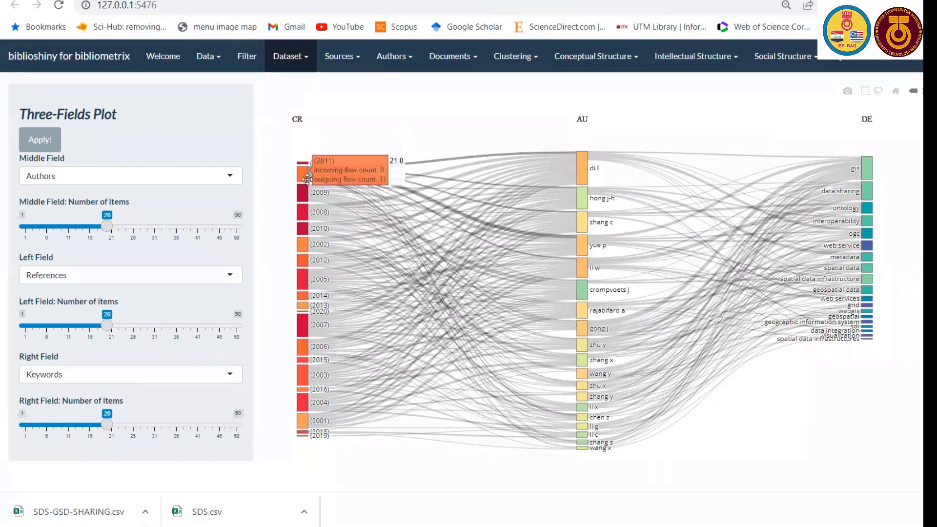
mouse_move(306, 283)
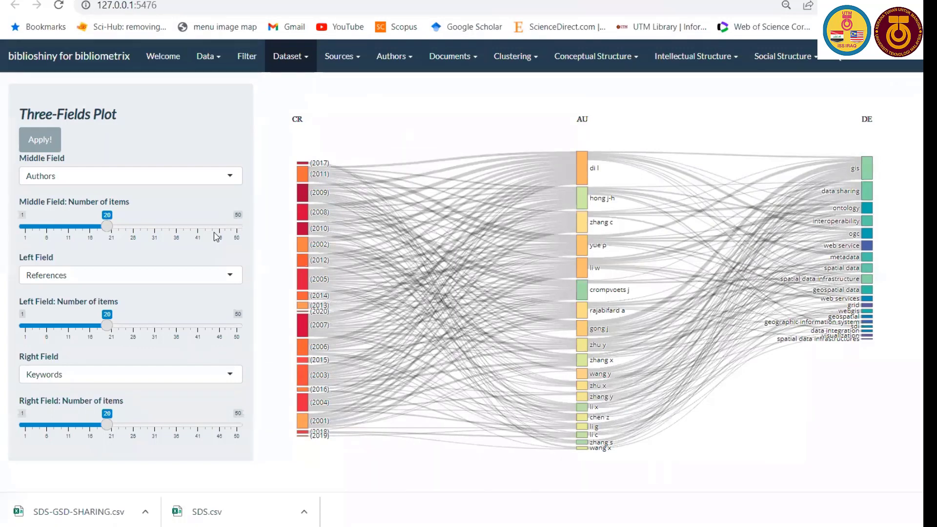
Set the three-fields plot's middle field to Countries and regenerate the plot
click(231, 178)
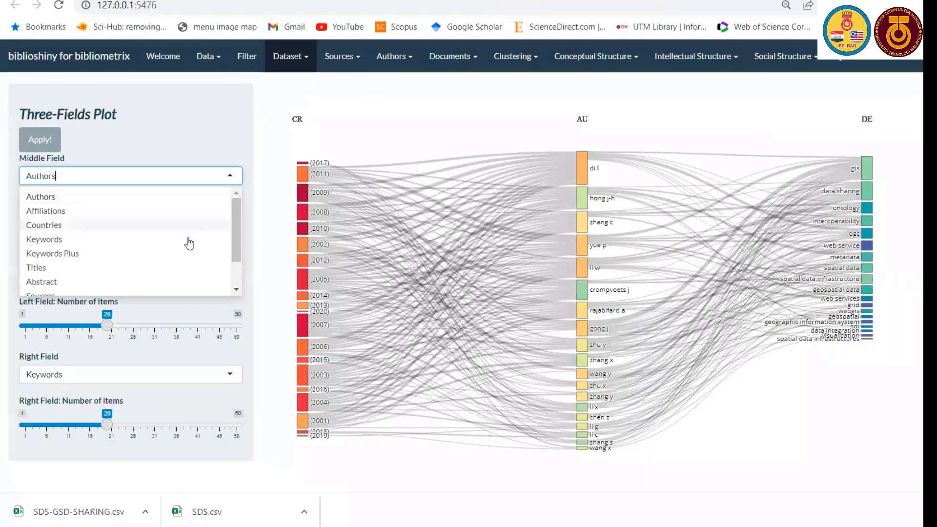
click(99, 226)
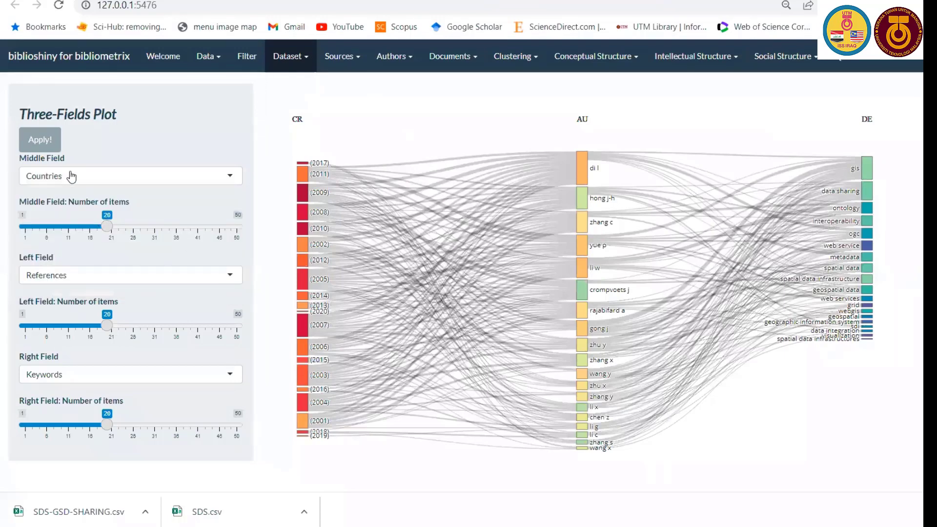
click(48, 146)
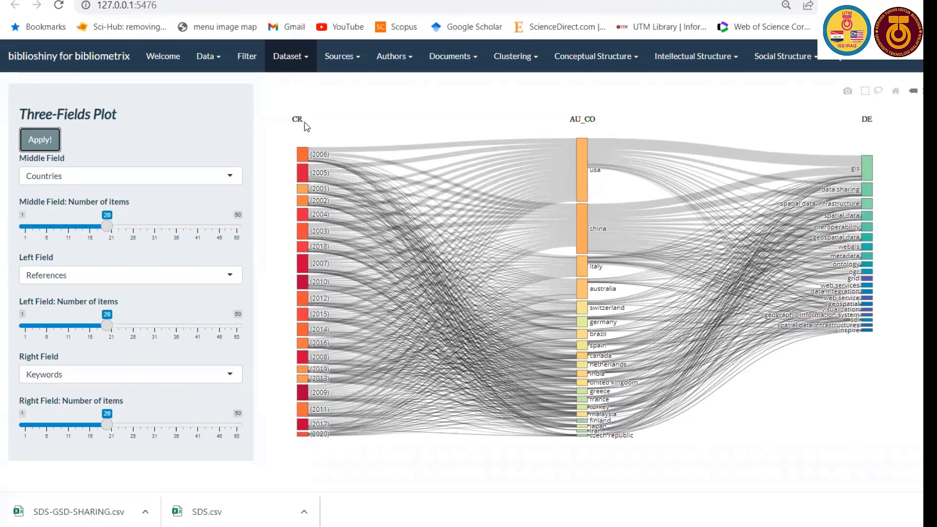
Set the three-fields plot's left field to Titles and regenerate the plot
click(231, 274)
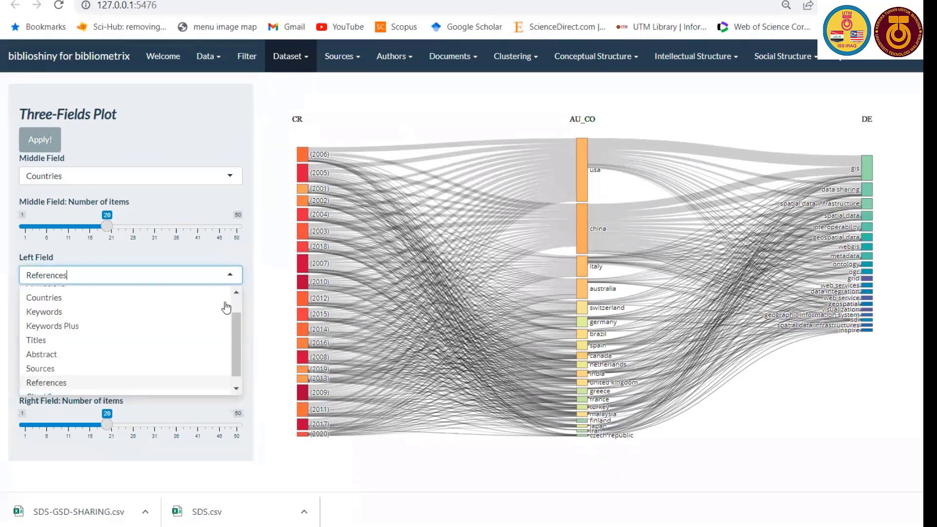
click(104, 343)
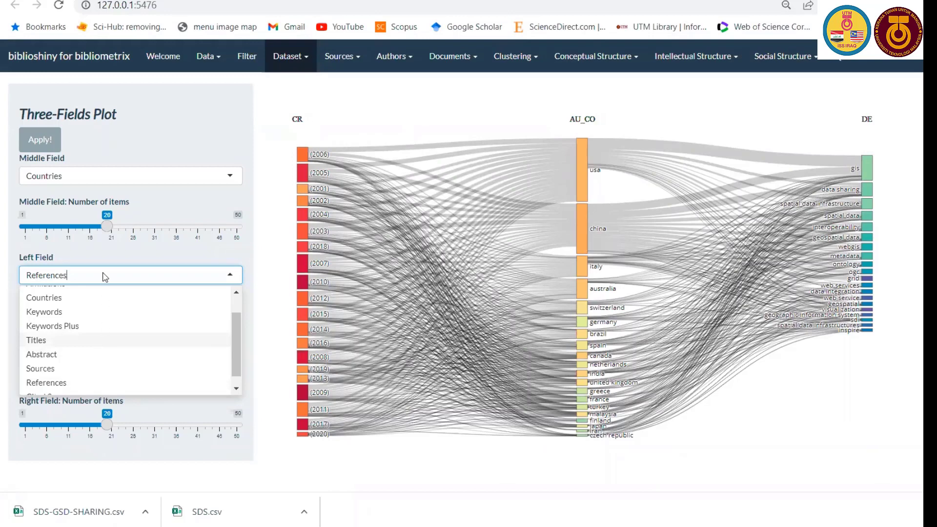
click(40, 139)
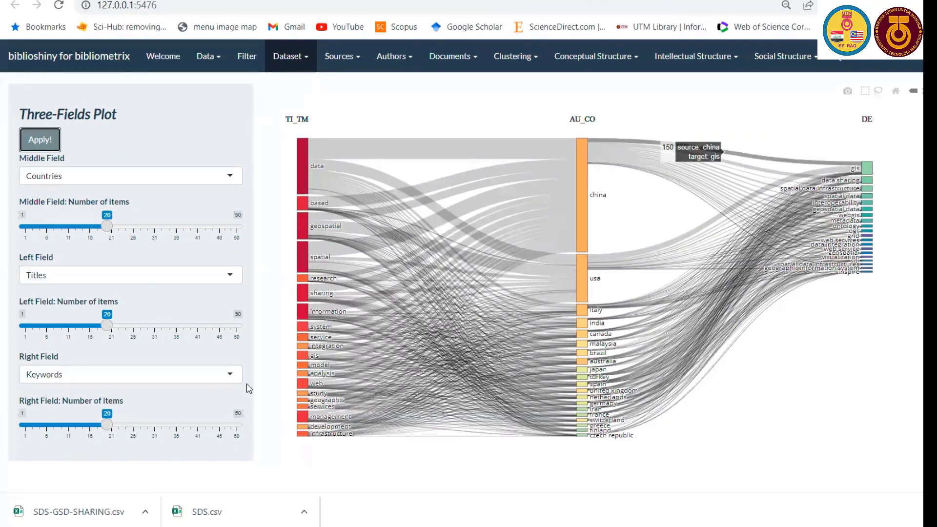
Set the three-fields plot's right field to Sources and regenerate the plot
click(228, 375)
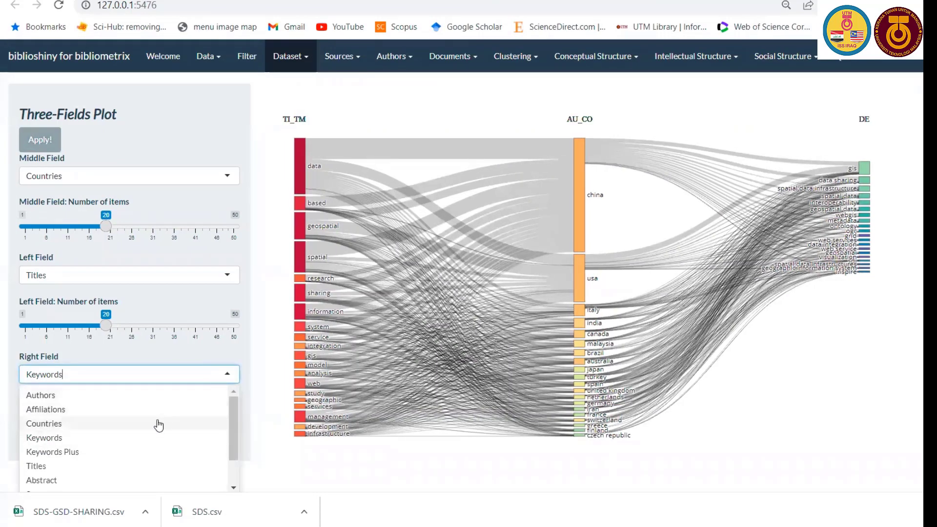
click(45, 424)
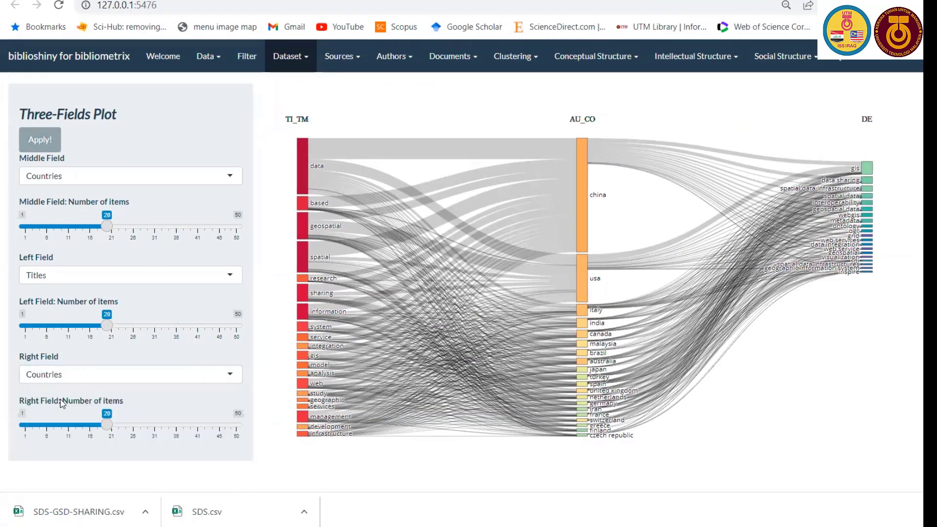
click(233, 371)
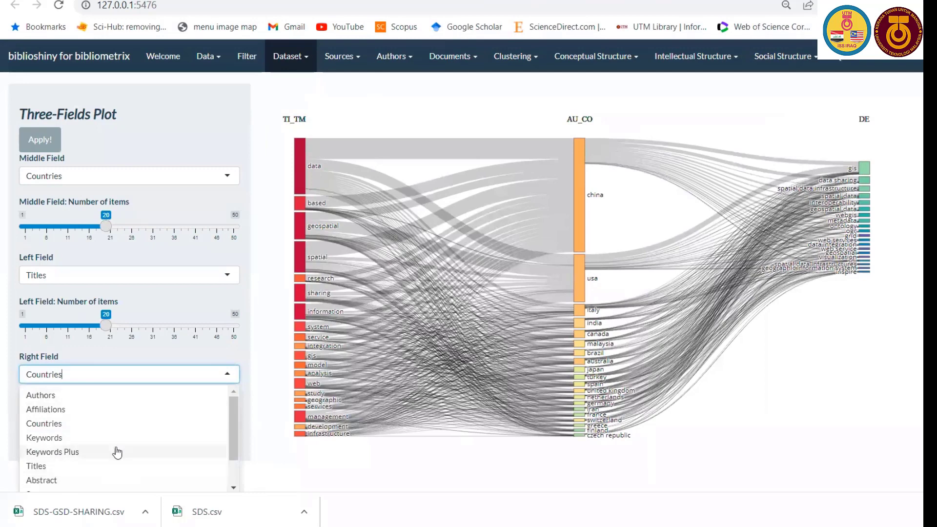
scroll(122, 451, down, 1)
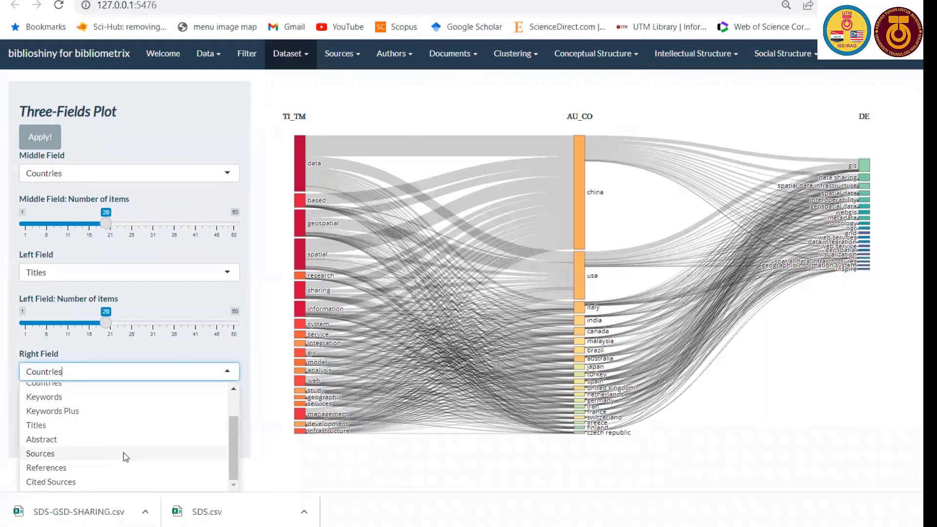
click(125, 457)
click(47, 142)
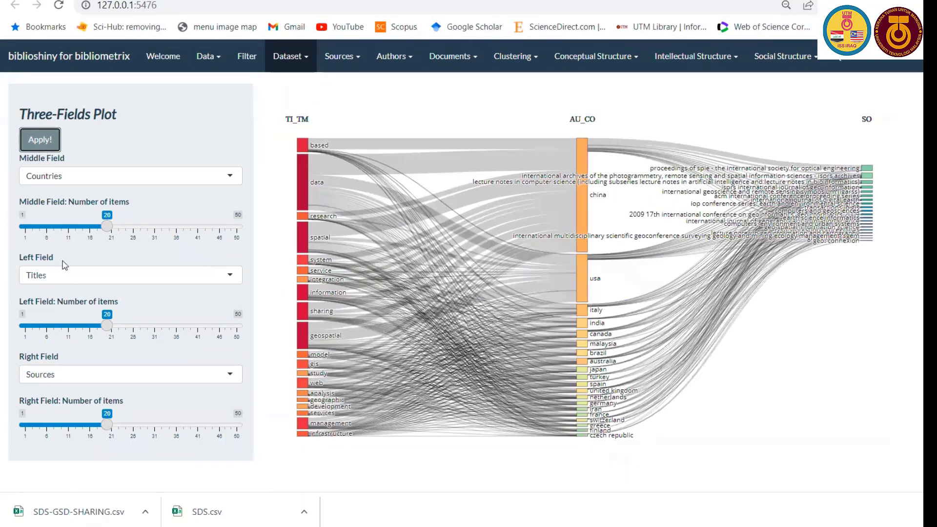
Circle the plot's TI_TM, AU_CO and SO column headings and the matching field settings in red
mouse_move(308, 342)
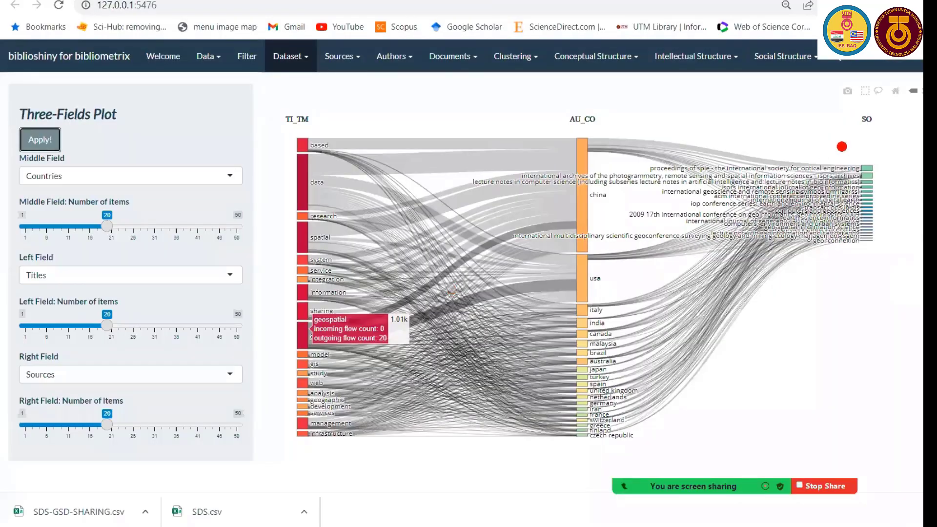
mouse_move(856, 141)
mouse_down()
mouse_move(670, 100)
mouse_move(314, 87)
mouse_move(607, 173)
mouse_move(705, 90)
mouse_up()
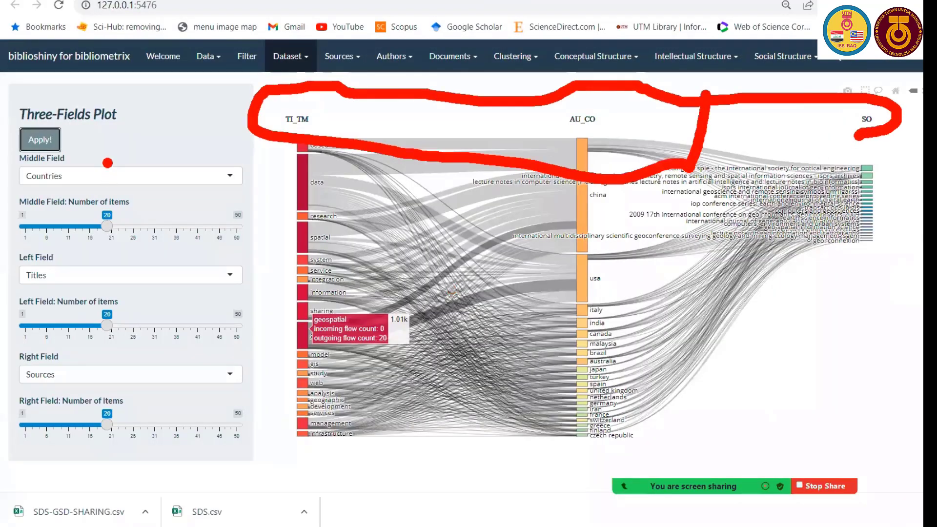
mouse_move(74, 132)
mouse_down()
mouse_move(14, 498)
mouse_move(80, 139)
mouse_up()
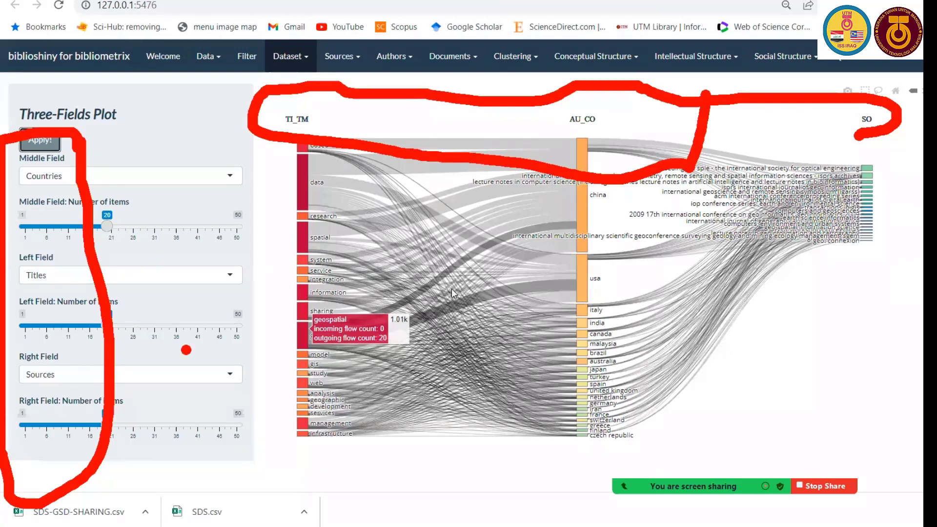
Set the three-fields plot's middle field to Authors, left field to Countries and right field to Keywords, and regenerate the plot
click(226, 178)
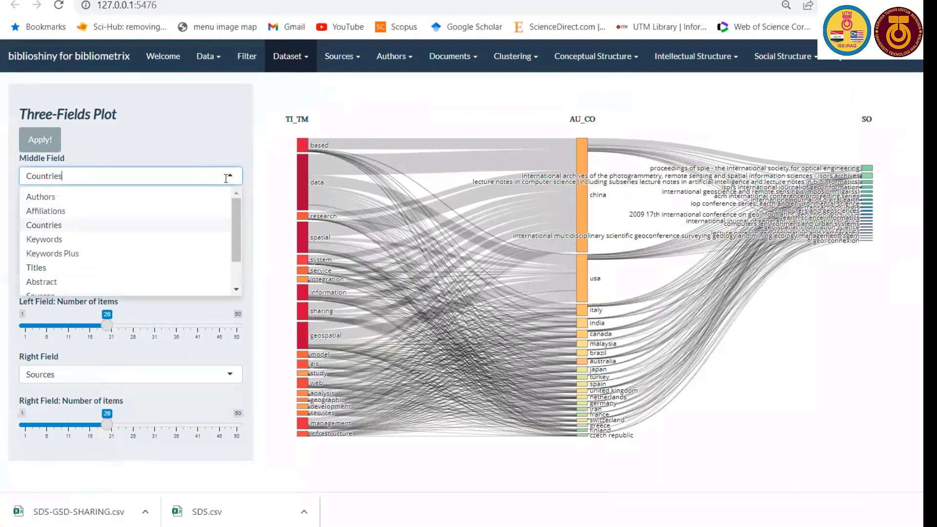
click(160, 198)
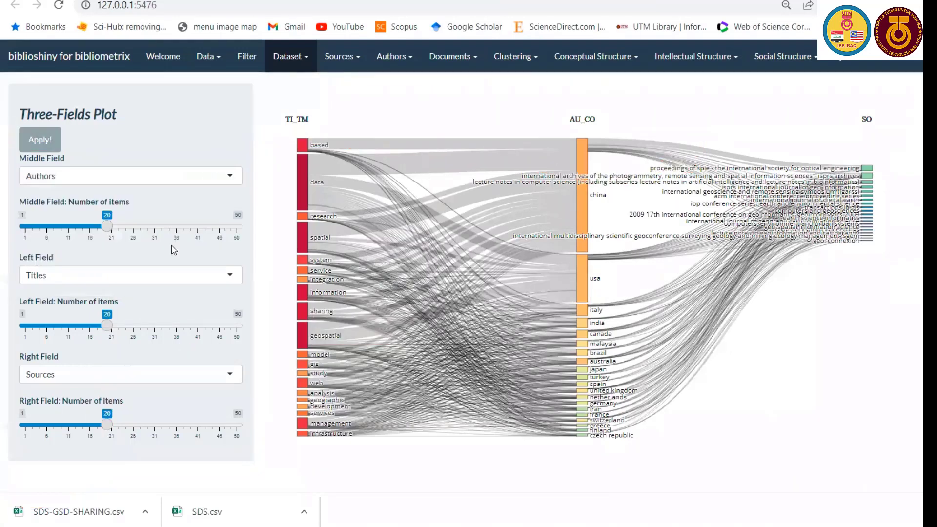
click(160, 276)
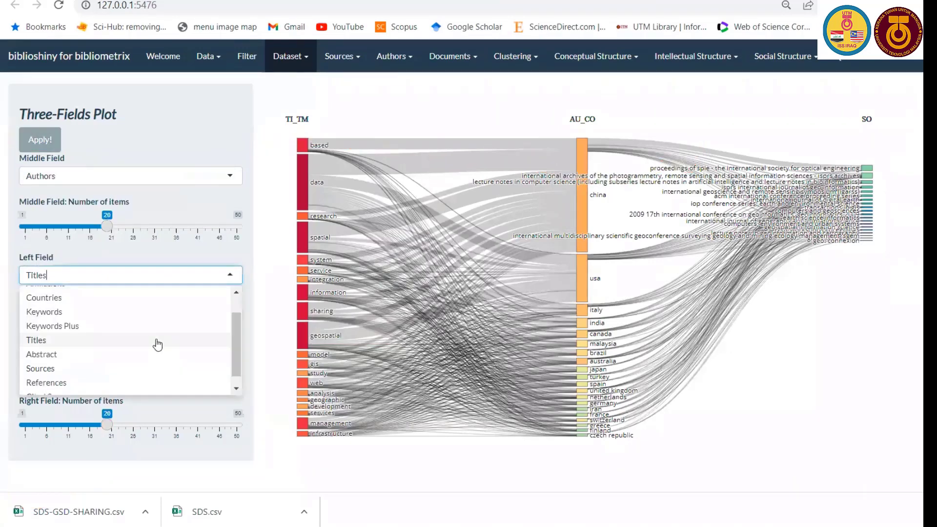
click(90, 298)
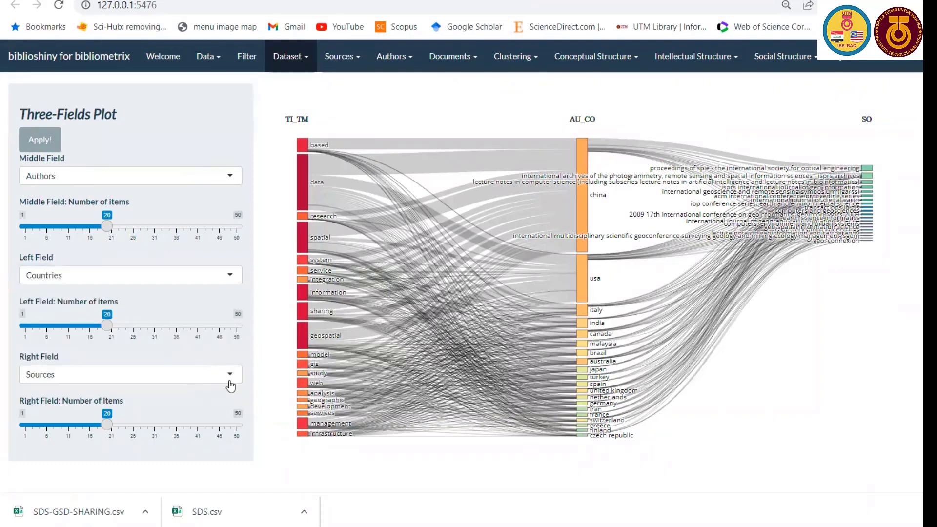
click(229, 375)
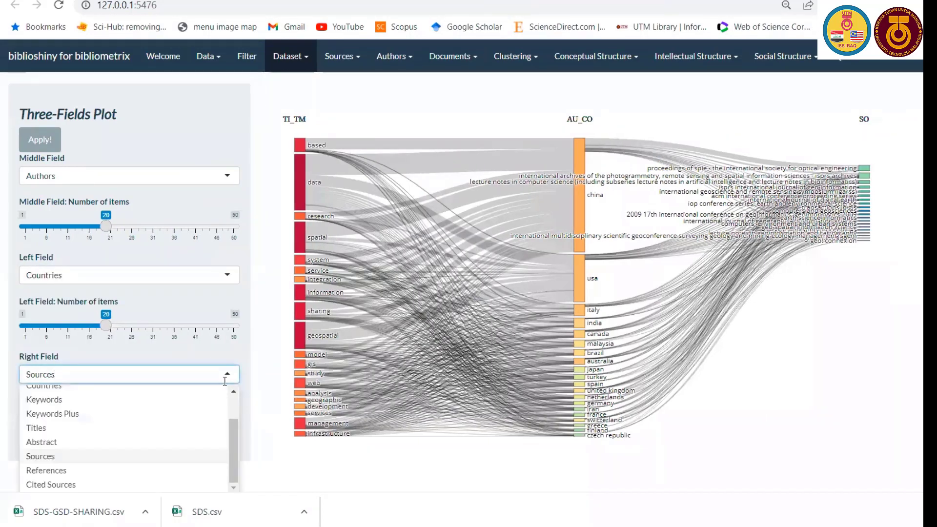
click(130, 401)
click(41, 139)
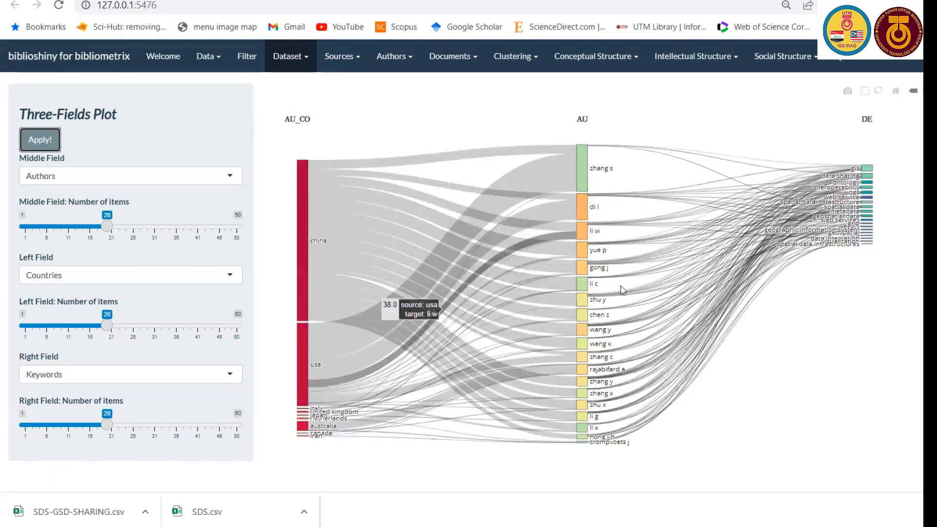
Examine the plot's flows between countries, authors and keywords, and check its PNG export dialog without saving
mouse_move(584, 176)
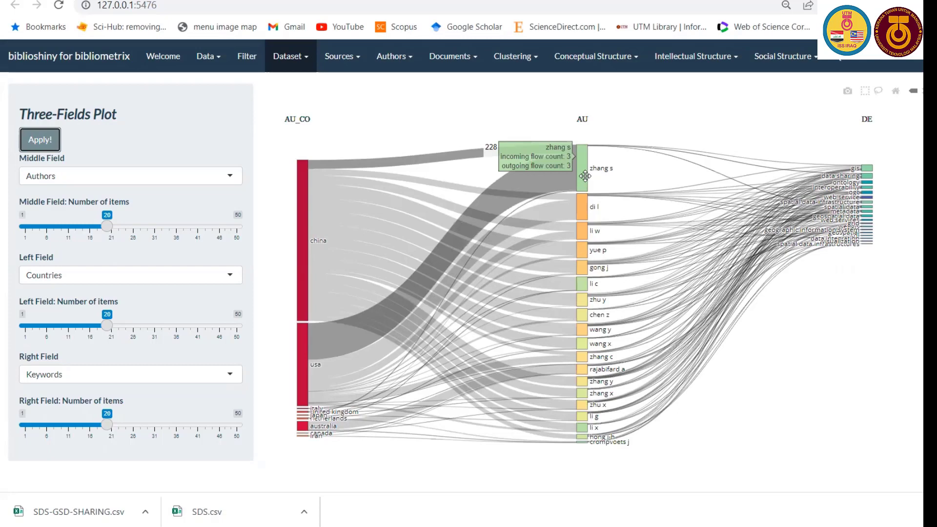
mouse_move(868, 171)
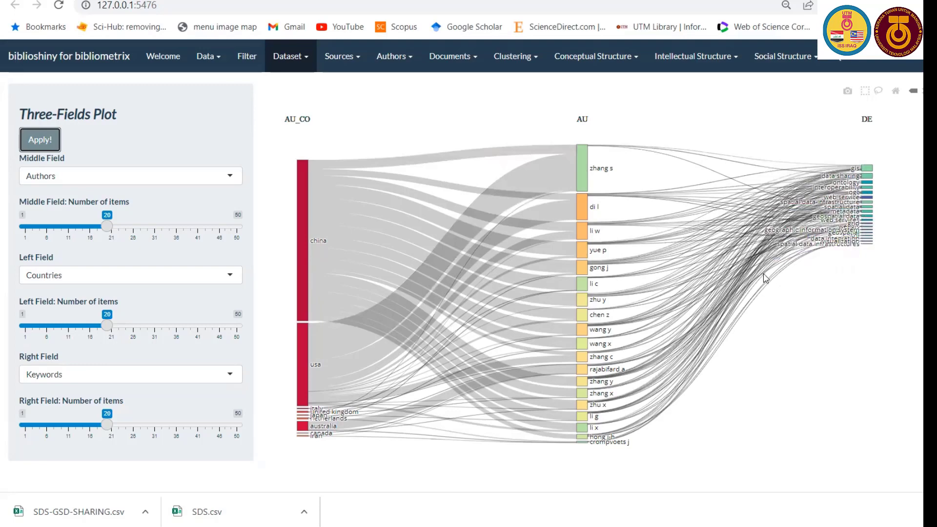
mouse_move(765, 278)
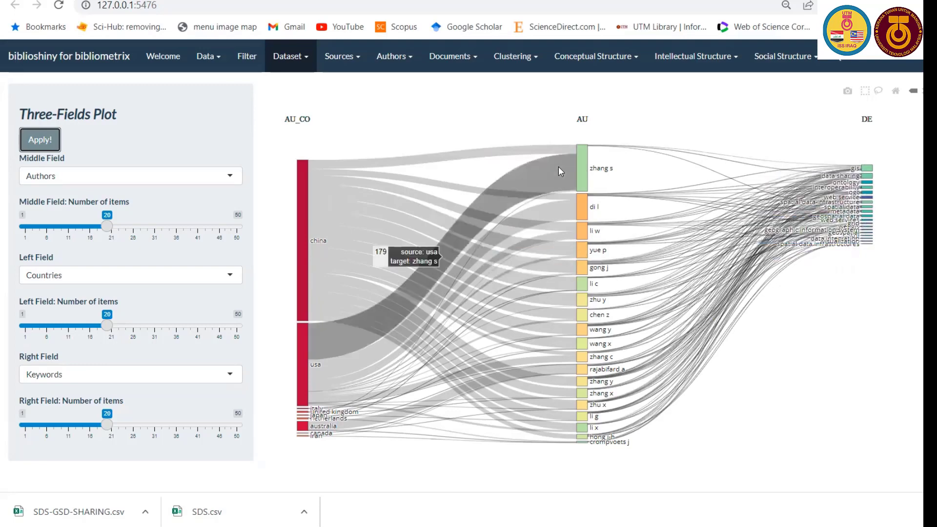
mouse_move(579, 313)
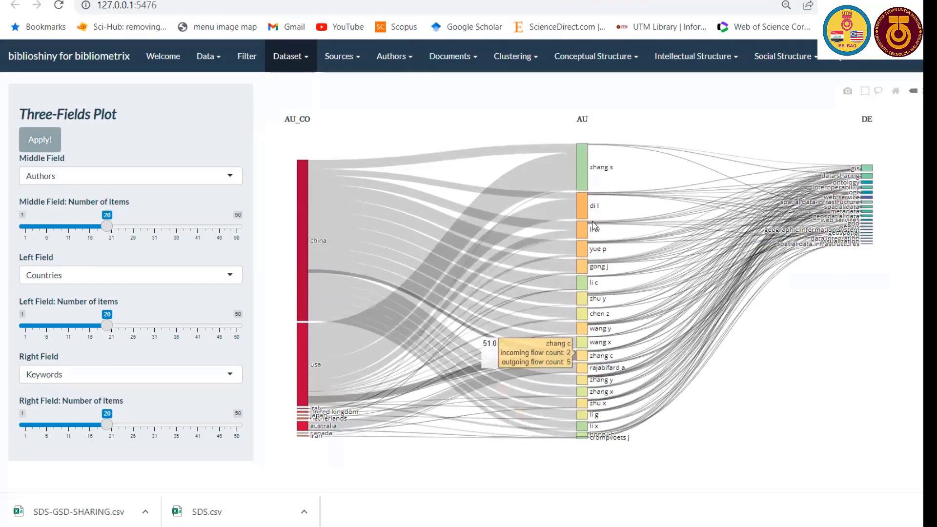
click(849, 92)
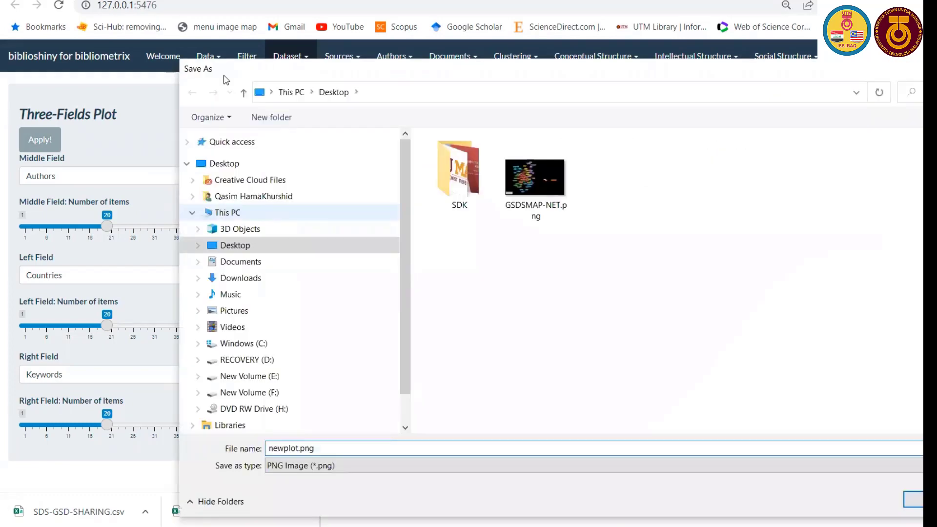
key(Escape)
Generate the Most Relevant Sources plot for 20 sources
click(292, 57)
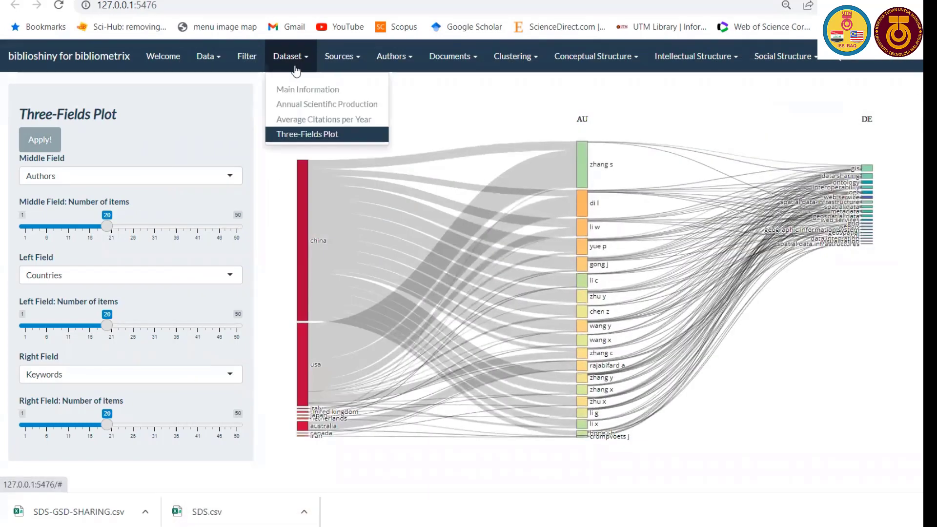
click(359, 63)
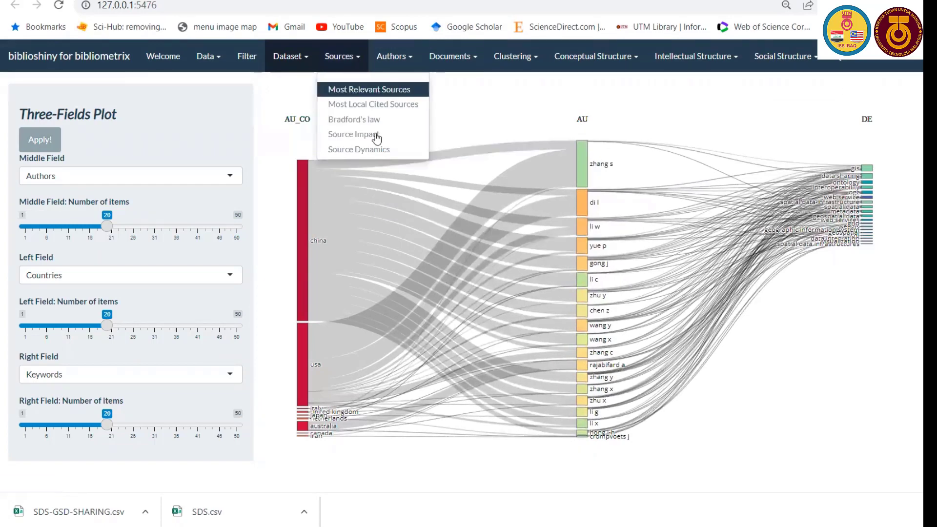
click(360, 90)
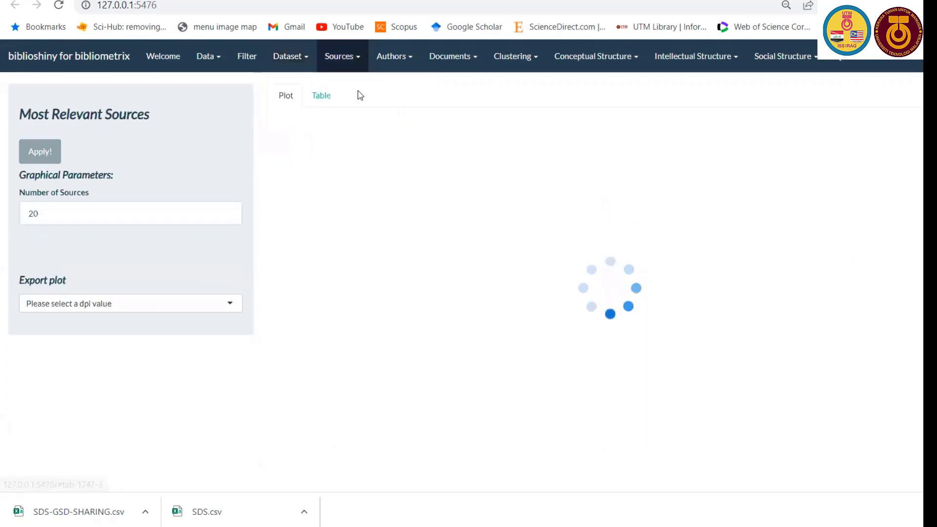
click(47, 153)
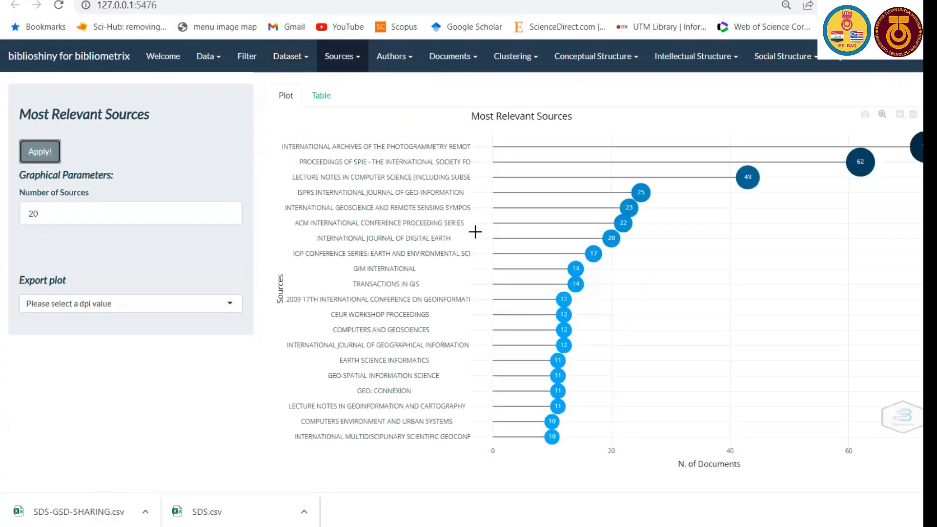
Show the most relevant sources as a table sorted by number of articles, highest first
click(319, 97)
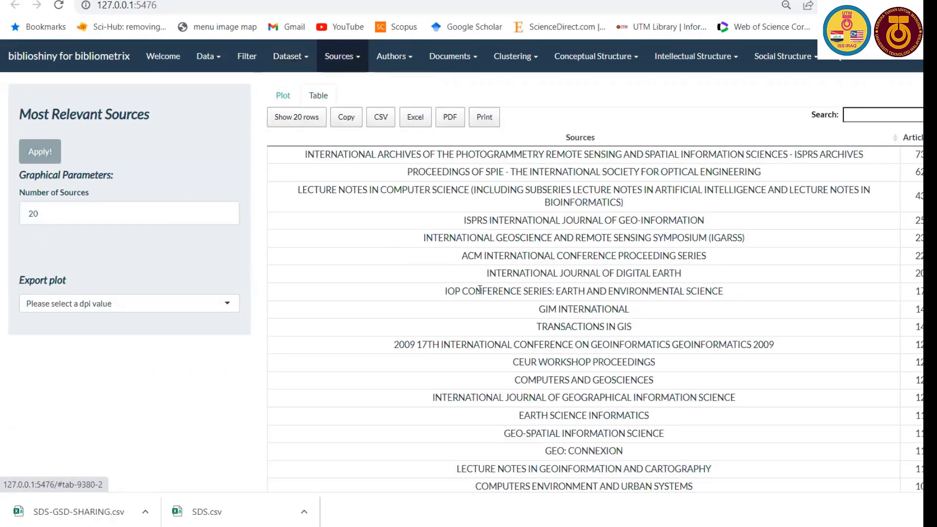
click(920, 142)
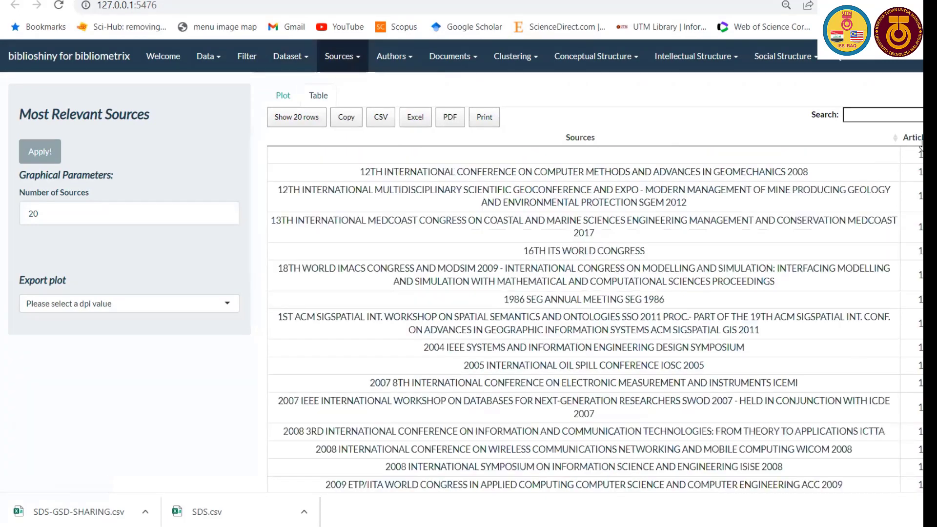
click(920, 141)
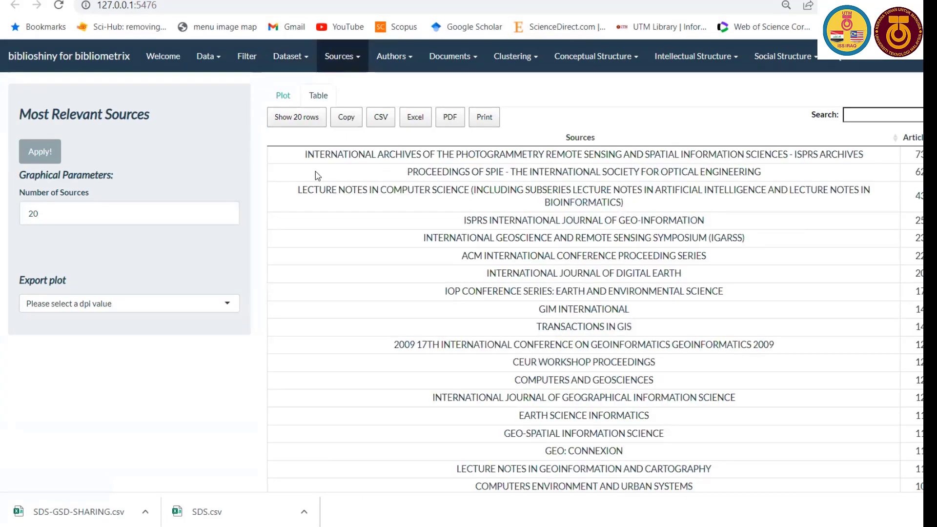
Highlight the table's leading source rows down to ACM International Conference Proceeding Series, leaving out the IGARSS row
click(303, 152)
drag(306, 154, 523, 154)
click(522, 176)
click(522, 220)
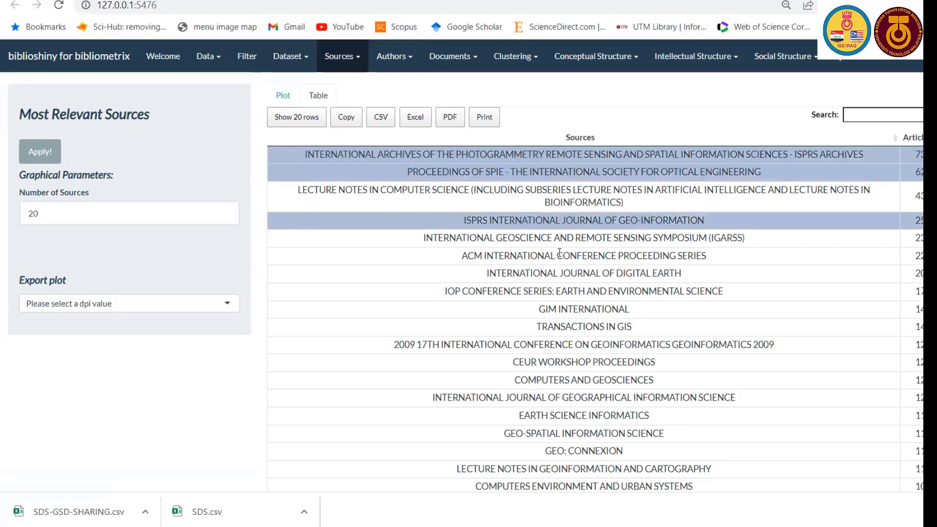
click(550, 255)
click(543, 325)
click(543, 325)
click(615, 239)
click(616, 203)
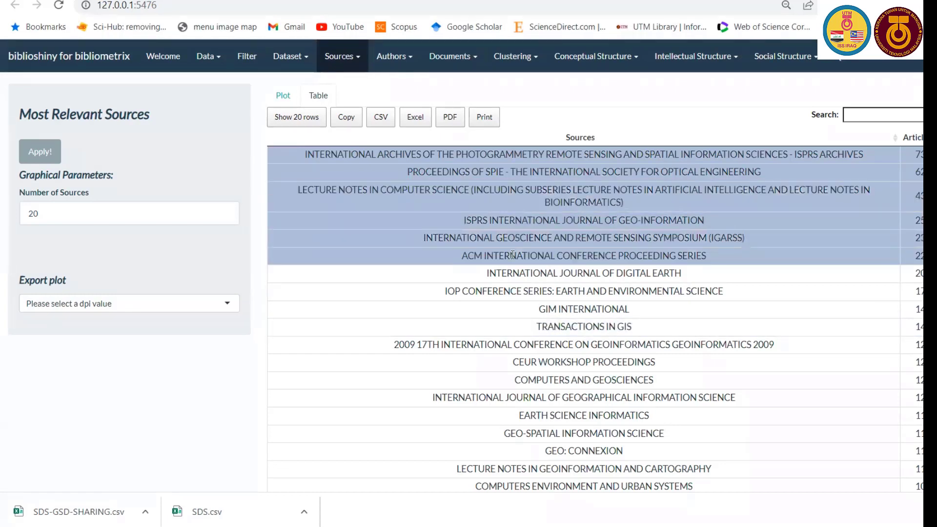
click(503, 242)
Display the Bradford's law source clustering plot and its table of ranks, frequencies and zones
click(355, 58)
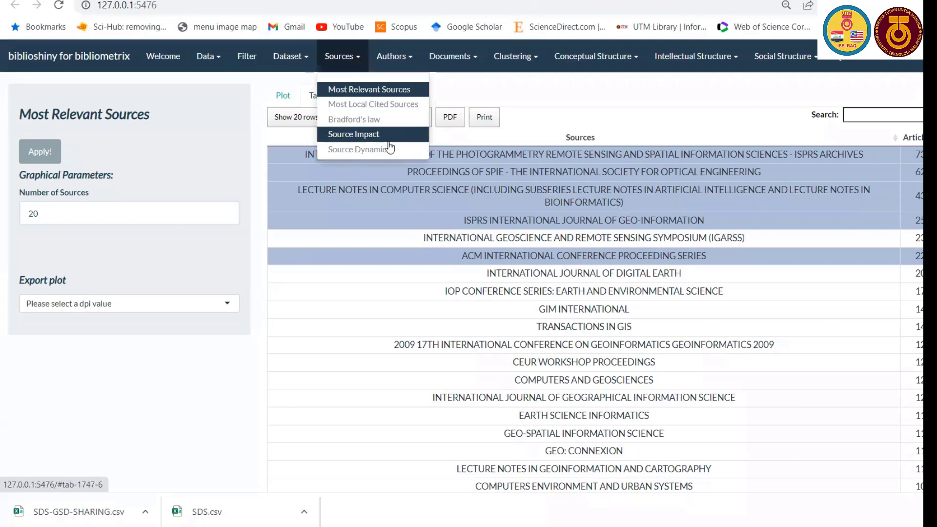
click(375, 124)
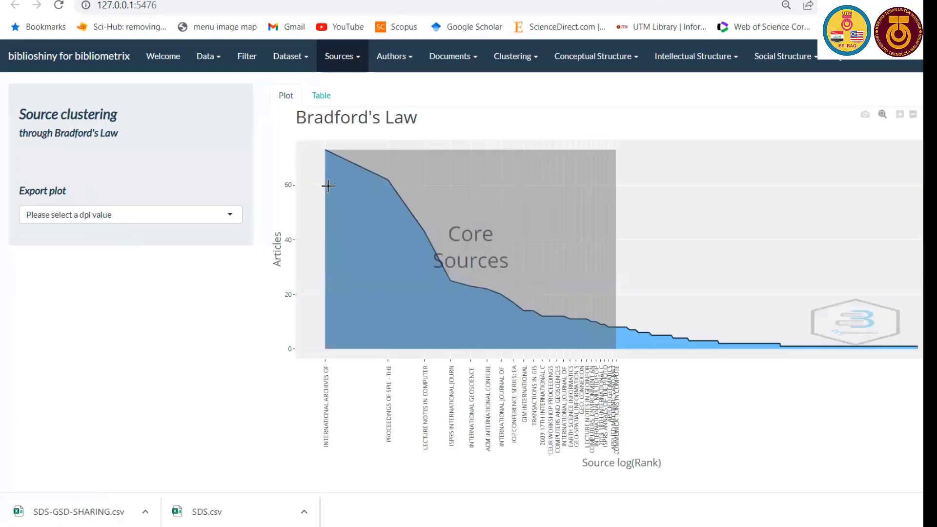
click(318, 96)
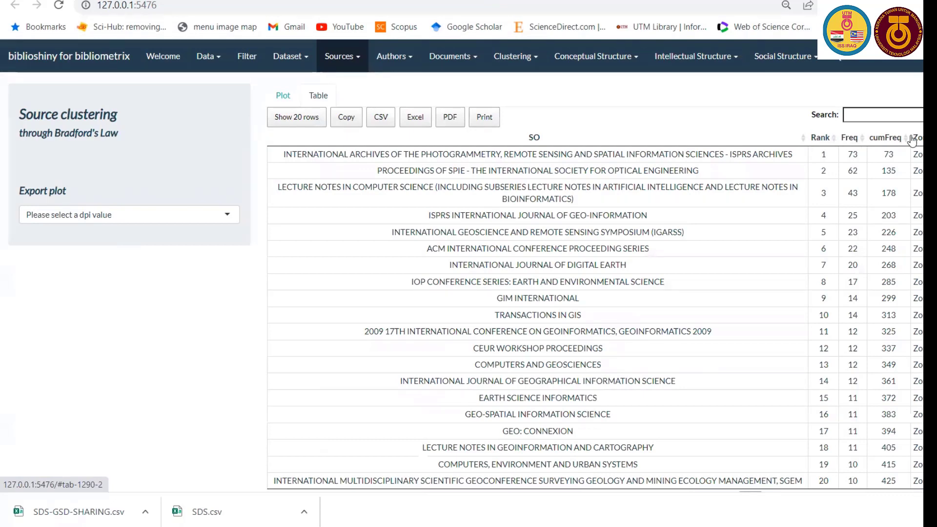
scroll(625, 246, down, 1)
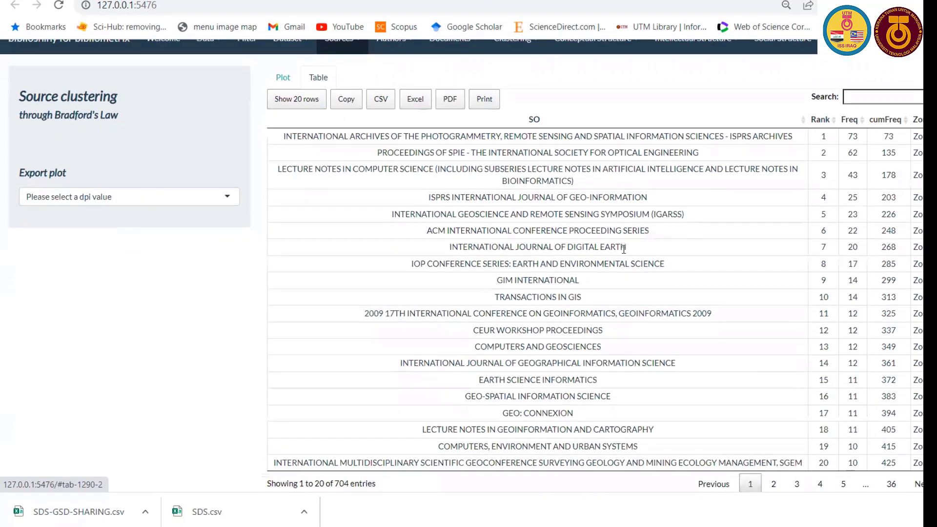
scroll(683, 246, up, 1)
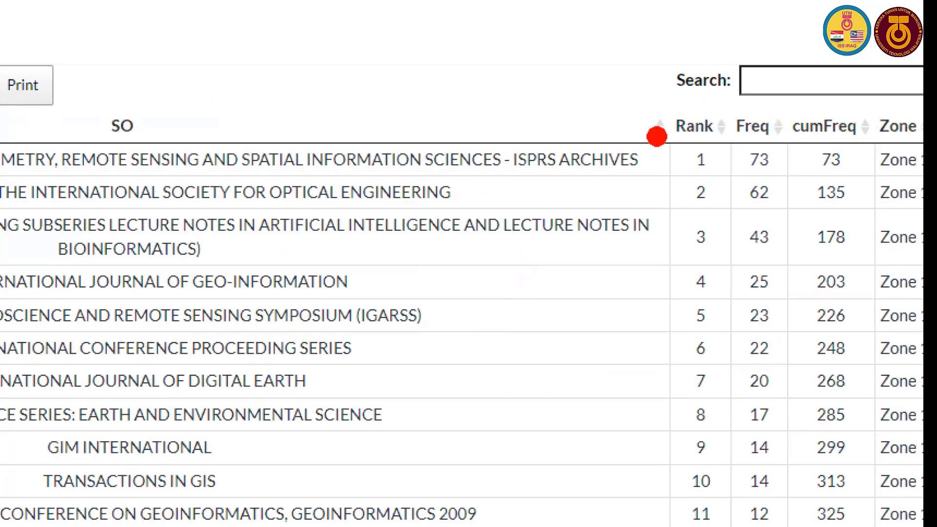
Sort the Bradford's law table by rank in descending order and mark the values in its first row with red dots
mouse_move(698, 90)
mouse_down()
mouse_move(521, 104)
mouse_move(702, 107)
mouse_up()
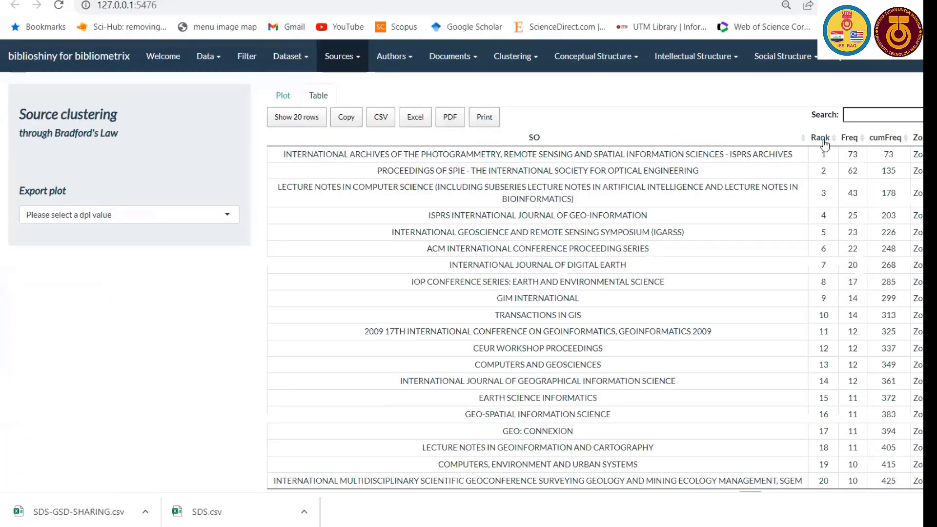
click(825, 138)
click(825, 138)
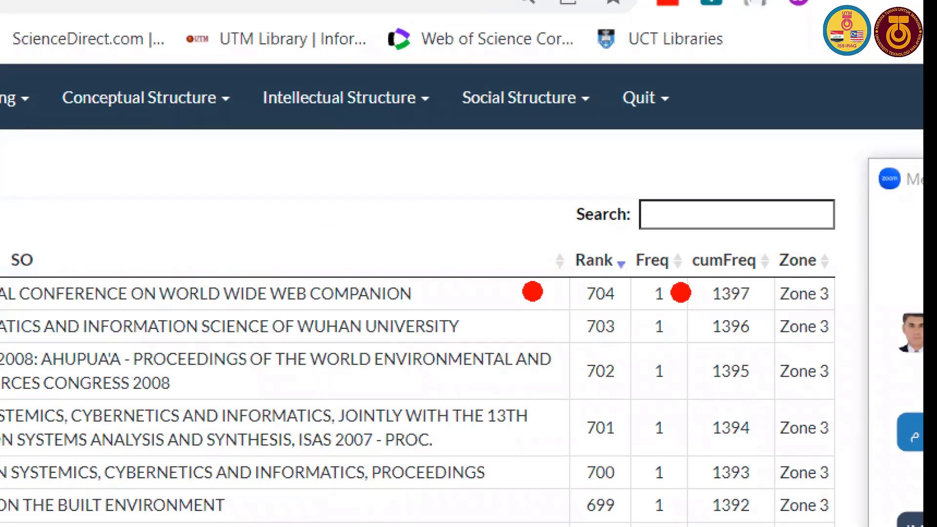
click(681, 293)
click(762, 286)
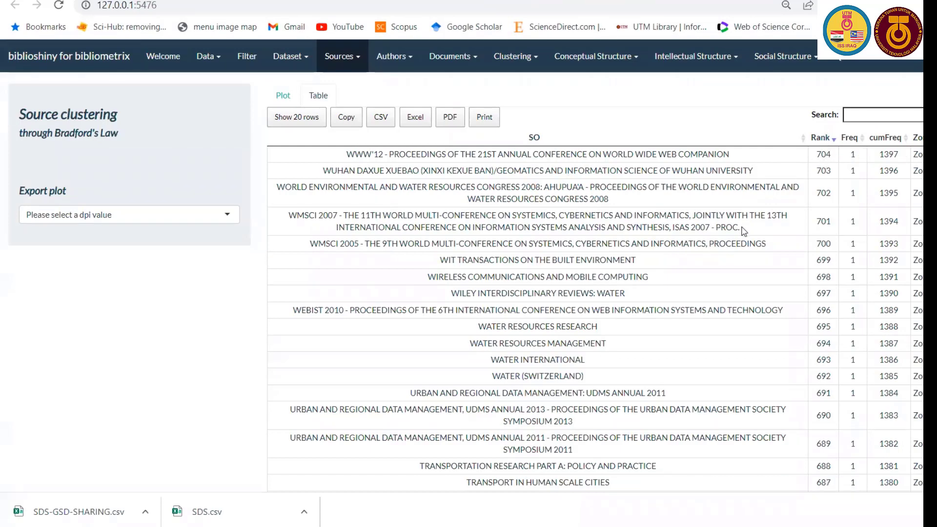
Generate the Most Relevant Authors analysis for 20 authors by number of documents and show its table
click(362, 61)
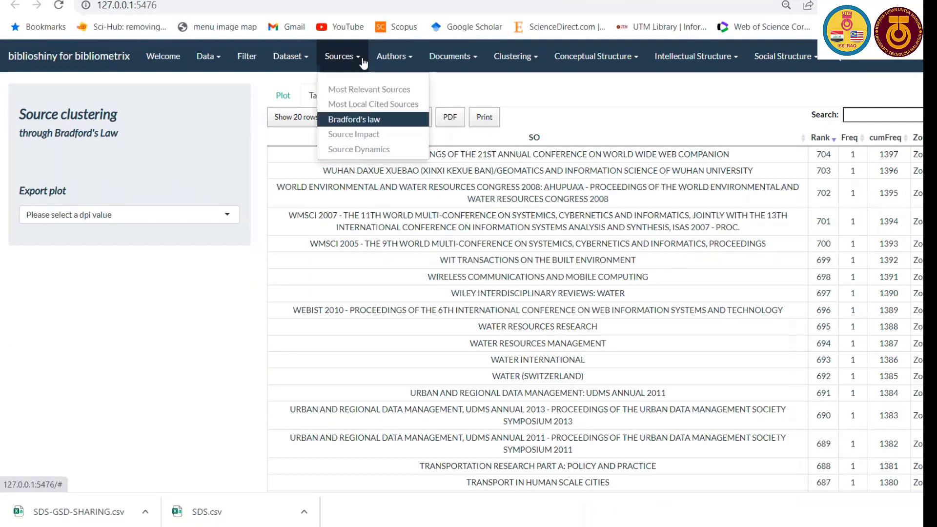
click(388, 58)
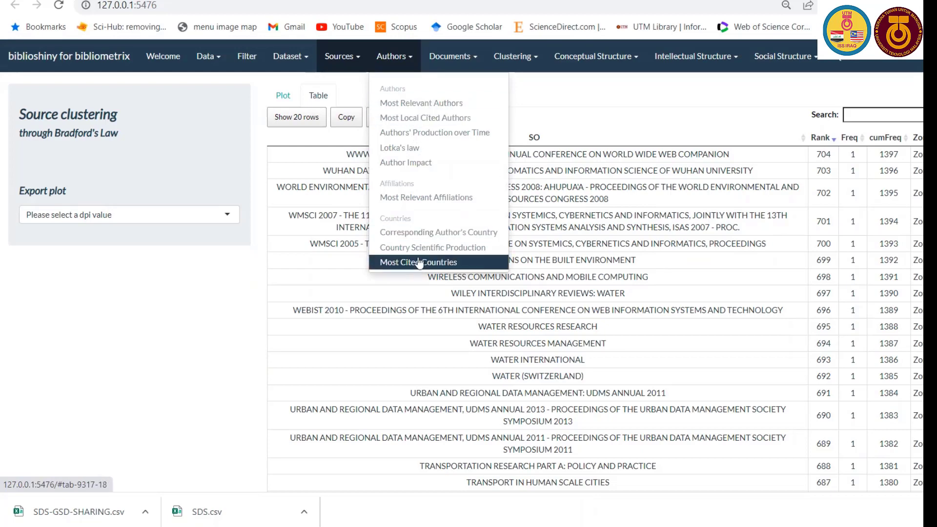
click(409, 103)
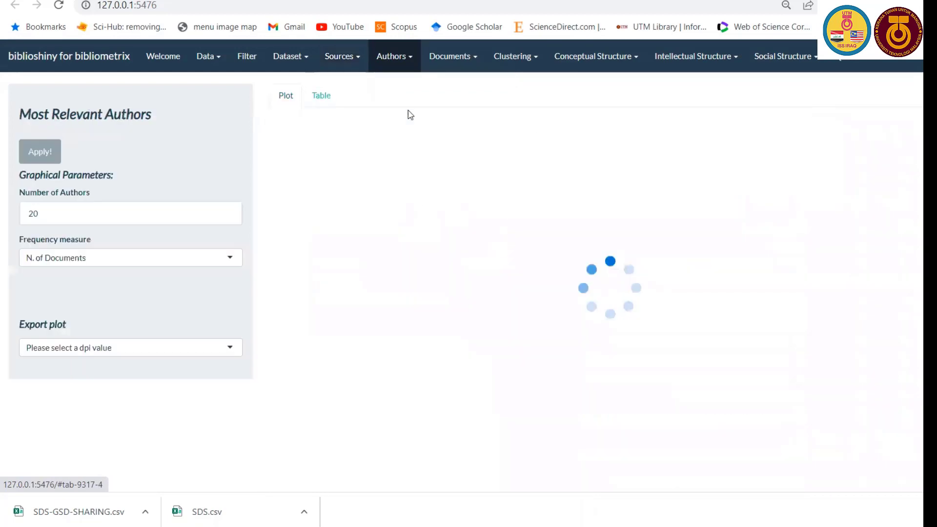
click(43, 157)
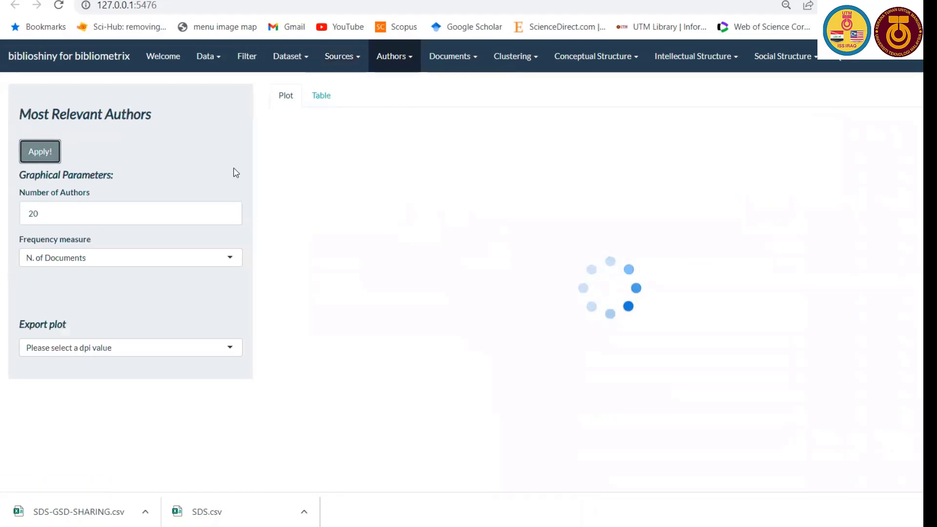
click(320, 96)
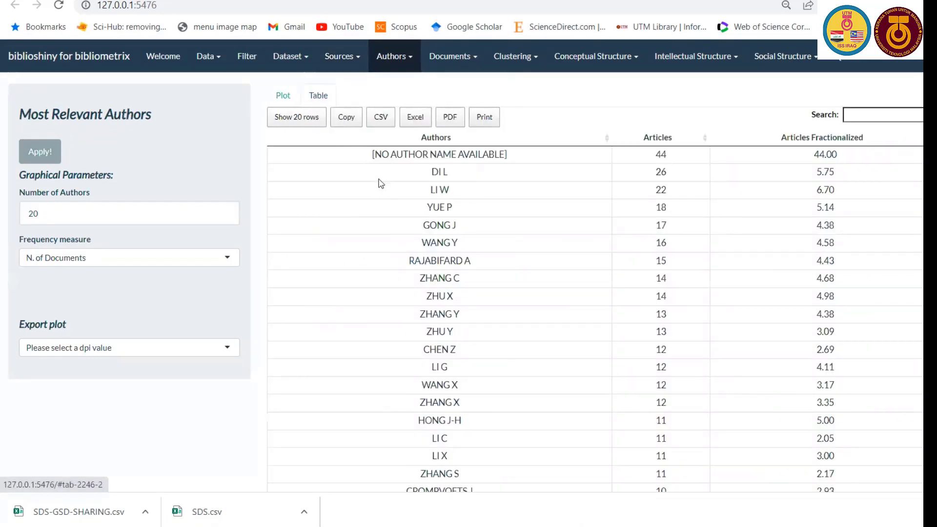
Generate a word cloud of 50 Keywords Plus terms by frequency and inspect the counts of its largest terms
click(478, 72)
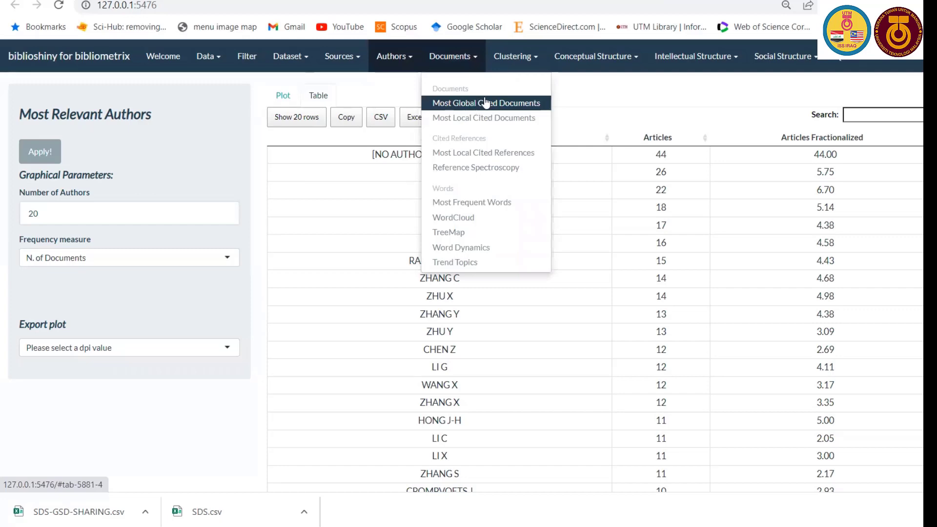
click(482, 223)
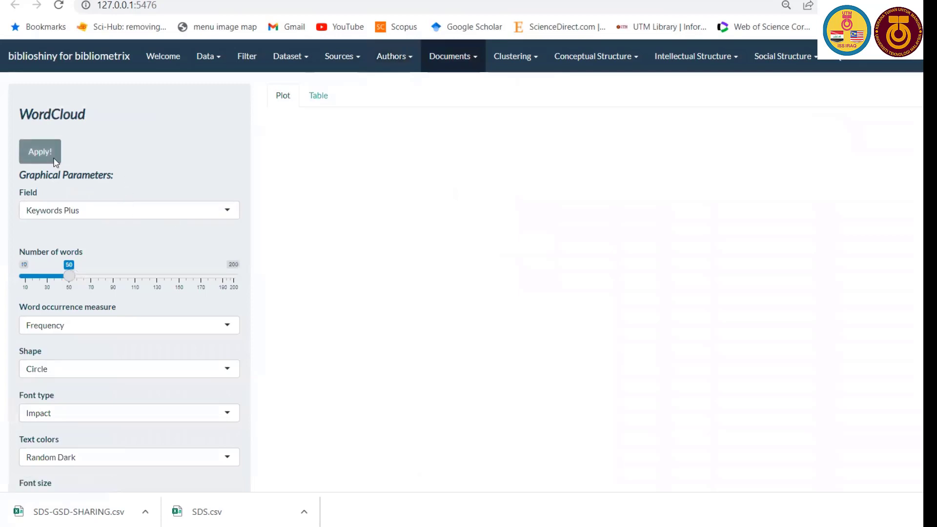
click(39, 147)
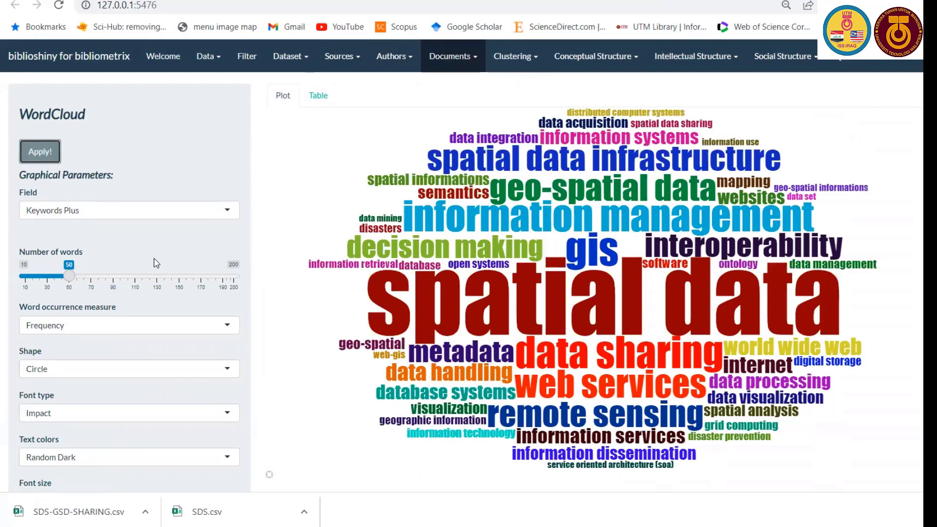
mouse_move(416, 321)
mouse_move(755, 288)
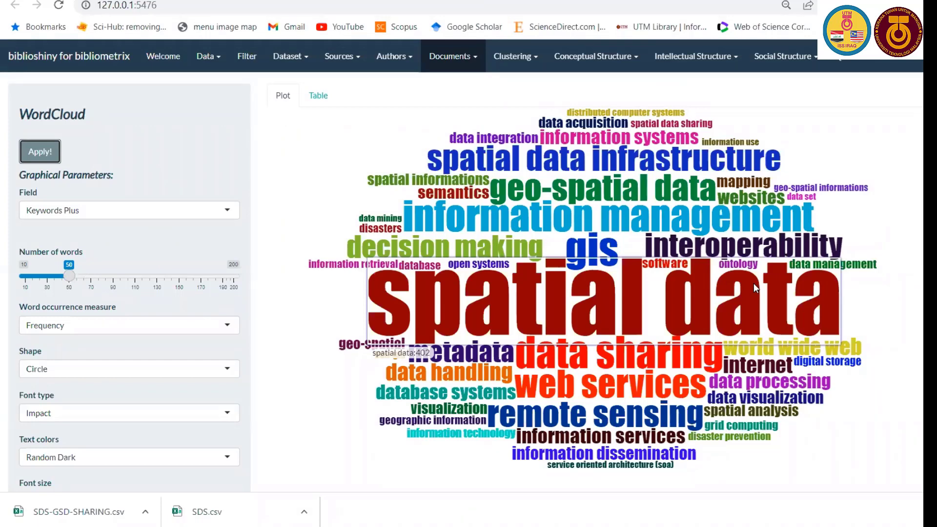
mouse_move(640, 147)
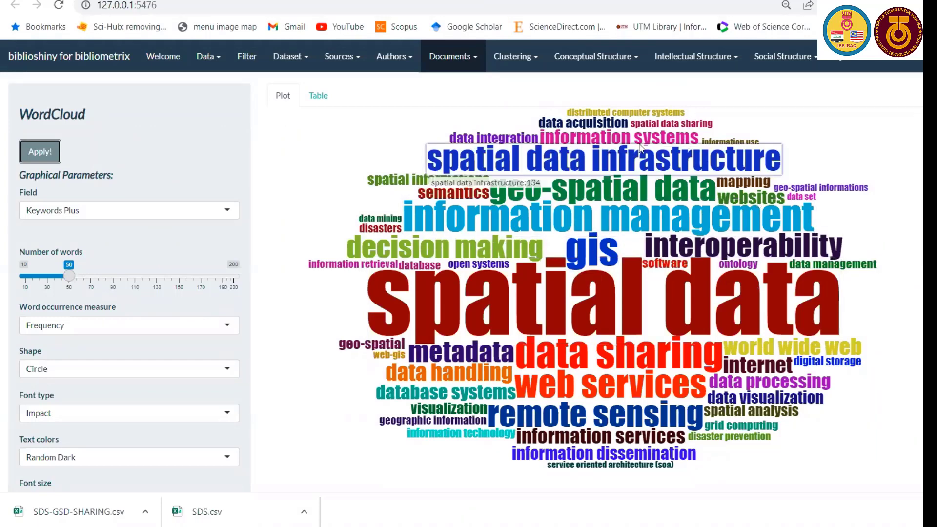
mouse_move(536, 239)
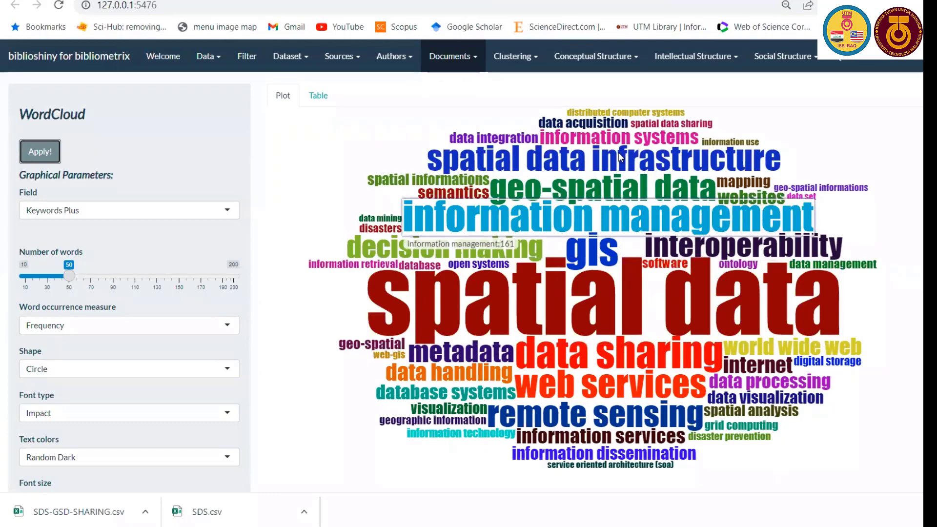
mouse_move(625, 350)
mouse_move(623, 369)
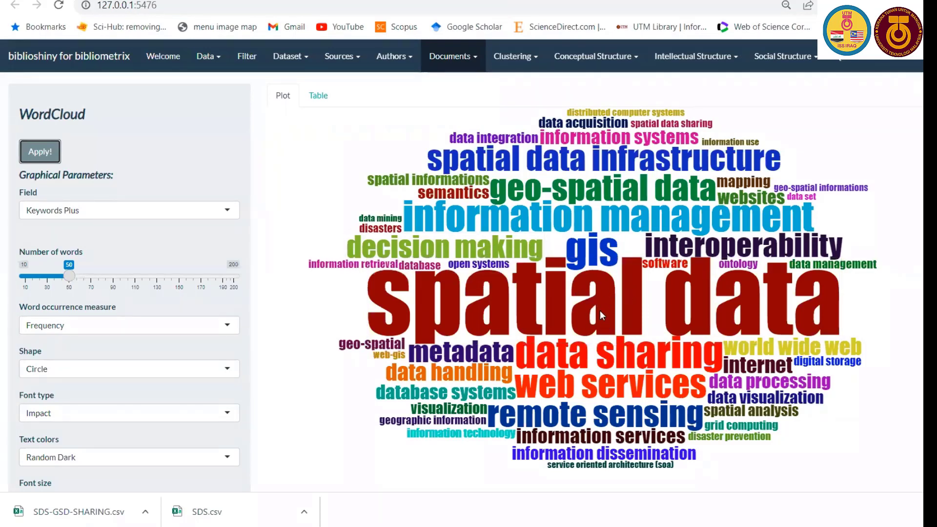
Generate a TreeMap of 50 Keywords Plus terms
click(481, 57)
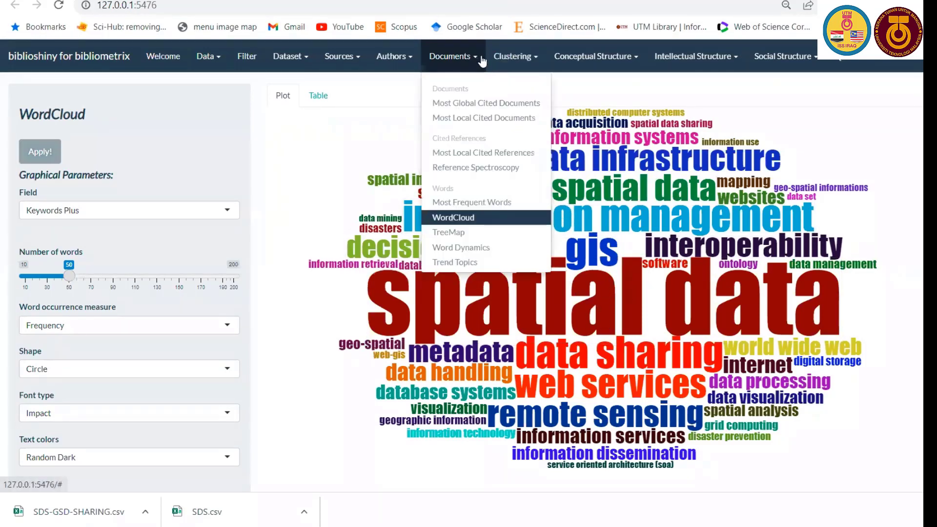
click(475, 239)
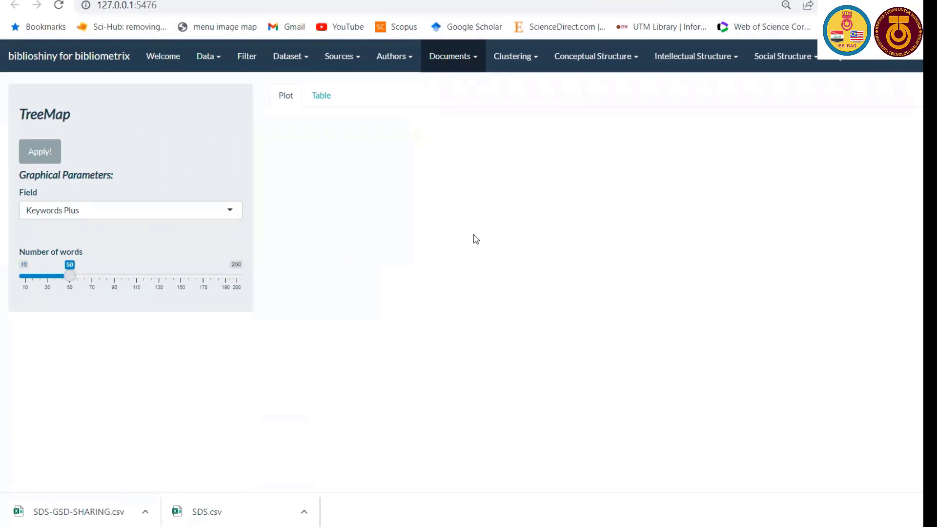
click(41, 151)
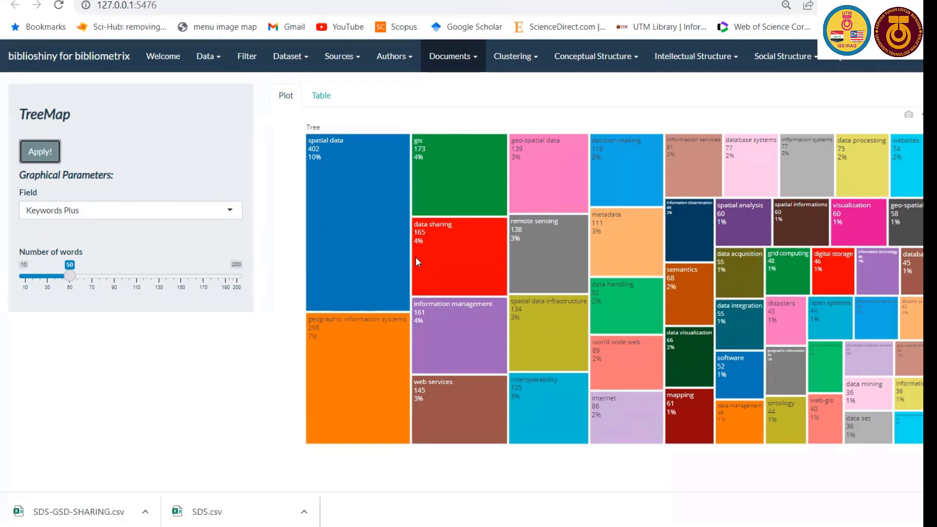
Generate the Word Dynamics plot of cumulative Keywords Plus occurrences for words 1 to 10
click(449, 56)
click(468, 247)
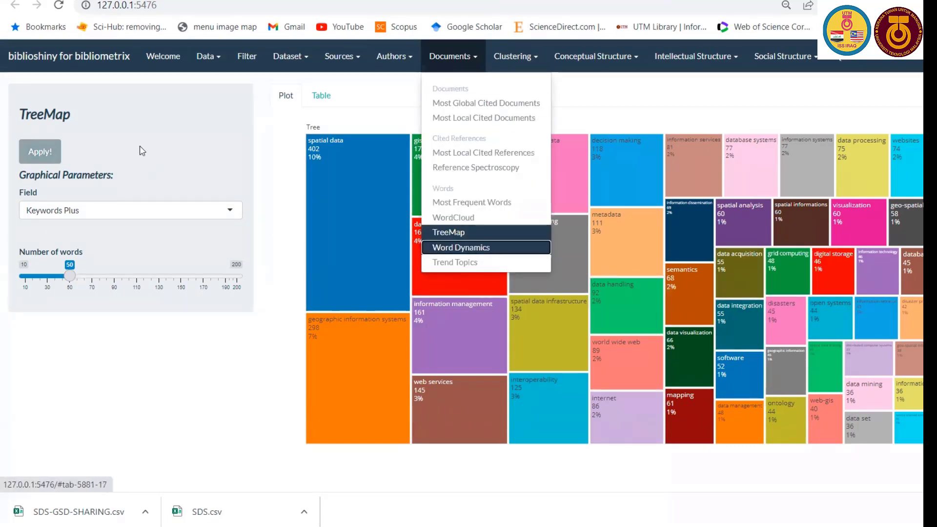
click(34, 160)
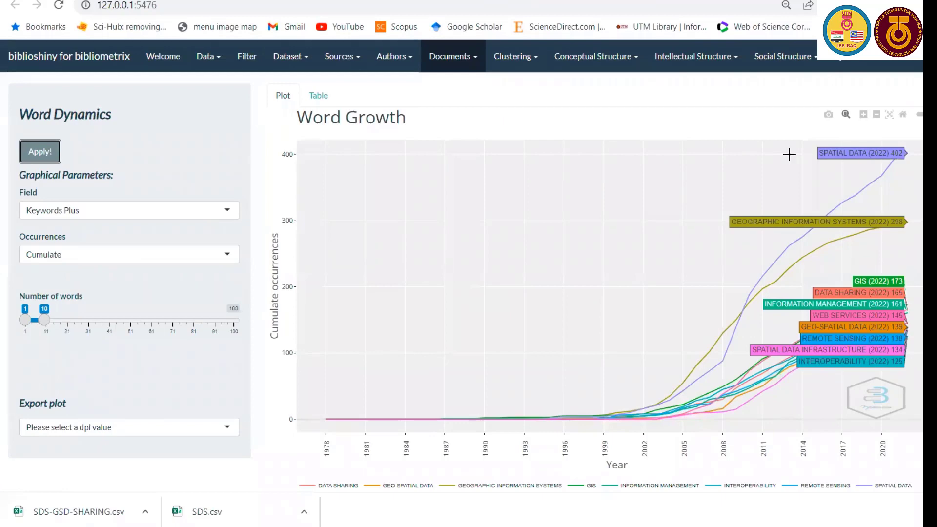
Show the Word Dynamics table and sort it by year in descending order
click(315, 96)
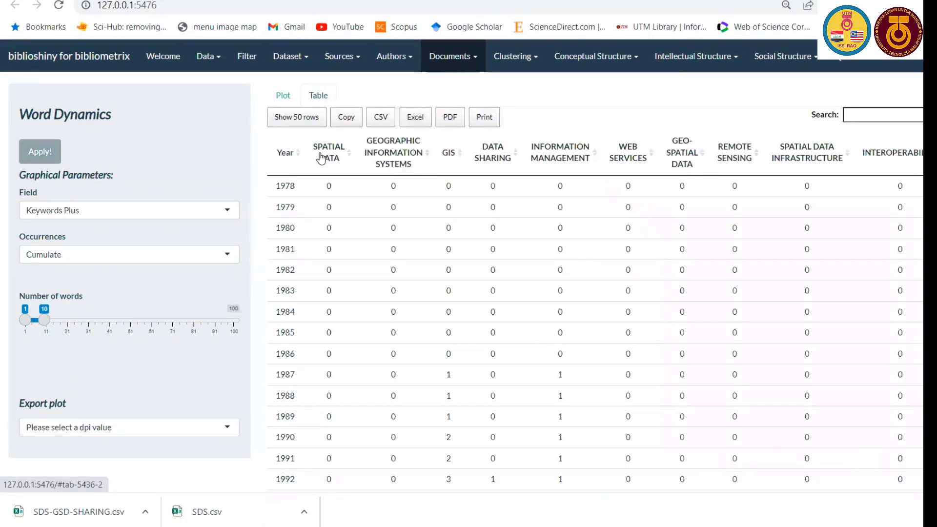
click(291, 155)
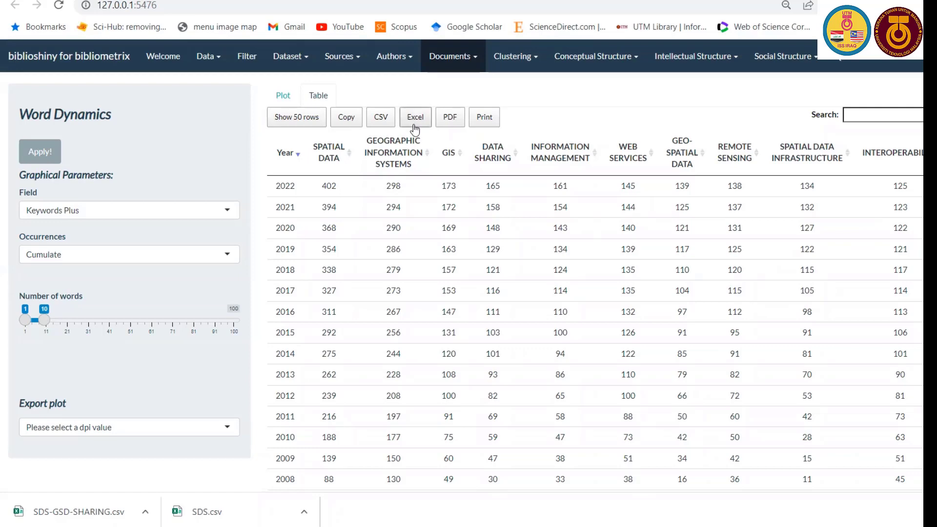
click(377, 128)
Generate the Thematic Map for Keywords Plus with 250 words, a minimum cluster frequency of 5 and 3 labels per cluster
click(502, 69)
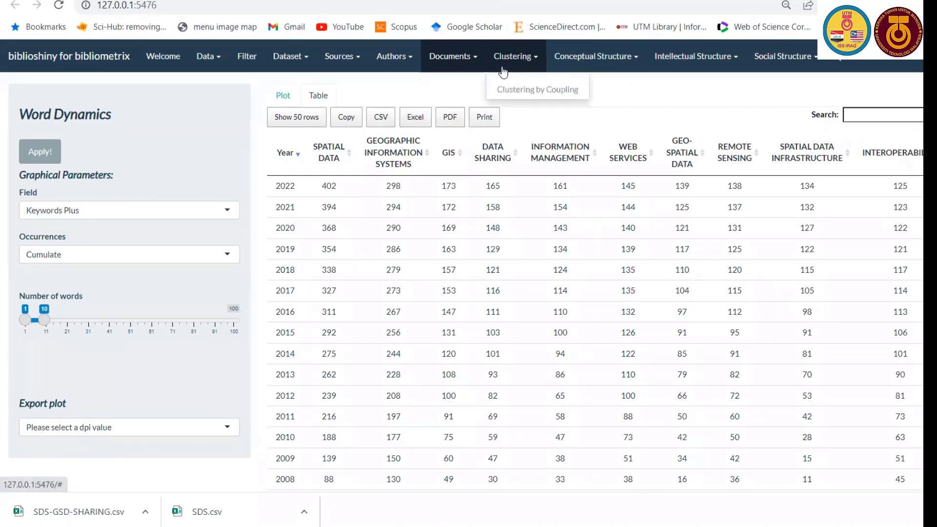
click(577, 68)
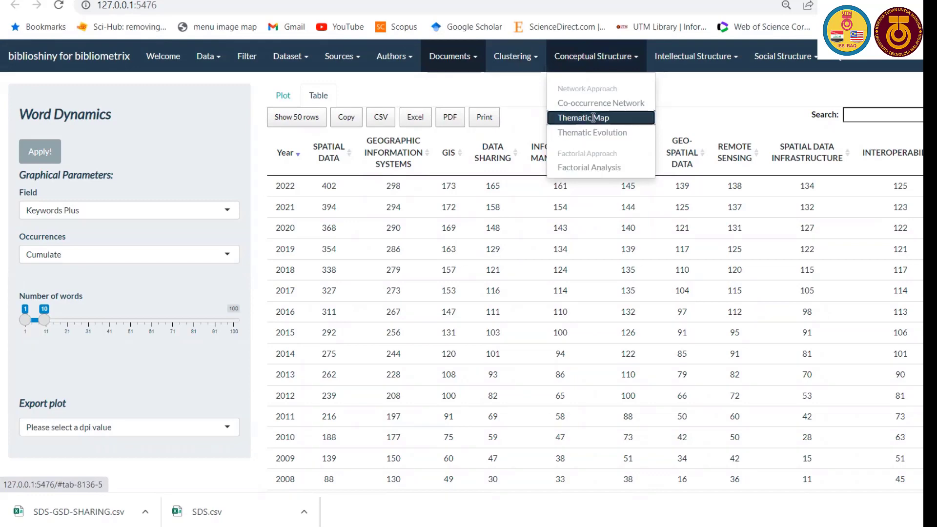
click(593, 117)
click(51, 161)
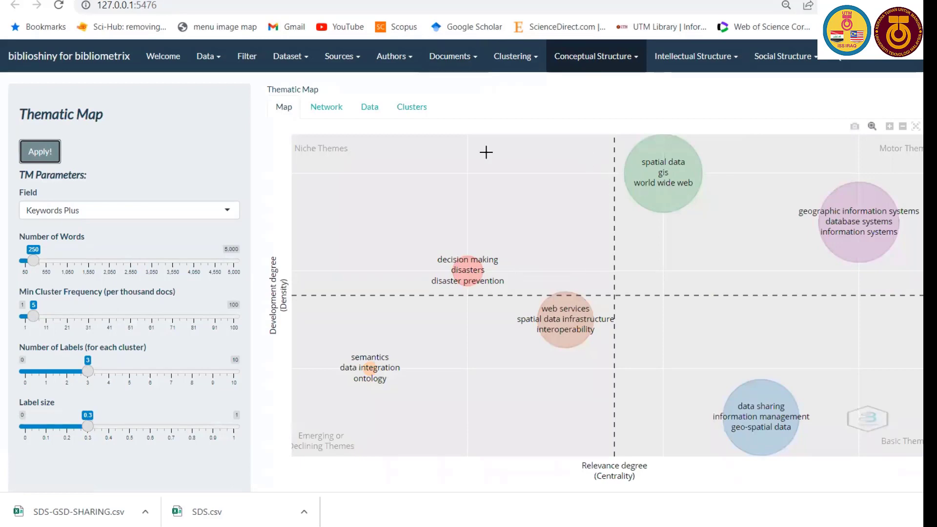
mouse_move(664, 200)
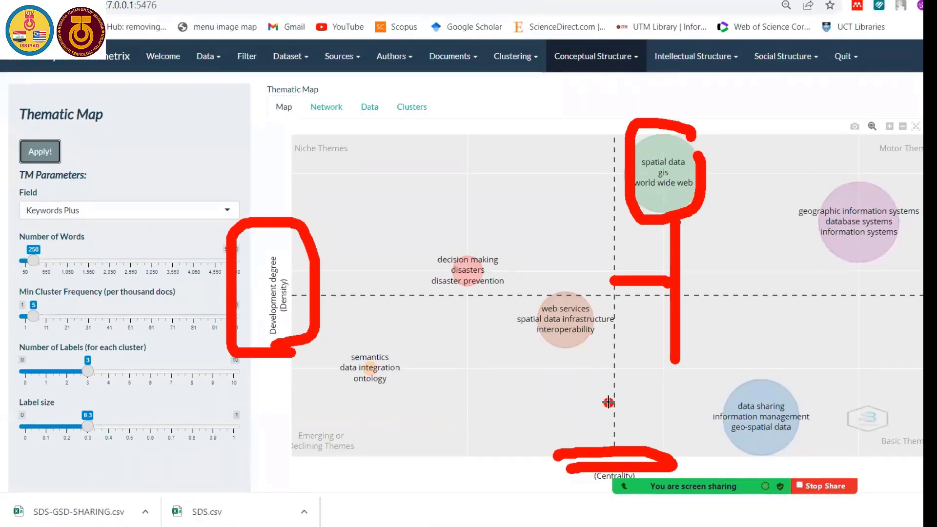
Generate the Collaboration WorldMap with 2 minimum edges and edge size 5, and trace a collaboration link westward from India
click(594, 57)
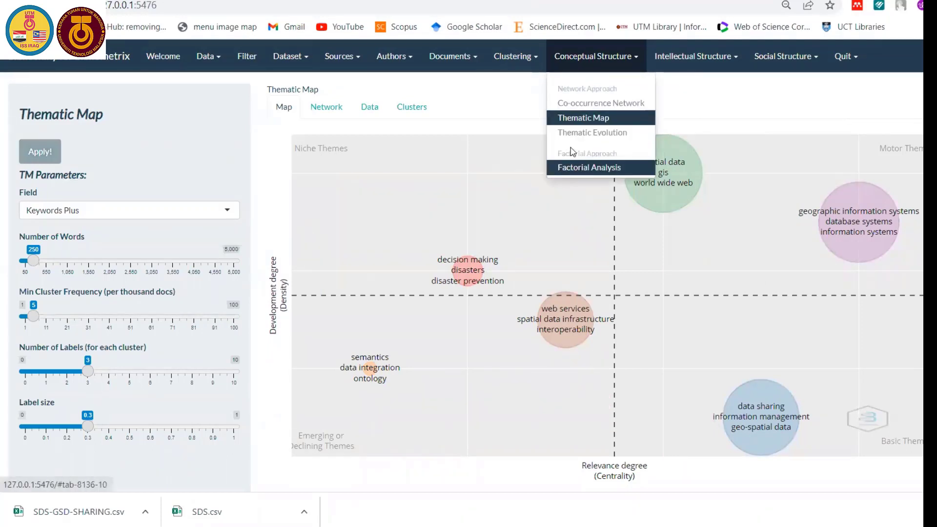
click(679, 57)
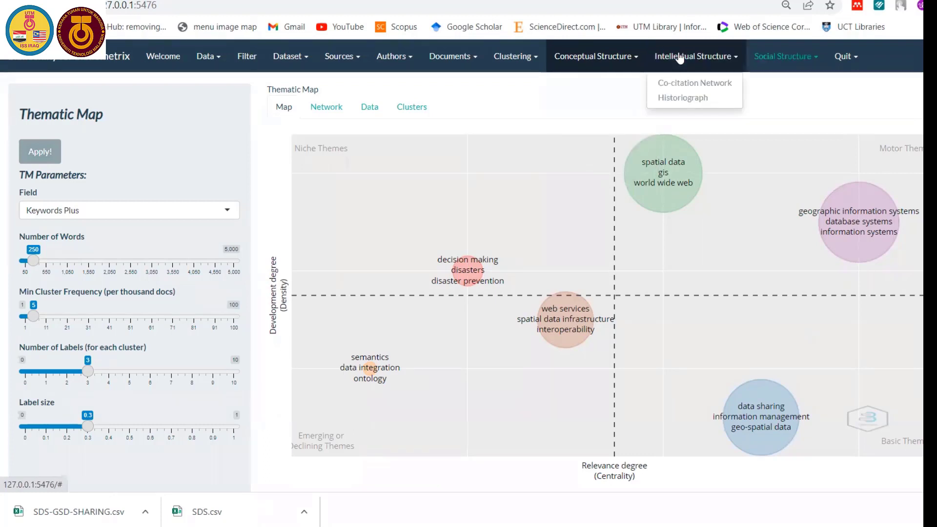
click(785, 57)
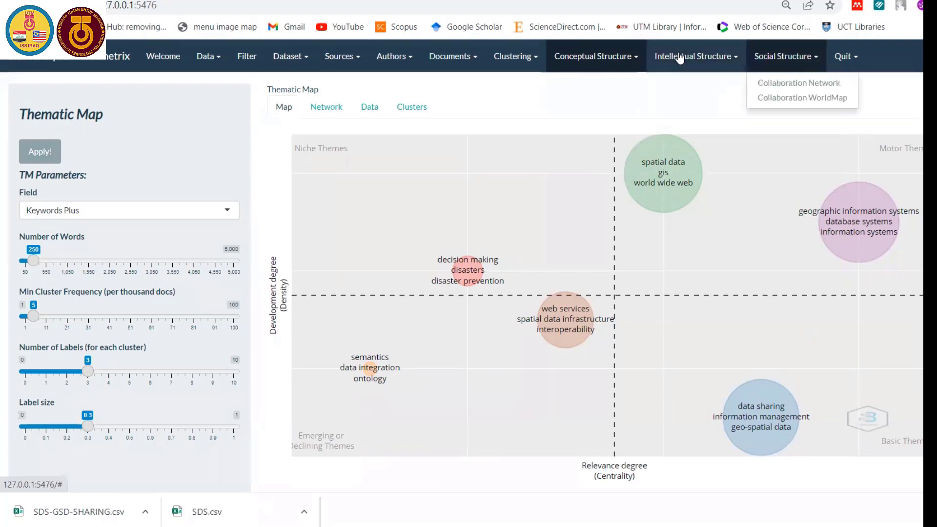
click(776, 99)
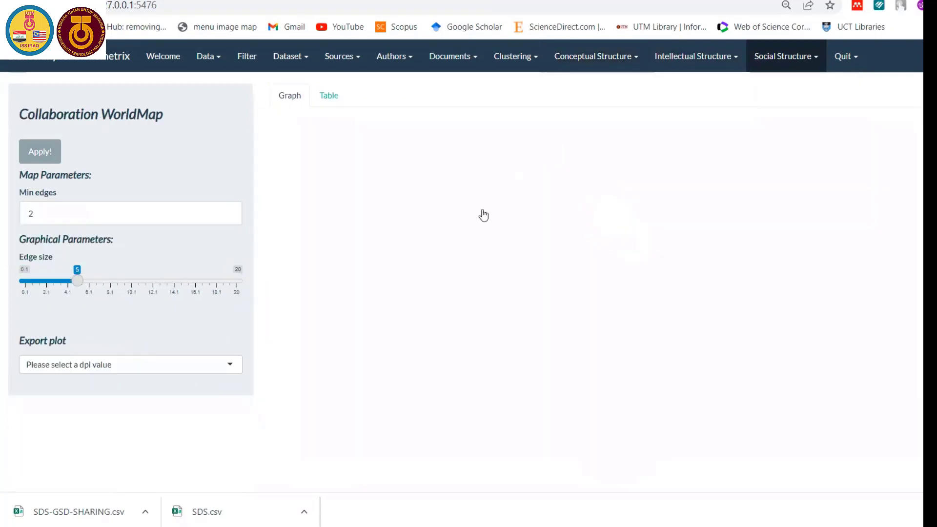
click(41, 150)
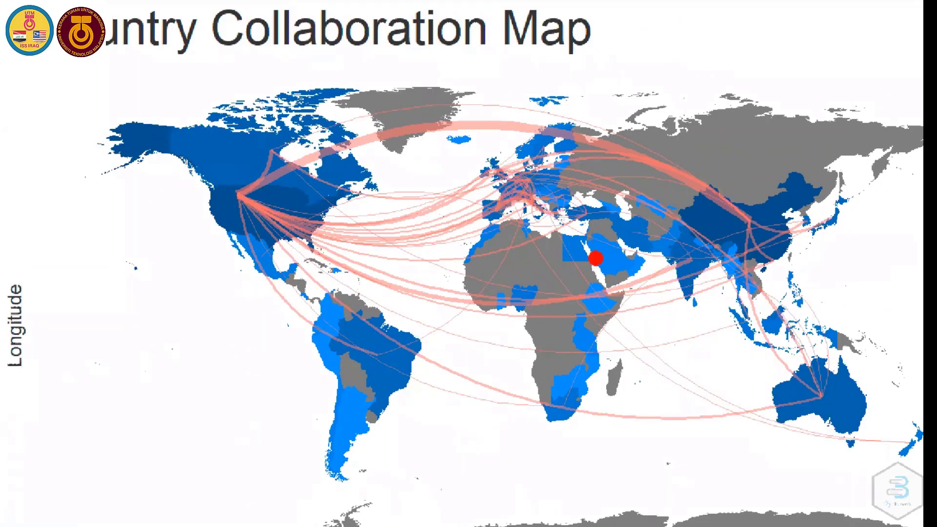
mouse_move(693, 264)
mouse_down()
mouse_move(305, 293)
mouse_move(231, 210)
mouse_move(680, 164)
mouse_move(844, 234)
mouse_move(410, 239)
mouse_up()
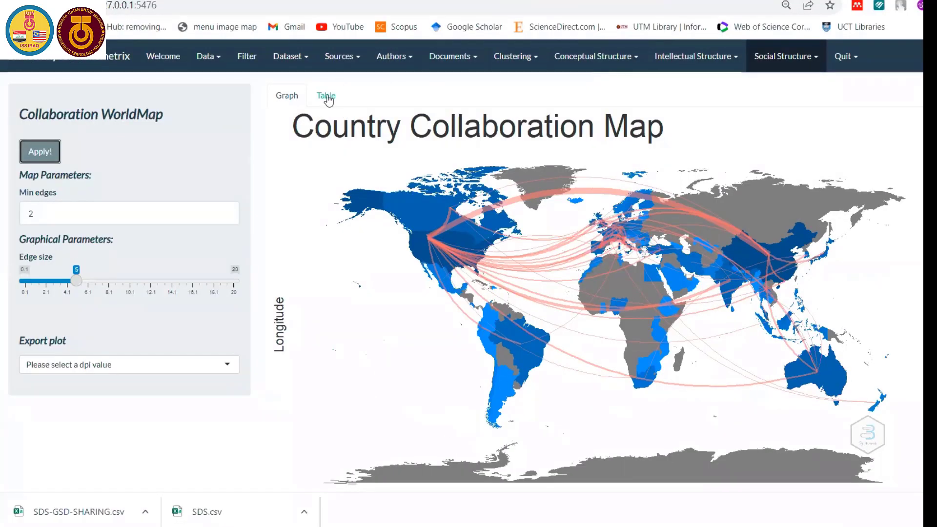
Sort the country collaboration table by frequency in descending order and return to the collaboration map
click(325, 95)
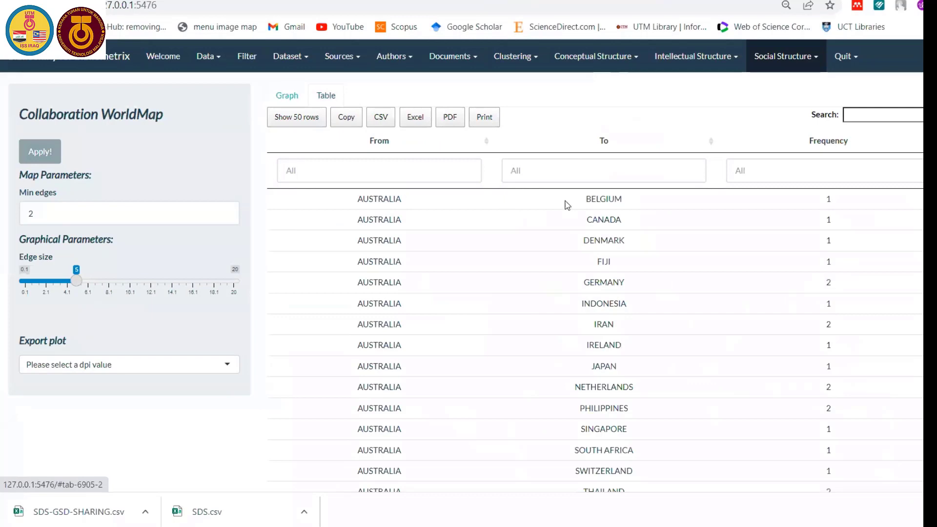
click(837, 142)
click(836, 141)
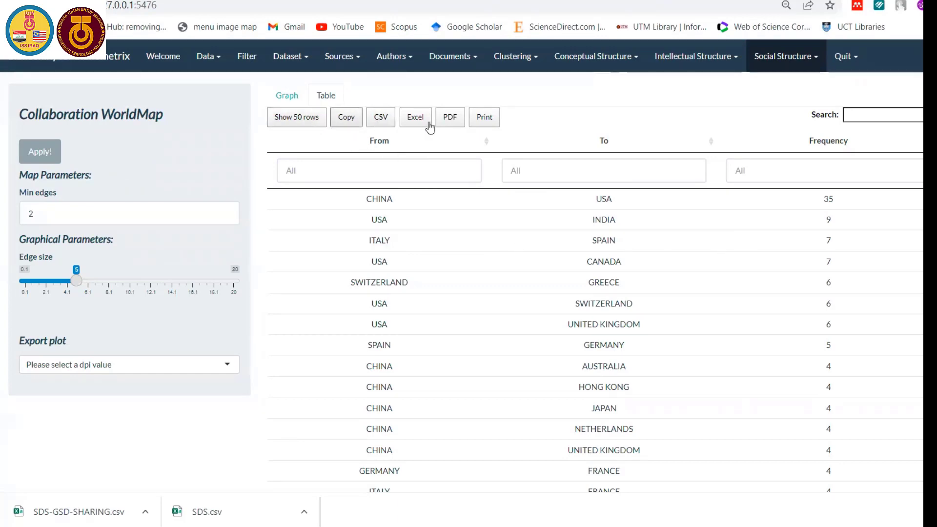
click(291, 96)
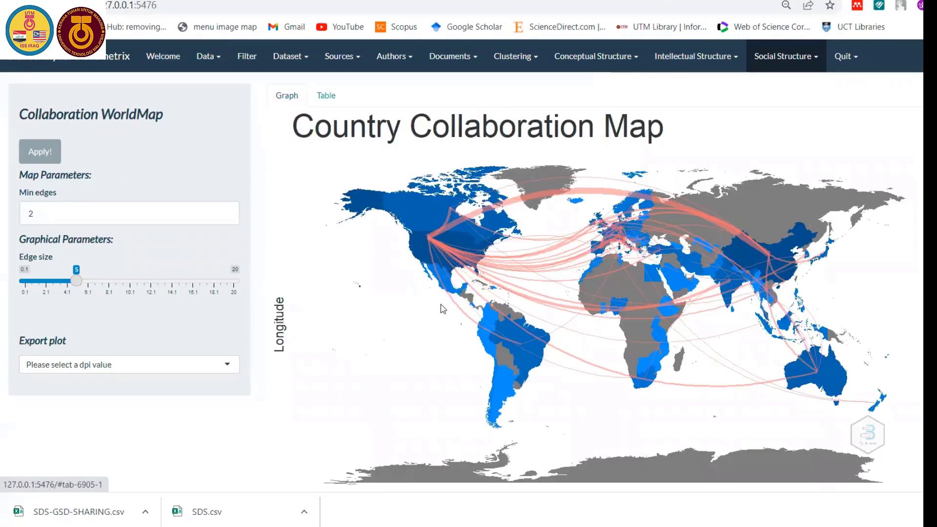